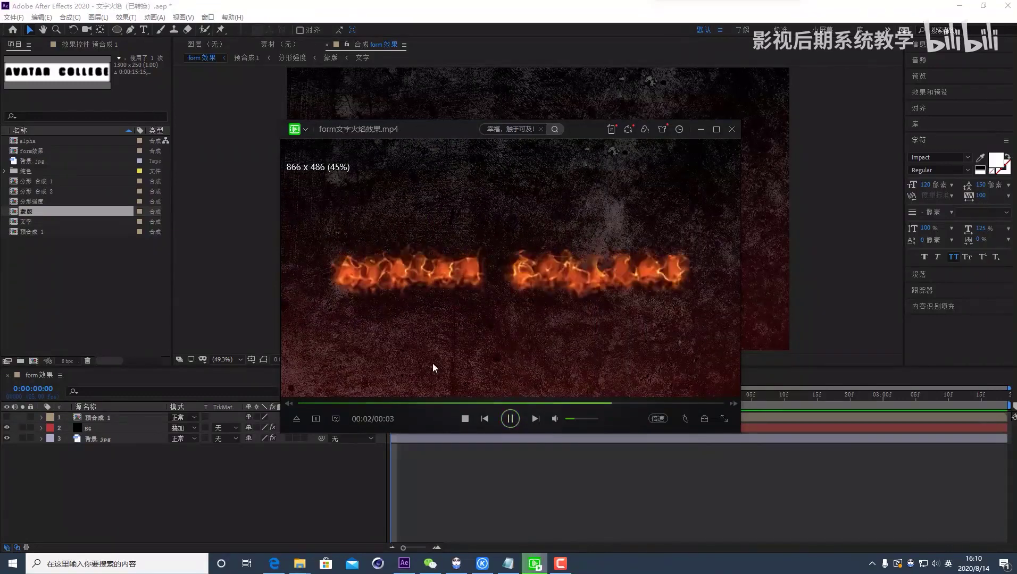
Step: Close the reference flame-text video and create a new 1920 × 1080, 25 fps composition named 总合成
{"action": "left_click", "coordinate": [511, 420]}
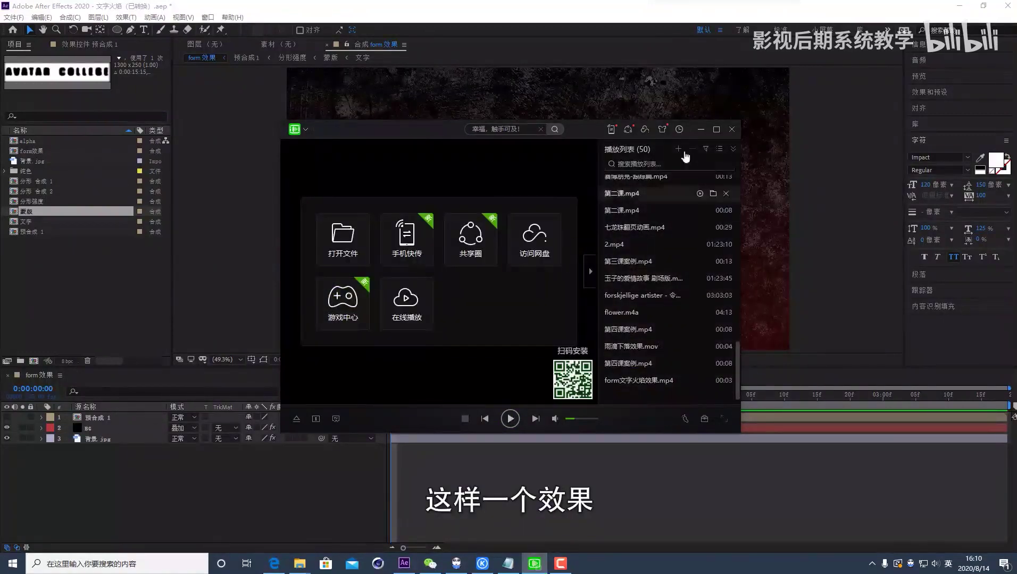
{"action": "left_click", "coordinate": [732, 129]}
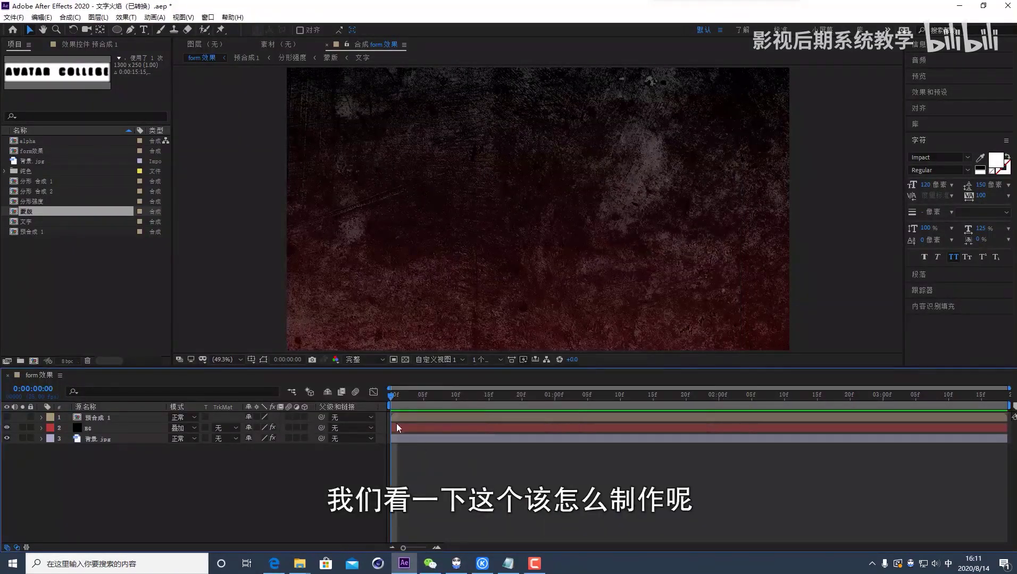
{"action": "left_click", "coordinate": [34, 361]}
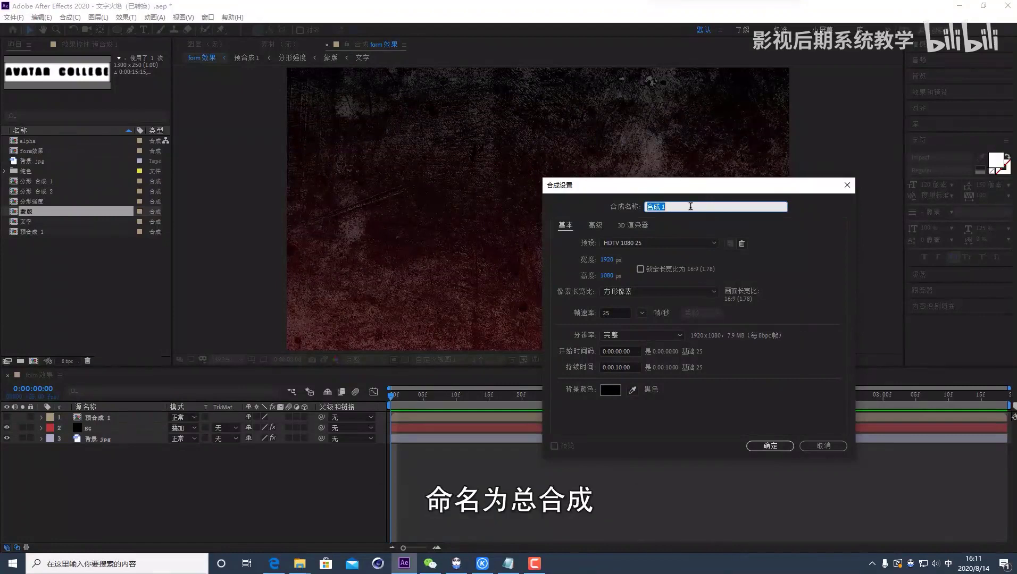
{"action": "type", "text": "zonghec"}
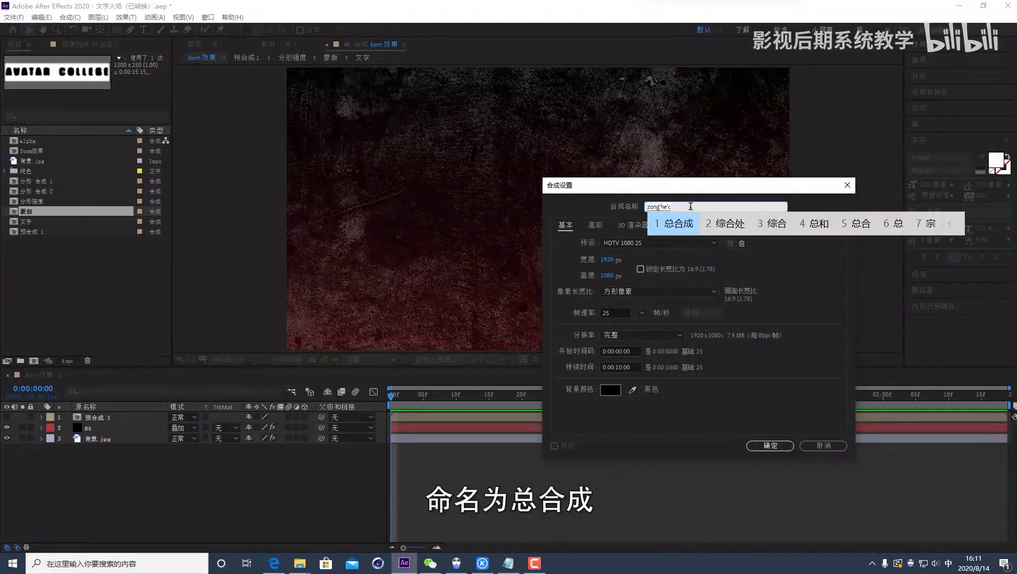
{"action": "key", "text": "space"}
{"action": "key", "text": "Return"}
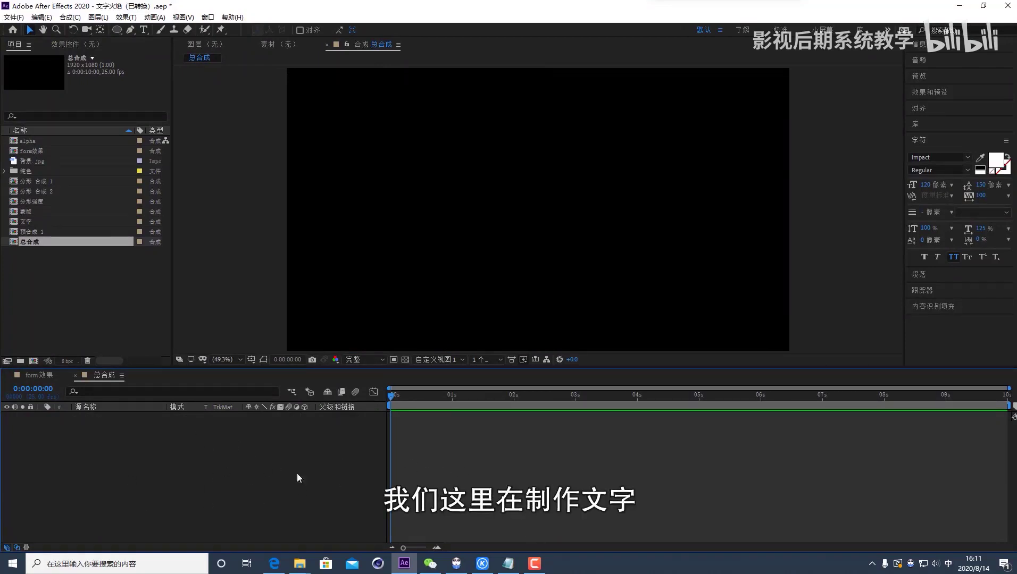
Step: Create another composition named 文字 with a width of 1500 px and a height of 500 px
{"action": "left_click", "coordinate": [34, 361]}
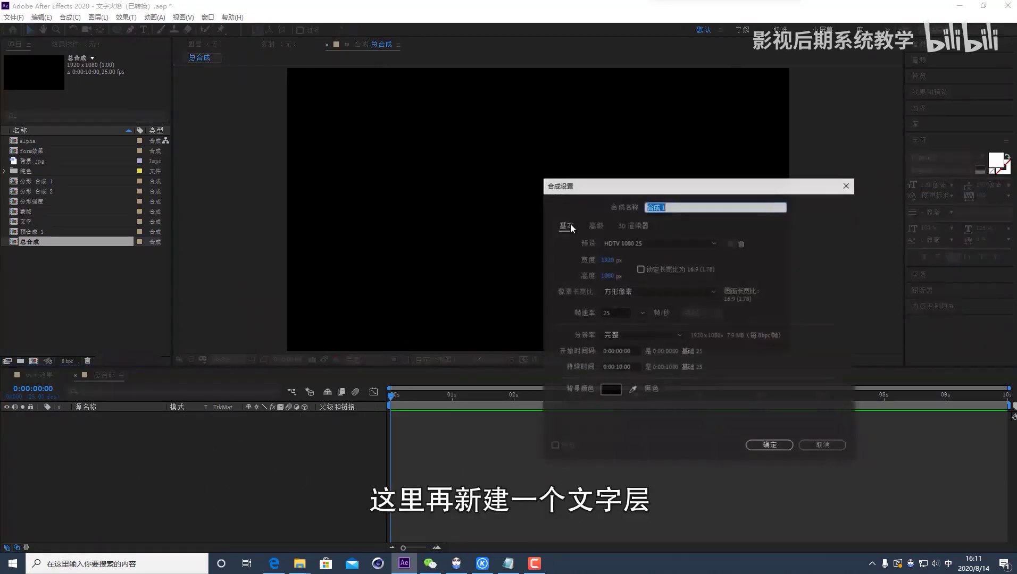
{"action": "type", "text": "wen"}
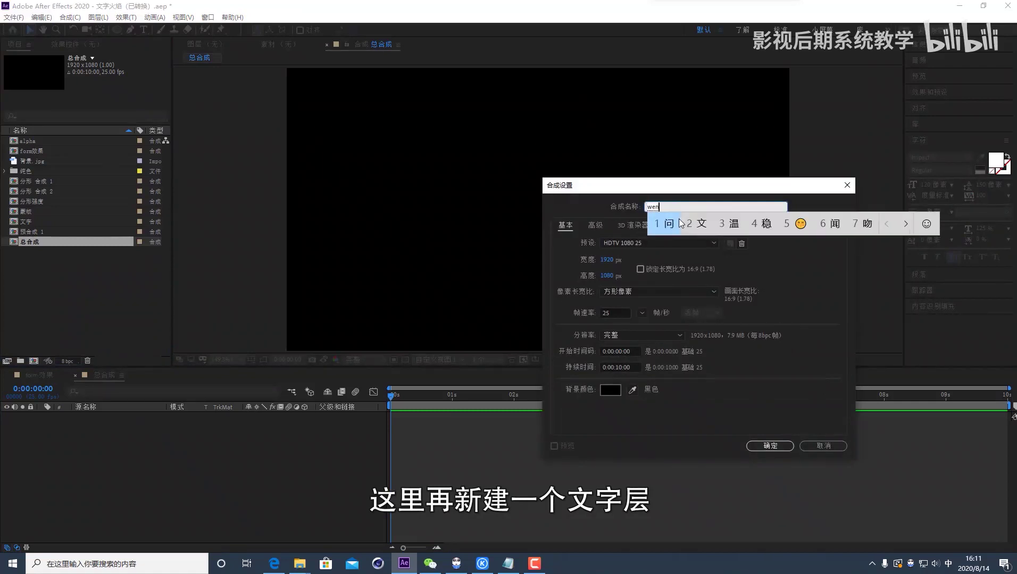
{"action": "type", "text": "zi"}
{"action": "key", "text": "space"}
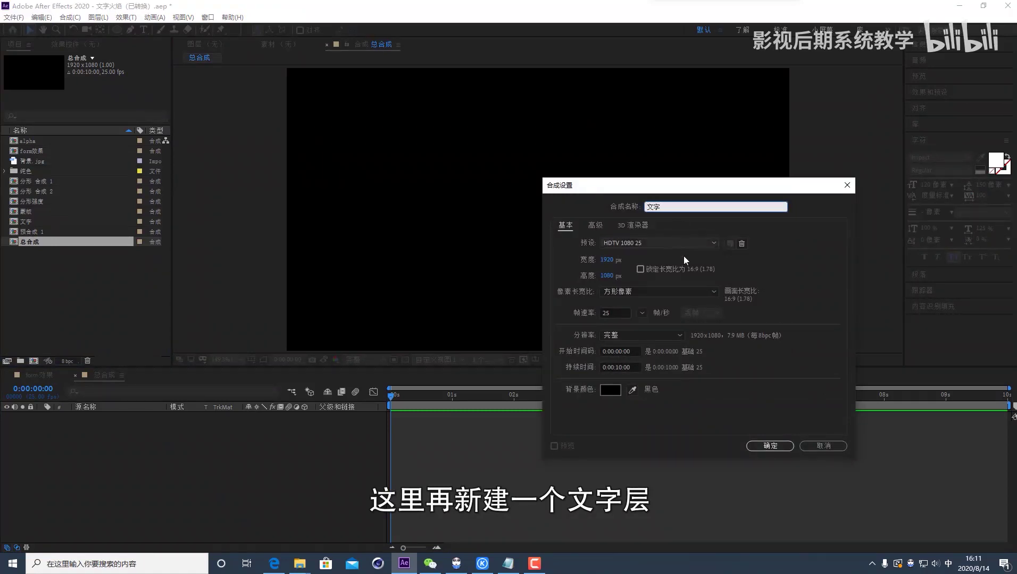
{"action": "left_click", "coordinate": [606, 262]}
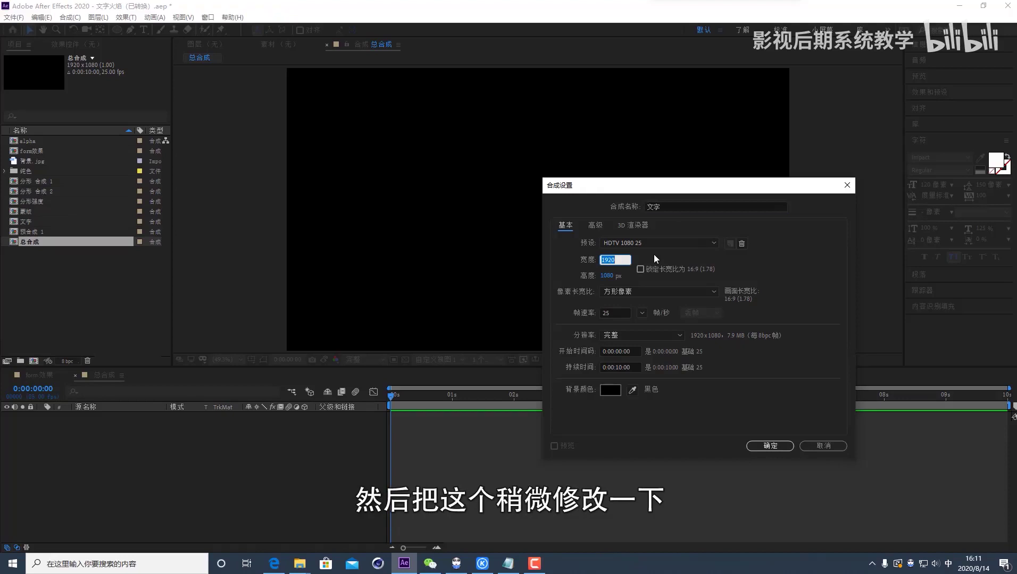
{"action": "type", "text": "1"}
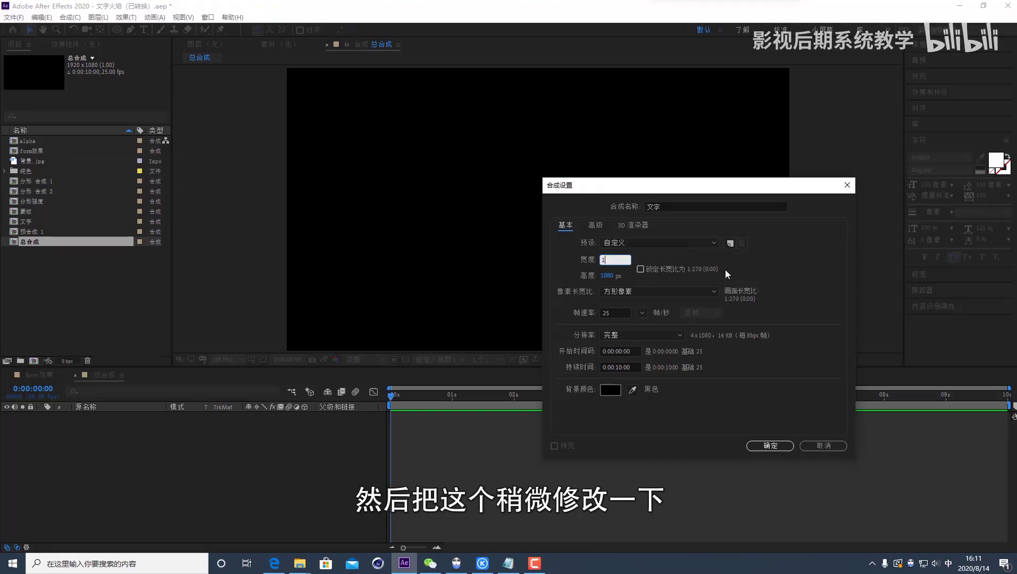
{"action": "type", "text": "500"}
{"action": "left_click", "coordinate": [613, 276]}
{"action": "type", "text": "300"}
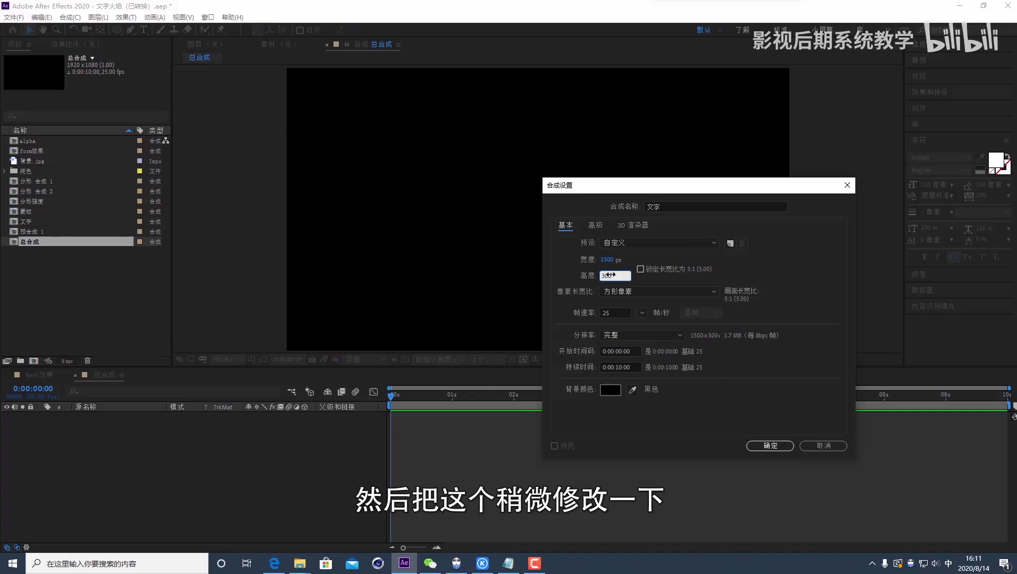
{"action": "key", "text": "BackSpace"}
{"action": "key", "text": "BackSpace"}
{"action": "key", "text": "BackSpace"}
{"action": "type", "text": "500"}
{"action": "left_click", "coordinate": [771, 446]}
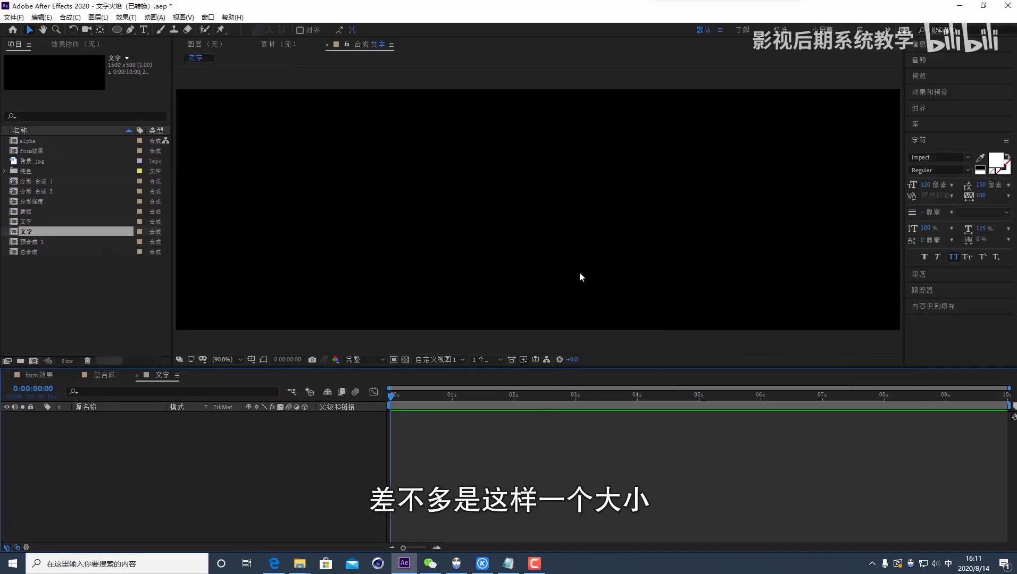
Step: Add a text layer reading "hello" to the 文字 composition
{"action": "key", "text": "comma"}
{"action": "key", "text": "comma"}
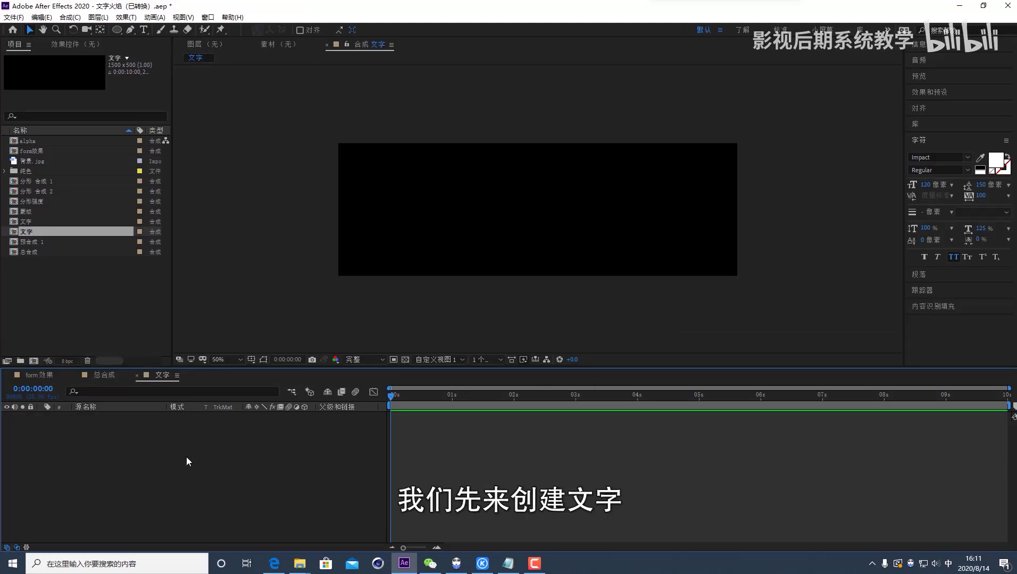
{"action": "left_click", "coordinate": [144, 29]}
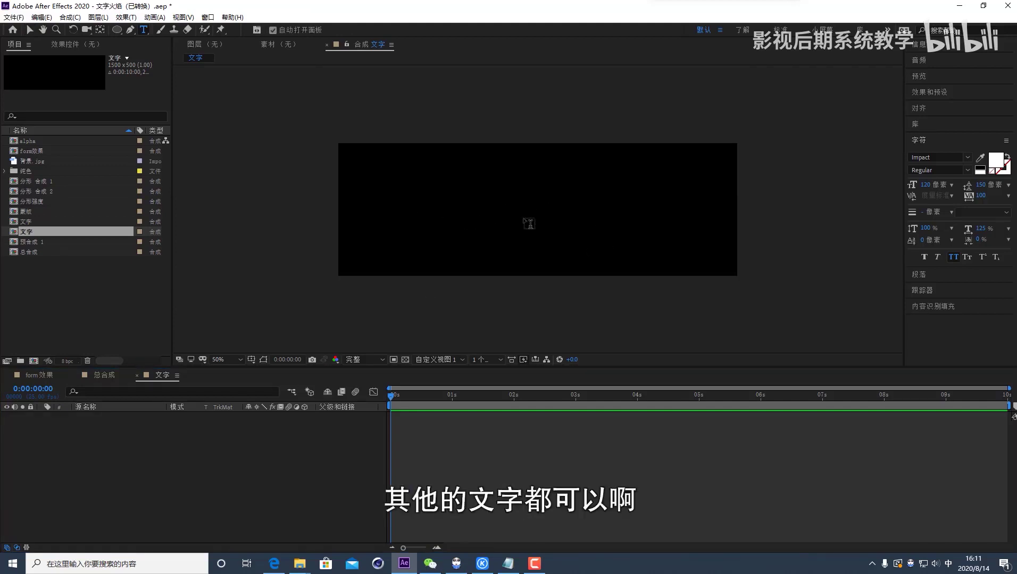
{"action": "left_click", "coordinate": [406, 226]}
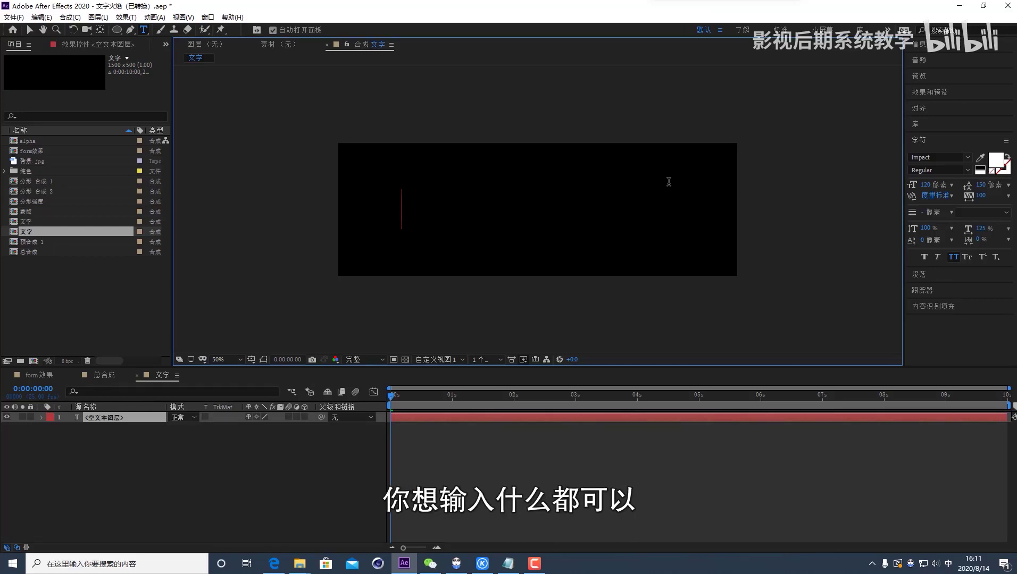
{"action": "type", "text": "h"}
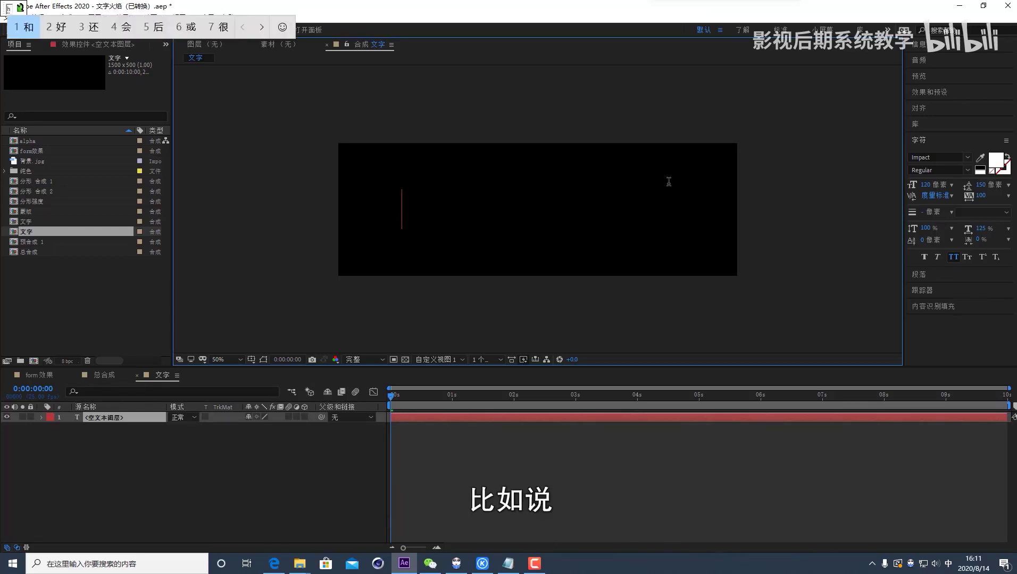
{"action": "type", "text": "ello"}
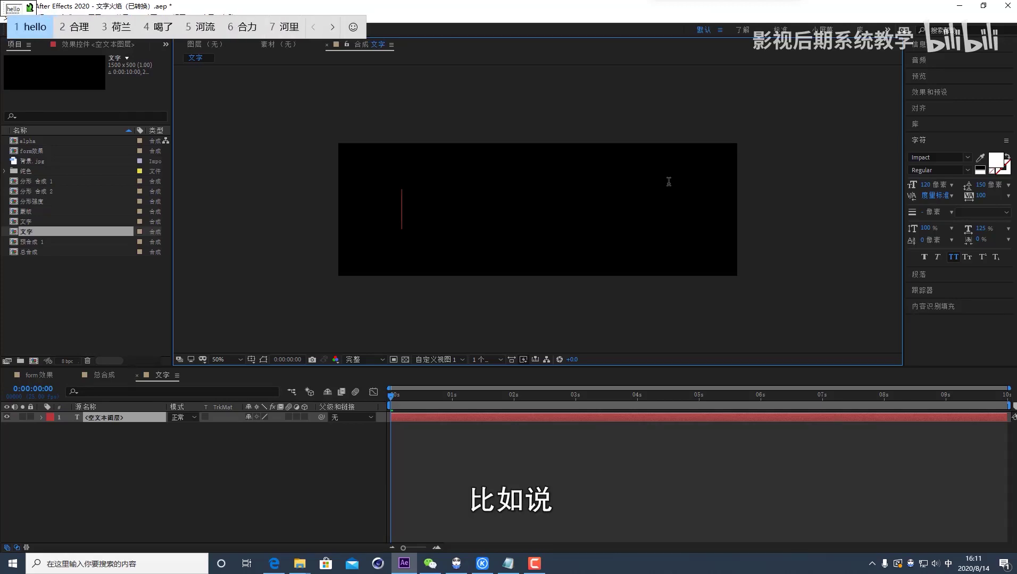
{"action": "key", "text": "Return"}
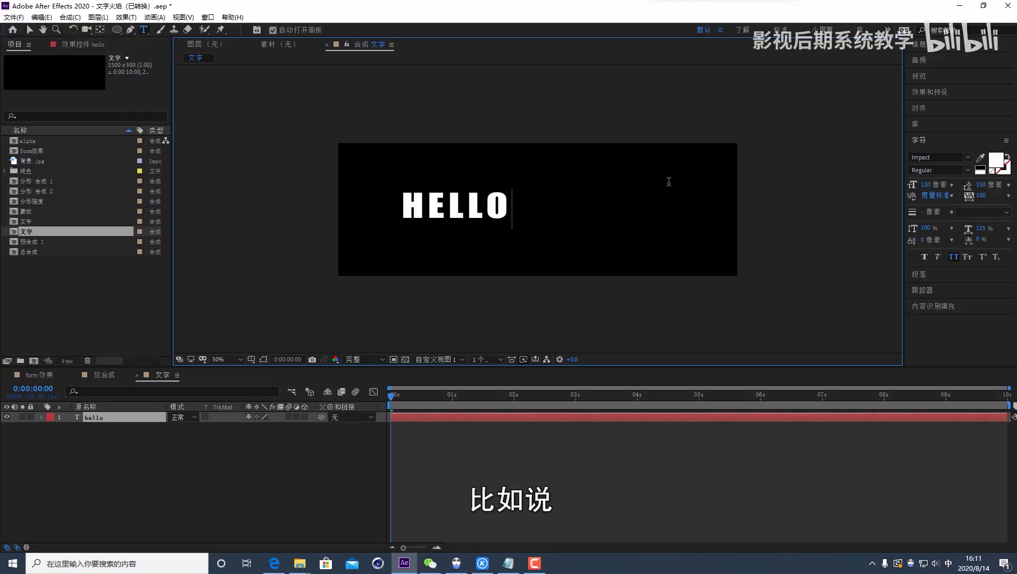
{"action": "left_click", "coordinate": [135, 491]}
Step: Move the hello text layer to roughly the middle of the 文字 composition
{"action": "left_click", "coordinate": [101, 415]}
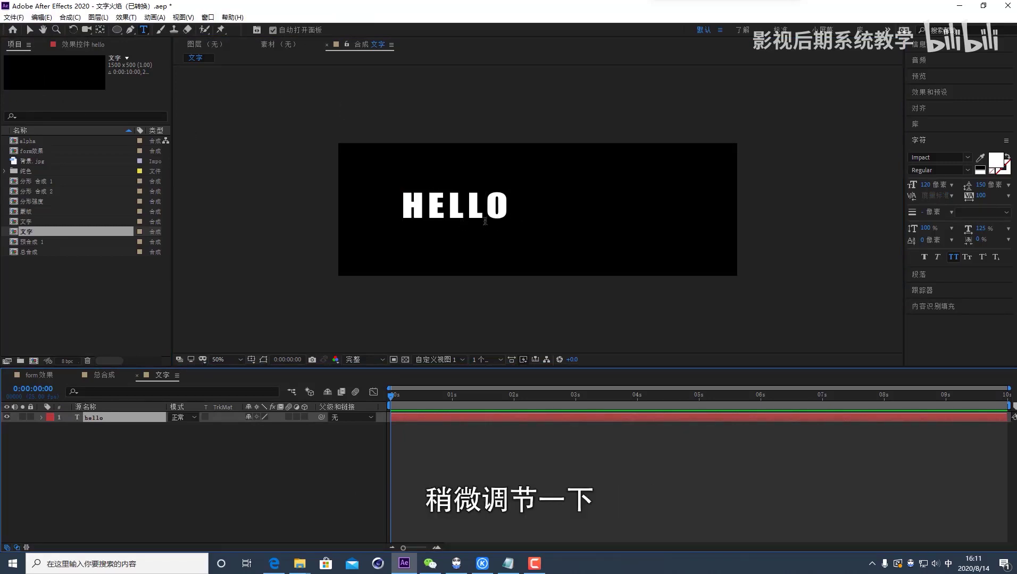
{"action": "key", "text": "v"}
{"action": "key", "text": "shift"}
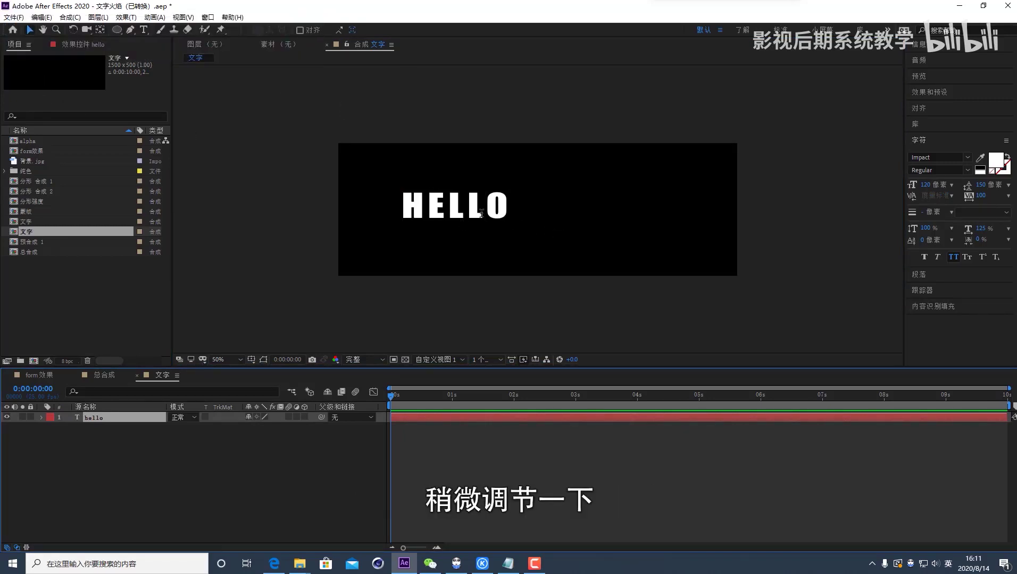
{"action": "left_click_drag", "start_coordinate": [480, 212], "coordinate": [565, 218]}
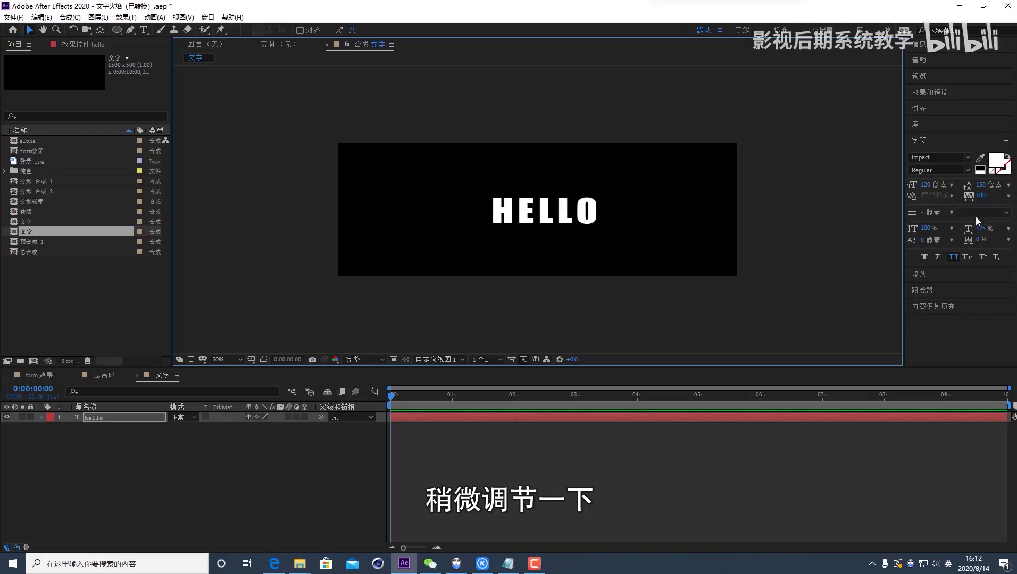
Step: Set the text's tracking to 245, horizontal scale to 164% and font size to 202 px, keeping it roughly centred in the frame
{"action": "left_click_drag", "start_coordinate": [978, 205], "coordinate": [1001, 227]}
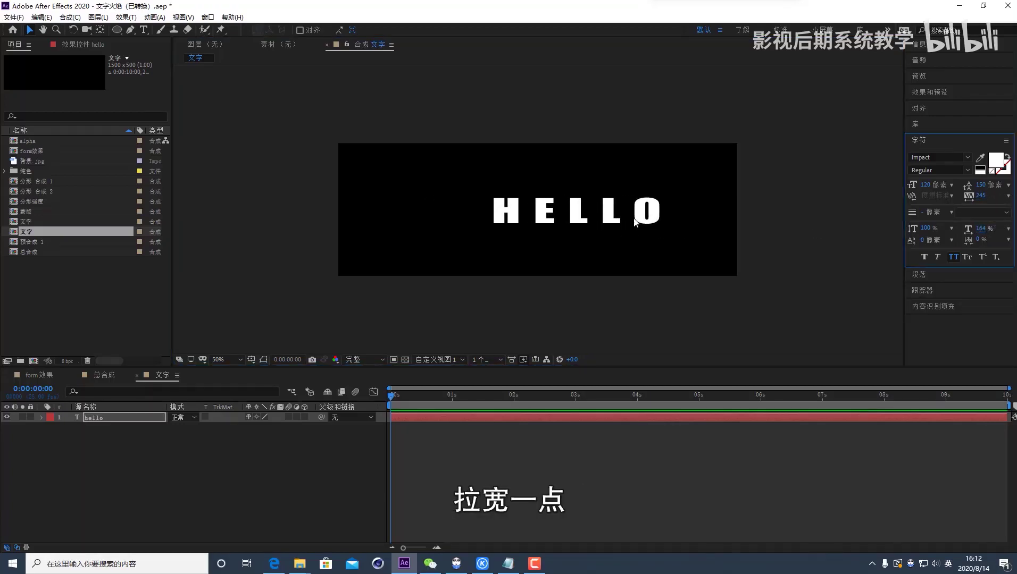
{"action": "left_click_drag", "start_coordinate": [635, 223], "coordinate": [582, 223]}
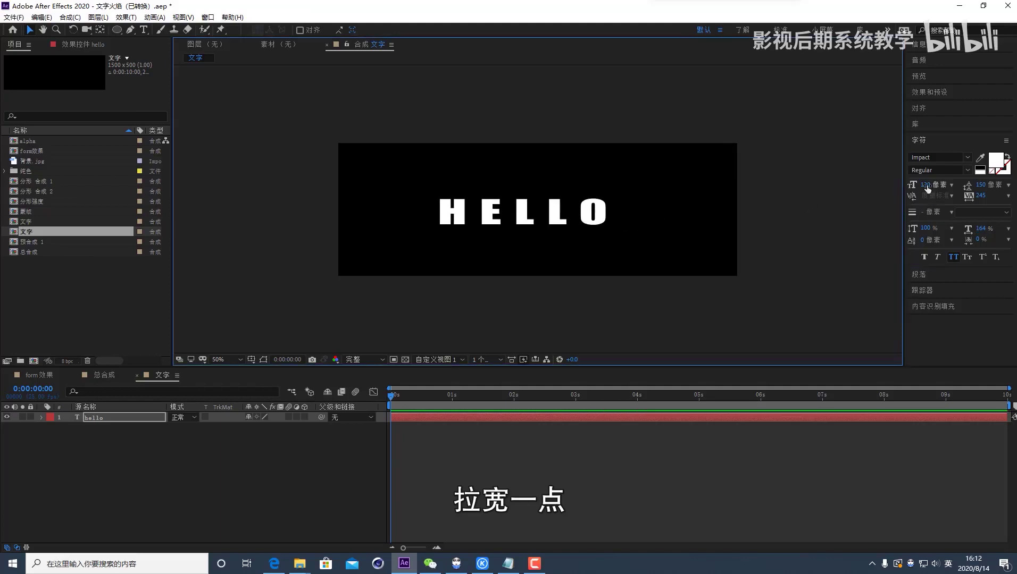
{"action": "mouse_move", "coordinate": [925, 184]}
{"action": "left_mouse_down"}
{"action": "mouse_move", "coordinate": [954, 184]}
{"action": "mouse_move", "coordinate": [936, 184]}
{"action": "left_mouse_up"}
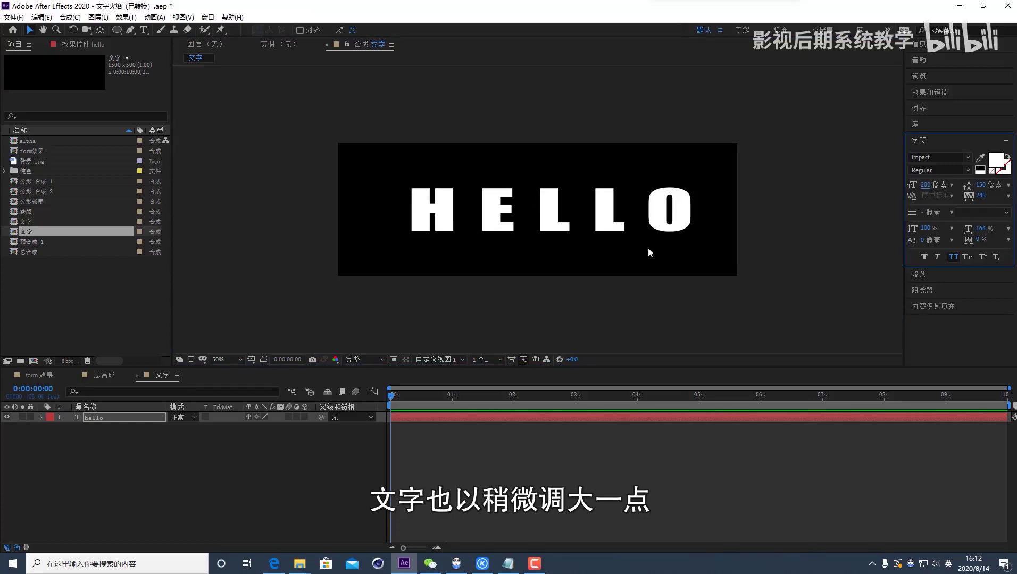
{"action": "left_click", "coordinate": [648, 247]}
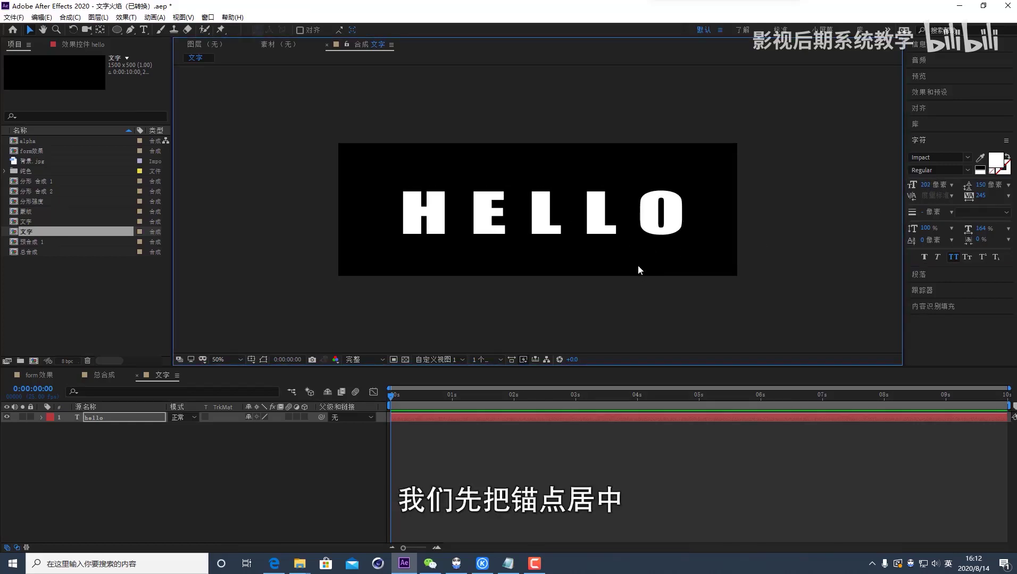
Step: Turn on mask and shape path visibility and centre the hello layer exactly in the 文字 composition
{"action": "left_click", "coordinate": [129, 418]}
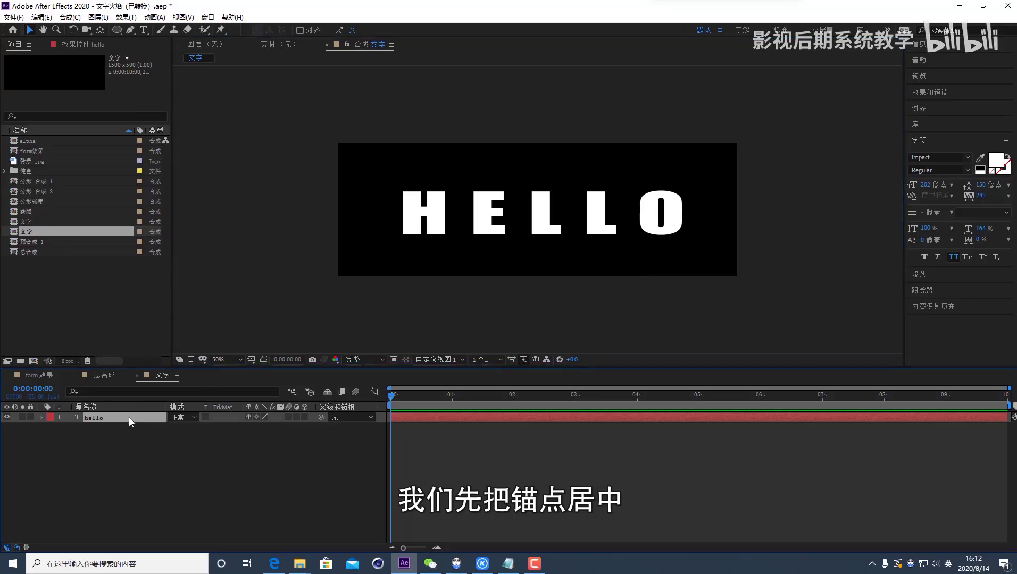
{"action": "left_click", "coordinate": [264, 360]}
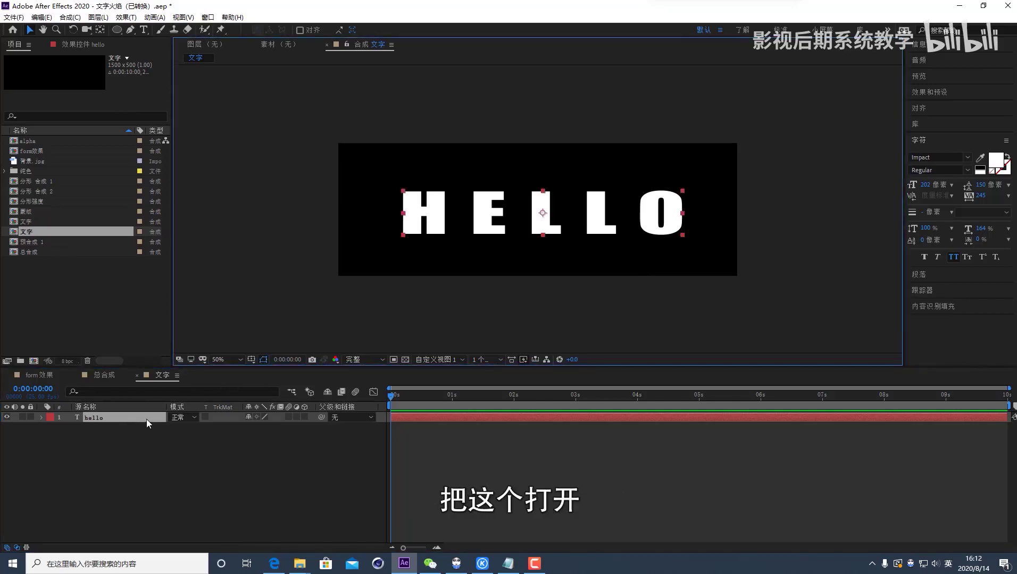
{"action": "left_click", "coordinate": [146, 420]}
{"action": "key", "text": "ctrl+Home"}
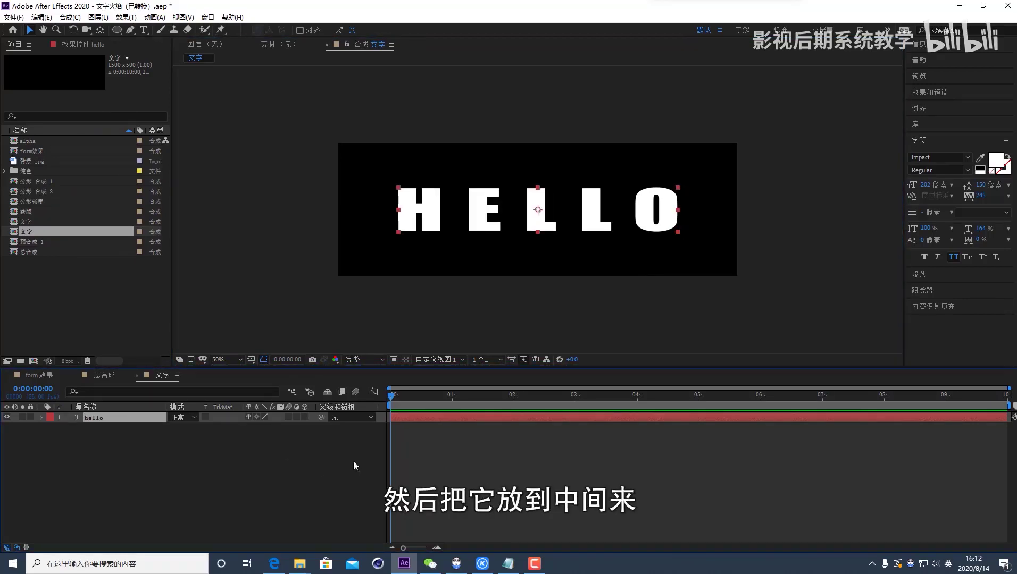
{"action": "left_click", "coordinate": [531, 458]}
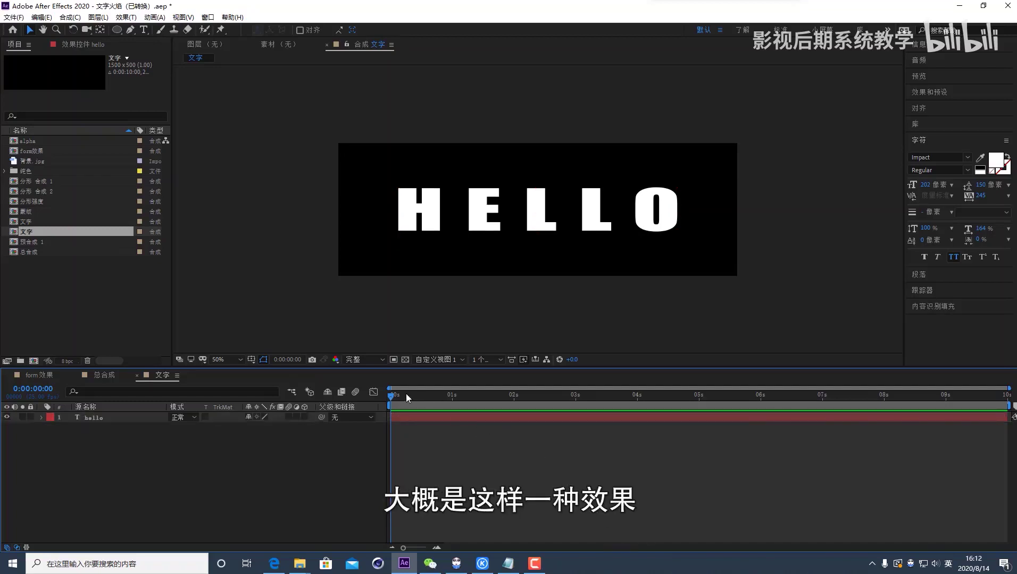
{"action": "left_click_drag", "start_coordinate": [406, 396], "coordinate": [316, 486]}
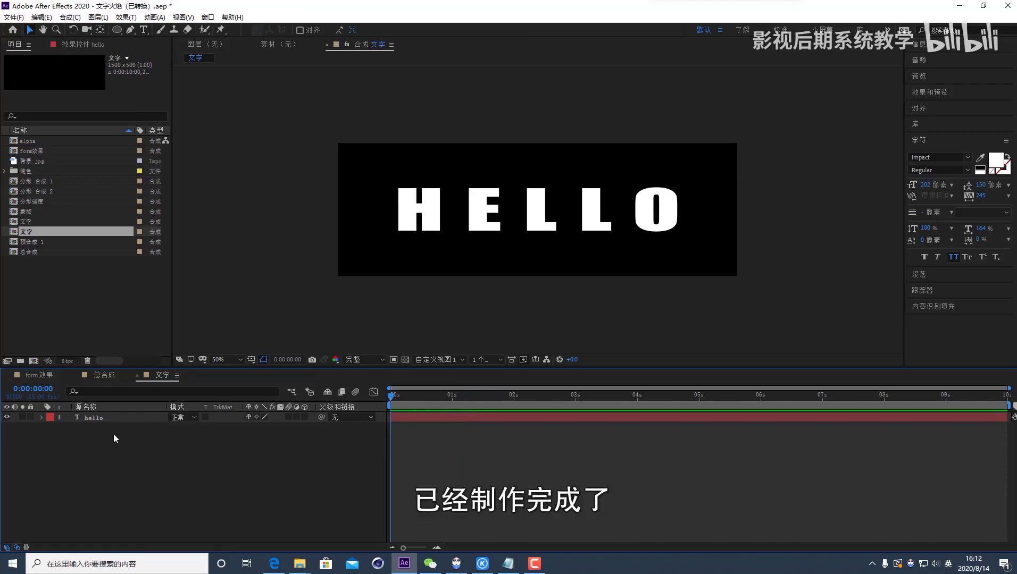
Step: Place the new 文字 composition into 总合成 and add a white 1920 × 1080 solid layer named form
{"action": "left_click", "coordinate": [102, 376]}
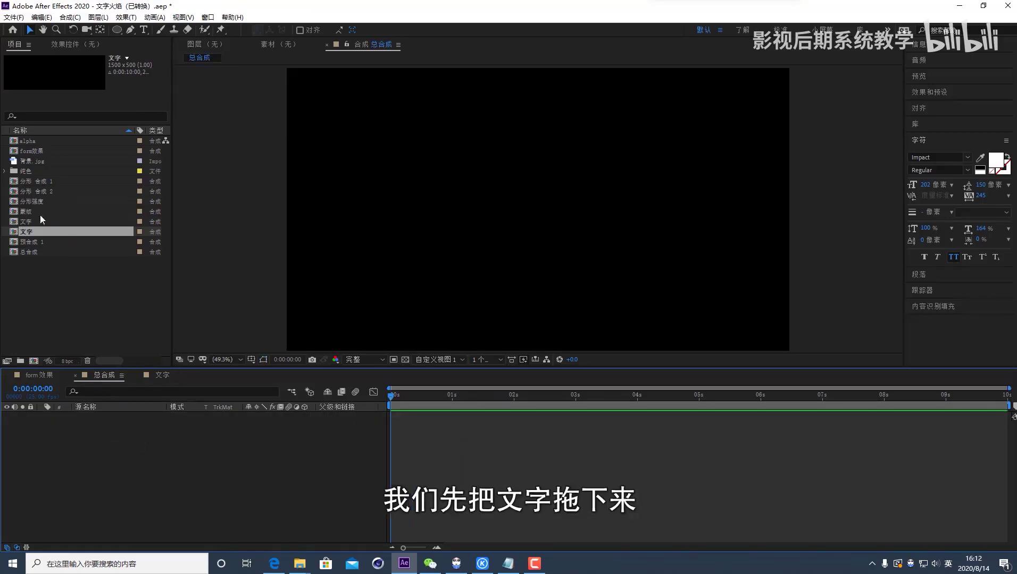
{"action": "left_click_drag", "start_coordinate": [36, 232], "coordinate": [71, 452]}
{"action": "right_click", "coordinate": [99, 460]}
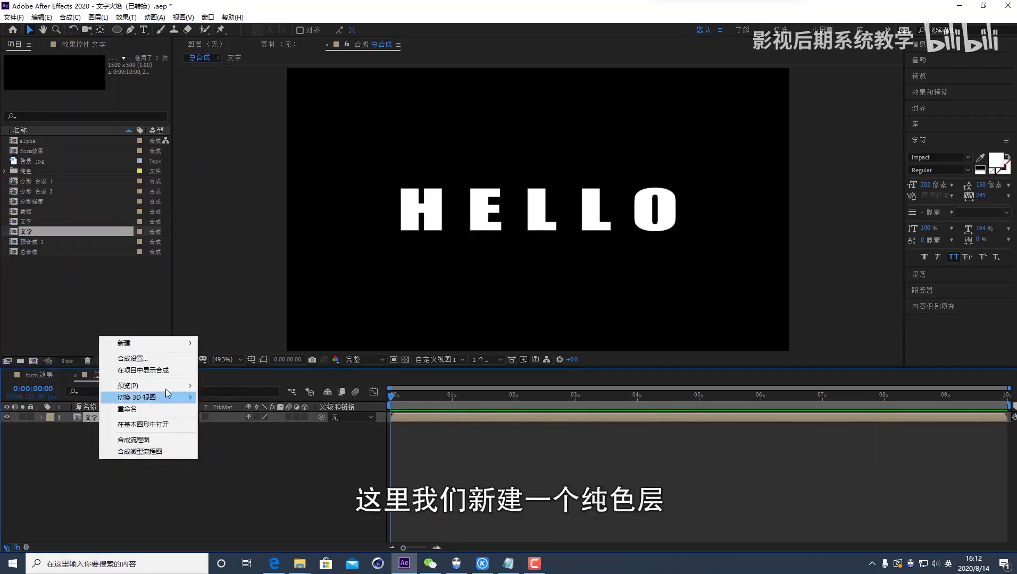
{"action": "mouse_move", "coordinate": [162, 344]}
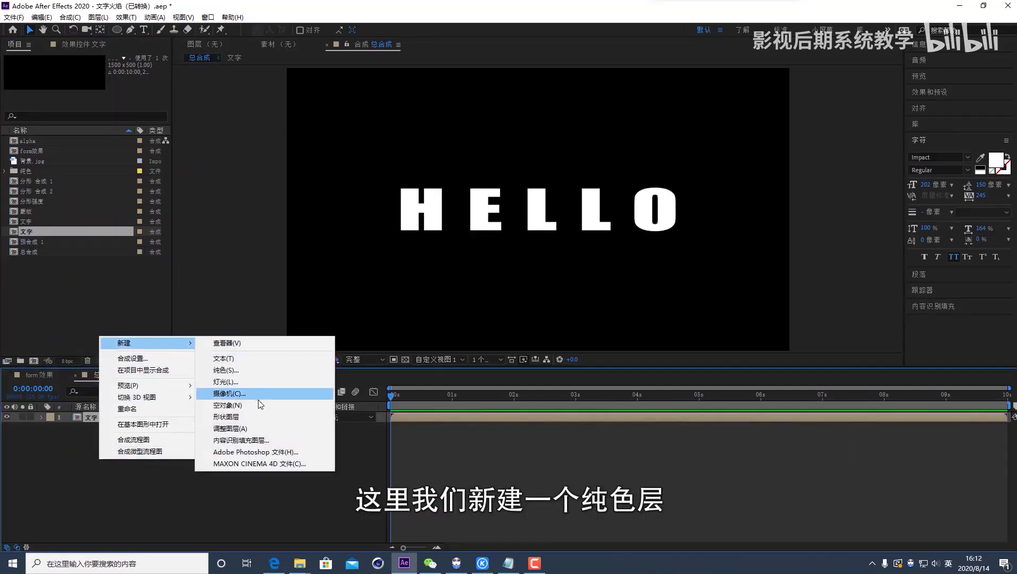
{"action": "left_click", "coordinate": [249, 373]}
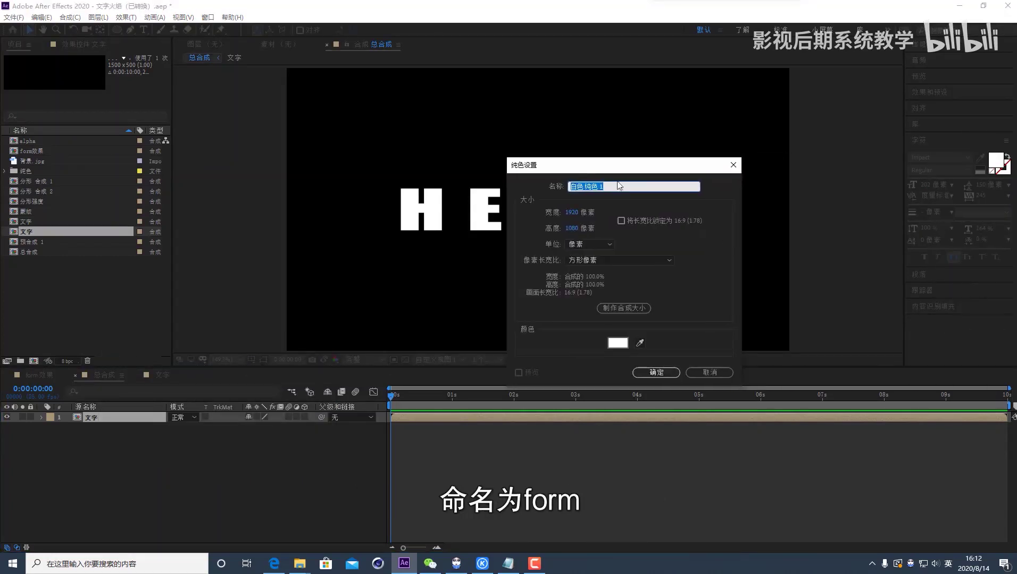
{"action": "type", "text": "form"}
{"action": "key", "text": "Return"}
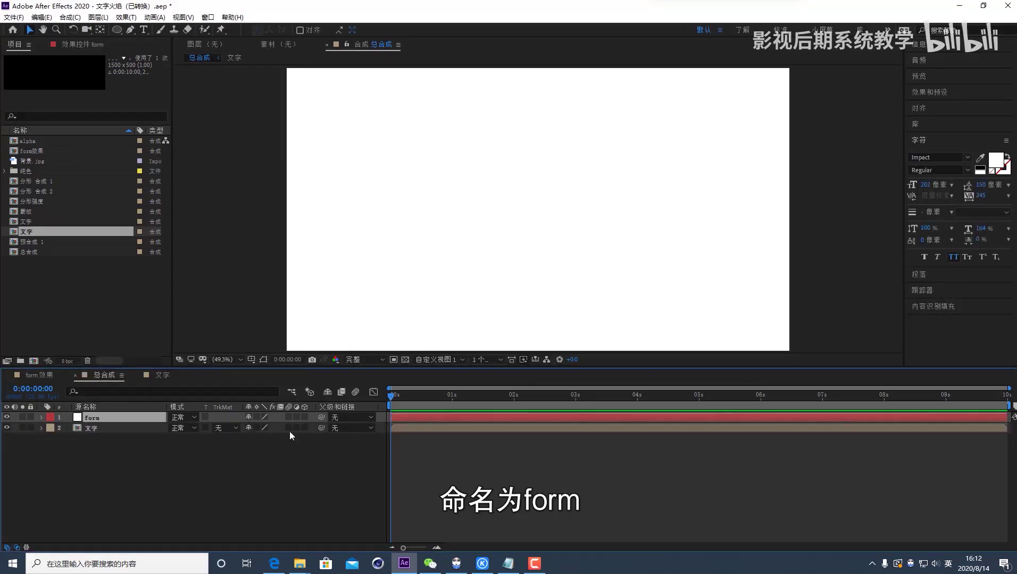
Step: Find the Trapcode Form effect and apply it to the form layer in 总合成
{"action": "left_click", "coordinate": [111, 439]}
{"action": "left_click", "coordinate": [101, 420]}
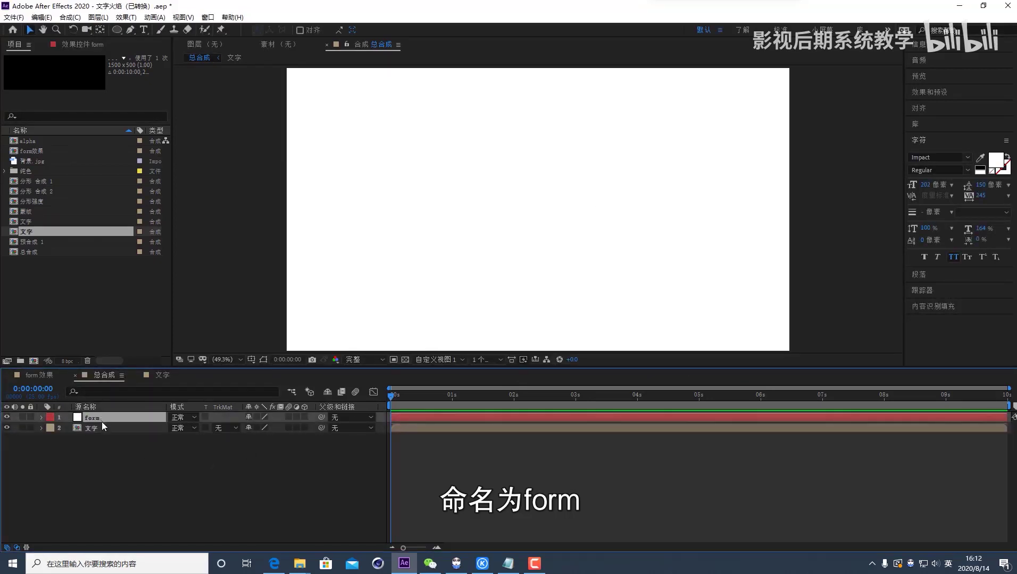
{"action": "left_click", "coordinate": [939, 96]}
{"action": "left_click", "coordinate": [933, 106]}
{"action": "type", "text": "fo"}
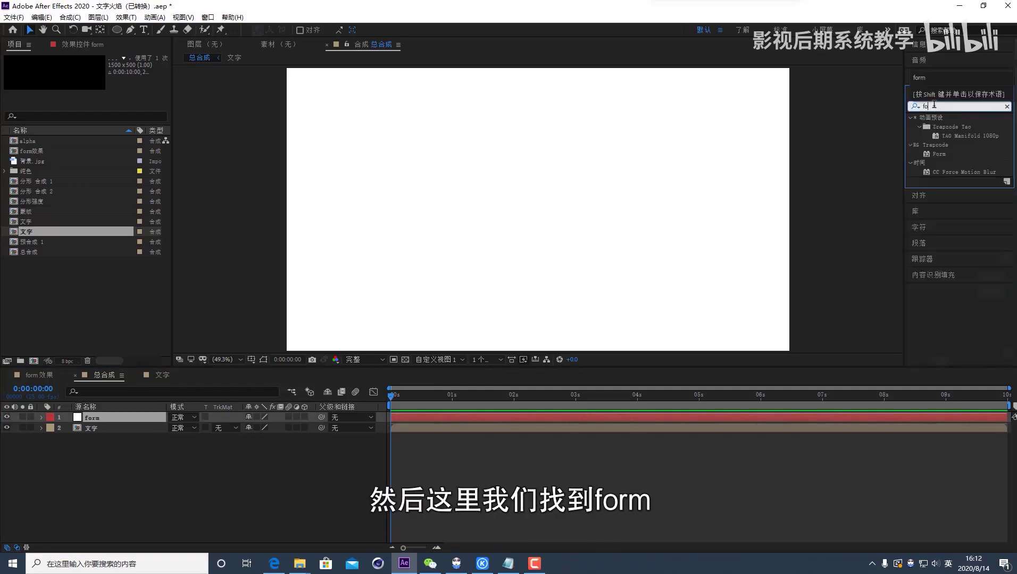
{"action": "type", "text": "rm"}
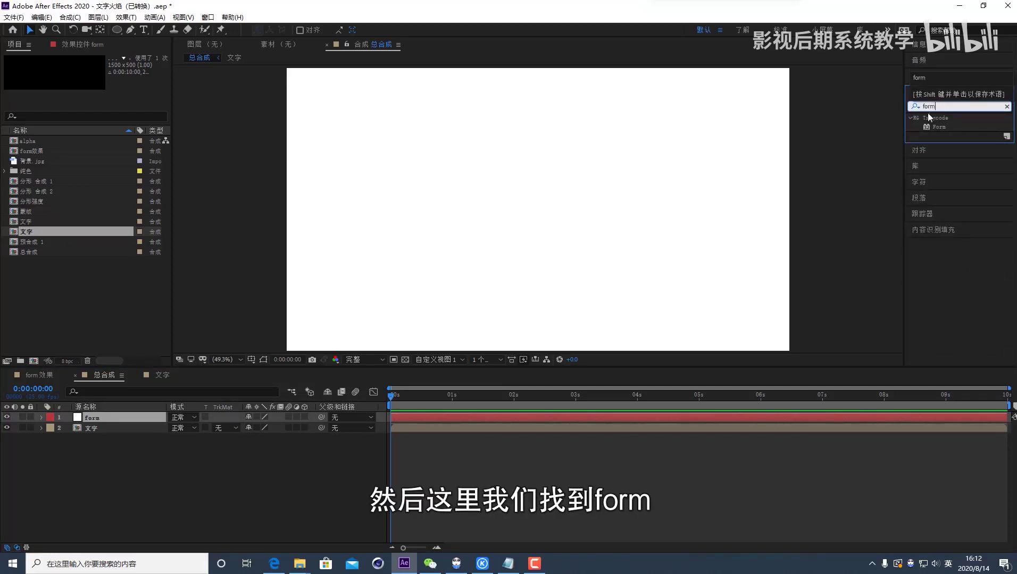
{"action": "double_click", "coordinate": [939, 127]}
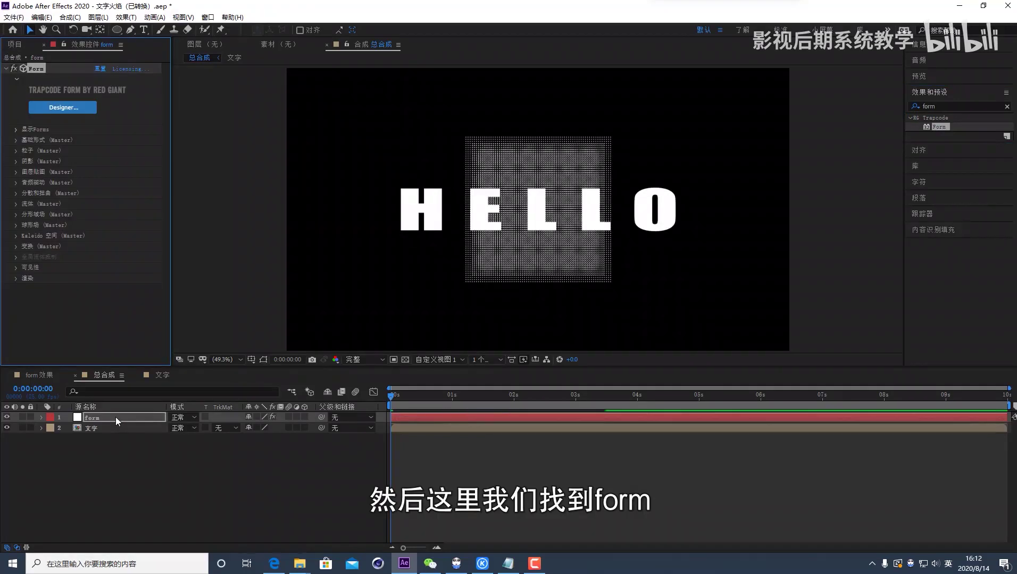
Step: Set Form's base form size to XYZ independent (XYZ 独立), with size X at 1500 and size Y at 500
{"action": "left_click", "coordinate": [17, 141]}
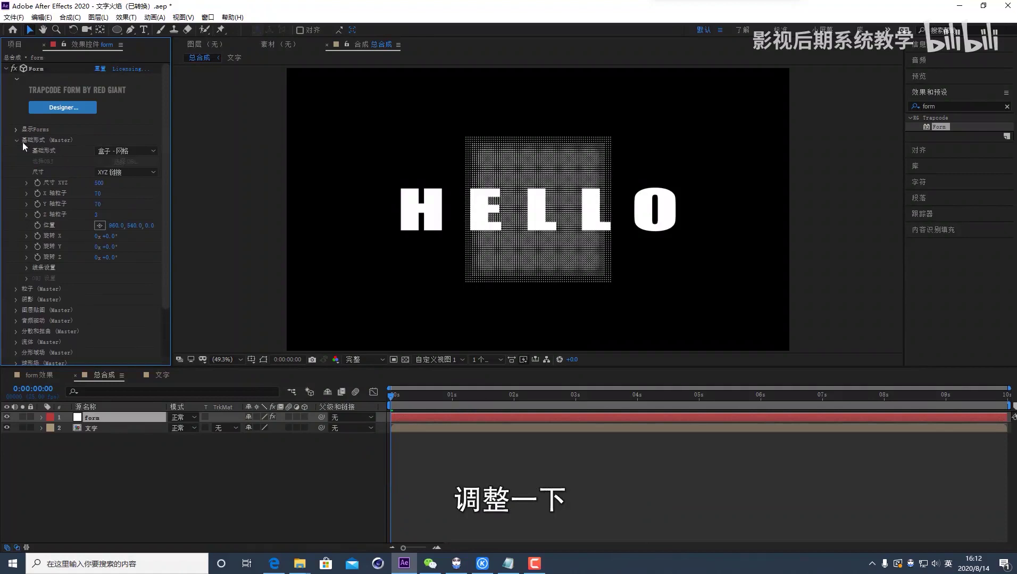
{"action": "left_click", "coordinate": [99, 183]}
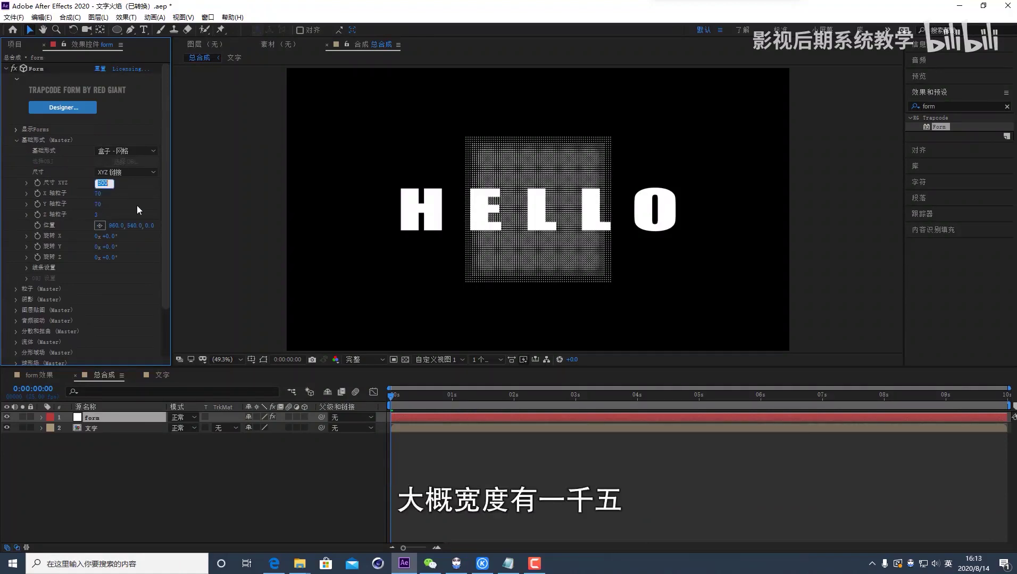
{"action": "type", "text": "1500"}
{"action": "left_click", "coordinate": [125, 172]}
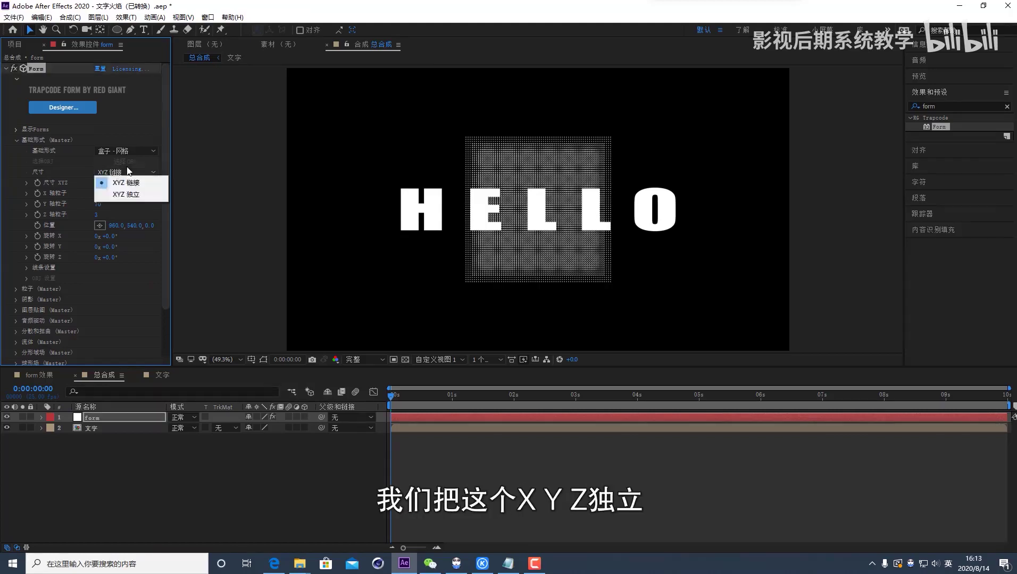
{"action": "left_click", "coordinate": [132, 193]}
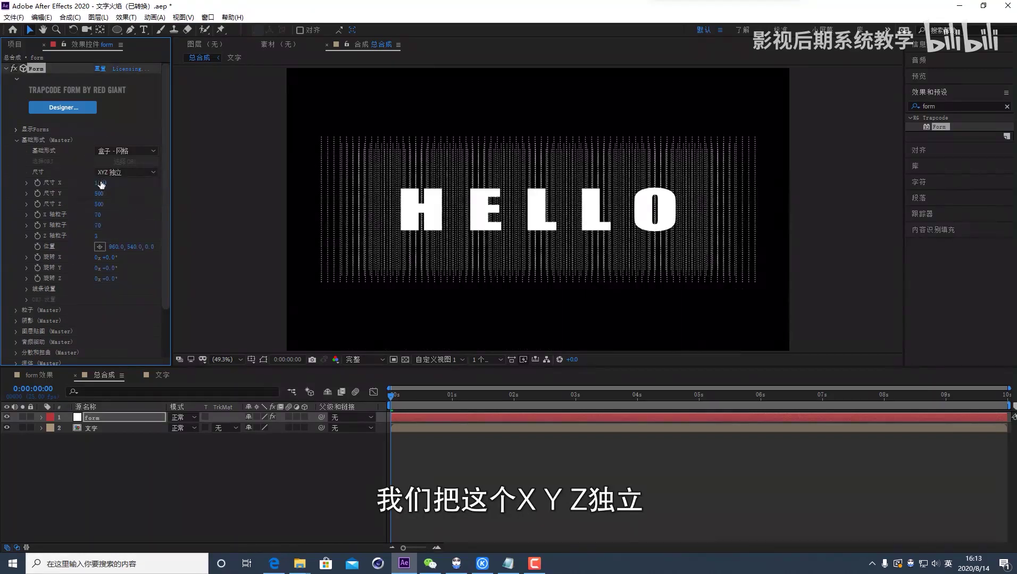
{"action": "left_click", "coordinate": [100, 195]}
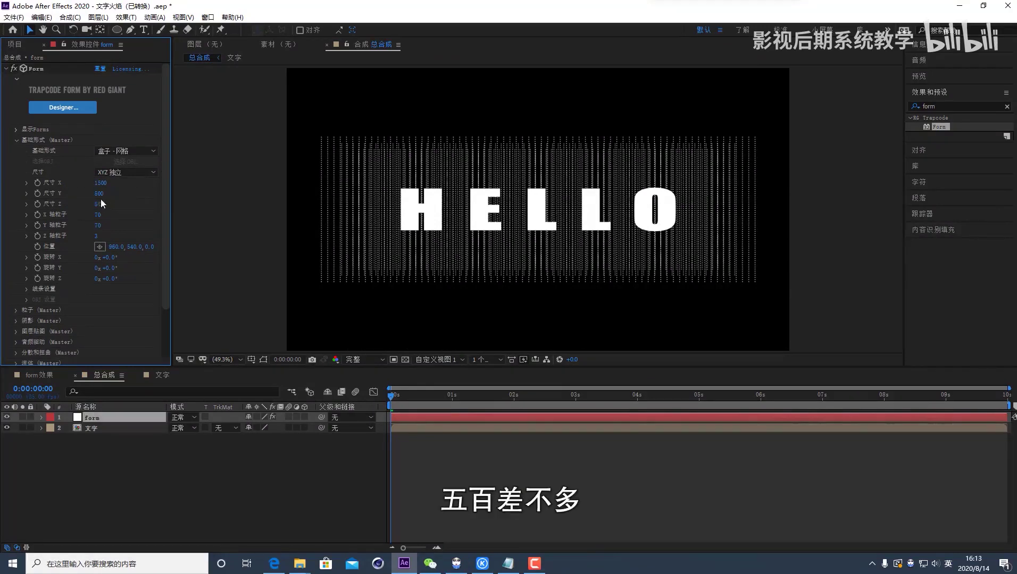
{"action": "key", "text": "Return"}
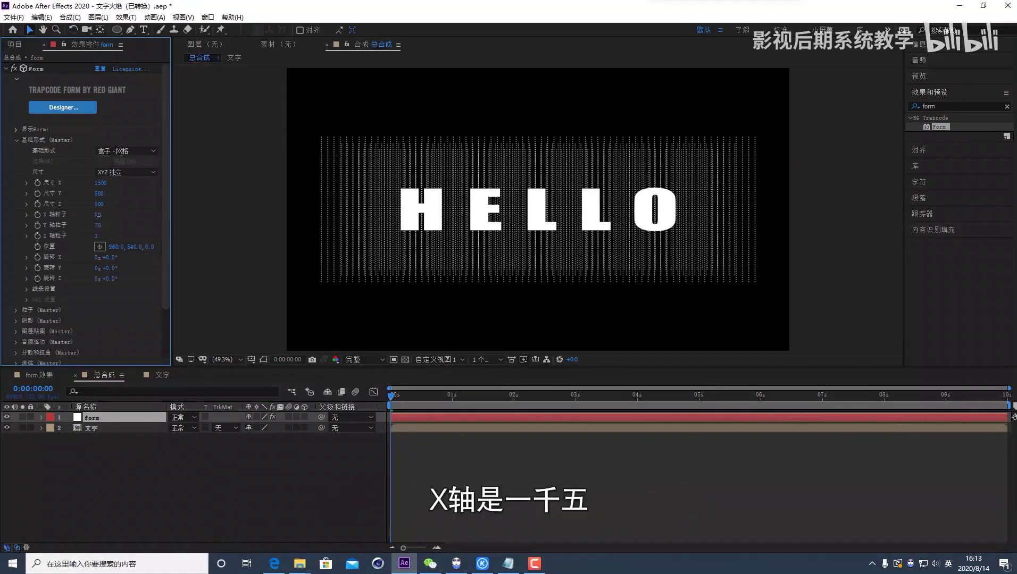
Step: Set the base form's particle counts to 1500 in X, 500 in Y and 1 in Z
{"action": "left_click", "coordinate": [99, 215]}
{"action": "type", "text": "1500"}
{"action": "key", "text": "Return"}
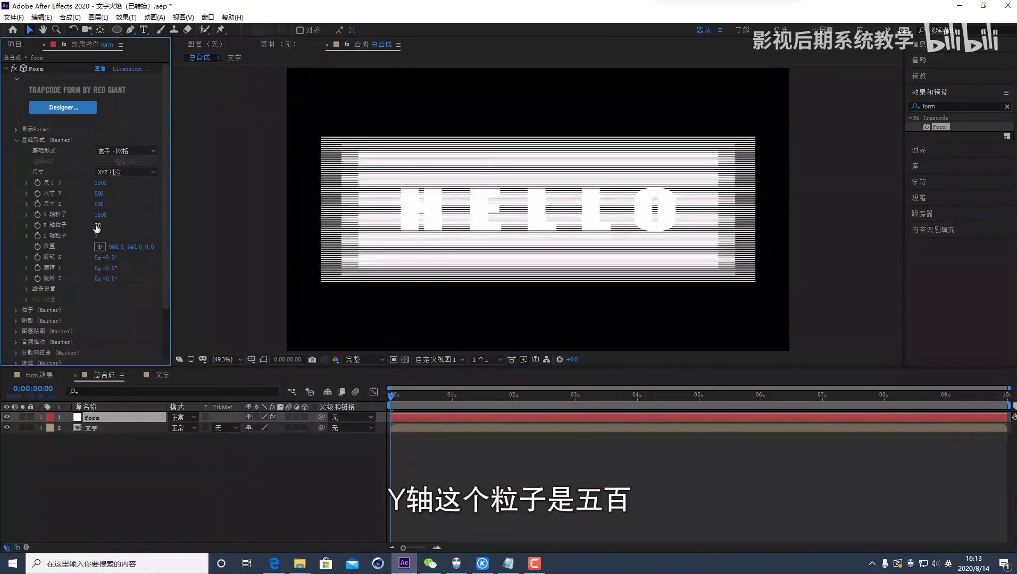
{"action": "left_click", "coordinate": [101, 225]}
{"action": "type", "text": "500"}
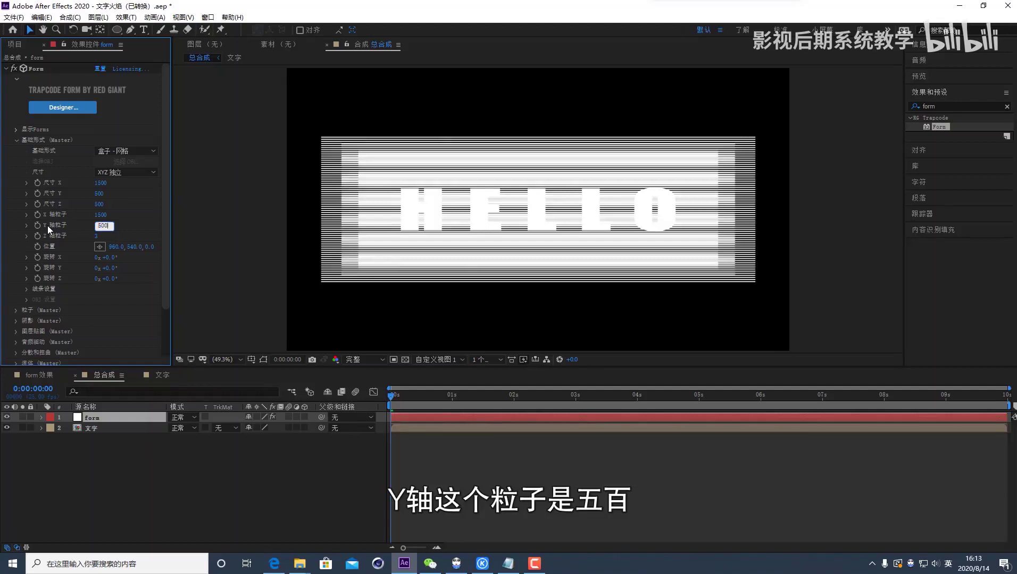
{"action": "left_click", "coordinate": [96, 236]}
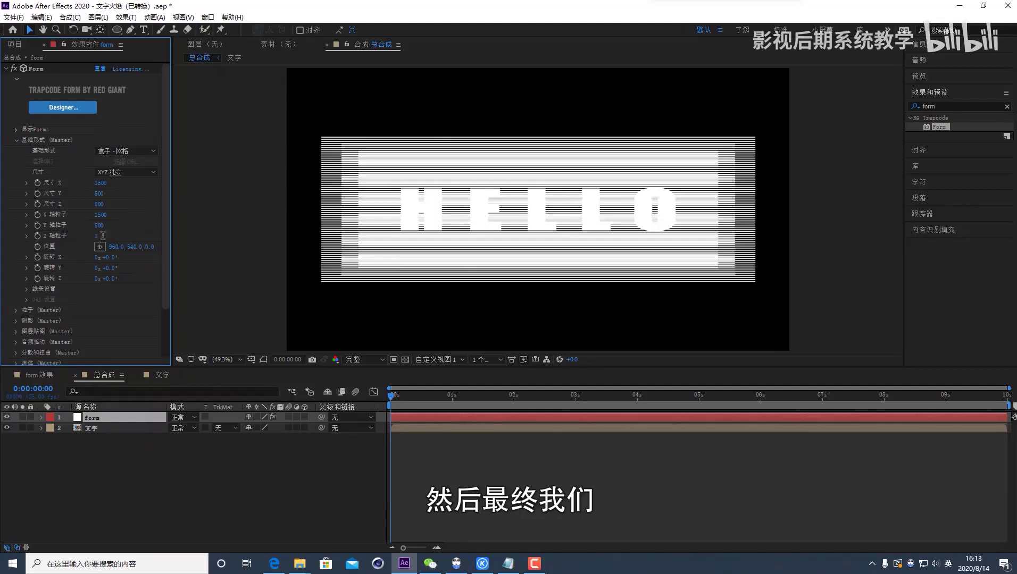
{"action": "key", "text": "Return"}
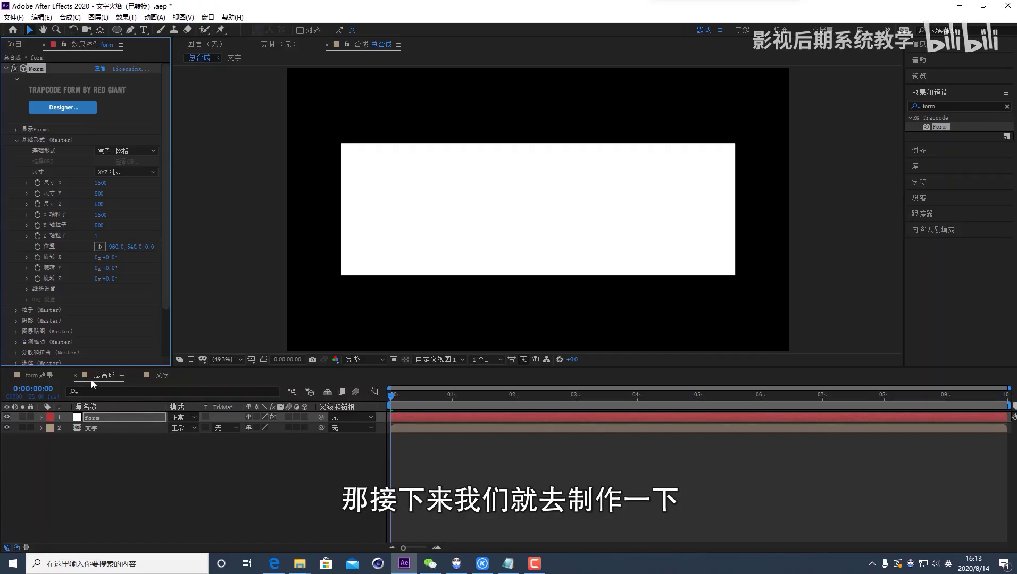
Step: Examine the 文字 composition, the form layer's Layer Maps (图层贴图) groups and the existing project items
{"action": "left_click", "coordinate": [162, 375]}
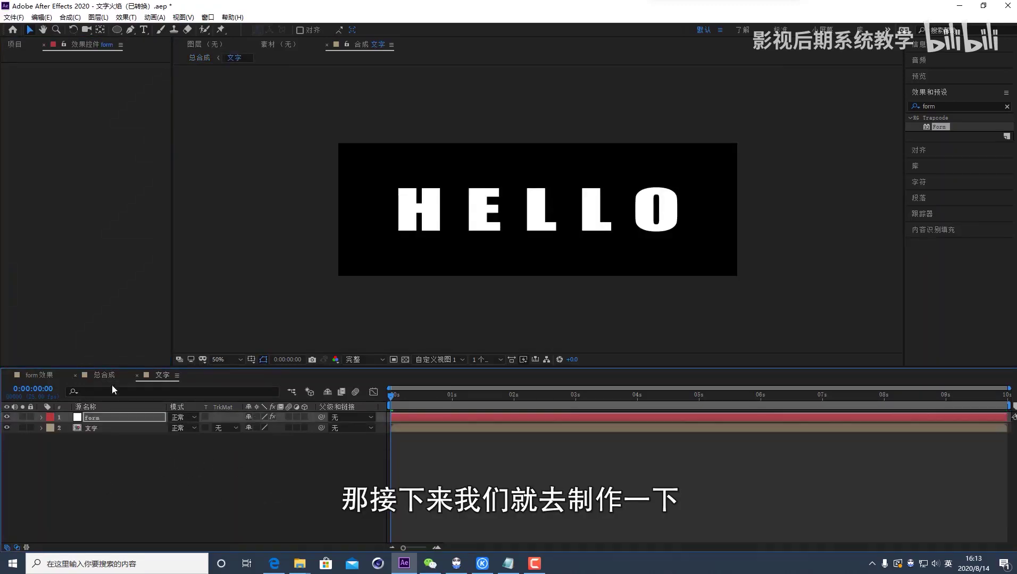
{"action": "left_click", "coordinate": [104, 375]}
{"action": "left_click", "coordinate": [146, 485]}
{"action": "left_click", "coordinate": [108, 418]}
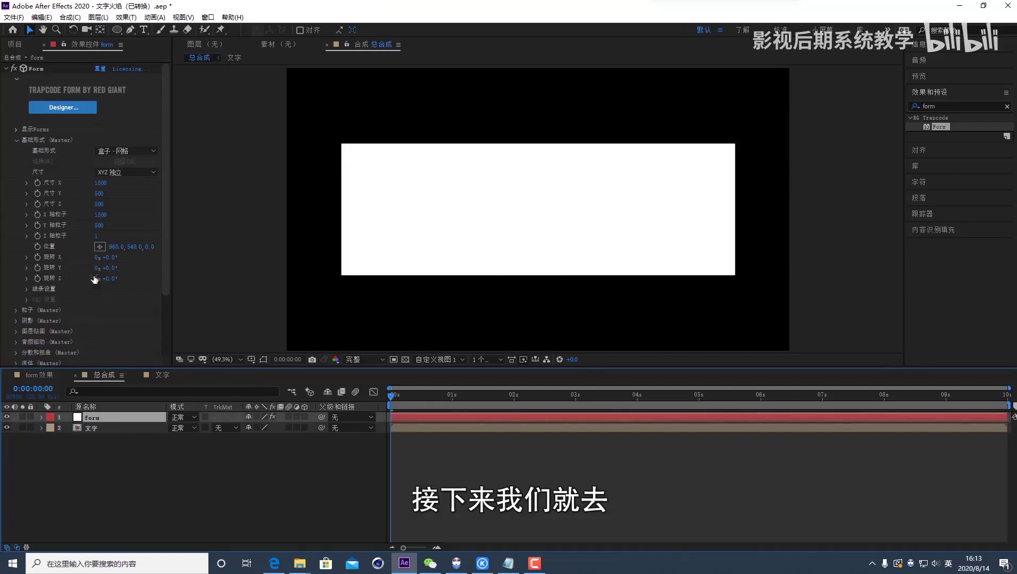
{"action": "scroll", "coordinate": [91, 282], "scroll_direction": "down", "scroll_amount": 3}
{"action": "left_click", "coordinate": [16, 260]}
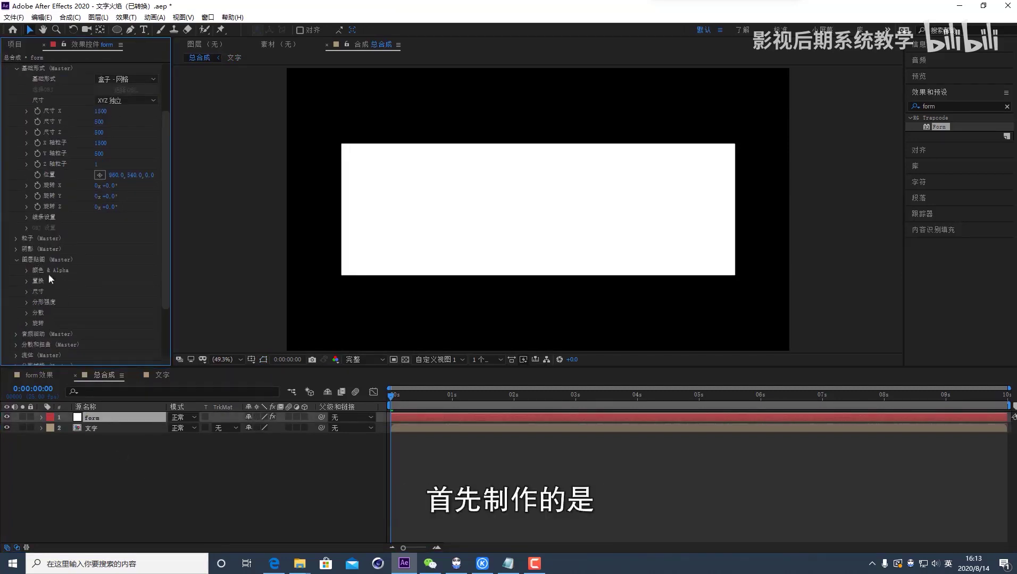
{"action": "left_click", "coordinate": [93, 437]}
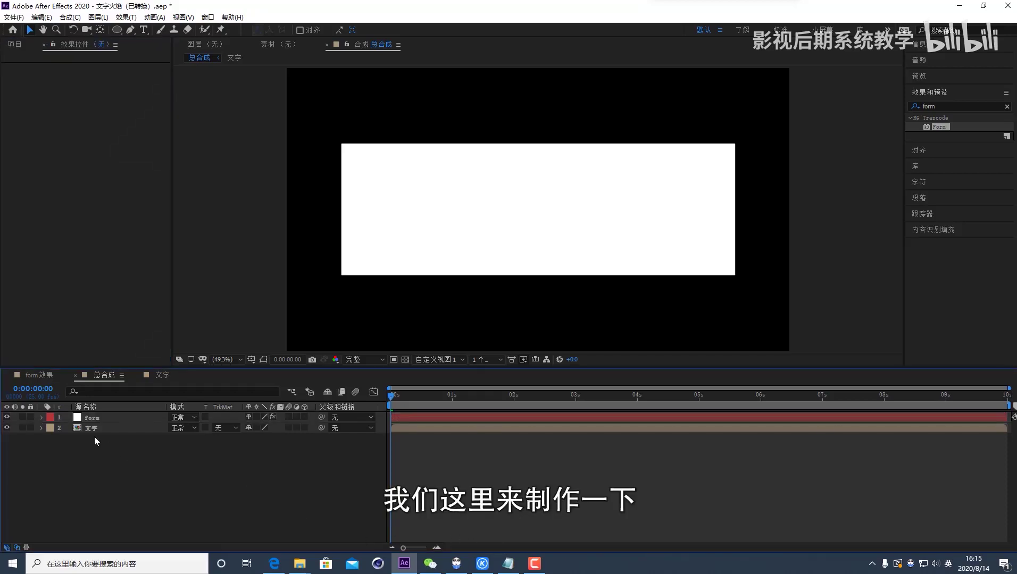
{"action": "left_click", "coordinate": [14, 44]}
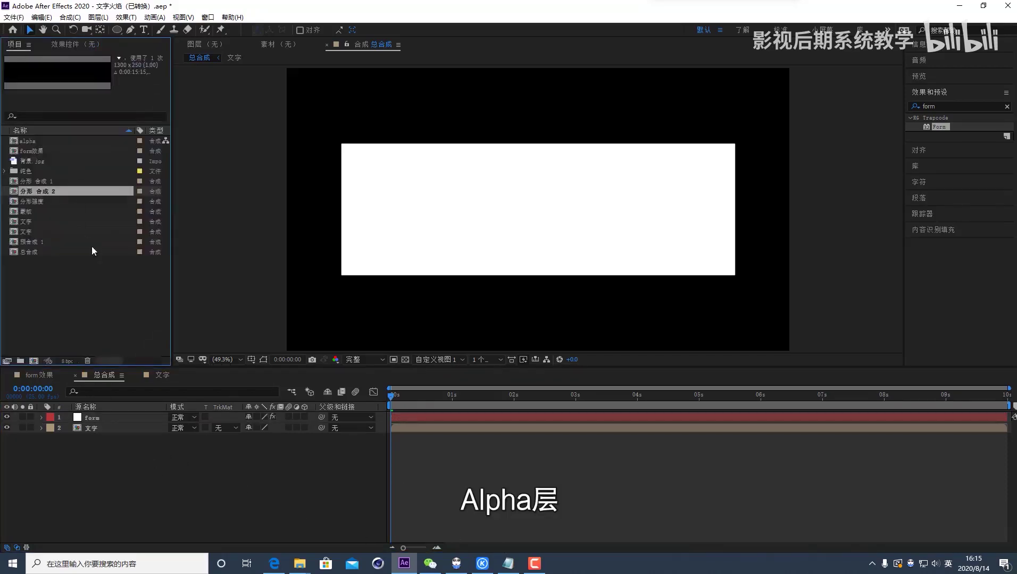
Step: Hide the form layer and pre-compose the 文字 layer as alpha, keeping all attributes in 总合成
{"action": "left_click", "coordinate": [100, 428]}
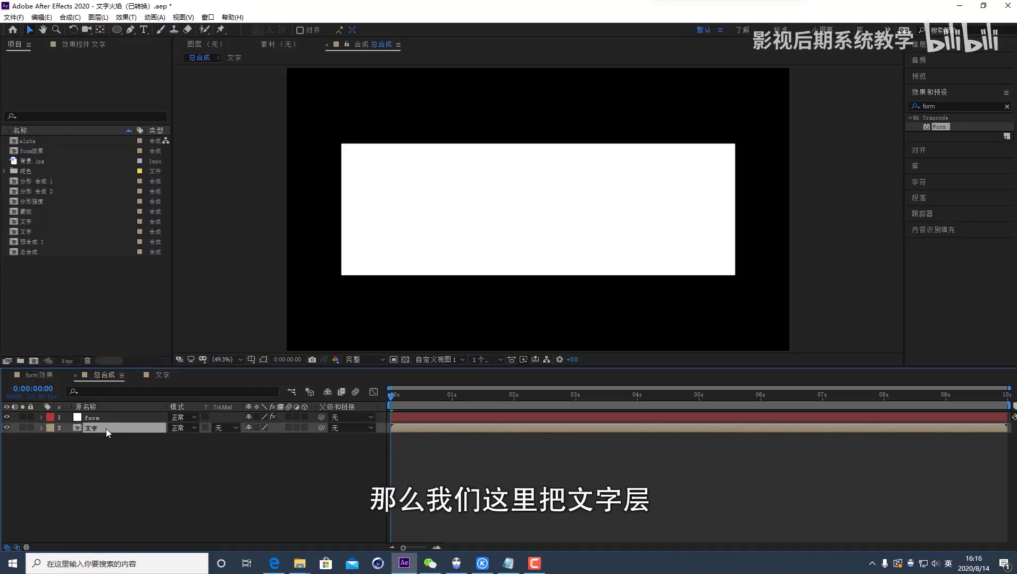
{"action": "key", "text": "ctrl+alt+shift+v"}
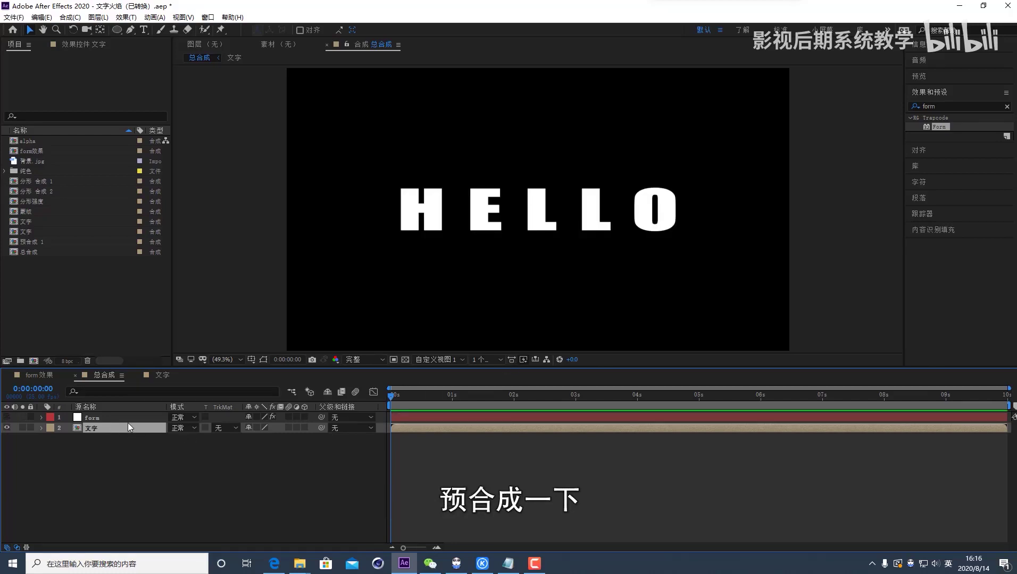
{"action": "key", "text": "ctrl+shift+c"}
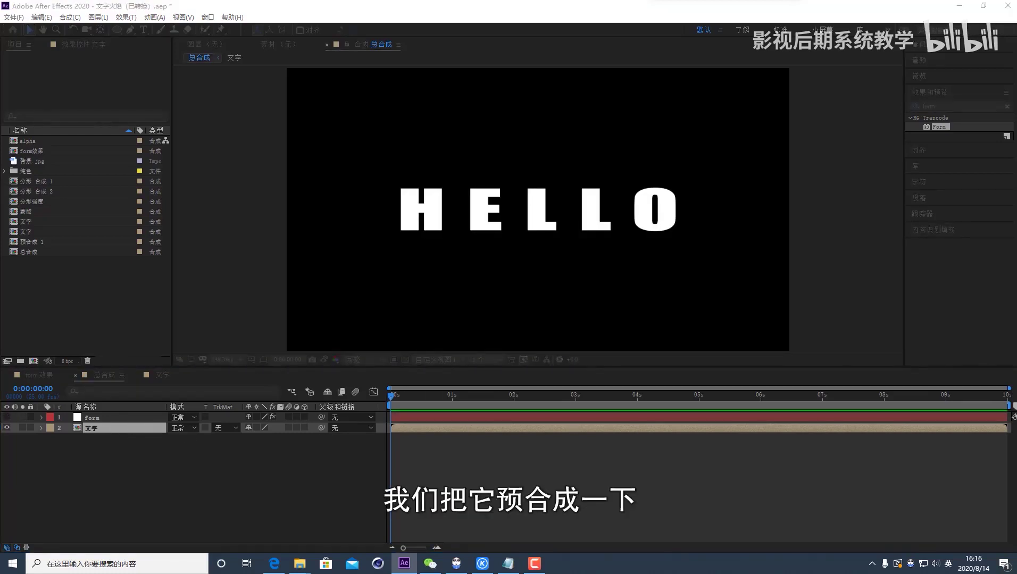
{"action": "left_click", "coordinate": [603, 296]}
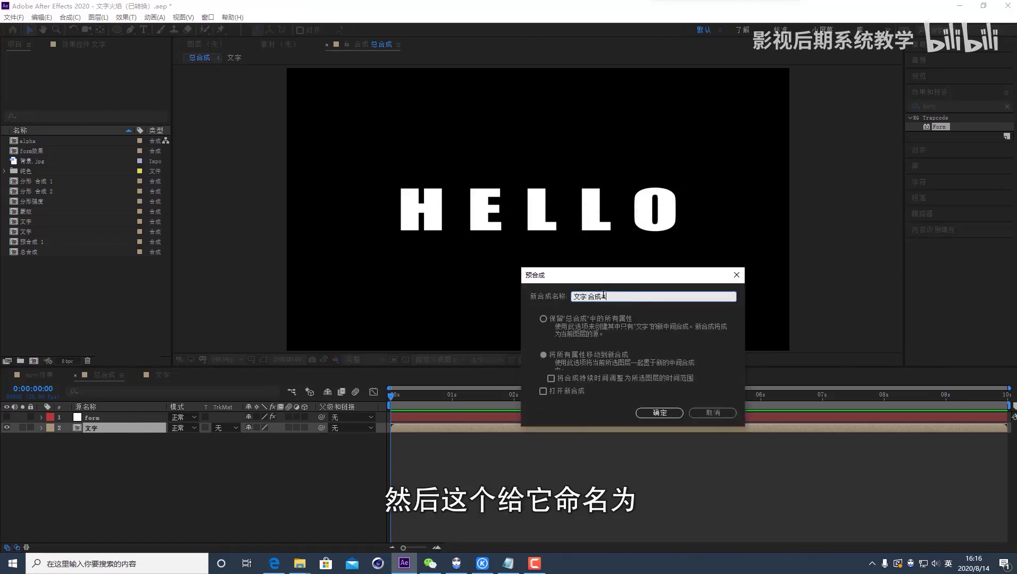
{"action": "left_click_drag", "start_coordinate": [603, 295], "coordinate": [517, 297]}
{"action": "type", "text": "alph"}
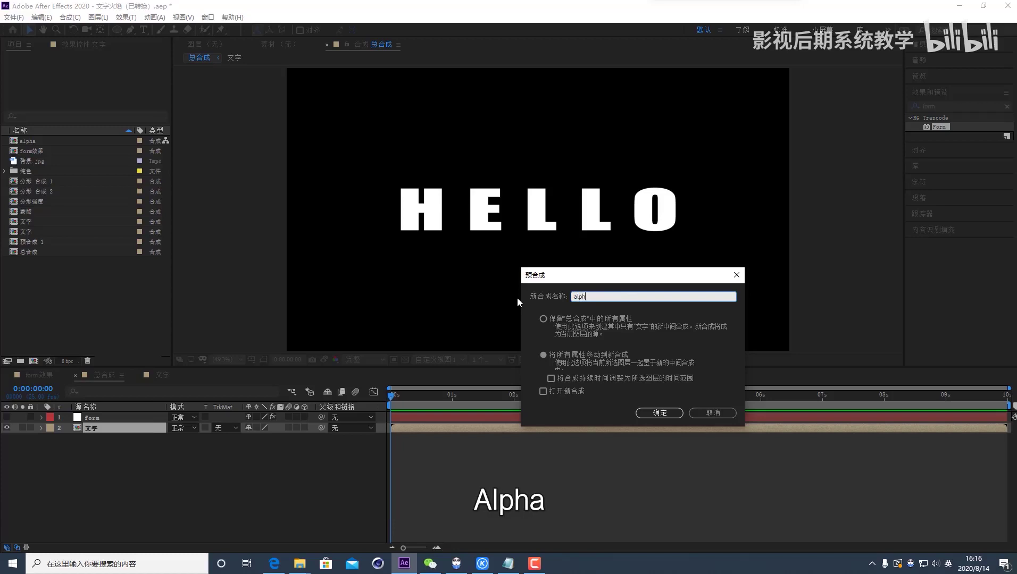
{"action": "type", "text": "a"}
{"action": "left_click", "coordinate": [550, 322]}
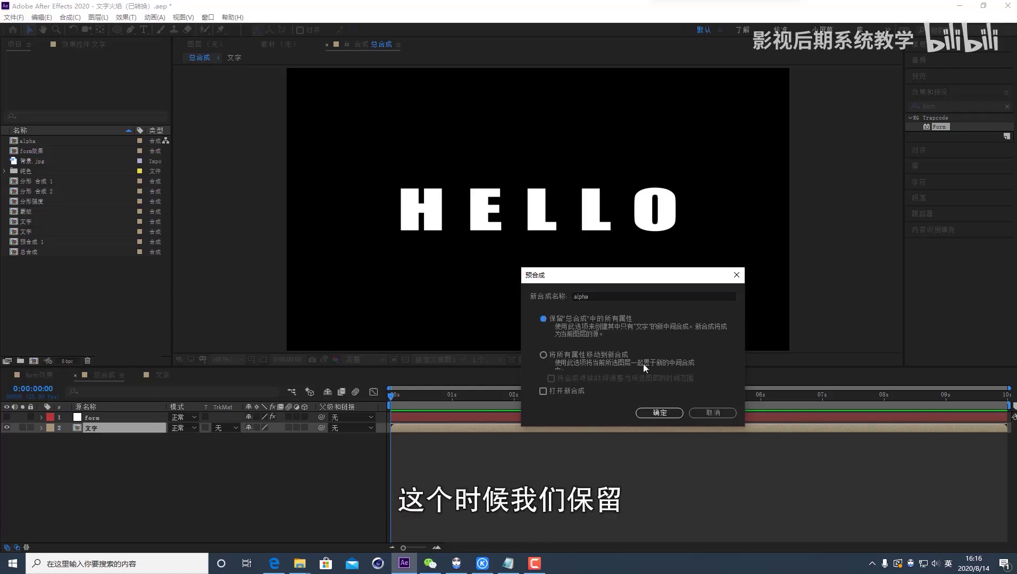
{"action": "left_click", "coordinate": [660, 414]}
Step: Open the new alpha composition and add an adjustment layer above the 文字 layer
{"action": "left_click", "coordinate": [107, 431]}
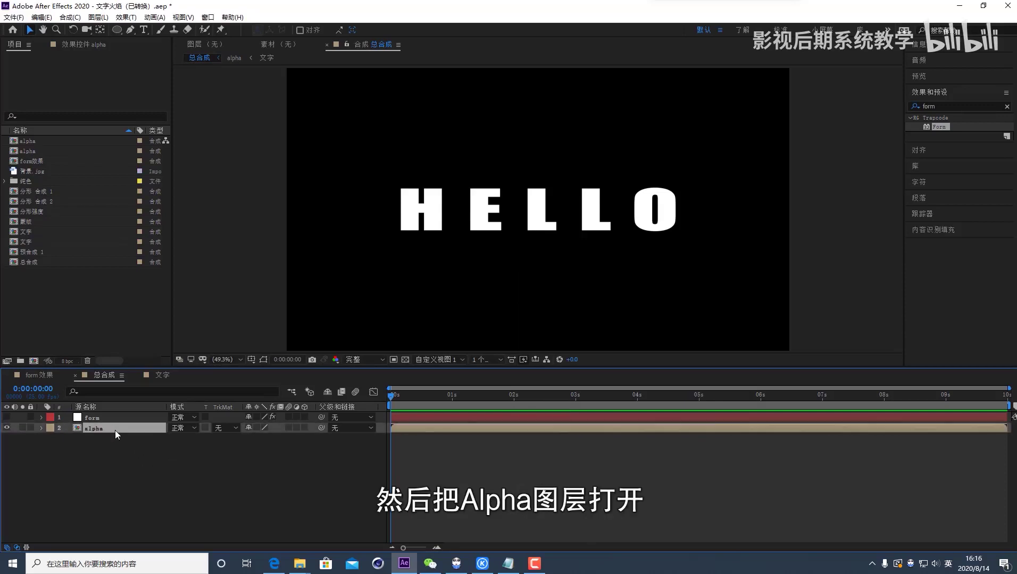
{"action": "double_click", "coordinate": [115, 430]}
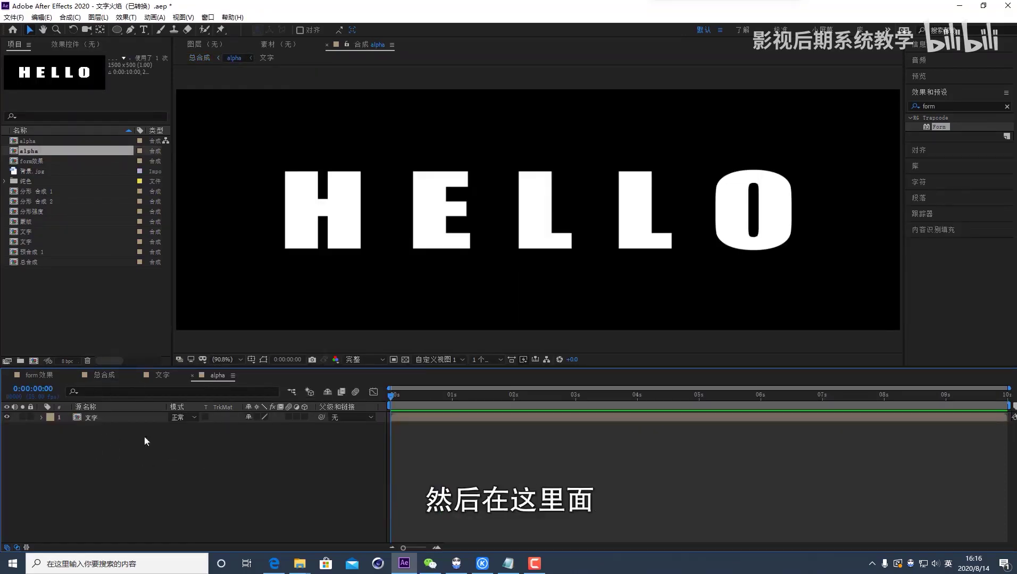
{"action": "right_click", "coordinate": [133, 458]}
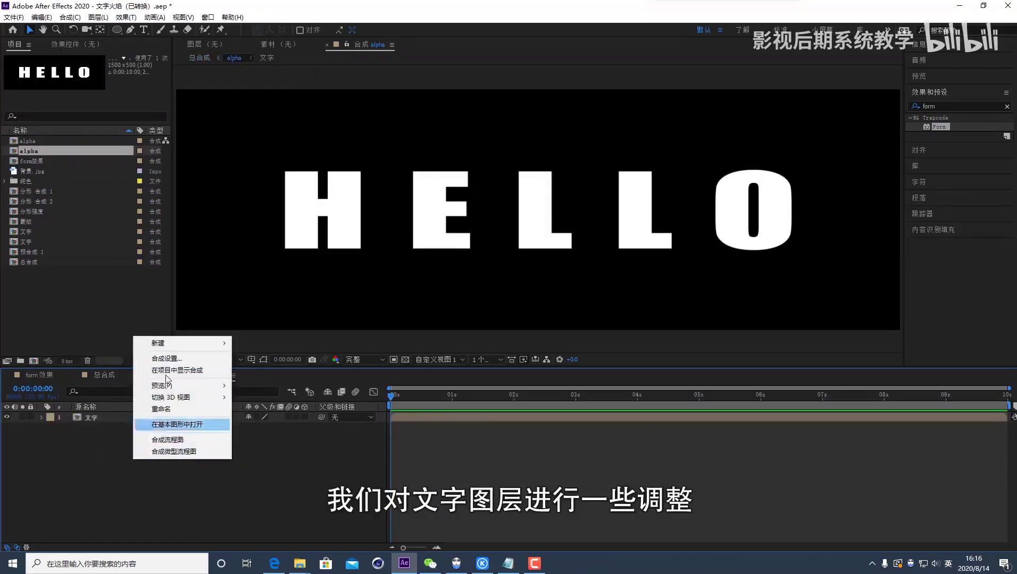
{"action": "mouse_move", "coordinate": [172, 343]}
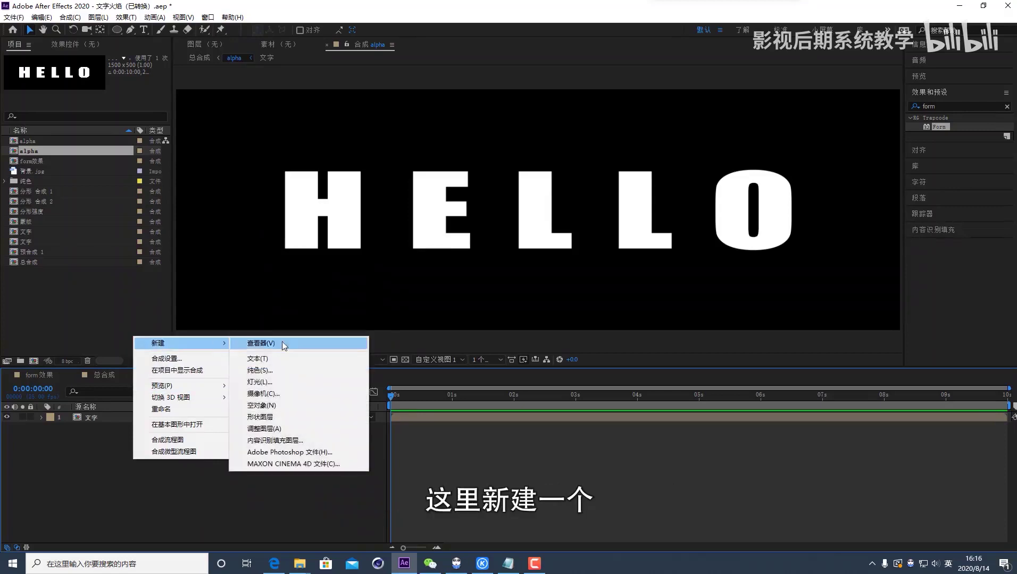
{"action": "left_click", "coordinate": [269, 429]}
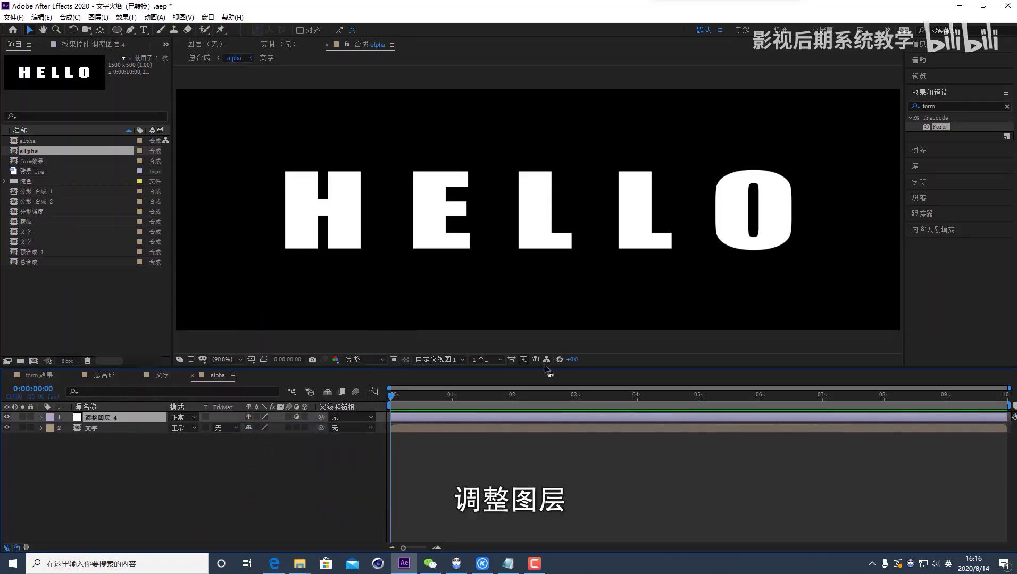
Step: Search the effects for 快速 and apply Fast Box Blur (快速方框模糊) to the adjustment layer
{"action": "left_click", "coordinate": [944, 106]}
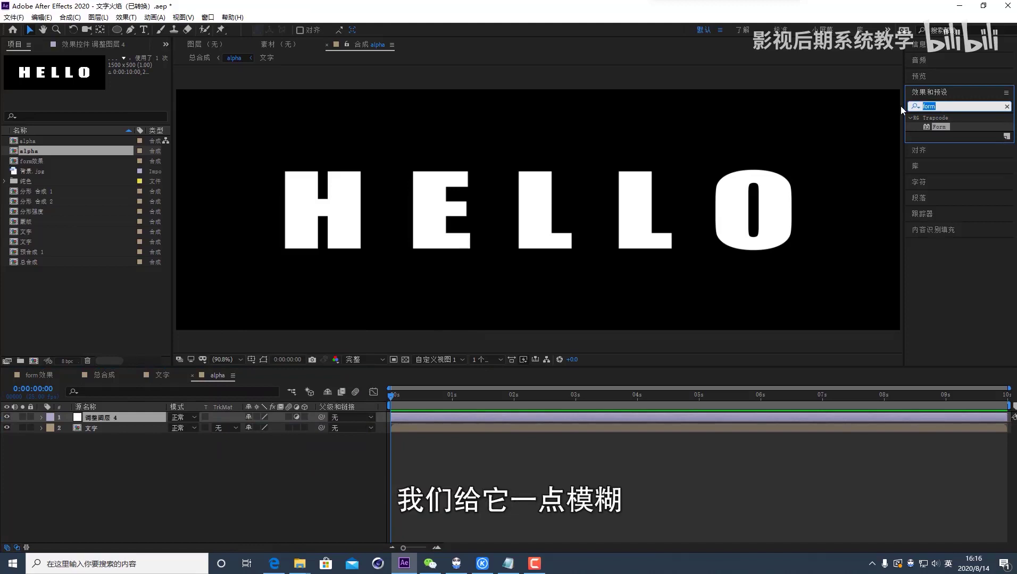
{"action": "type", "text": "kuai"}
{"action": "key", "text": "BackSpace"}
{"action": "key", "text": "BackSpace"}
{"action": "key", "text": "BackSpace"}
{"action": "key", "text": "BackSpace"}
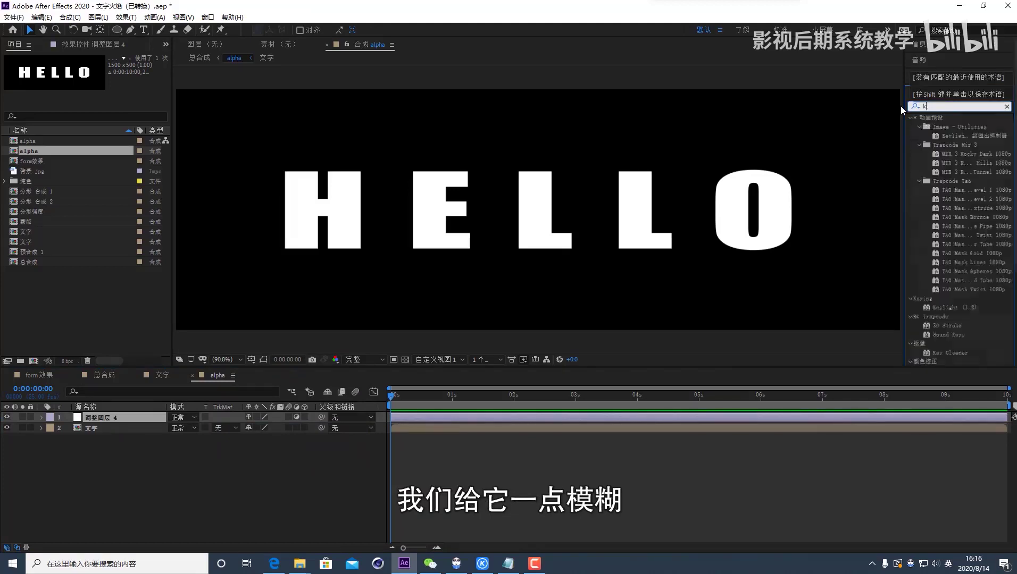
{"action": "key", "text": "shift"}
{"action": "type", "text": "kuais"}
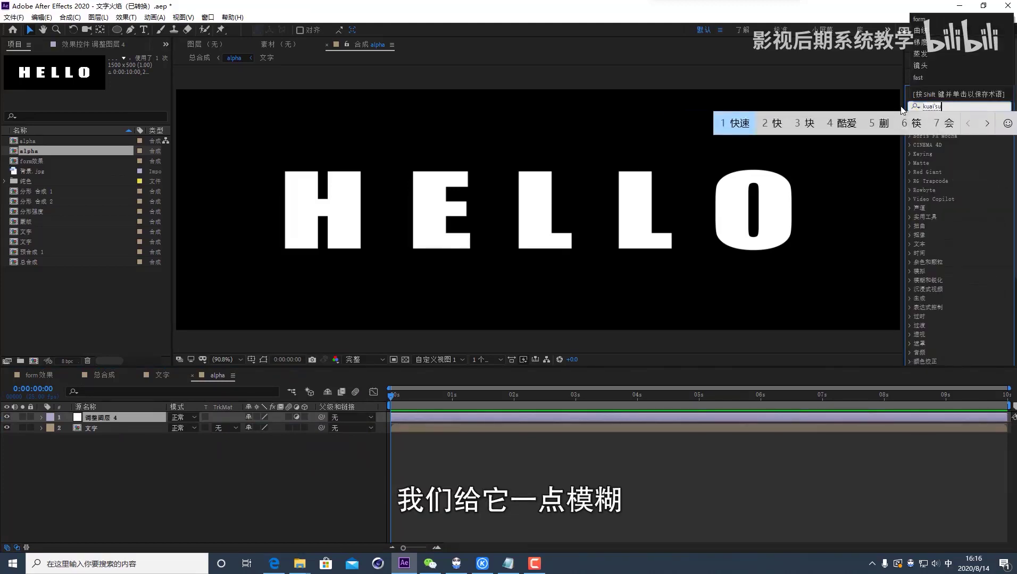
{"action": "key", "text": "space"}
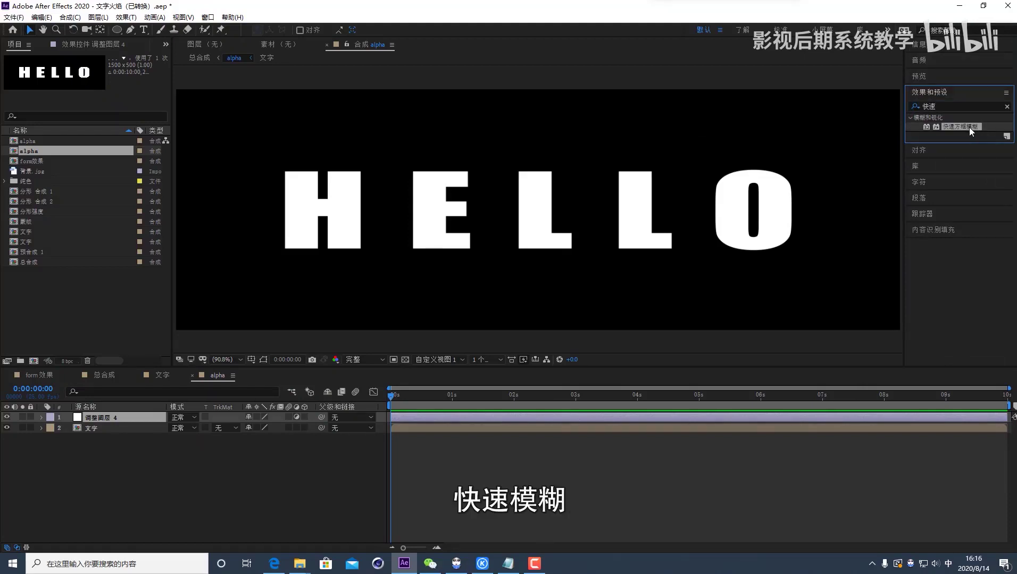
{"action": "double_click", "coordinate": [969, 127]}
Step: Keyframe the adjustment layer's Fast Box Blur radius (模糊半径) at 0 on 0:00:01:24 and at 20 on 0:00:03:21
{"action": "left_click", "coordinate": [425, 396]}
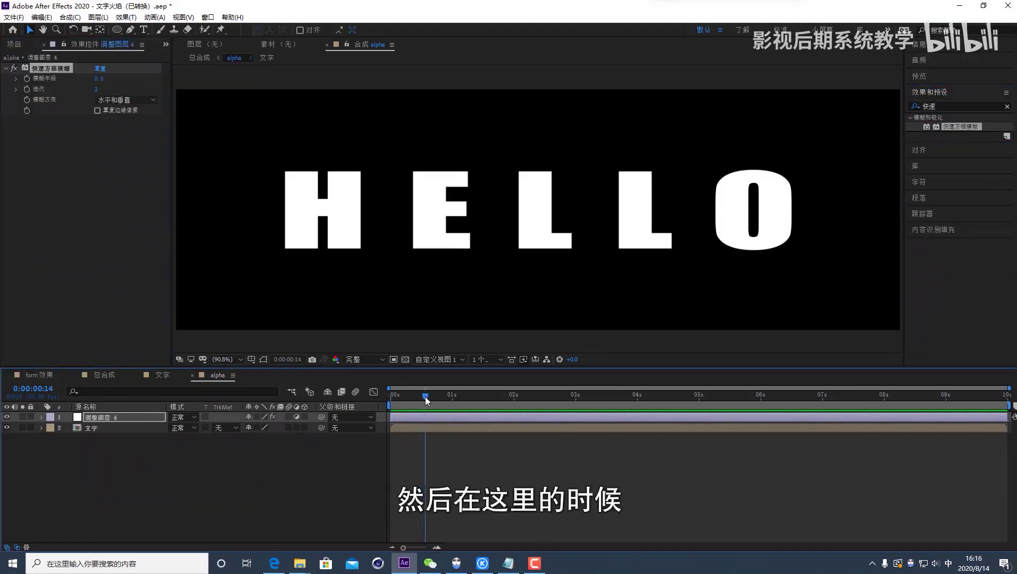
{"action": "left_click_drag", "start_coordinate": [425, 397], "coordinate": [511, 401]}
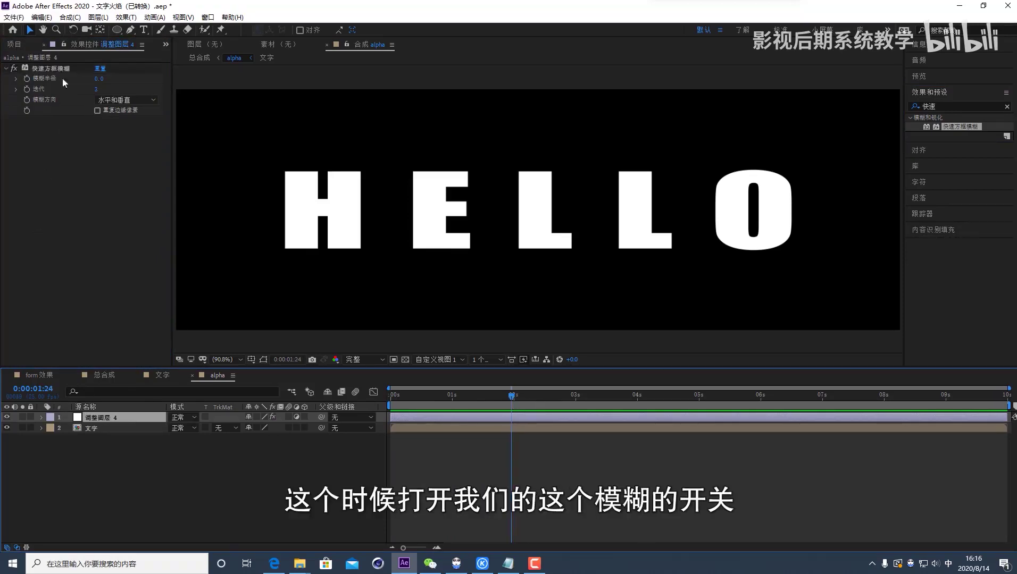
{"action": "left_click", "coordinate": [26, 78]}
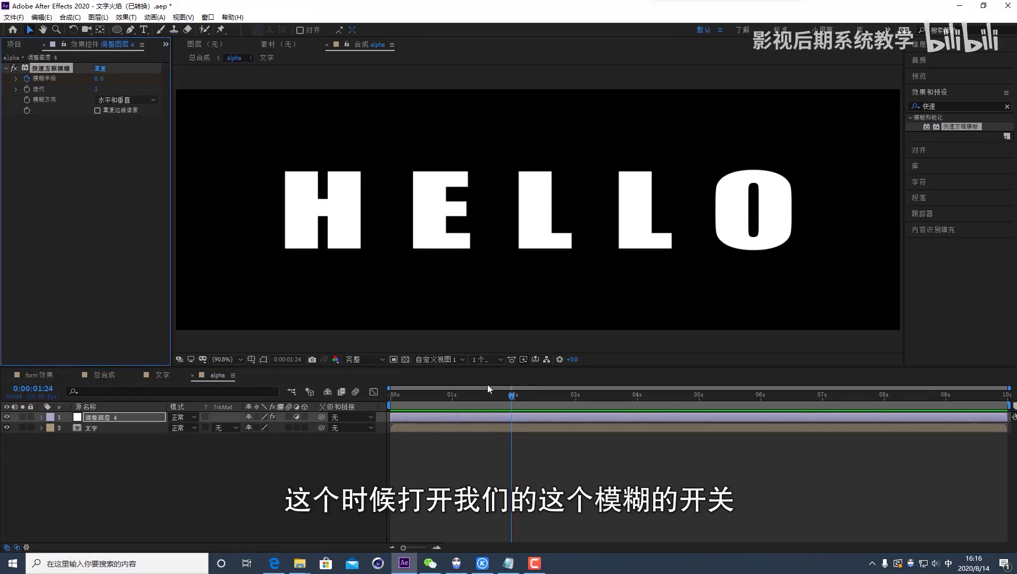
{"action": "left_click_drag", "start_coordinate": [515, 396], "coordinate": [627, 401]}
{"action": "left_click", "coordinate": [99, 78]}
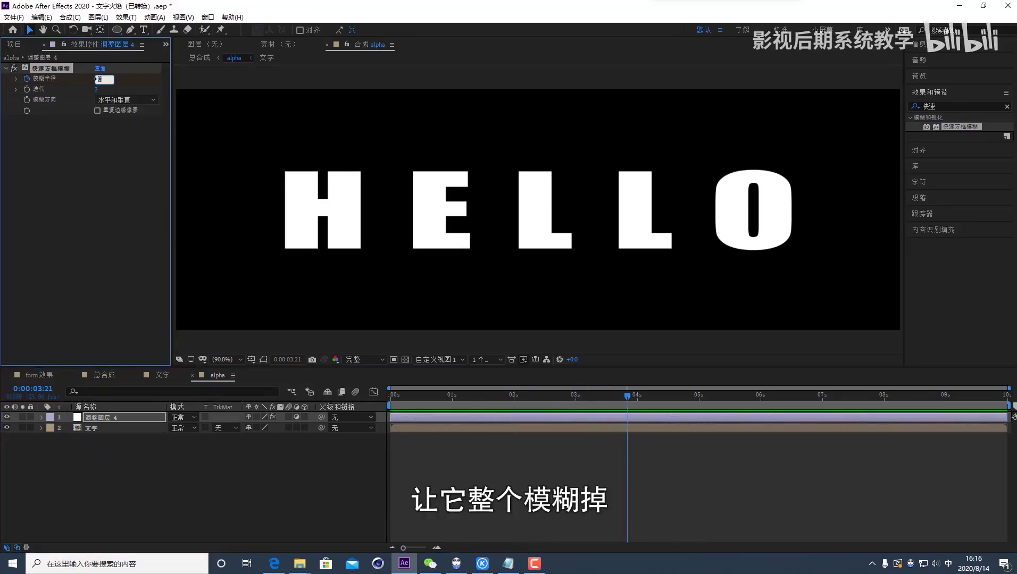
{"action": "type", "text": "20"}
{"action": "key", "text": "Return"}
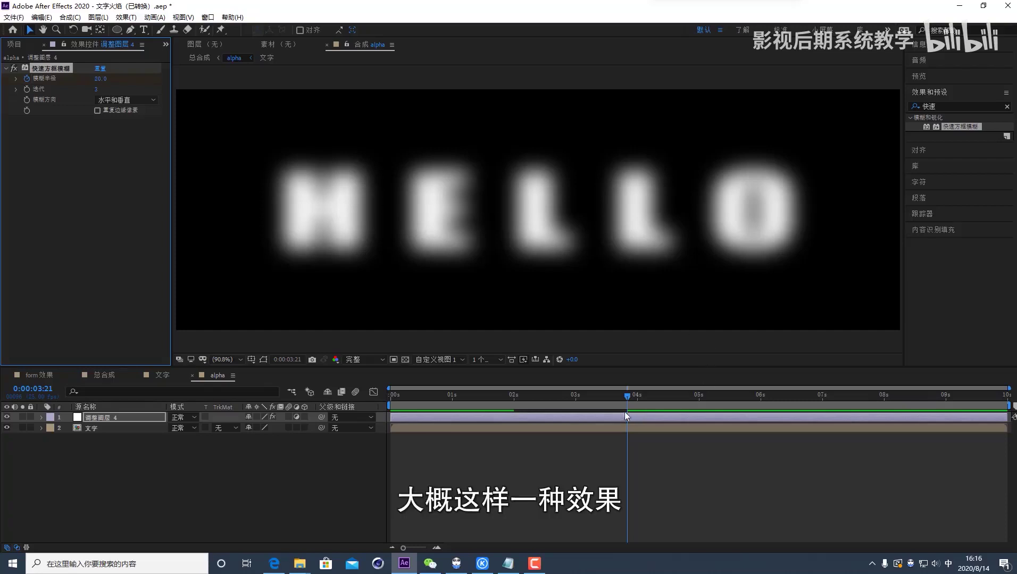
{"action": "left_click_drag", "start_coordinate": [627, 396], "coordinate": [519, 395]}
Step: Create a white solid layer named 分形 in the alpha composition
{"action": "right_click", "coordinate": [147, 470]}
{"action": "mouse_move", "coordinate": [190, 351]}
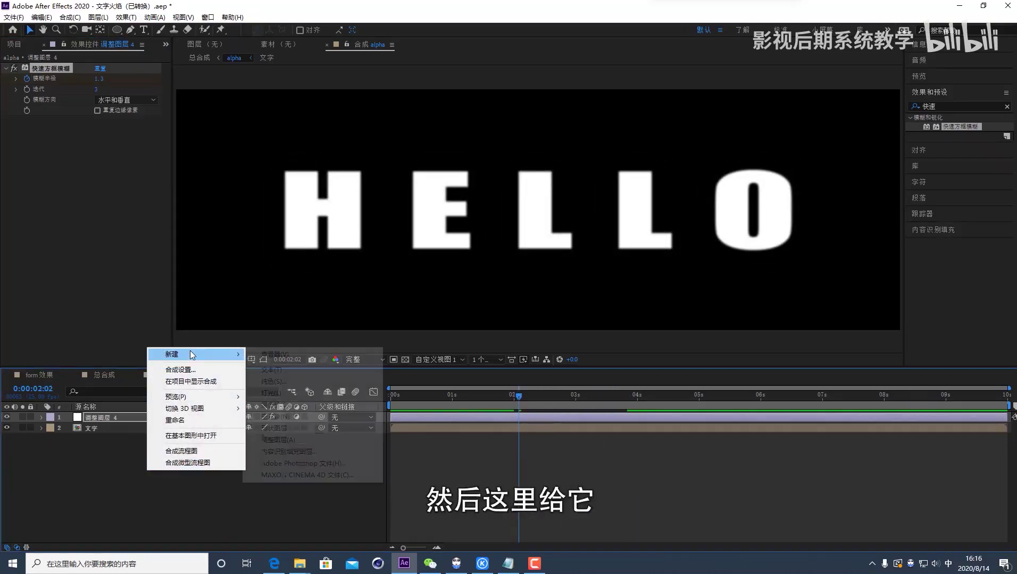
{"action": "left_click", "coordinate": [289, 378]}
{"action": "type", "text": "分形"}
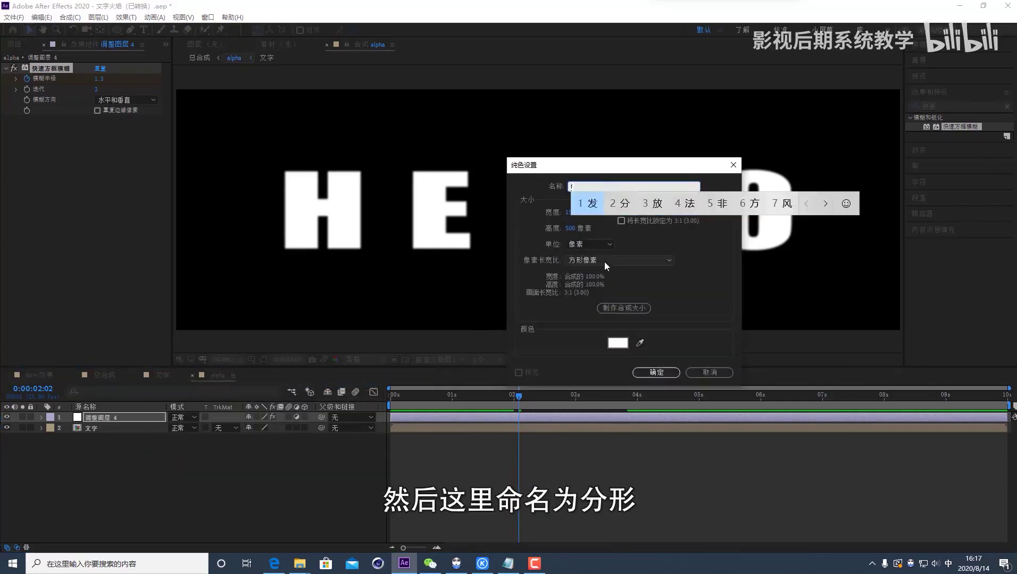
{"action": "key", "text": "Return"}
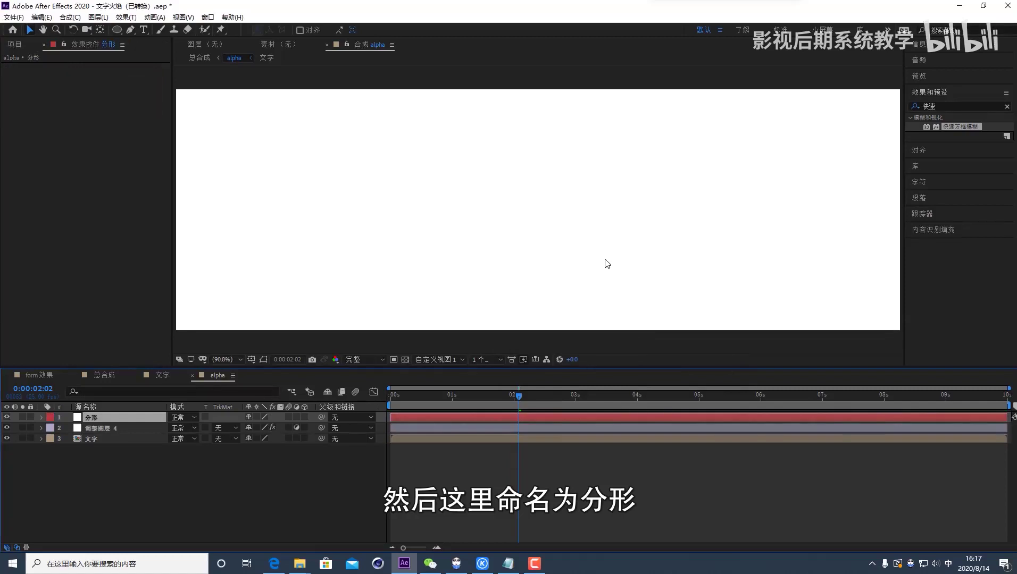
Step: Search the effects for 分形 and apply Fractal Noise (分形杂色) to the 分形 layer
{"action": "left_click", "coordinate": [954, 105]}
{"action": "left_click_drag", "start_coordinate": [953, 105], "coordinate": [906, 104]}
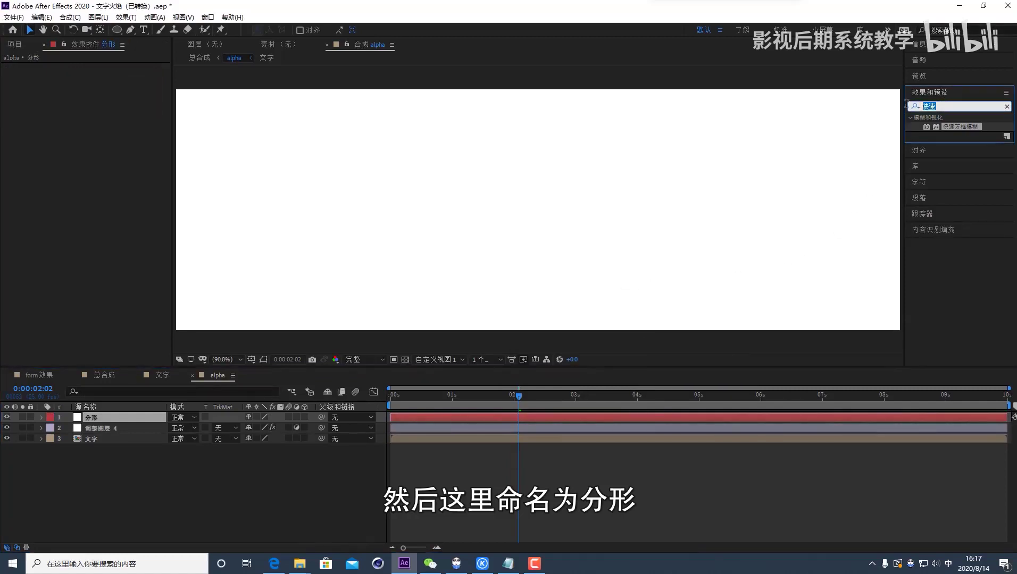
{"action": "type", "text": "fenx"}
{"action": "key", "text": "space"}
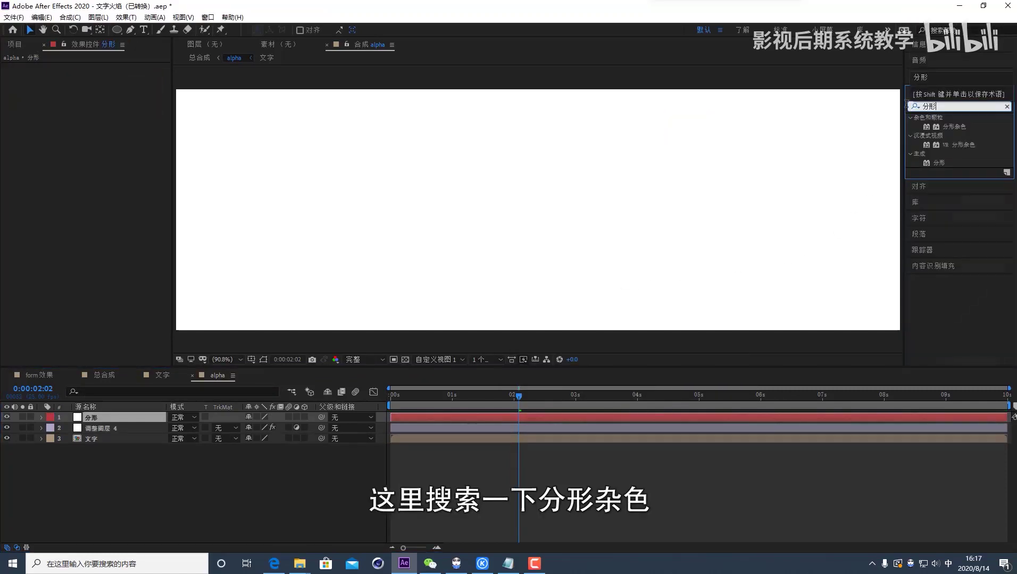
{"action": "left_click", "coordinate": [953, 127]}
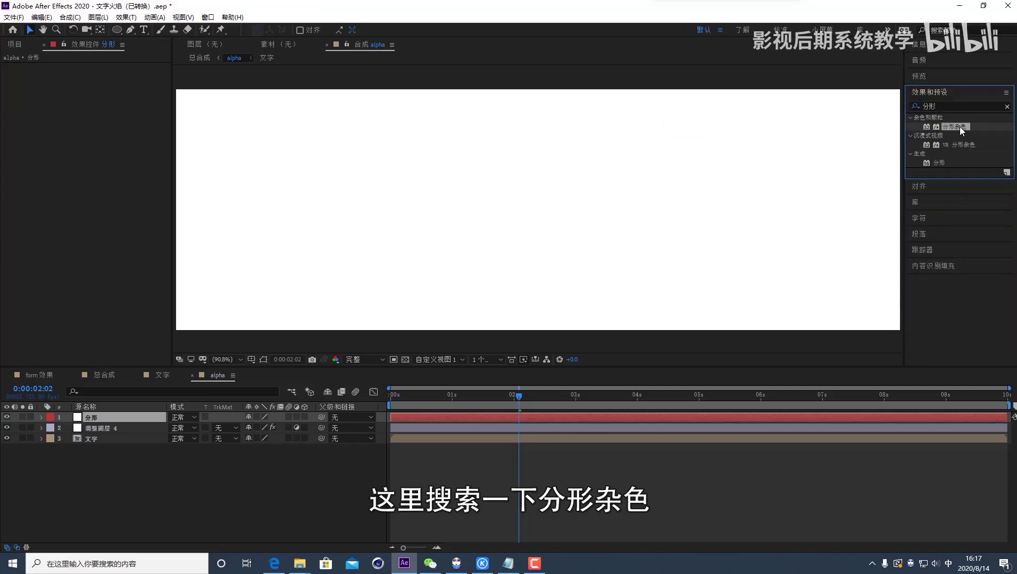
{"action": "double_click", "coordinate": [959, 127]}
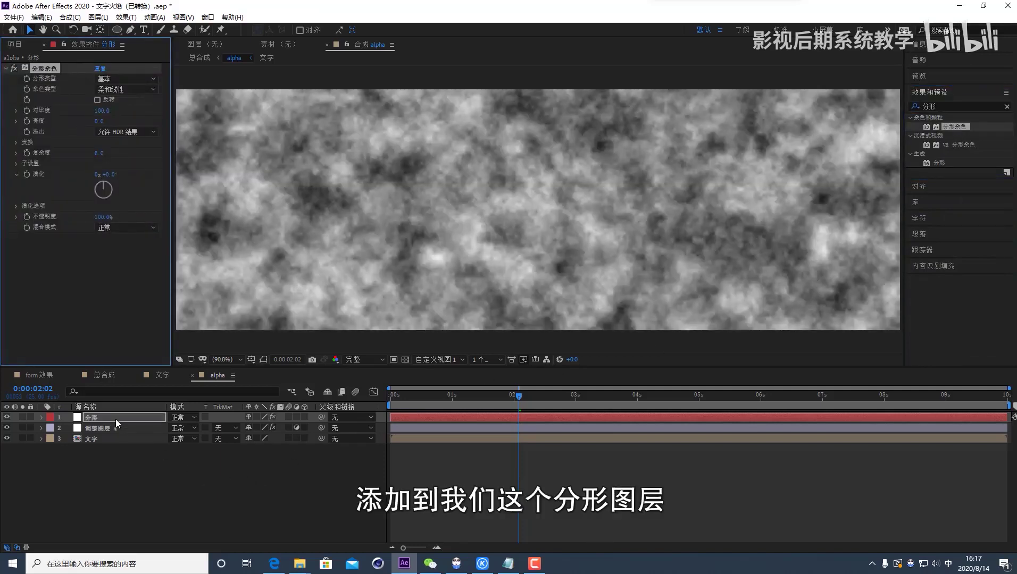
Step: Set the Fractal Noise contrast (对比度) to about 672 and its transform scale (缩放) to 15
{"action": "left_click_drag", "start_coordinate": [101, 111], "coordinate": [384, 114]}
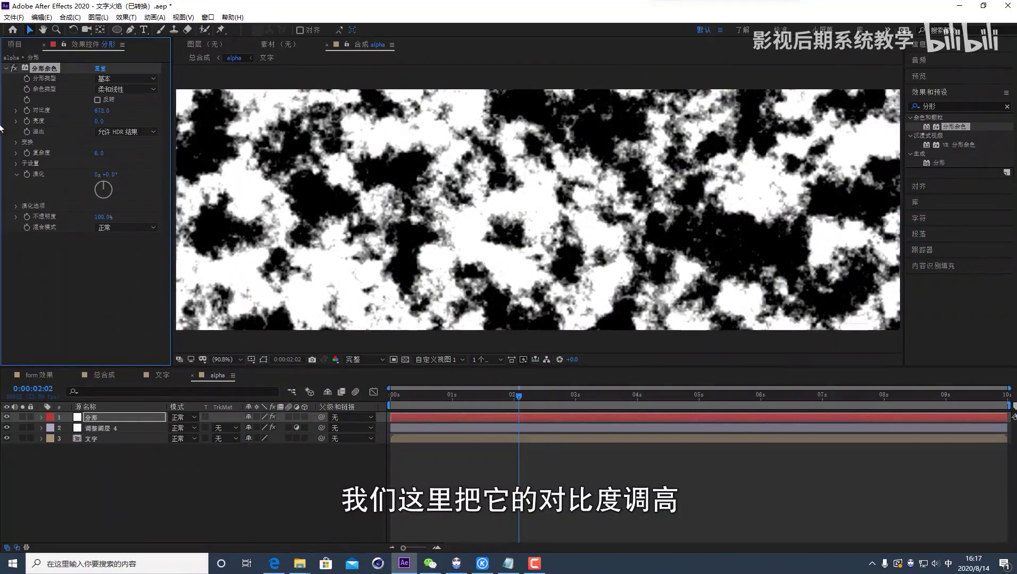
{"action": "left_click", "coordinate": [16, 142]}
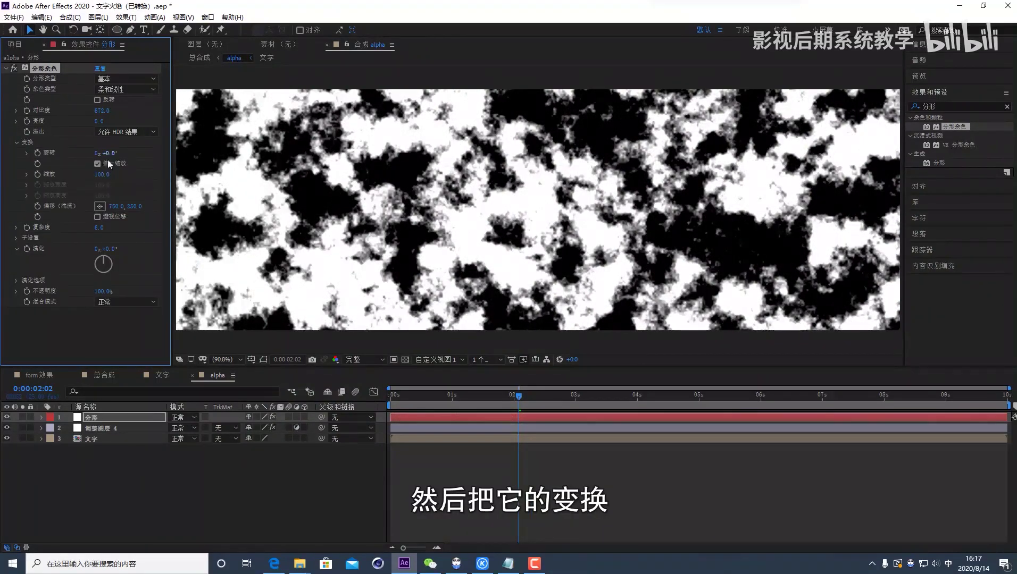
{"action": "left_click", "coordinate": [27, 174]}
{"action": "left_click_drag", "start_coordinate": [59, 192], "coordinate": [41, 192]}
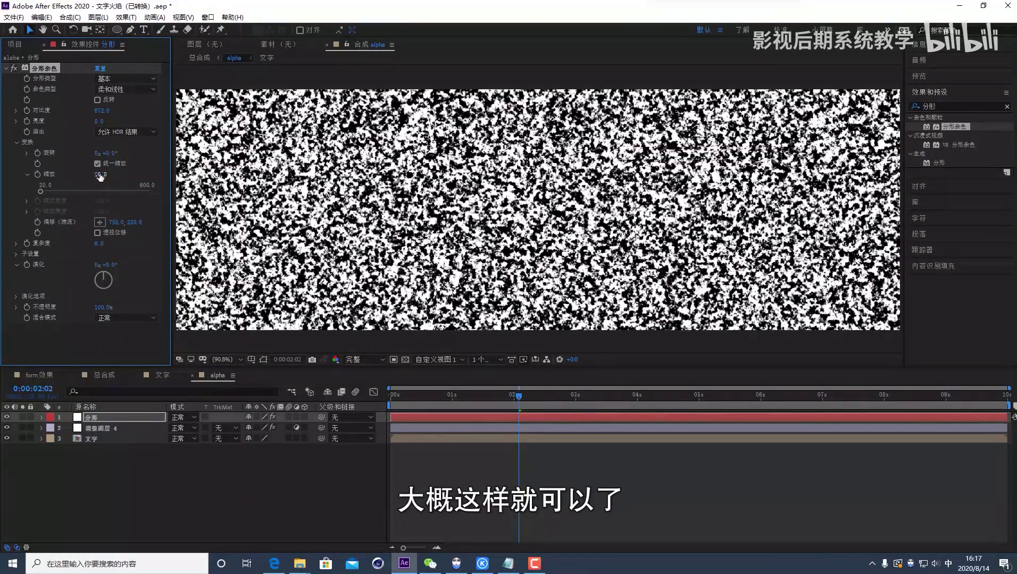
{"action": "left_click_drag", "start_coordinate": [101, 174], "coordinate": [97, 174]}
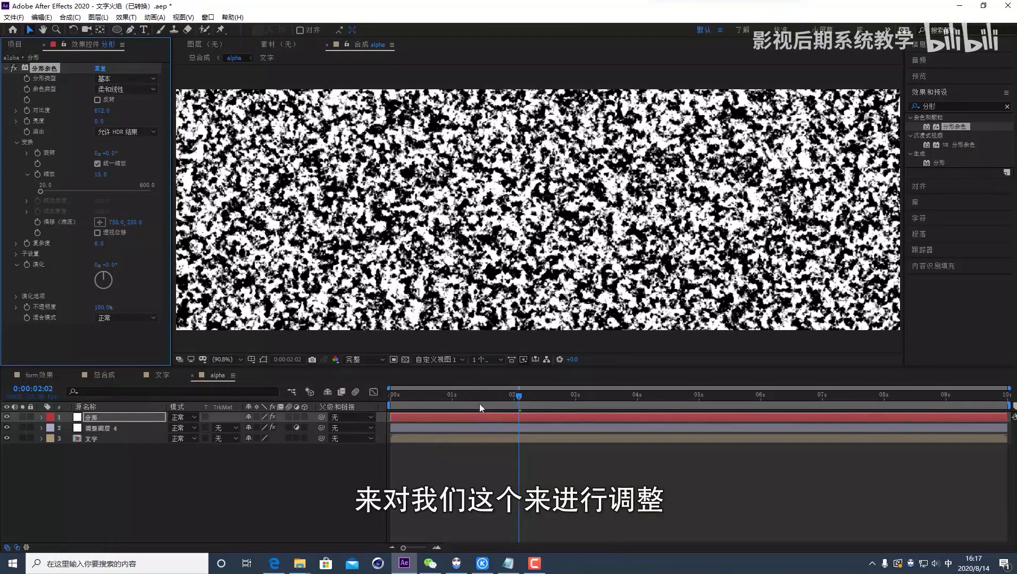
Step: Start keyframing the noise brightness (亮度) at 0:00:01:16, raising it to about 378 to fill the frame with white
{"action": "left_click_drag", "start_coordinate": [514, 396], "coordinate": [490, 396]}
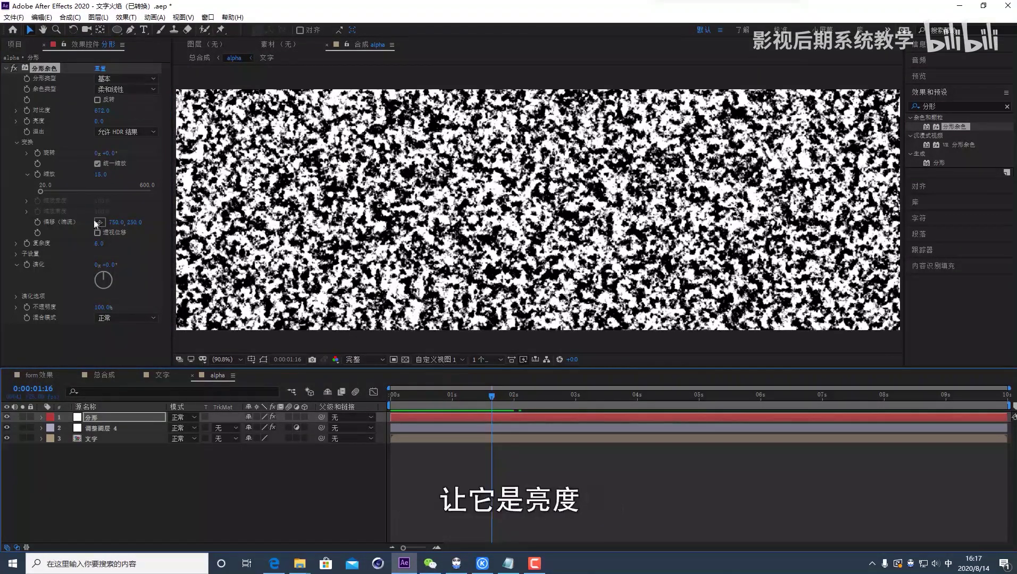
{"action": "left_click", "coordinate": [25, 122]}
{"action": "left_click_drag", "start_coordinate": [99, 121], "coordinate": [303, 141]}
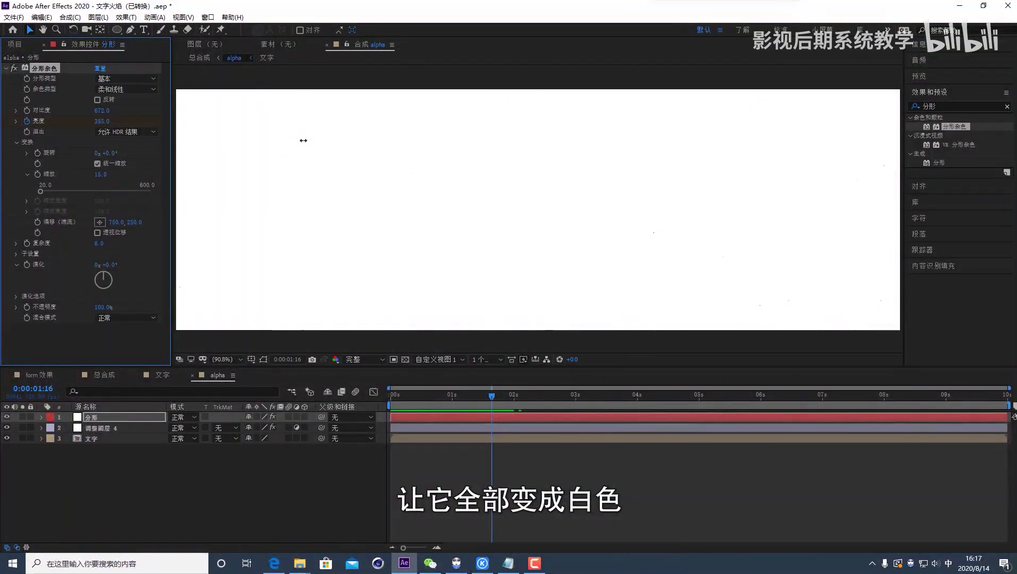
Step: Add a second brightness (亮度) keyframe at 0:00:04:00, lowering the value far below zero until the noise turns black
{"action": "left_click_drag", "start_coordinate": [546, 395], "coordinate": [637, 399]}
{"action": "left_click_drag", "start_coordinate": [102, 121], "coordinate": [5, 124]}
{"action": "left_click_drag", "start_coordinate": [142, 120], "coordinate": [2, 122]}
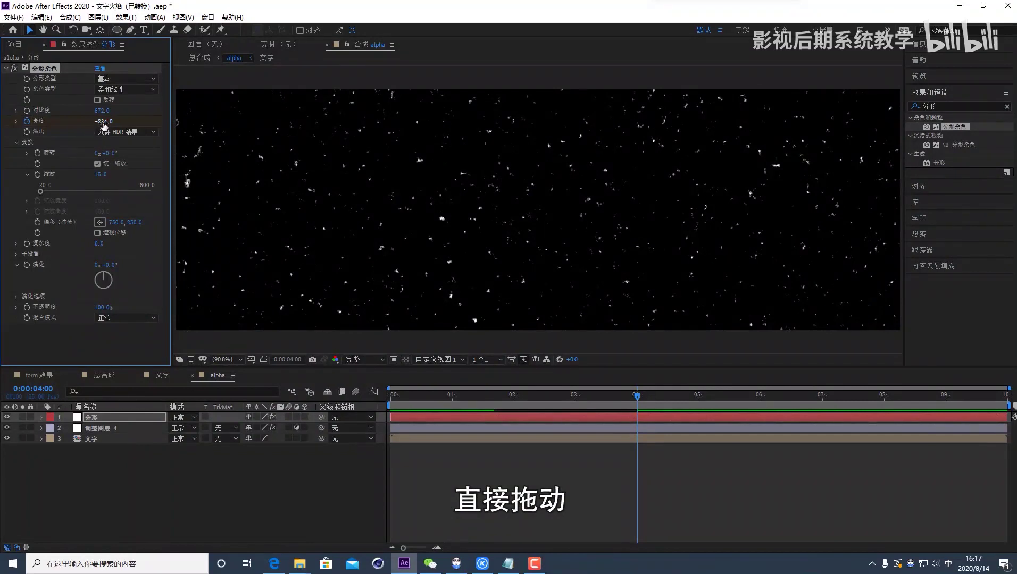
{"action": "left_click_drag", "start_coordinate": [103, 123], "coordinate": [32, 122]}
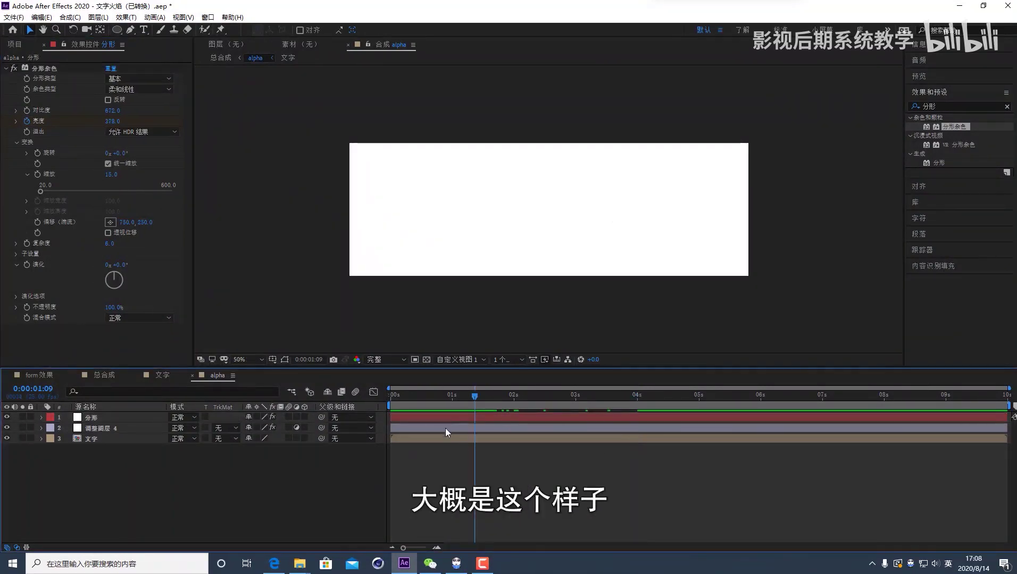
{"action": "left_click_drag", "start_coordinate": [463, 404], "coordinate": [442, 398]}
Step: Pre-compose the 分形 layer as 分形 合成 3, moving all attributes into the new composition
{"action": "left_click", "coordinate": [90, 419]}
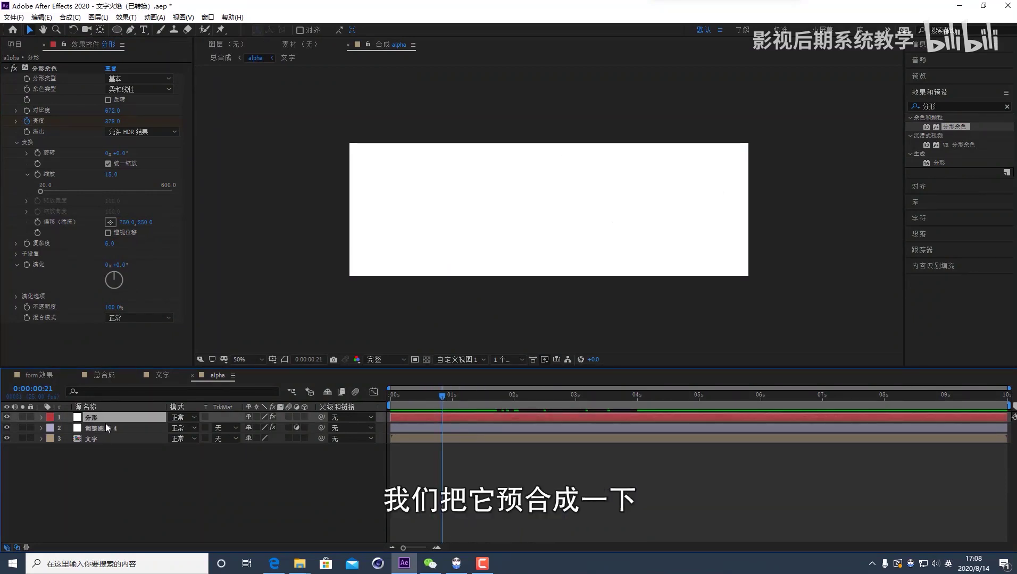
{"action": "key", "text": "ctrl+shift+c"}
{"action": "left_click", "coordinate": [556, 355]}
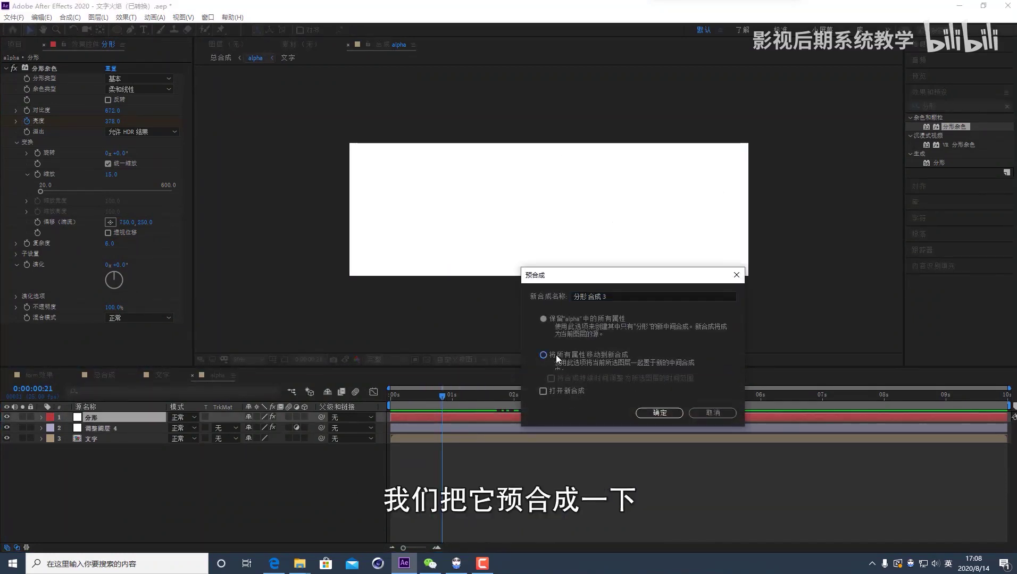
{"action": "left_click", "coordinate": [659, 413]}
{"action": "left_click", "coordinate": [150, 470]}
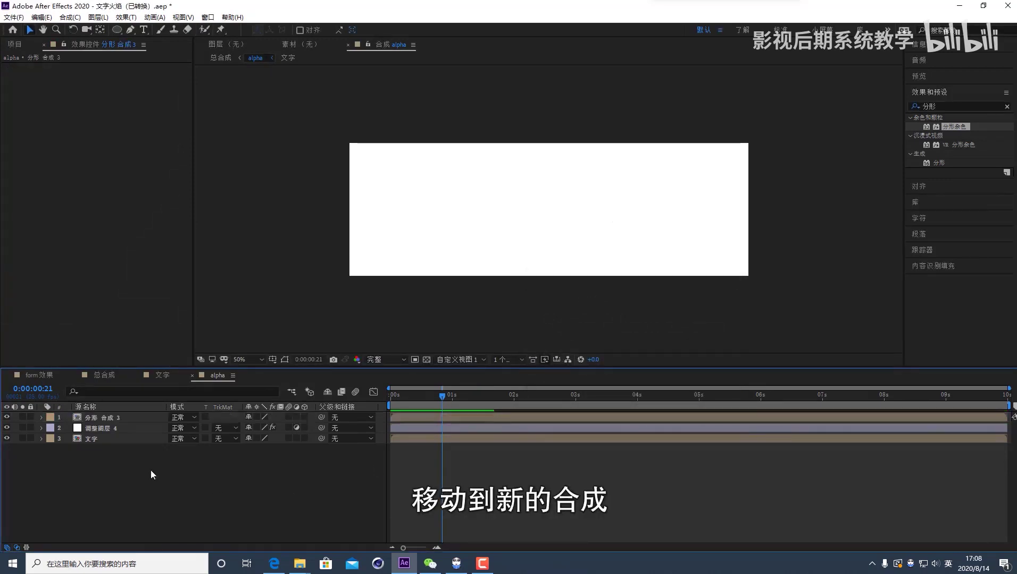
Step: Hide the 分形 合成 3 layer and move it below the 文字 layer
{"action": "left_click", "coordinate": [103, 426]}
{"action": "left_click", "coordinate": [65, 417]}
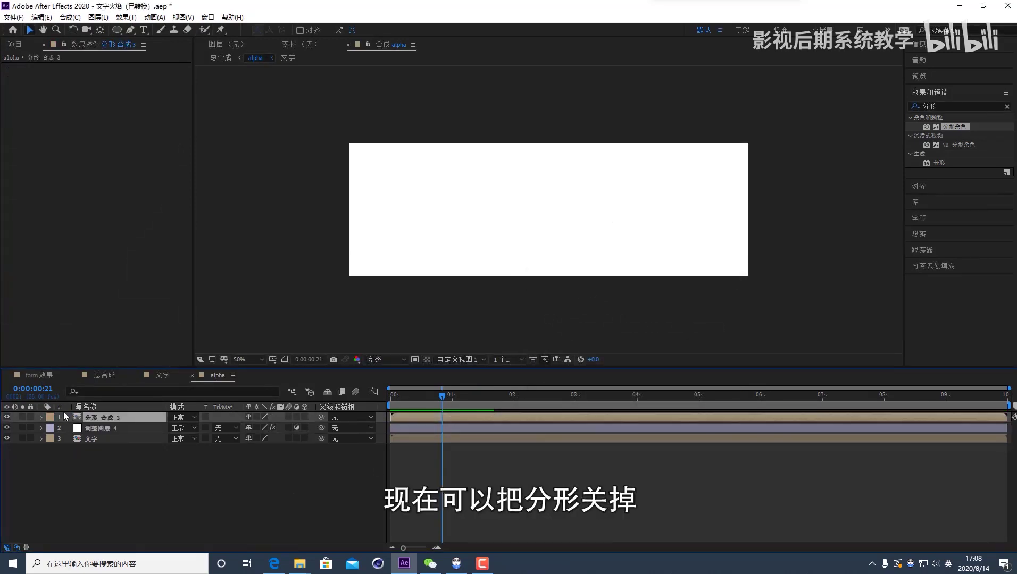
{"action": "left_click", "coordinate": [7, 417]}
{"action": "left_click_drag", "start_coordinate": [105, 416], "coordinate": [110, 446]}
Step: Search the effects for 置换图 and apply Displacement Map (置换图) to the adjustment layer
{"action": "left_click", "coordinate": [102, 428]}
{"action": "left_click", "coordinate": [108, 417]}
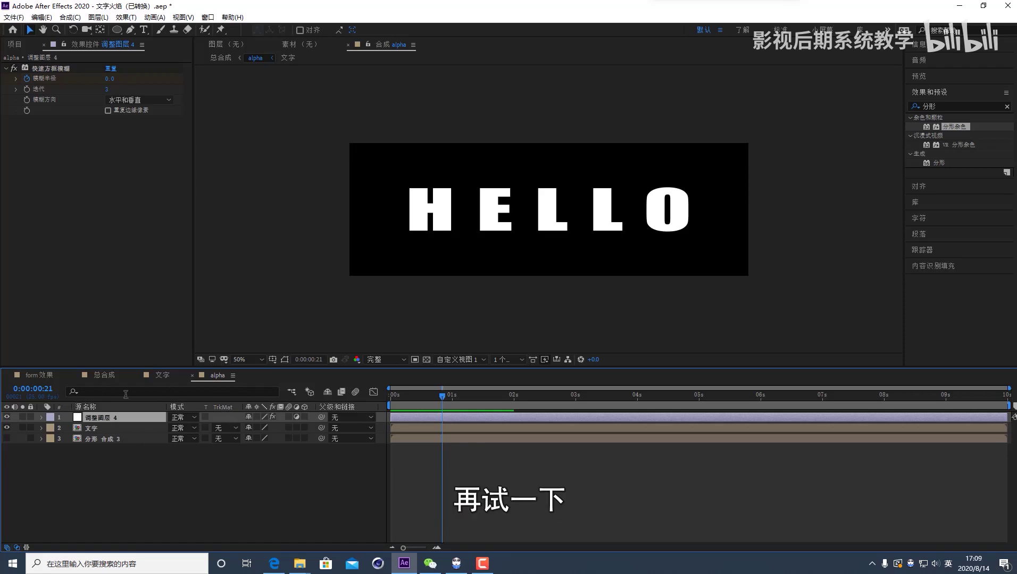
{"action": "left_click", "coordinate": [936, 106]}
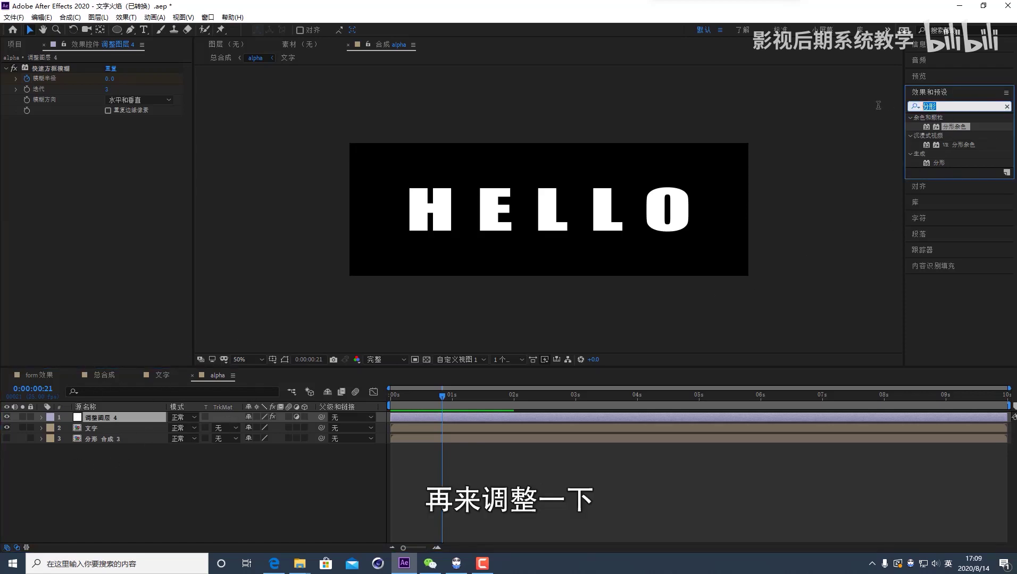
{"action": "key", "text": "BackSpace"}
{"action": "type", "text": "zhi"}
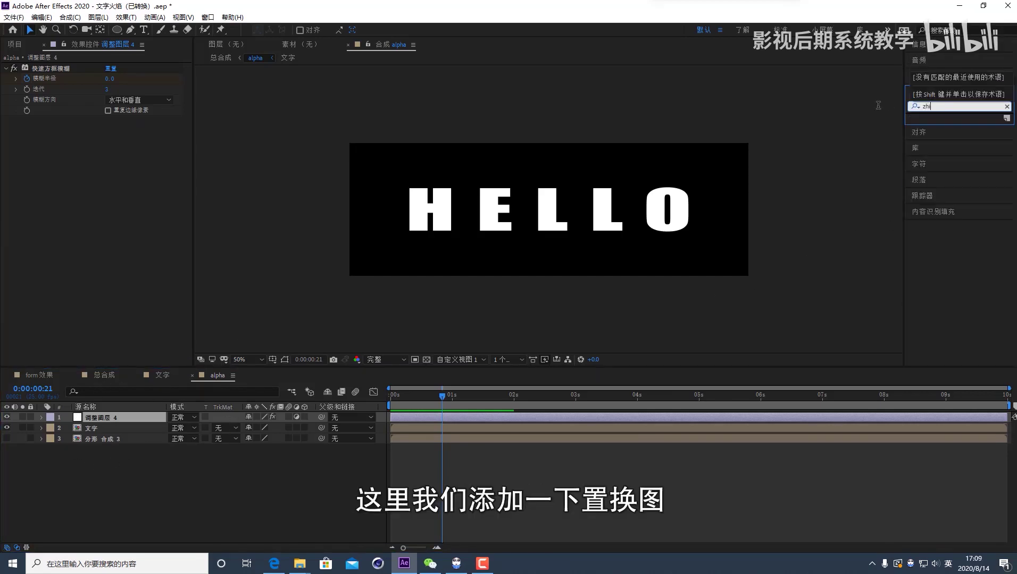
{"action": "key", "text": "BackSpace"}
{"action": "key", "text": "BackSpace"}
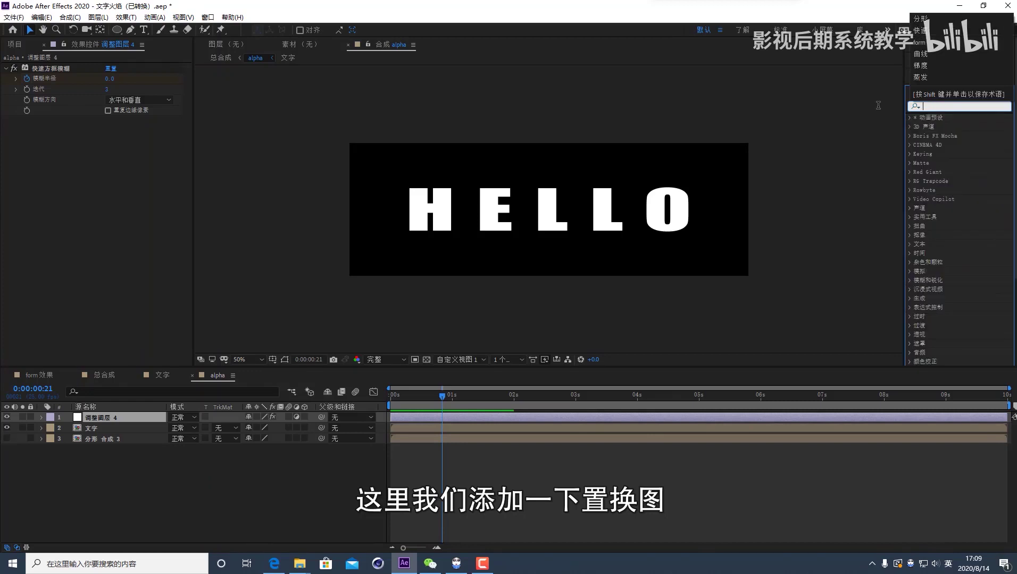
{"action": "type", "text": "置换图"}
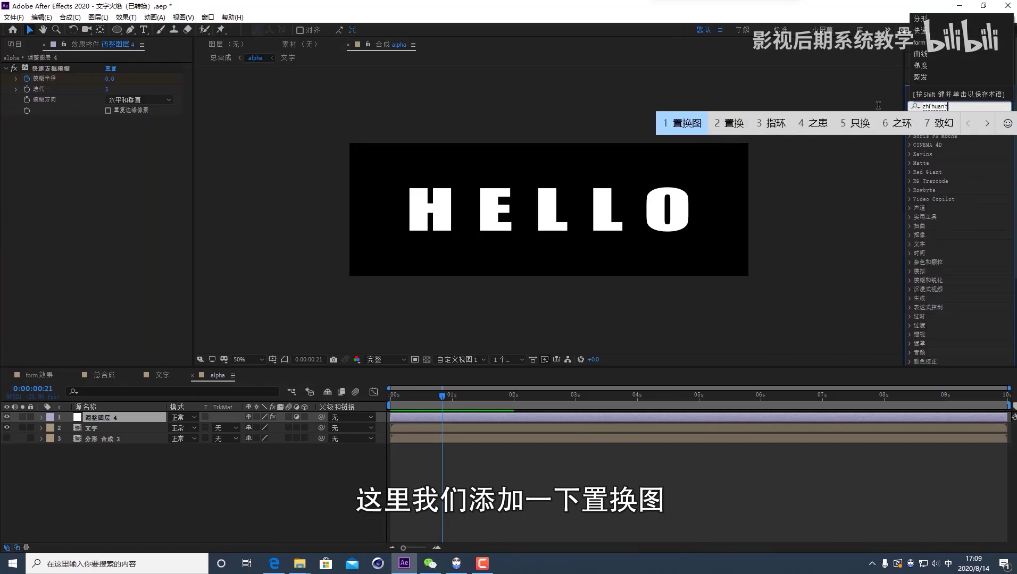
{"action": "double_click", "coordinate": [937, 126]}
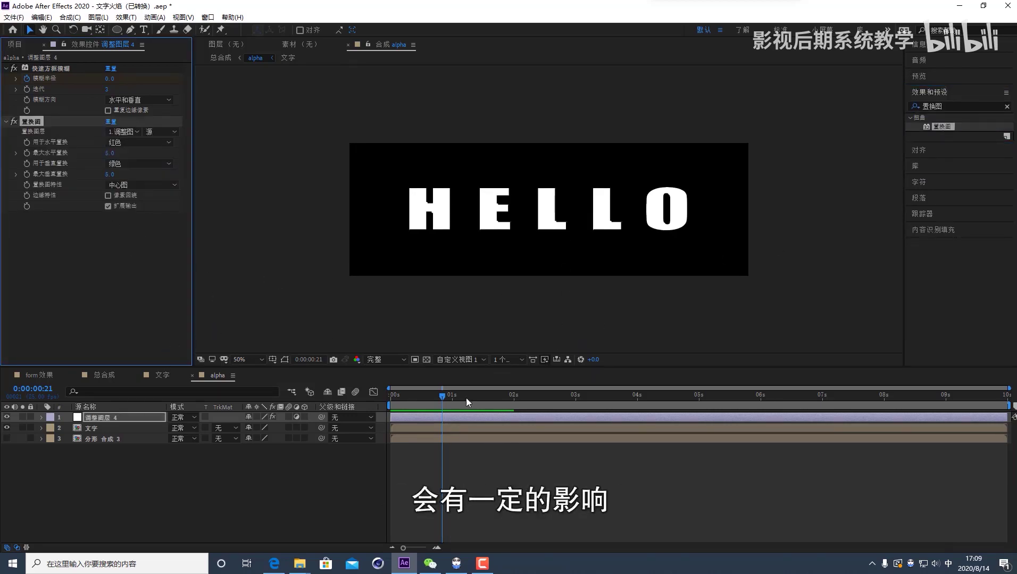
Step: Set the Displacement Map's maximum horizontal and maximum vertical displacement both to 0
{"action": "left_click", "coordinate": [109, 154]}
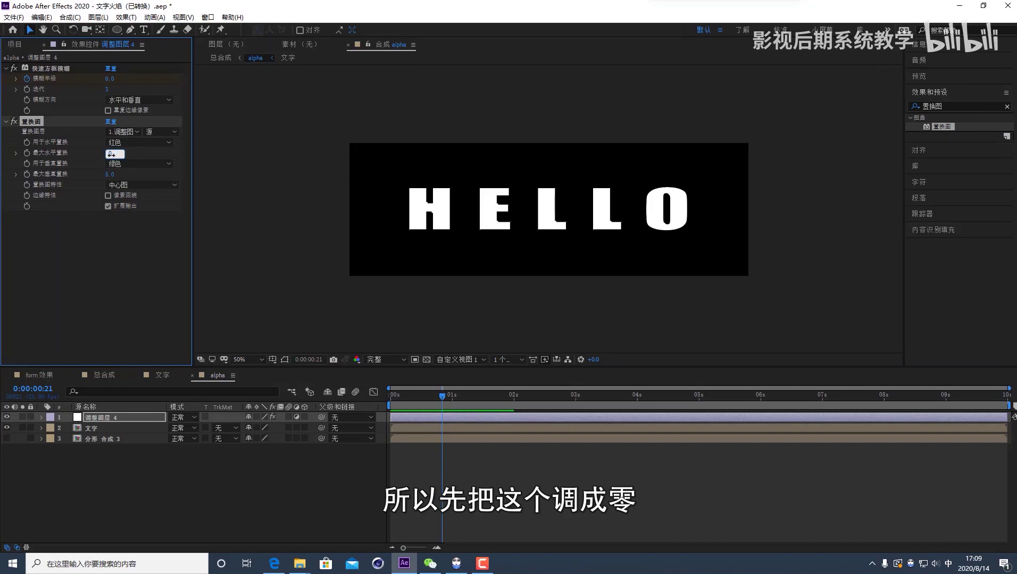
{"action": "type", "text": "0"}
{"action": "left_click", "coordinate": [113, 175]}
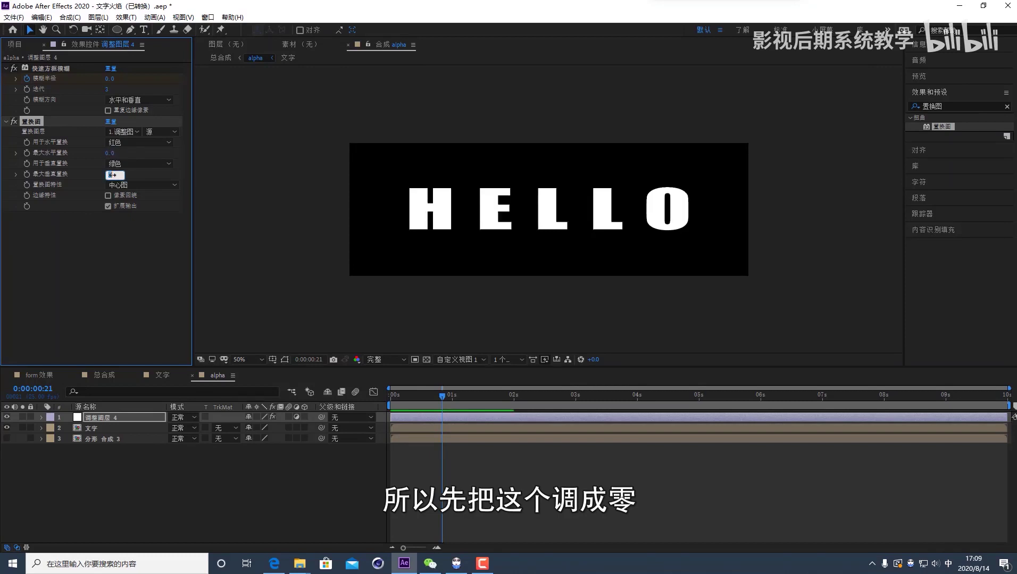
{"action": "type", "text": "0"}
{"action": "key", "text": "Return"}
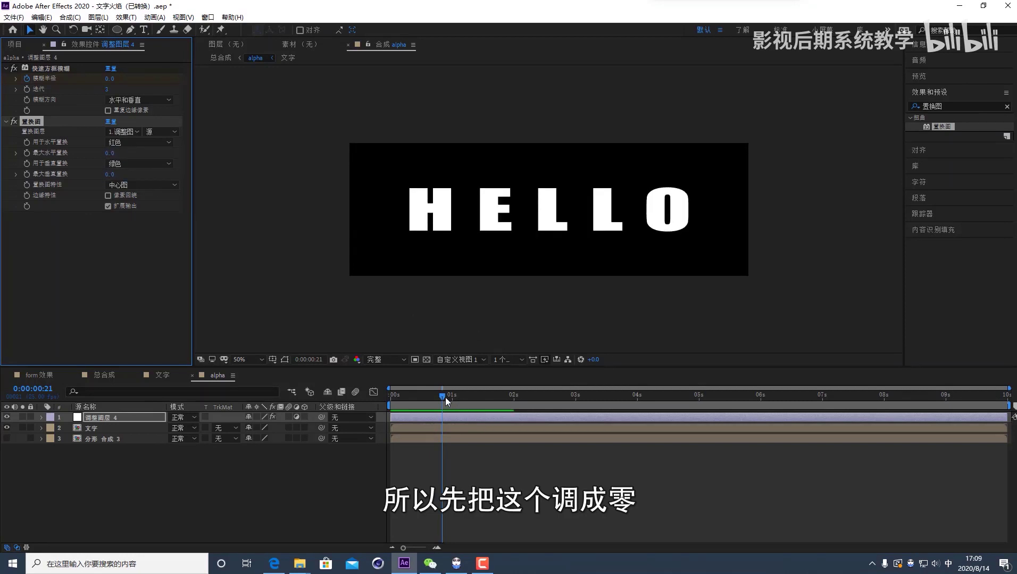
Step: Add starting keyframes for the maximum horizontal and vertical displacement at 0:00:02:11
{"action": "left_click_drag", "start_coordinate": [445, 398], "coordinate": [544, 404]}
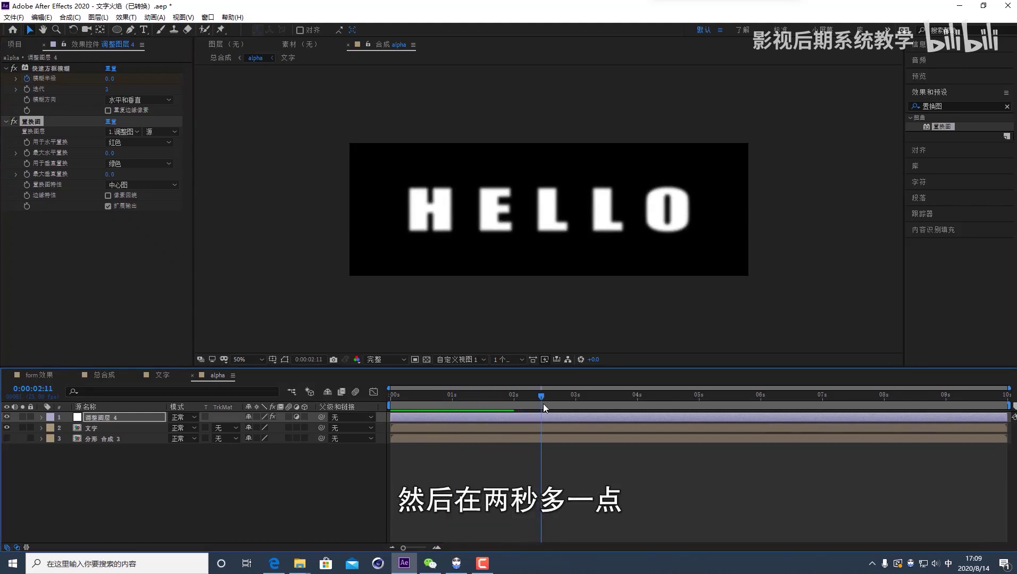
{"action": "left_click", "coordinate": [27, 153]}
{"action": "left_click", "coordinate": [27, 174]}
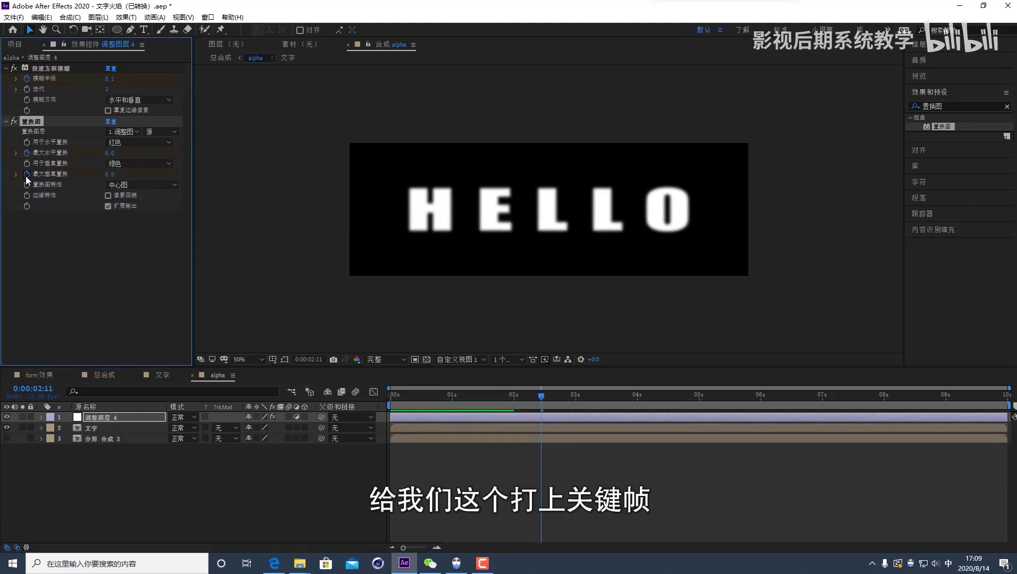
Step: At 0:00:03:18, keyframe the adjustment layer's maximum horizontal displacement at 44 and increase its maximum vertical displacement
{"action": "left_click", "coordinate": [556, 413]}
{"action": "key", "text": "u"}
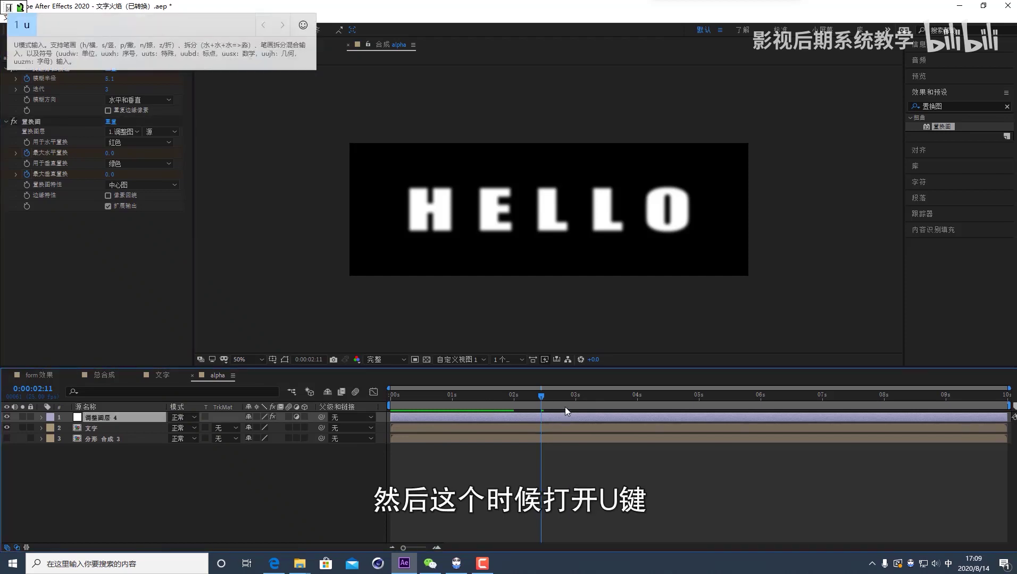
{"action": "key", "text": "shift"}
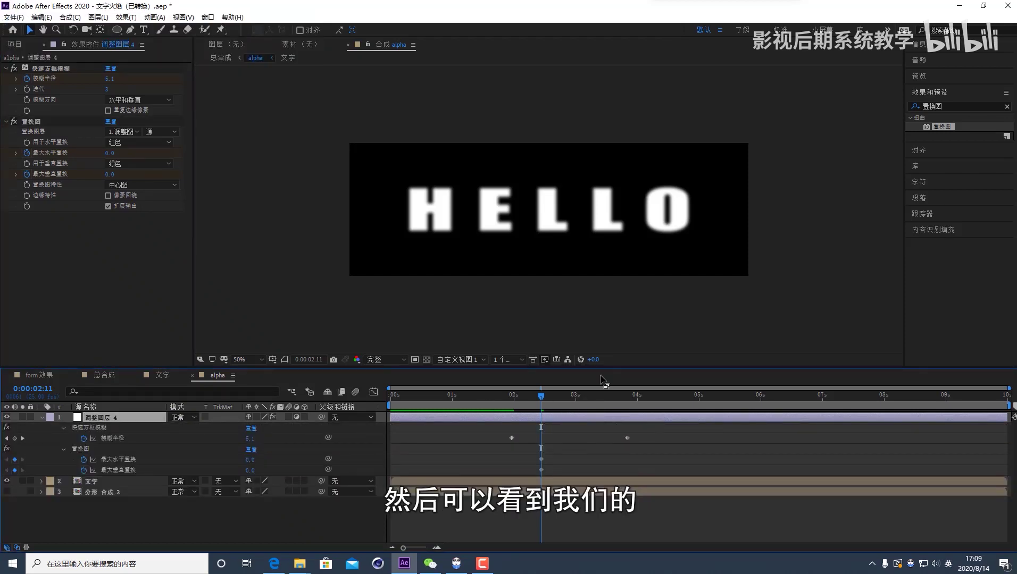
{"action": "left_click_drag", "start_coordinate": [543, 394], "coordinate": [621, 396]}
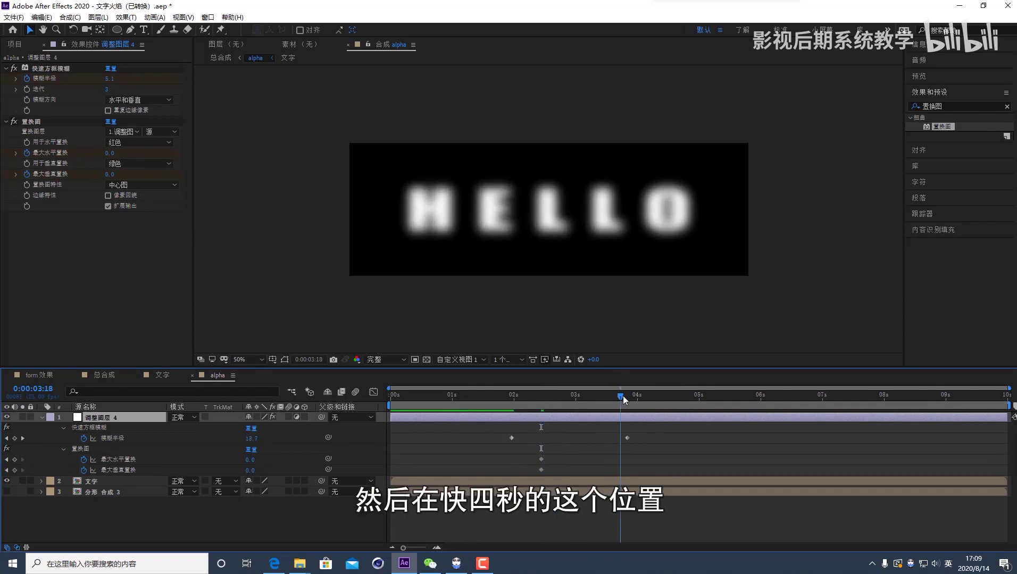
{"action": "left_click_drag", "start_coordinate": [251, 459], "coordinate": [280, 471]}
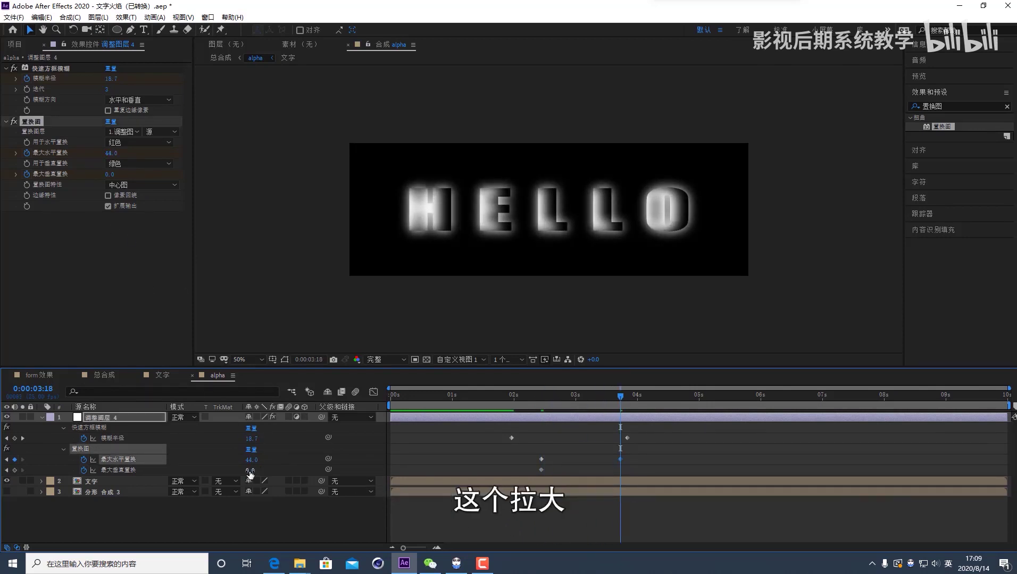
Step: Set the Displacement Map's source layer to 3. 分形 合成 3 and check the distortion around 0:00:03:13
{"action": "left_click", "coordinate": [123, 131]}
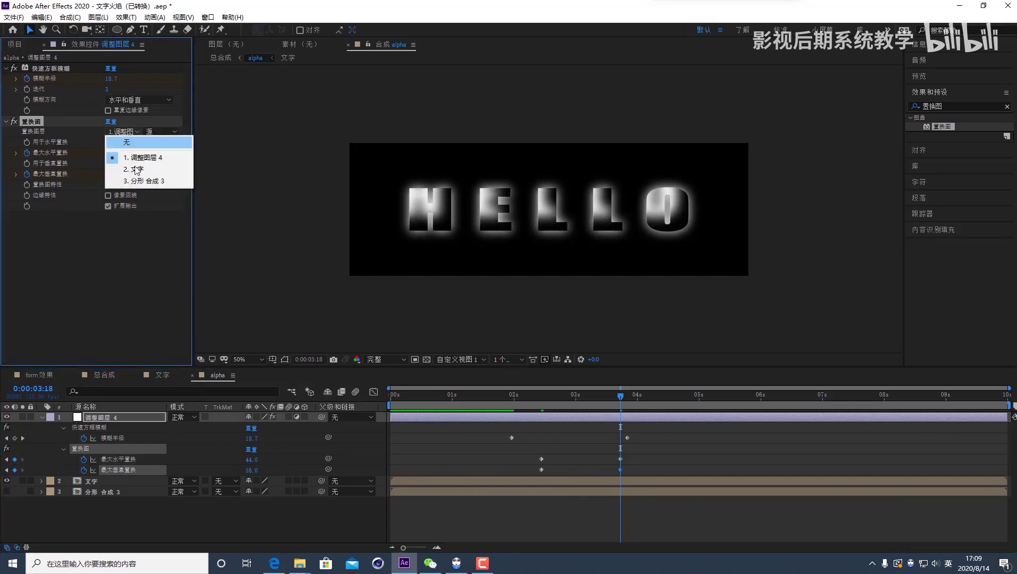
{"action": "left_click", "coordinate": [141, 181]}
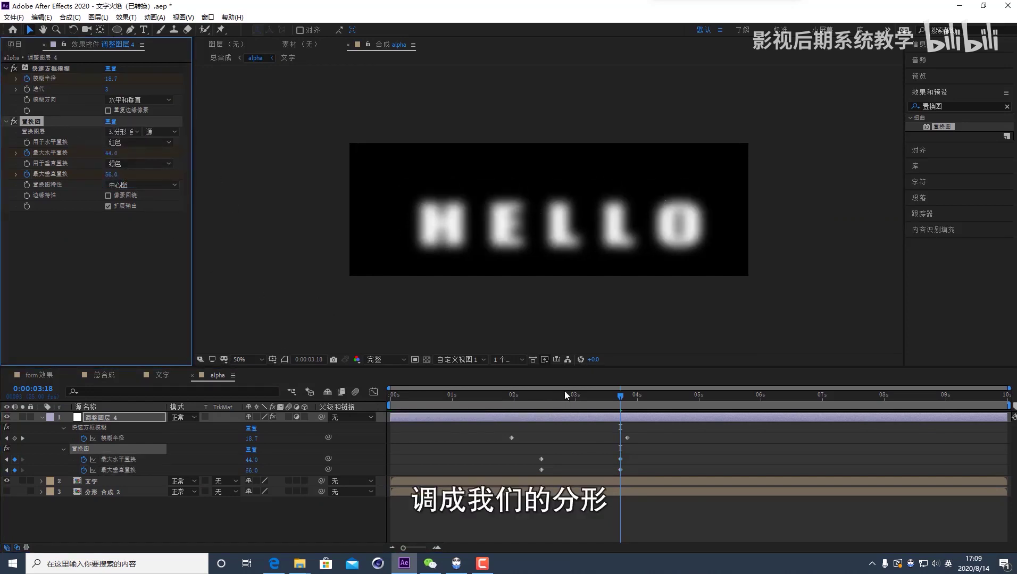
{"action": "left_click", "coordinate": [608, 398]}
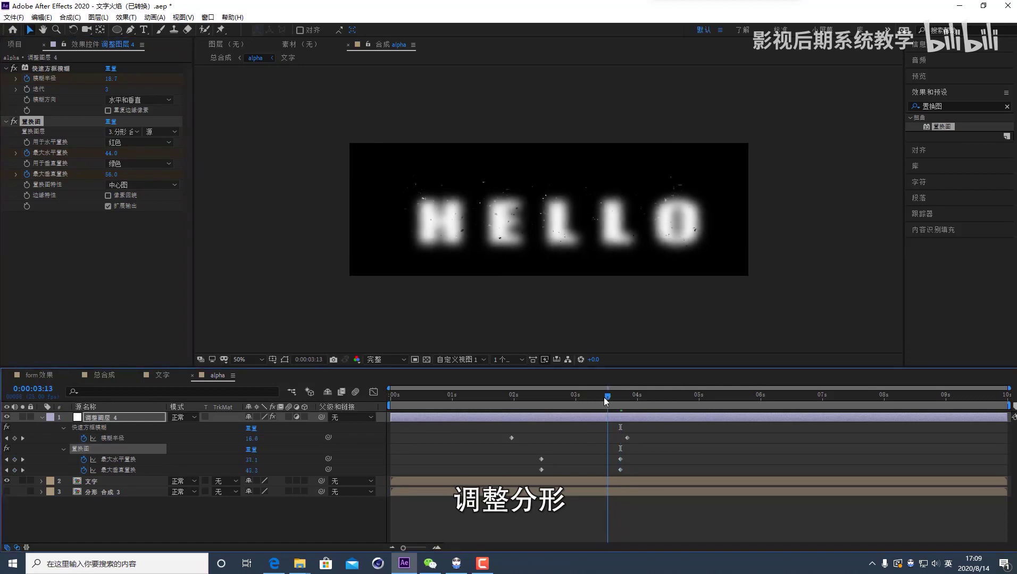
{"action": "left_click_drag", "start_coordinate": [605, 401], "coordinate": [618, 381]}
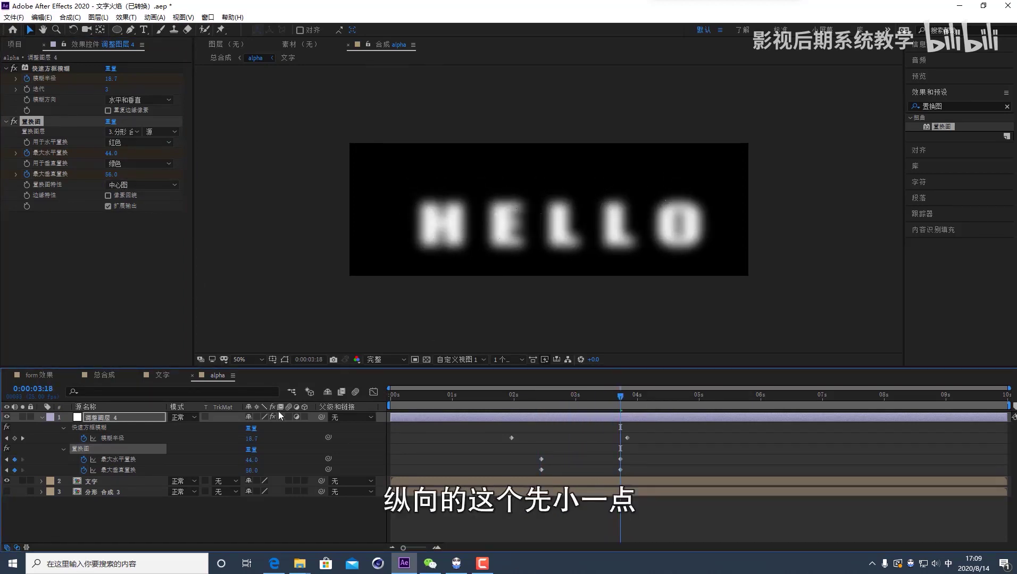
Step: Set the maximum vertical displacement to -12 at 0:00:03:18
{"action": "left_click_drag", "start_coordinate": [248, 473], "coordinate": [222, 471]}
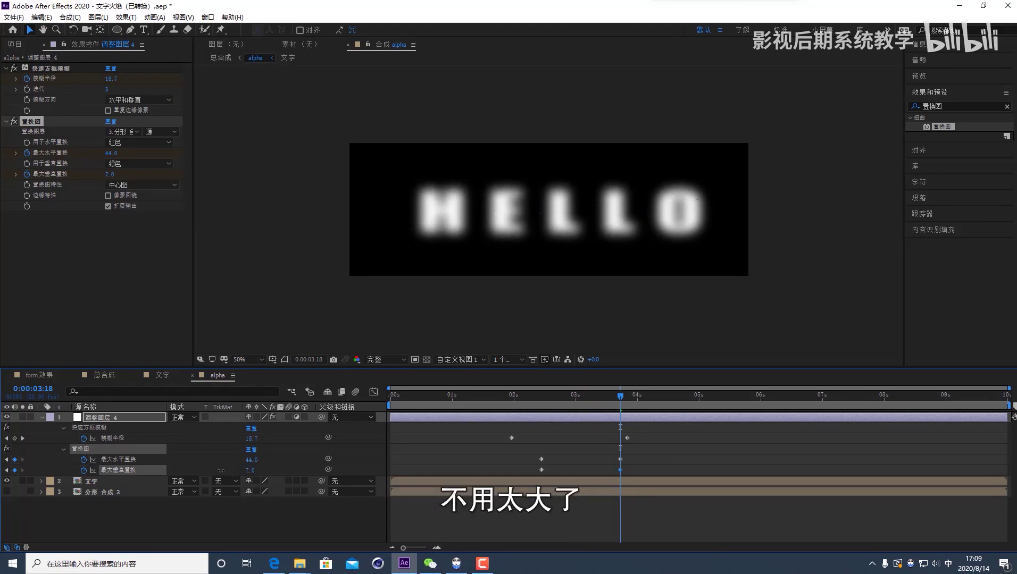
{"action": "left_click_drag", "start_coordinate": [589, 403], "coordinate": [620, 399]}
{"action": "left_click_drag", "start_coordinate": [250, 470], "coordinate": [237, 469]}
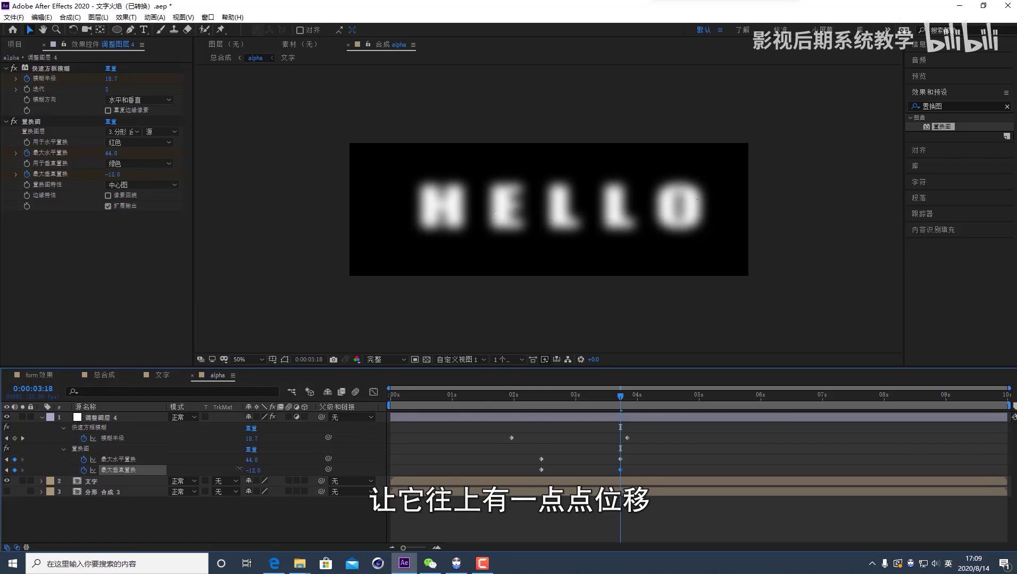
{"action": "left_click", "coordinate": [626, 412]}
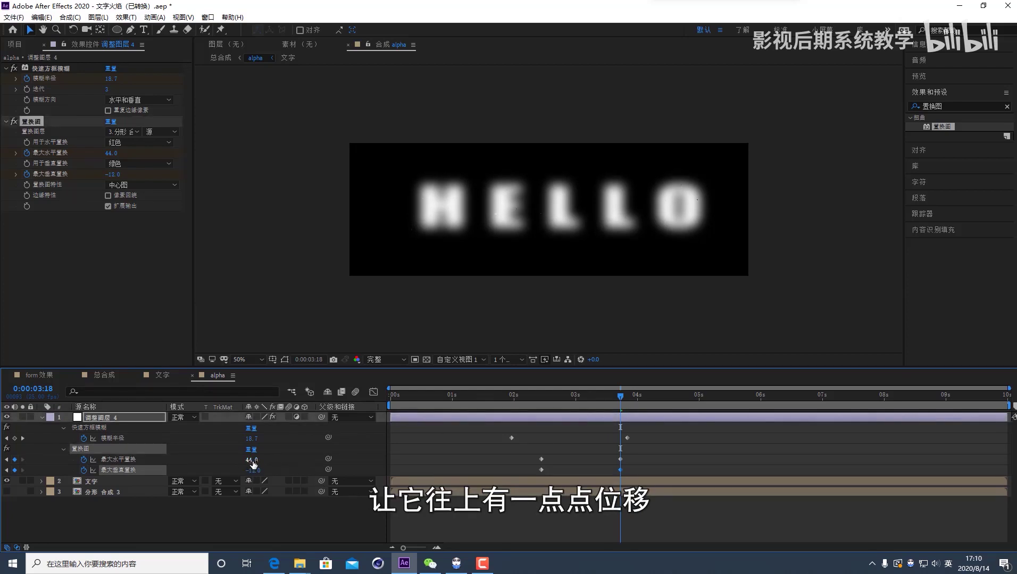
Step: Return to 0:00:02:11, search the effects for 湍流, and apply Turbulent Displace (湍流置换) to the adjustment layer
{"action": "left_click_drag", "start_coordinate": [605, 398], "coordinate": [542, 411]}
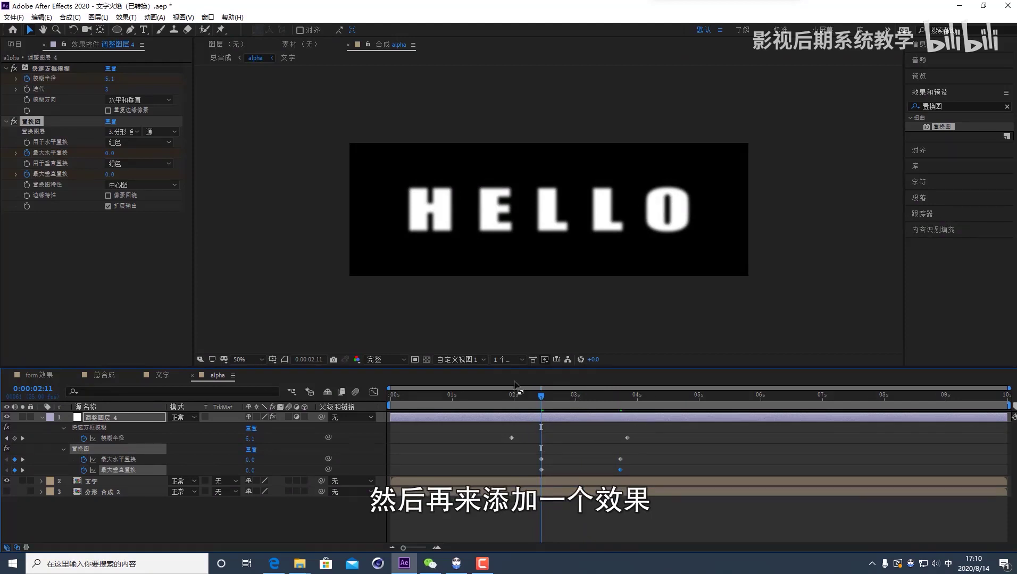
{"action": "left_click_drag", "start_coordinate": [951, 106], "coordinate": [912, 106]}
{"action": "type", "text": "tuanliu"}
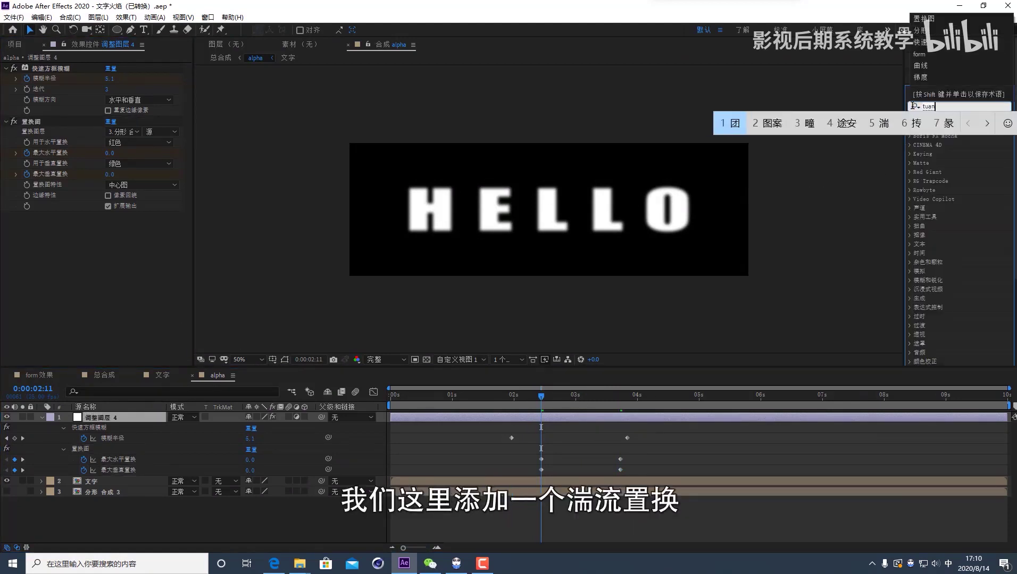
{"action": "key", "text": "space"}
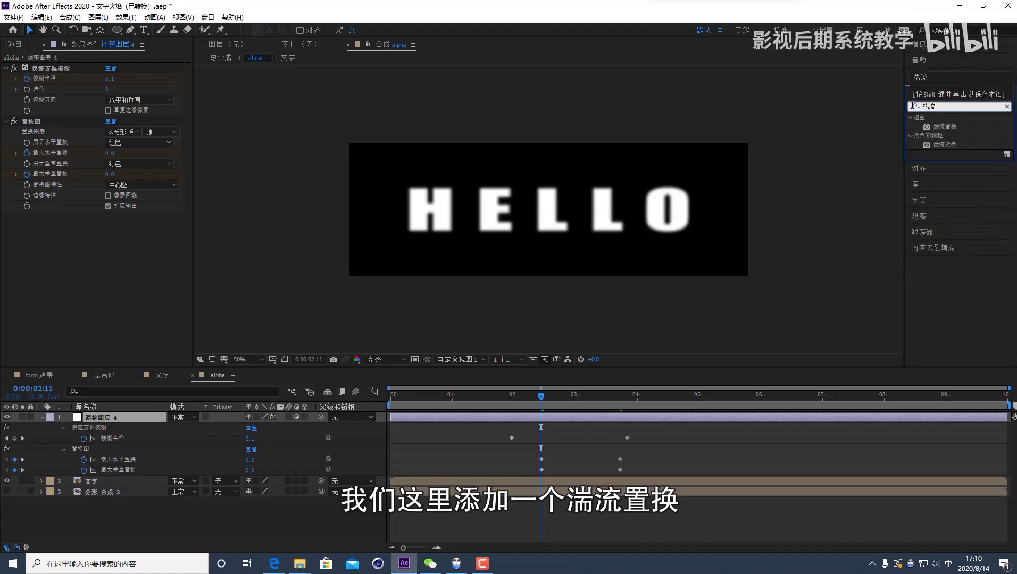
{"action": "double_click", "coordinate": [953, 126]}
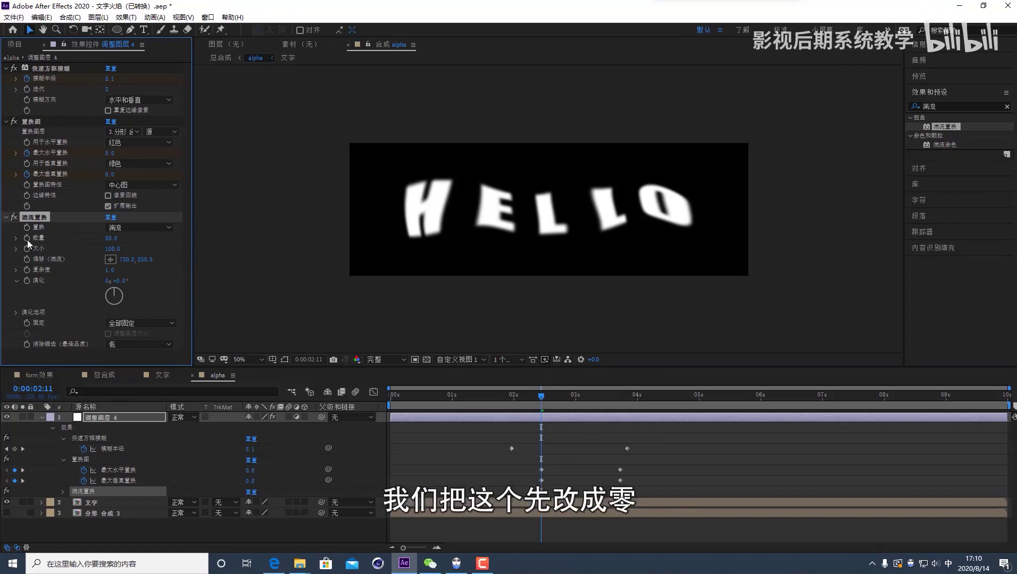
Step: Set starting keyframes of 0 for the Turbulent Displace amount and size at 0:00:02:11
{"action": "left_click", "coordinate": [116, 240]}
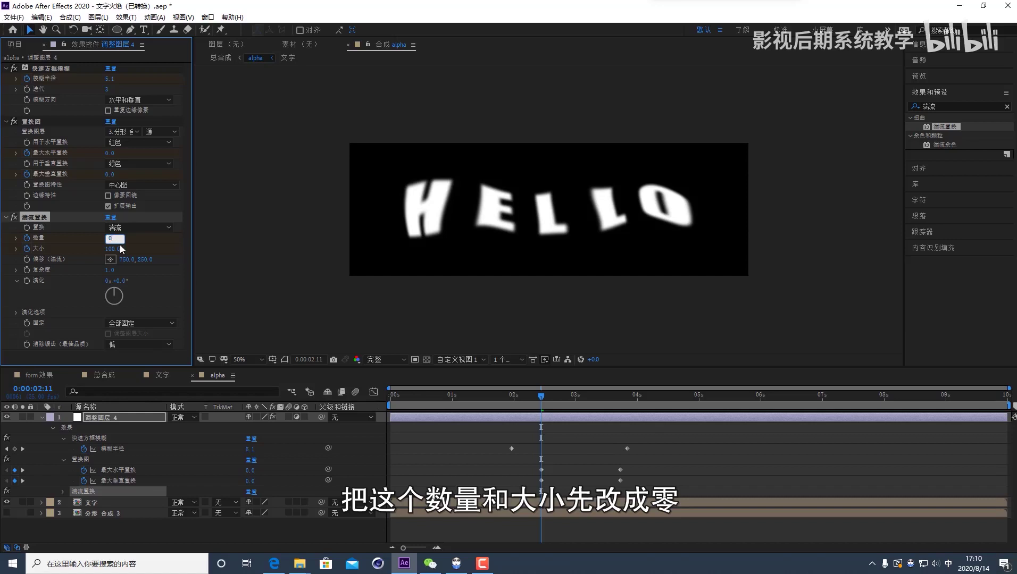
{"action": "key", "text": "Return"}
{"action": "type", "text": "0"}
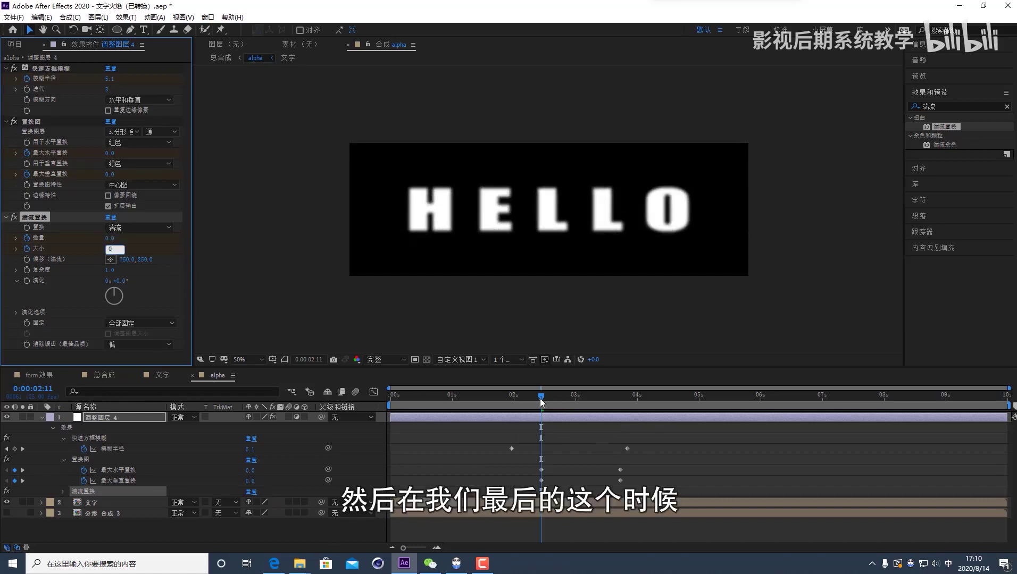
Step: At 0:00:03:24, set the Turbulent Displace amount to 243 and its size to 133
{"action": "left_click_drag", "start_coordinate": [573, 408], "coordinate": [632, 407]}
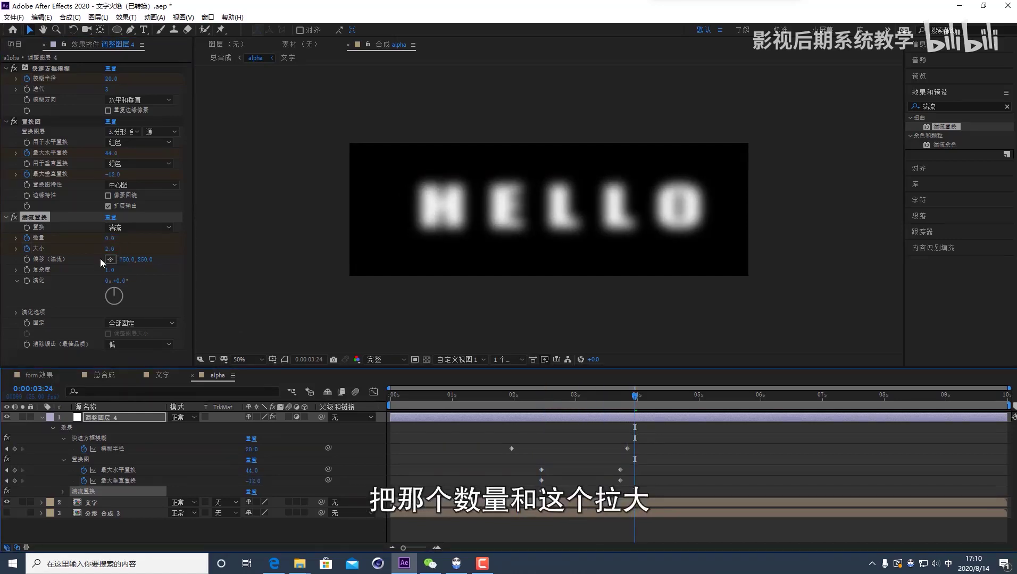
{"action": "left_click", "coordinate": [168, 241]}
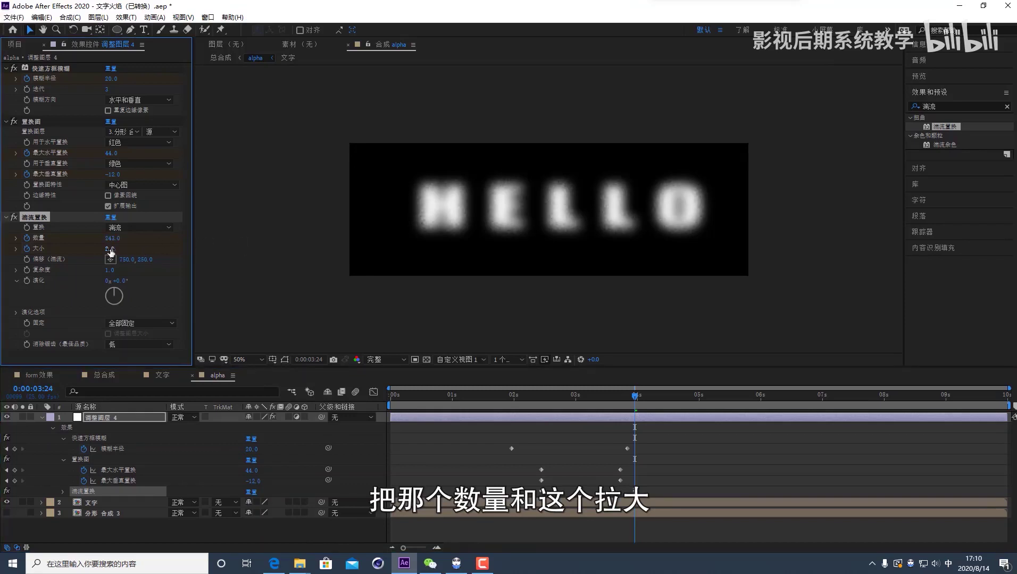
{"action": "left_click_drag", "start_coordinate": [111, 248], "coordinate": [199, 265]}
{"action": "left_click_drag", "start_coordinate": [638, 398], "coordinate": [617, 402]}
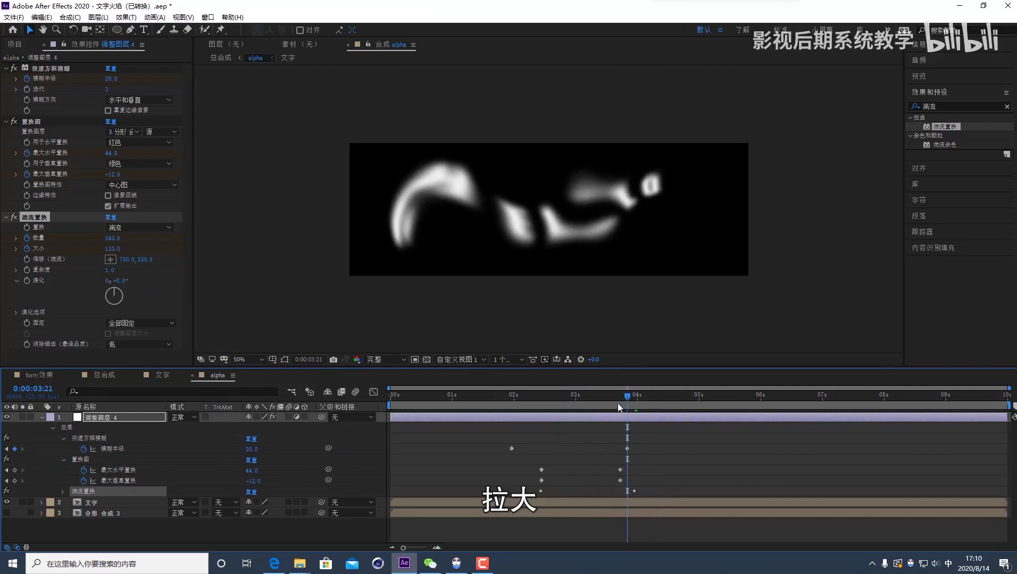
Step: Reveal the adjustment layer's keyframed properties, reduce the Turbulent Displace size at 0:00:03:24, and review the animation back to 0:00:02:11
{"action": "left_click", "coordinate": [561, 417]}
{"action": "key", "text": "u"}
{"action": "key", "text": "u"}
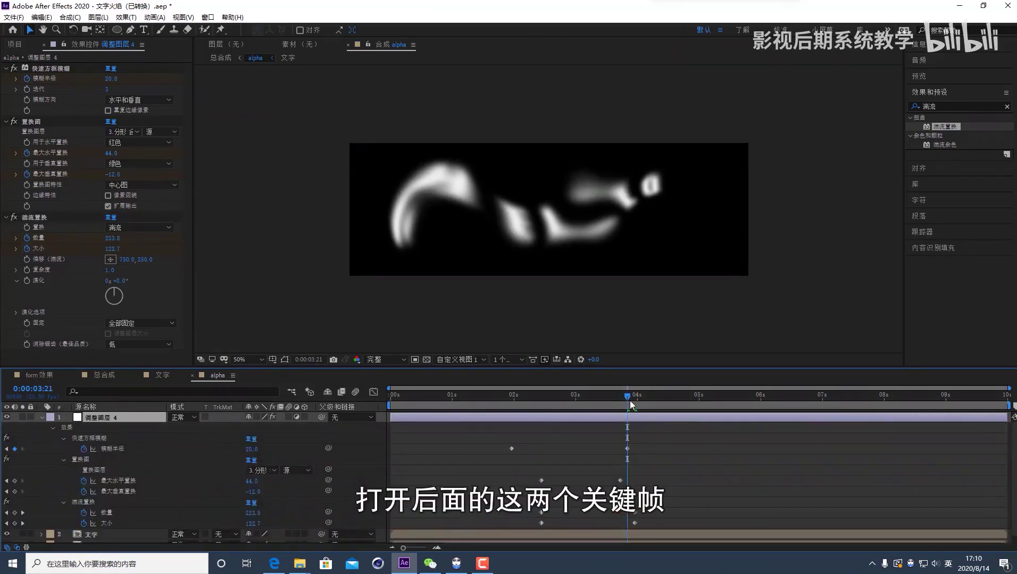
{"action": "left_click_drag", "start_coordinate": [630, 400], "coordinate": [635, 400]}
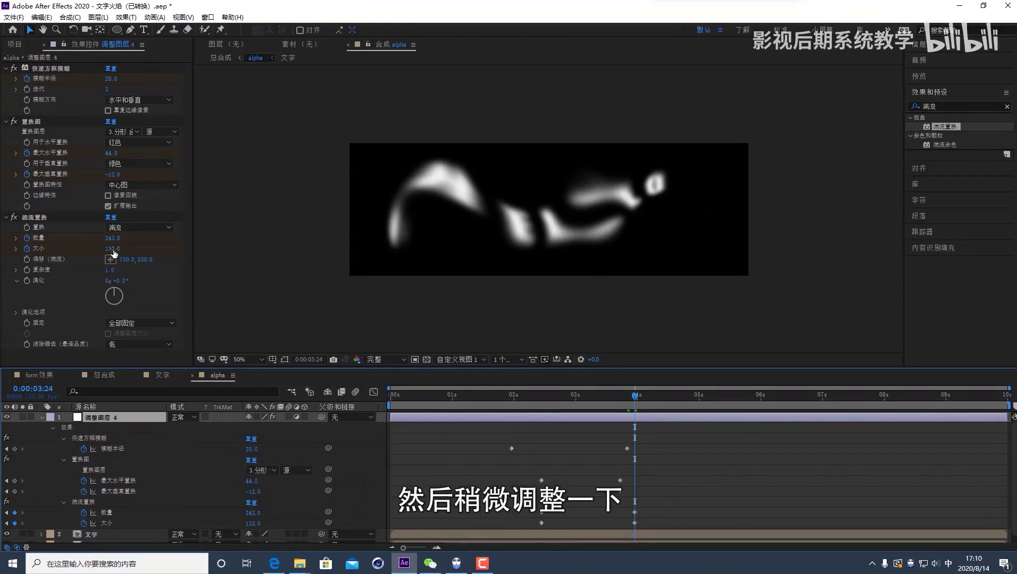
{"action": "left_click_drag", "start_coordinate": [112, 249], "coordinate": [91, 251]}
{"action": "left_click_drag", "start_coordinate": [634, 404], "coordinate": [541, 424]}
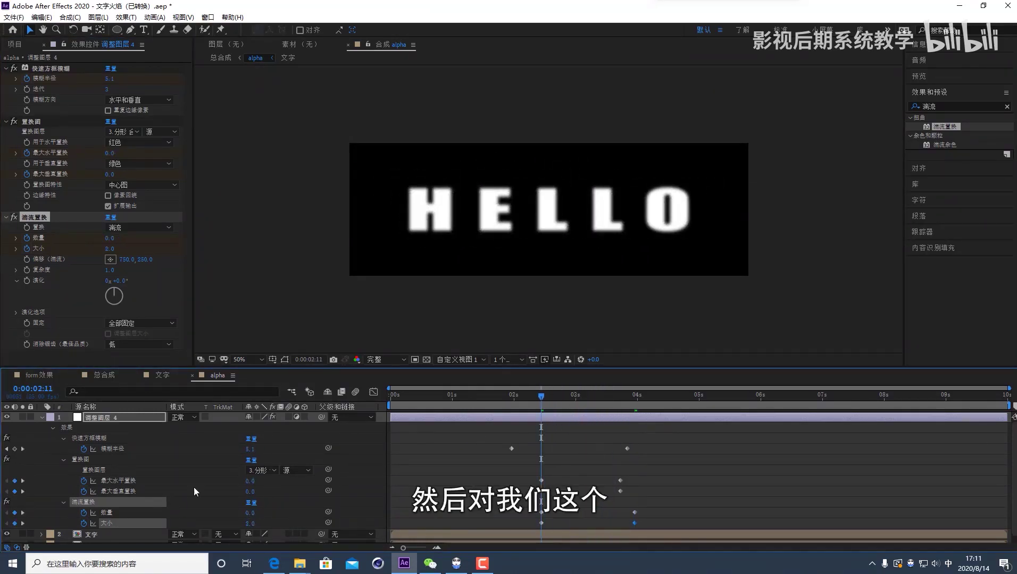
Step: Collapse the adjustment layer and give the 分形 合成 3 layer a luma track matte from 文字 (亮度遮罩)
{"action": "left_click", "coordinate": [43, 417]}
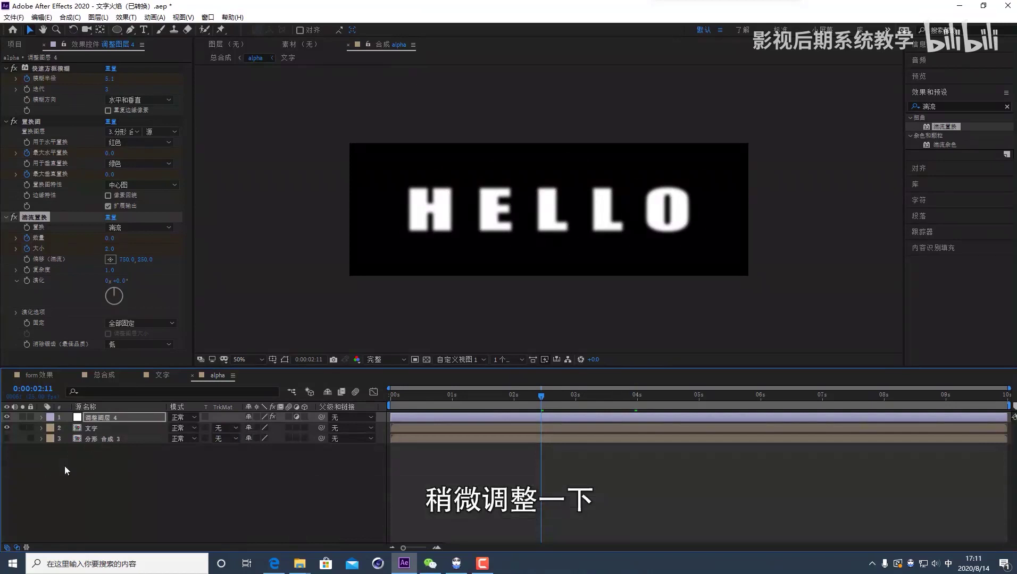
{"action": "left_click", "coordinate": [104, 439]}
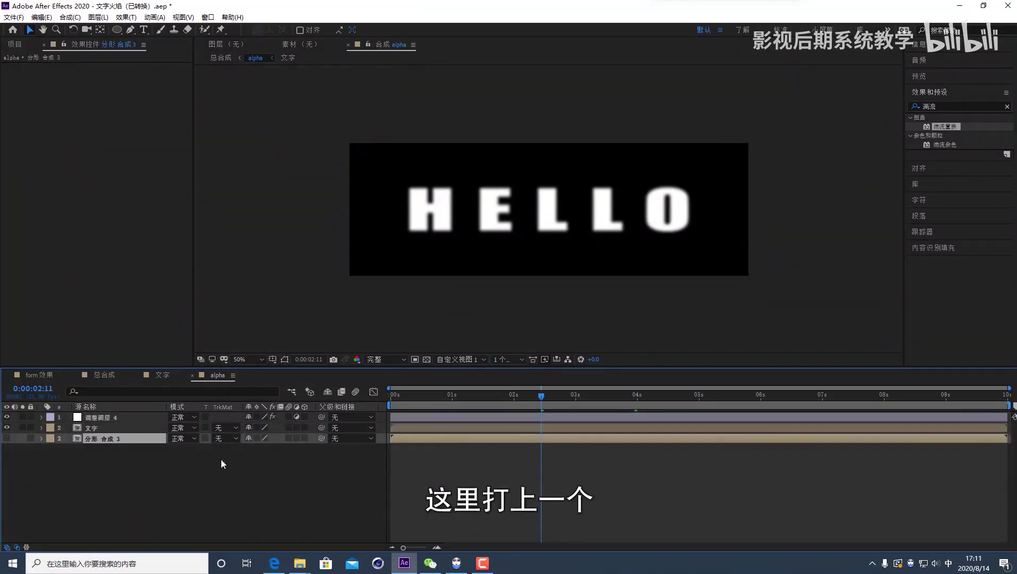
{"action": "left_click", "coordinate": [238, 436]}
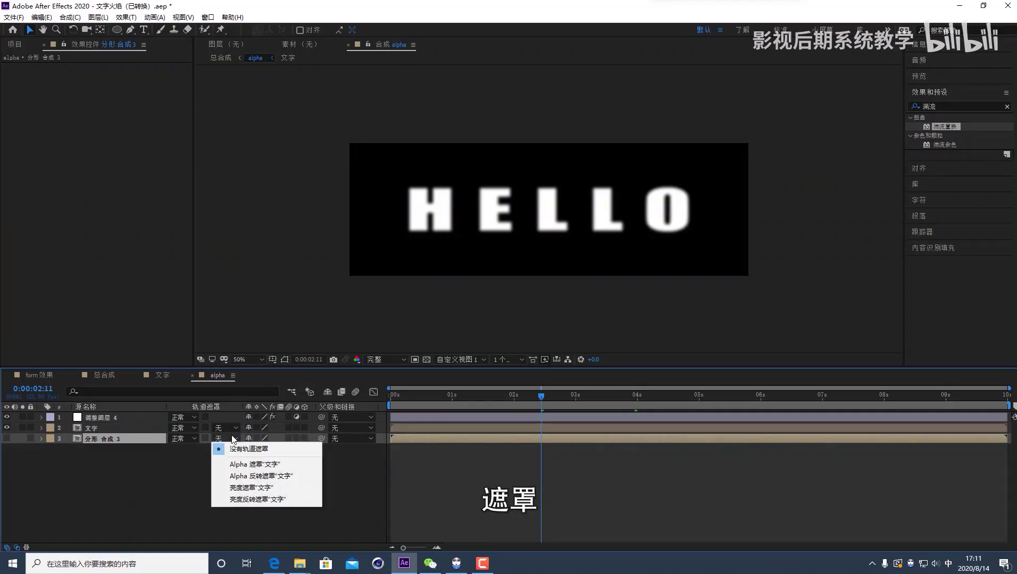
{"action": "left_click", "coordinate": [272, 488]}
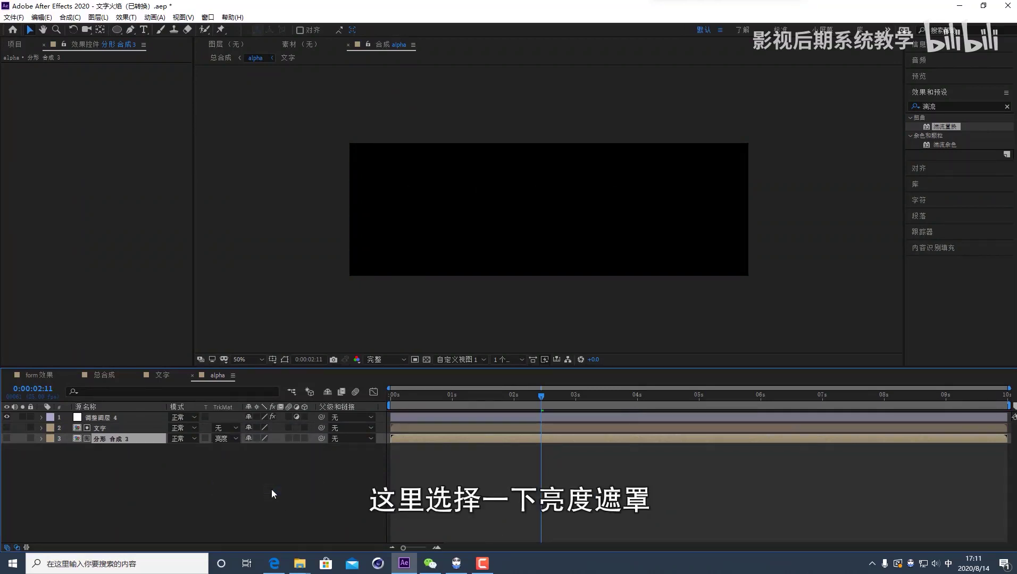
Step: Make the 分形 合成 3 layer visible with 文字 kept hidden, and scrub the timeline to check the matte result
{"action": "left_click_drag", "start_coordinate": [537, 398], "coordinate": [502, 417]}
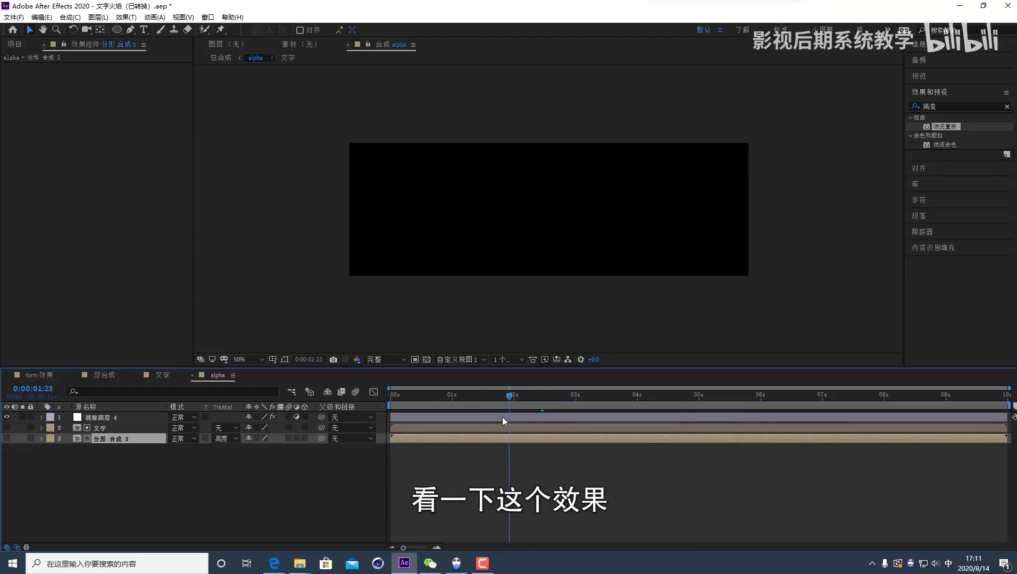
{"action": "left_click", "coordinate": [6, 428]}
{"action": "left_click_drag", "start_coordinate": [510, 396], "coordinate": [634, 410]}
{"action": "left_click", "coordinate": [101, 428]}
{"action": "left_click", "coordinate": [6, 429]}
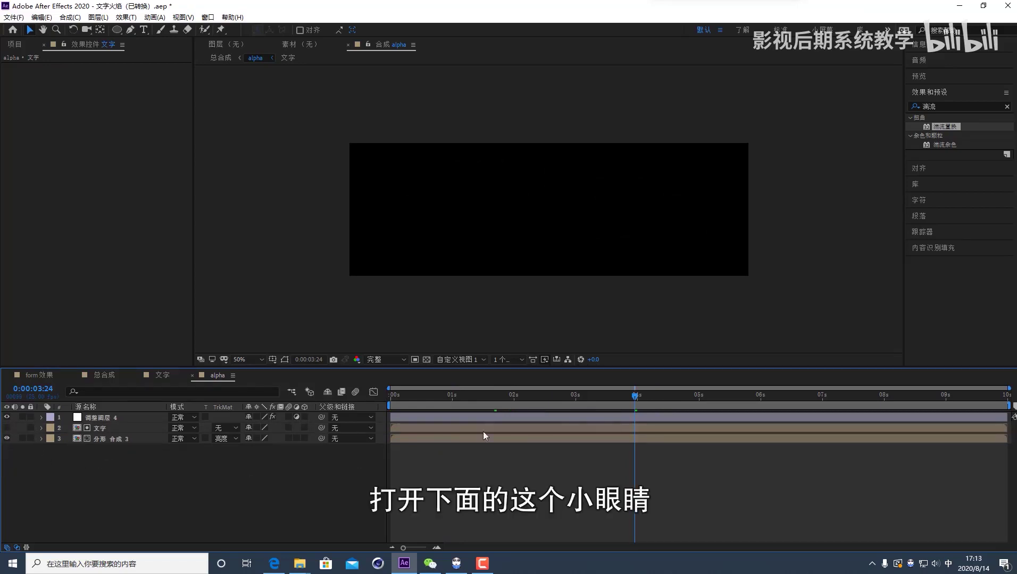
{"action": "left_click_drag", "start_coordinate": [618, 404], "coordinate": [481, 396]}
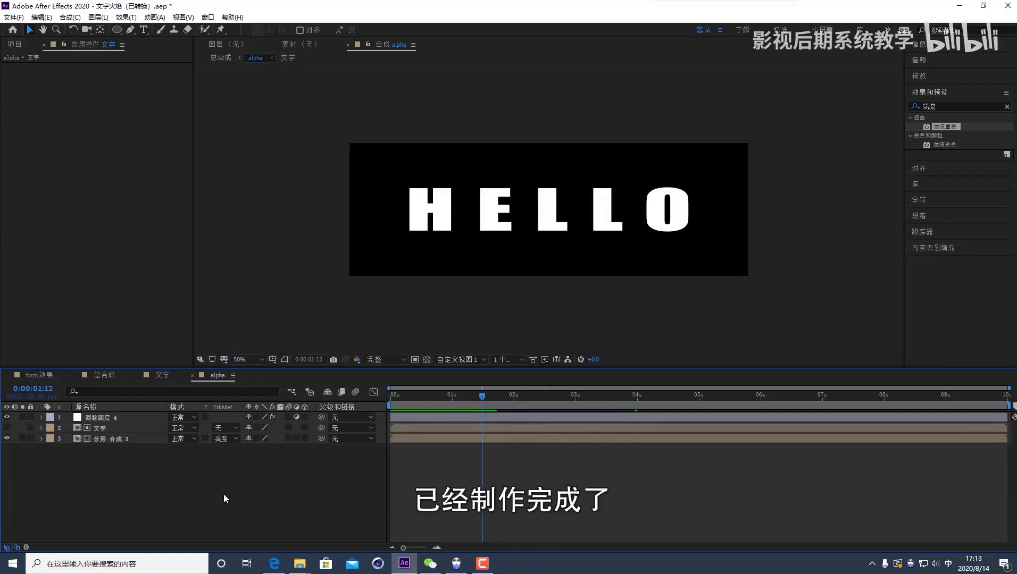
Step: Switch to the 总合成 composition, select the form layer and turn on its visibility
{"action": "left_click", "coordinate": [106, 377]}
{"action": "left_click", "coordinate": [84, 416]}
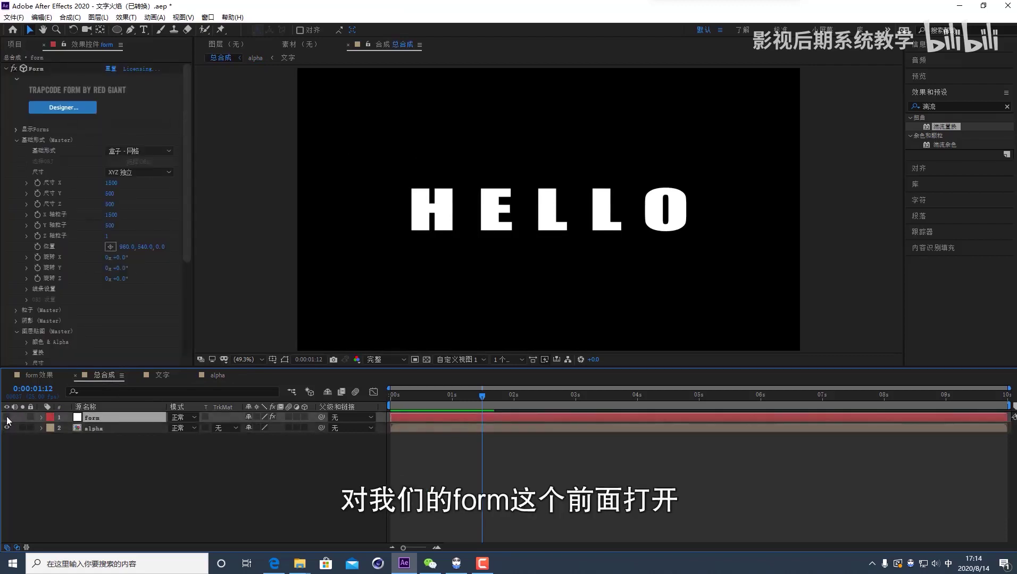
{"action": "scroll", "coordinate": [71, 243], "scroll_direction": "down", "scroll_amount": 2}
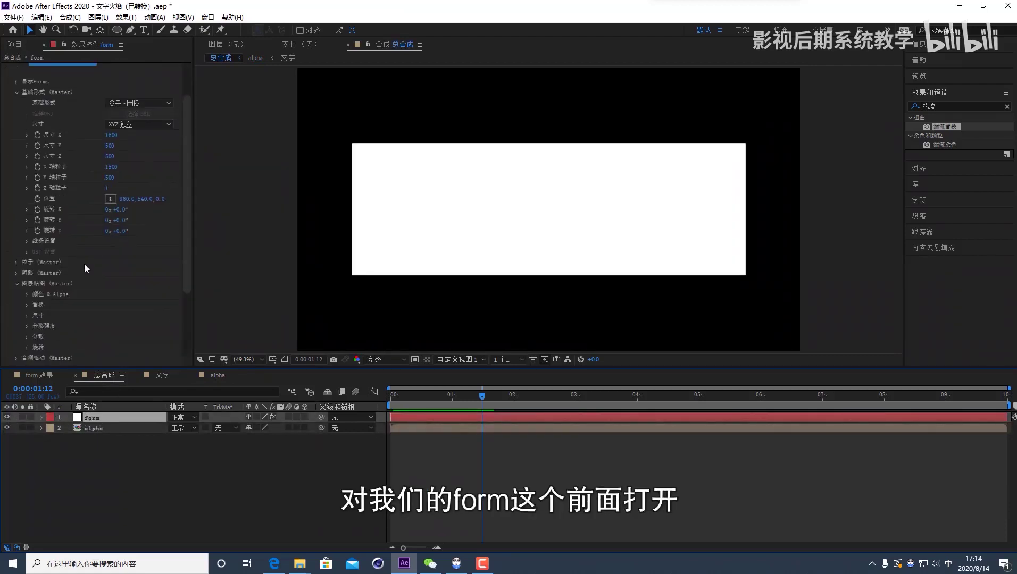
Step: Map the form layer's 颜色 & Alpha to layer 2. alpha with function A 到 A and overlay XY, and preview the result
{"action": "left_click", "coordinate": [27, 294]}
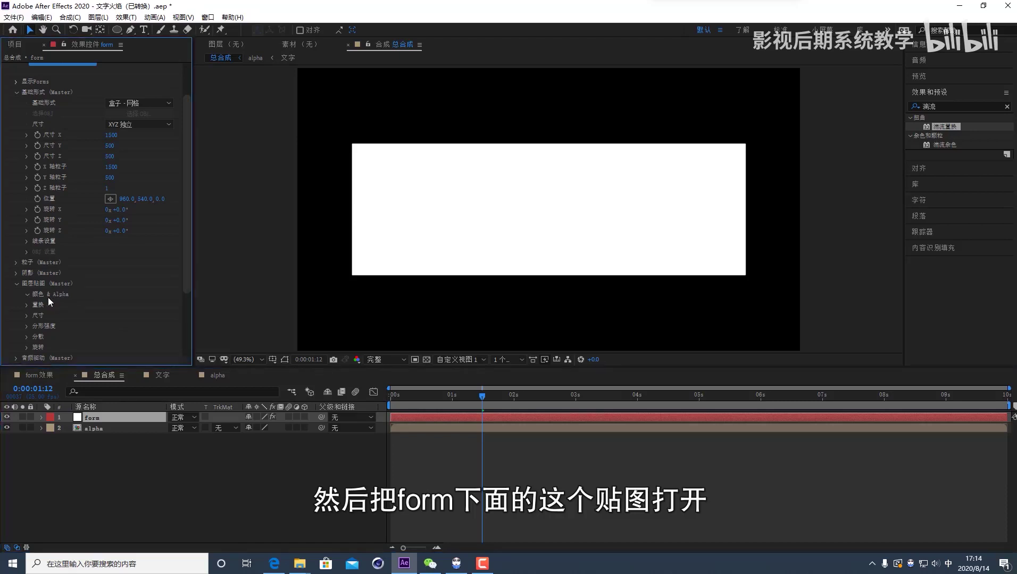
{"action": "left_click", "coordinate": [128, 305]}
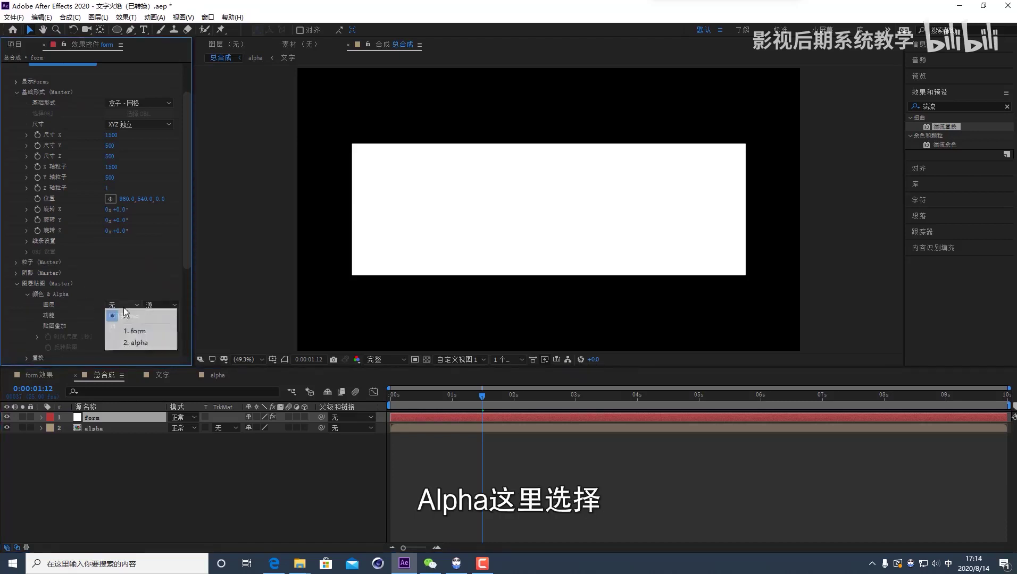
{"action": "left_click", "coordinate": [137, 342]}
{"action": "left_click", "coordinate": [159, 316]}
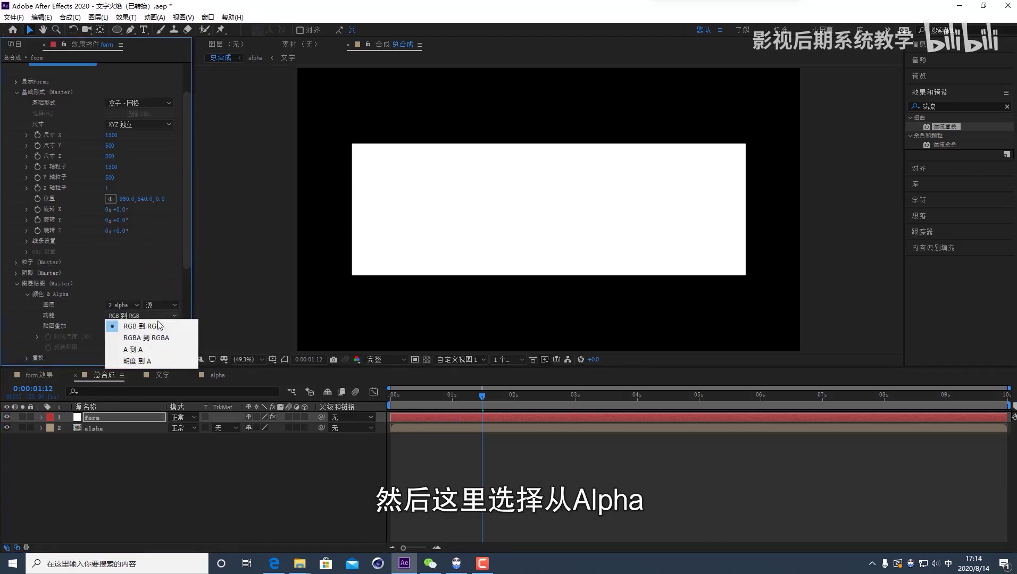
{"action": "left_click", "coordinate": [140, 351]}
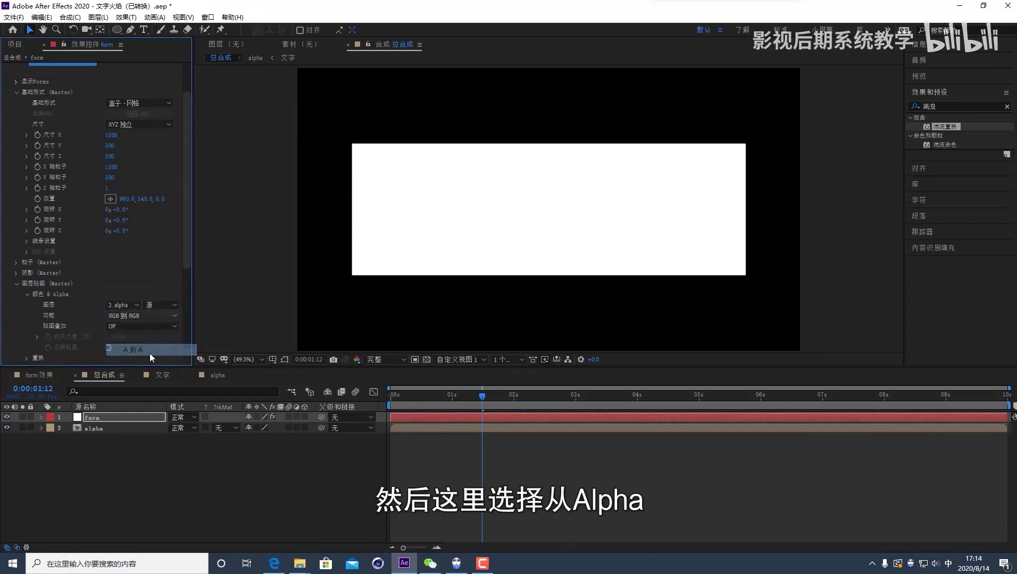
{"action": "left_click", "coordinate": [144, 325]}
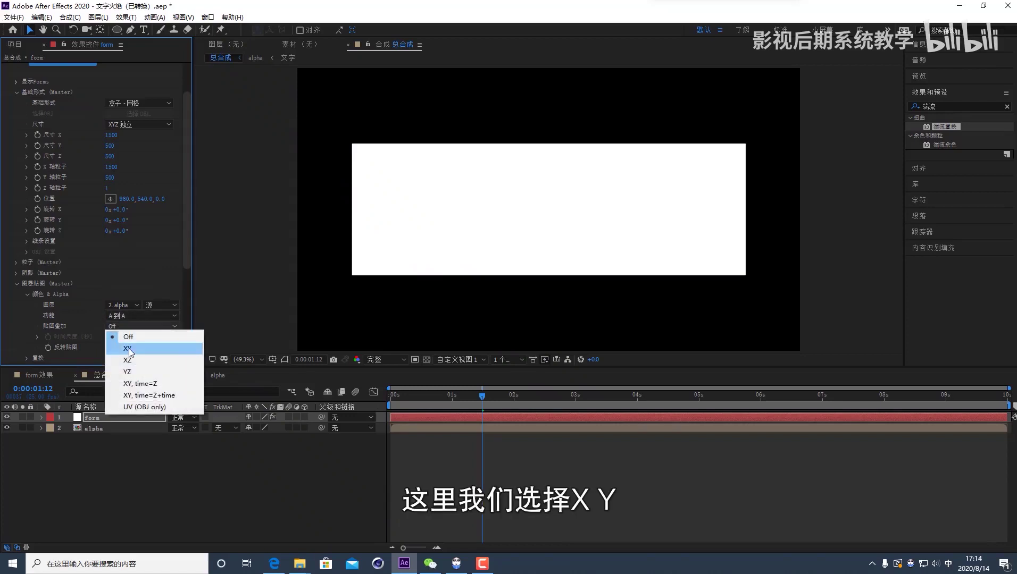
{"action": "left_click", "coordinate": [129, 348]}
{"action": "mouse_move", "coordinate": [487, 393]}
{"action": "left_mouse_down"}
{"action": "mouse_move", "coordinate": [698, 409]}
{"action": "mouse_move", "coordinate": [740, 401]}
{"action": "mouse_move", "coordinate": [470, 371]}
{"action": "mouse_move", "coordinate": [492, 379]}
{"action": "left_mouse_up"}
{"action": "key", "text": "space"}
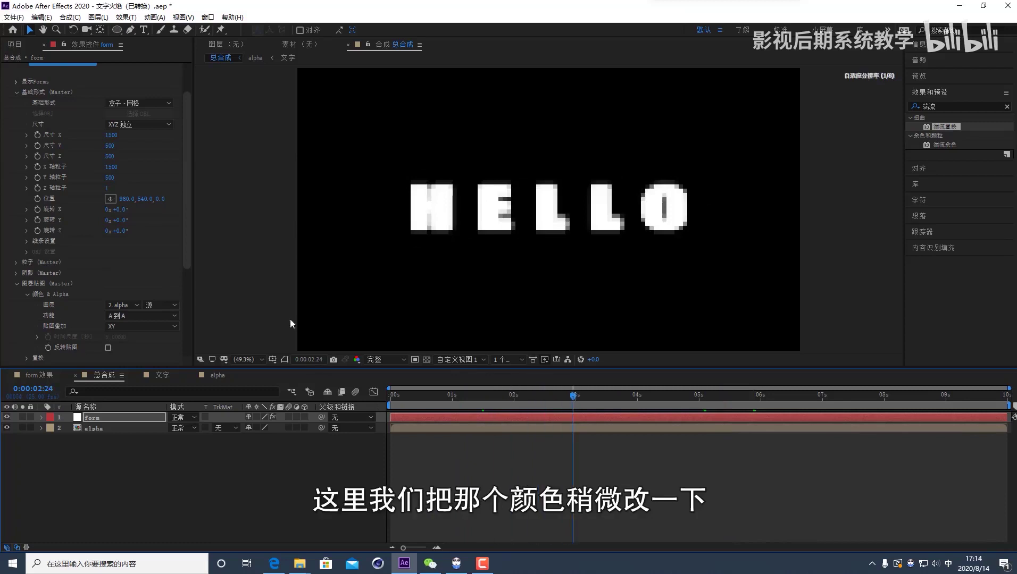
Step: Change the Form particle colour to dark red 6E2407 in the 粒子 (Master) settings
{"action": "scroll", "coordinate": [71, 244], "scroll_direction": "down", "scroll_amount": 6}
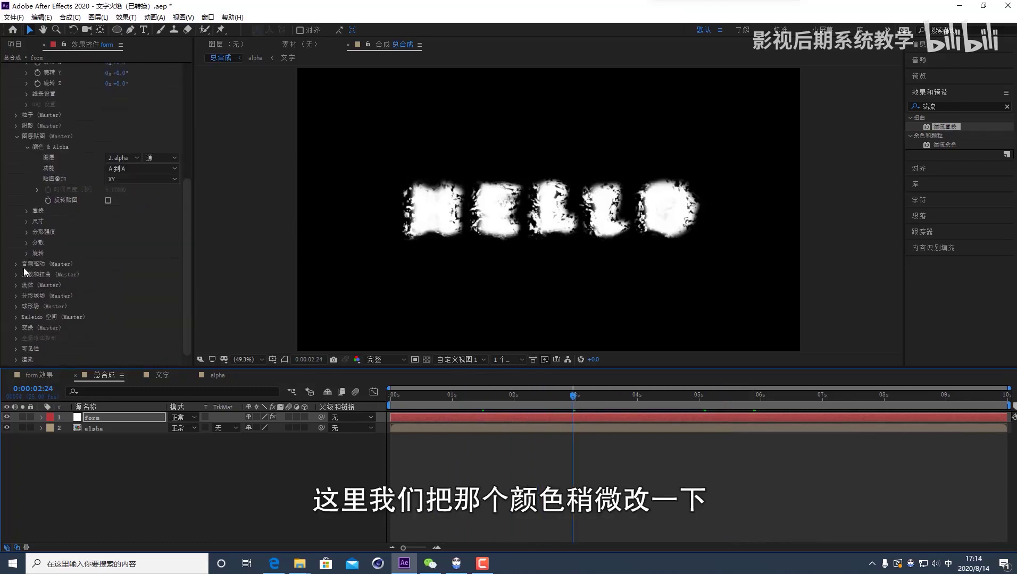
{"action": "scroll", "coordinate": [100, 271], "scroll_direction": "up", "scroll_amount": 8}
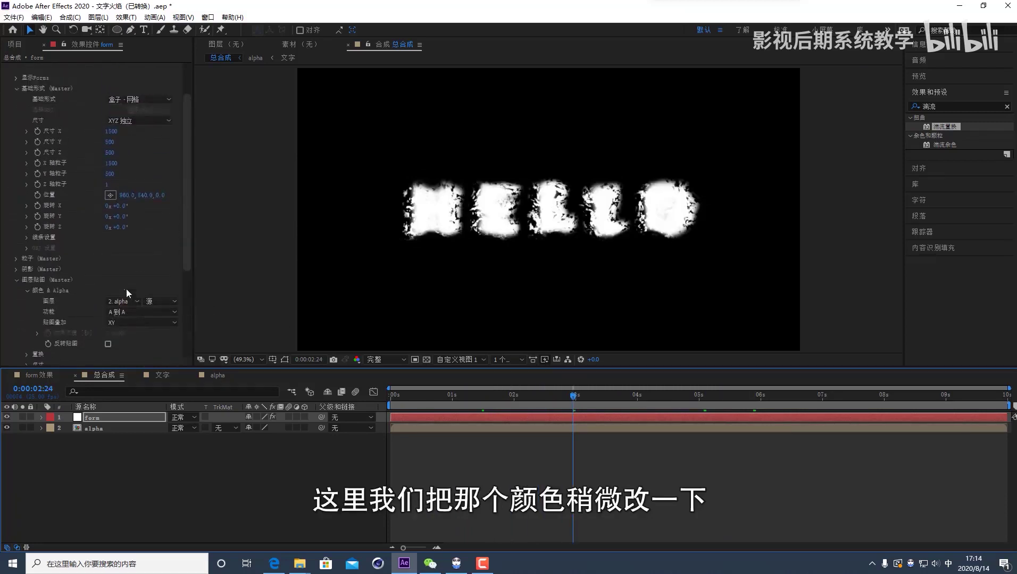
{"action": "left_click", "coordinate": [16, 310]}
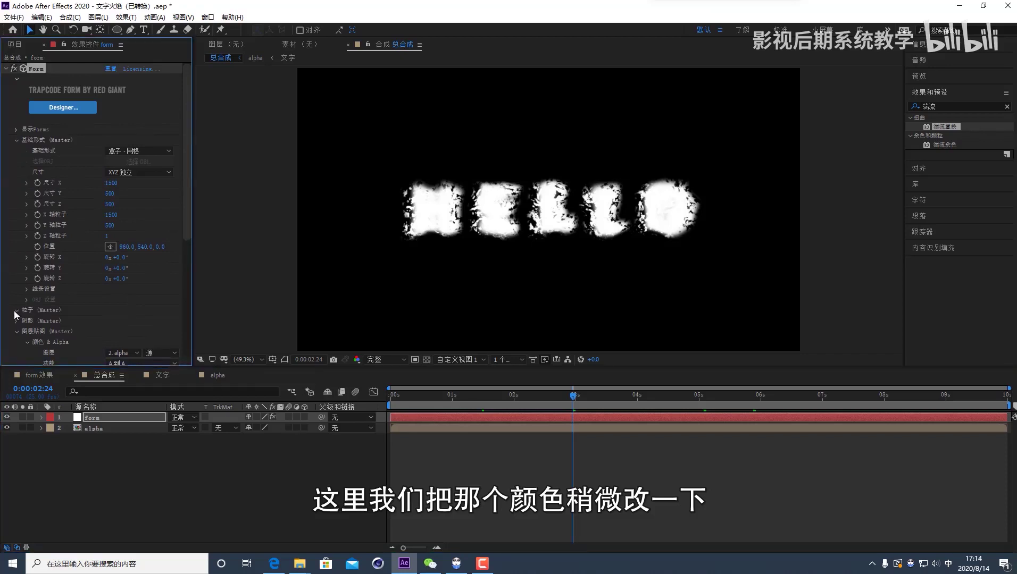
{"action": "scroll", "coordinate": [64, 298], "scroll_direction": "down", "scroll_amount": 7}
{"action": "left_click", "coordinate": [110, 307]}
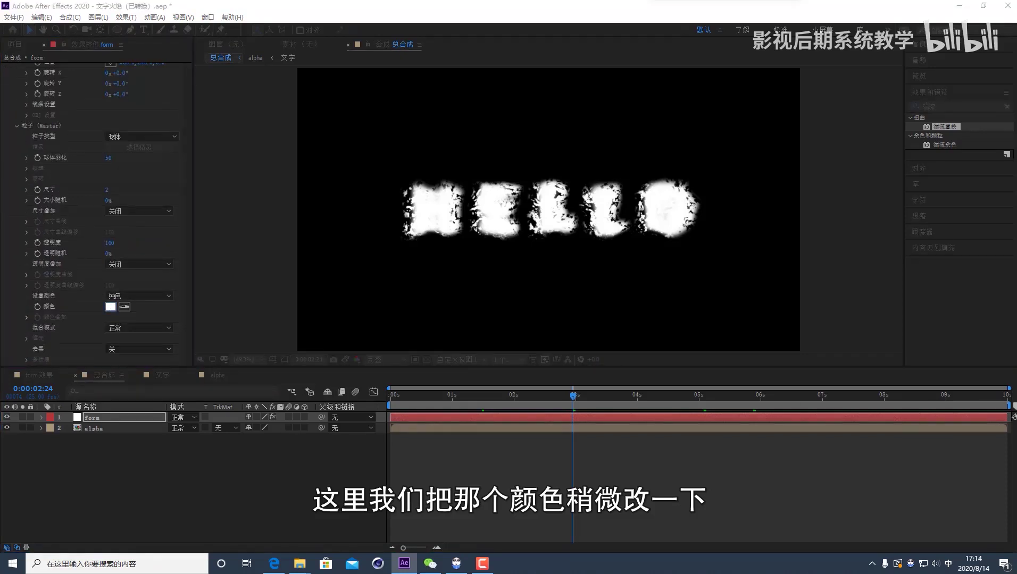
{"action": "left_click_drag", "start_coordinate": [730, 400], "coordinate": [732, 406]}
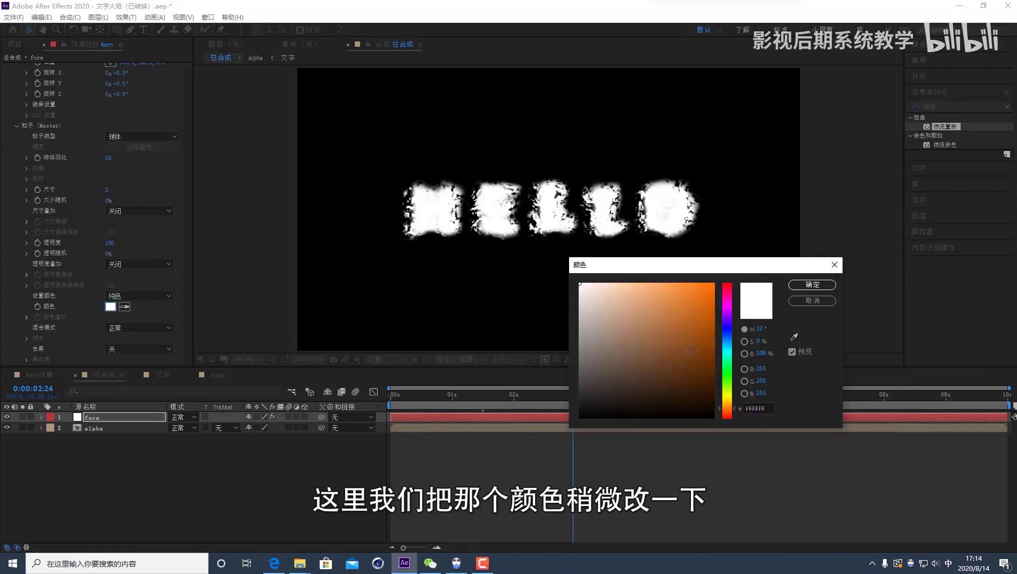
{"action": "left_click", "coordinate": [714, 342]}
{"action": "left_click_drag", "start_coordinate": [714, 342], "coordinate": [701, 362]}
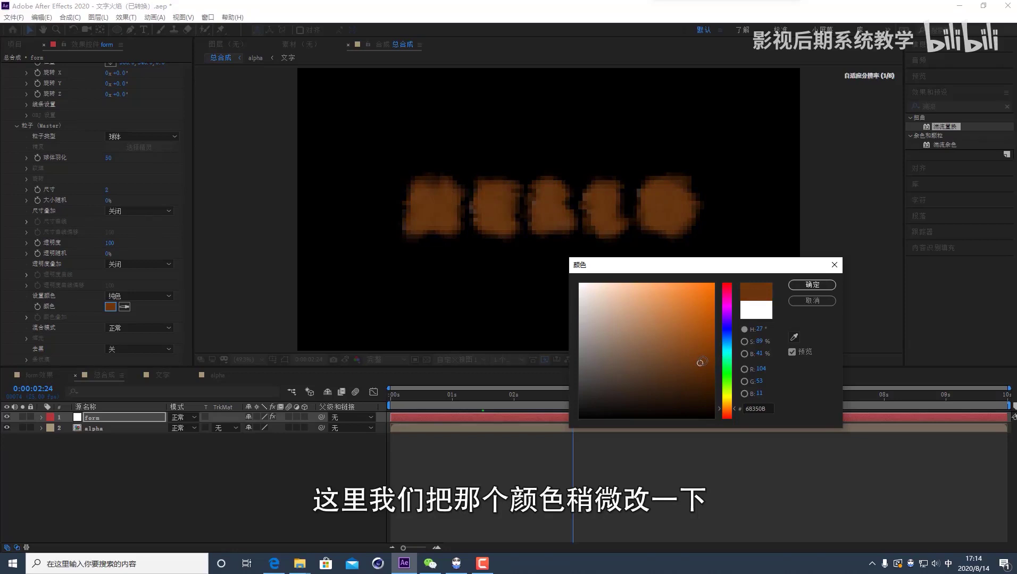
{"action": "left_click_drag", "start_coordinate": [725, 414], "coordinate": [729, 415]}
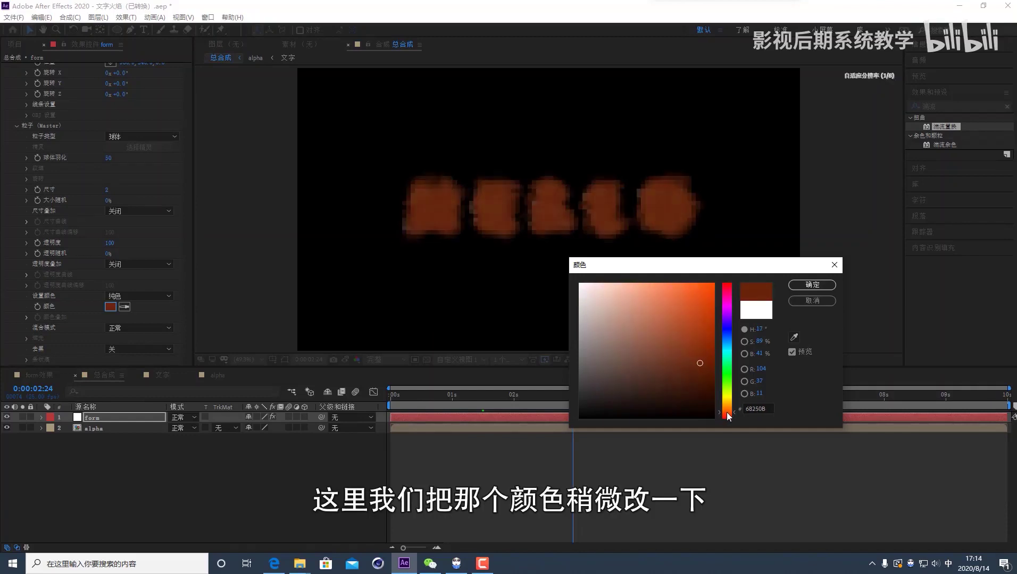
{"action": "left_click_drag", "start_coordinate": [700, 363], "coordinate": [705, 361]}
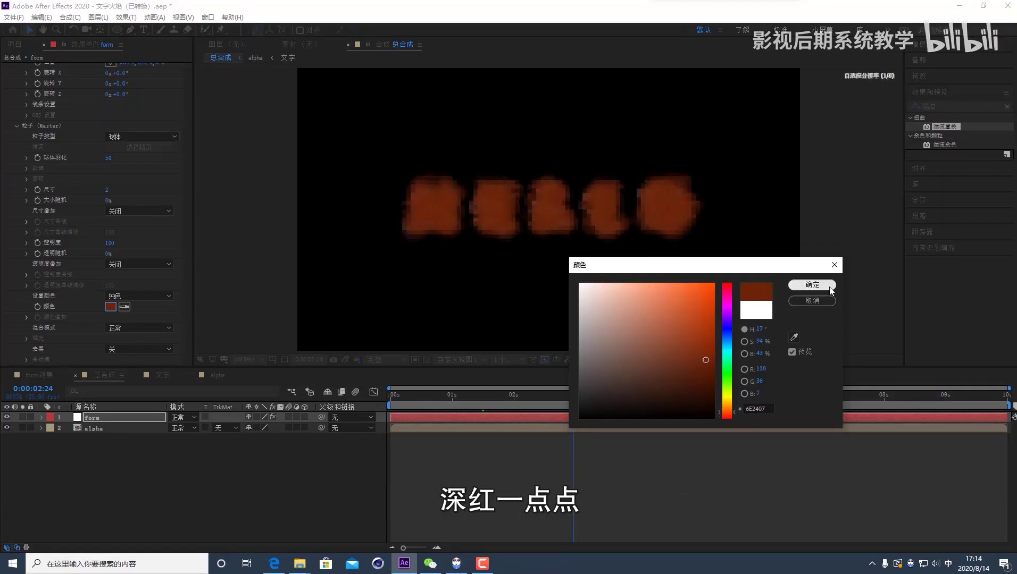
{"action": "left_click", "coordinate": [812, 285]}
Step: In Form's 分形场 (Master) settings, set 分形强度 to Y and give 流动 Y a negative value
{"action": "scroll", "coordinate": [66, 288], "scroll_direction": "down", "scroll_amount": 3}
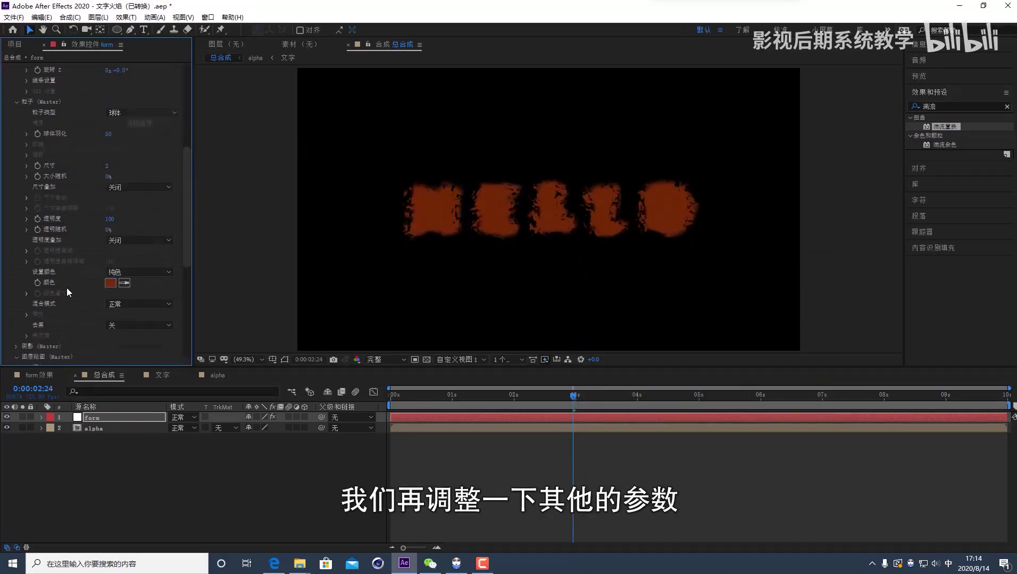
{"action": "scroll", "coordinate": [65, 231], "scroll_direction": "down", "scroll_amount": 12}
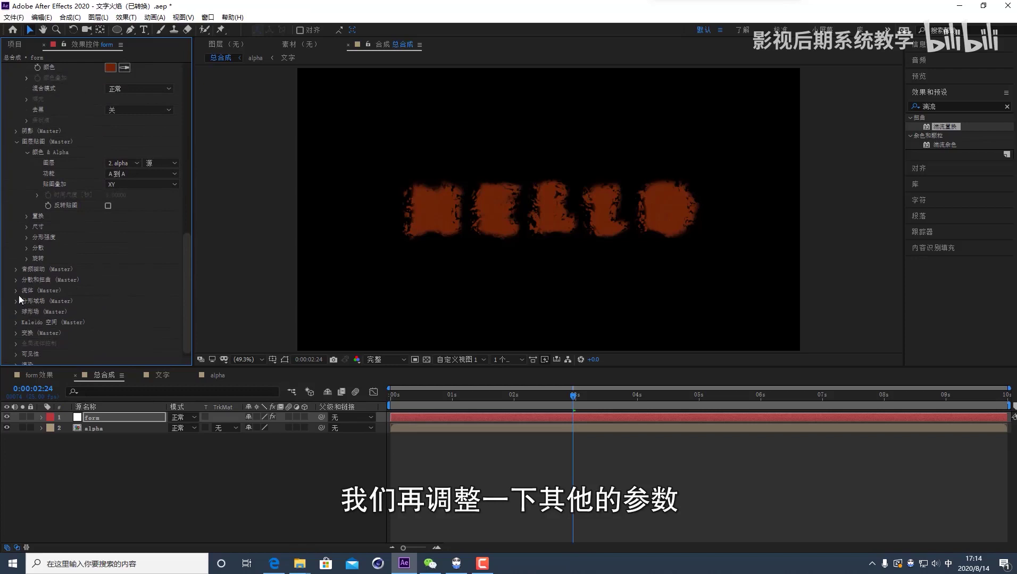
{"action": "left_click", "coordinate": [15, 301]}
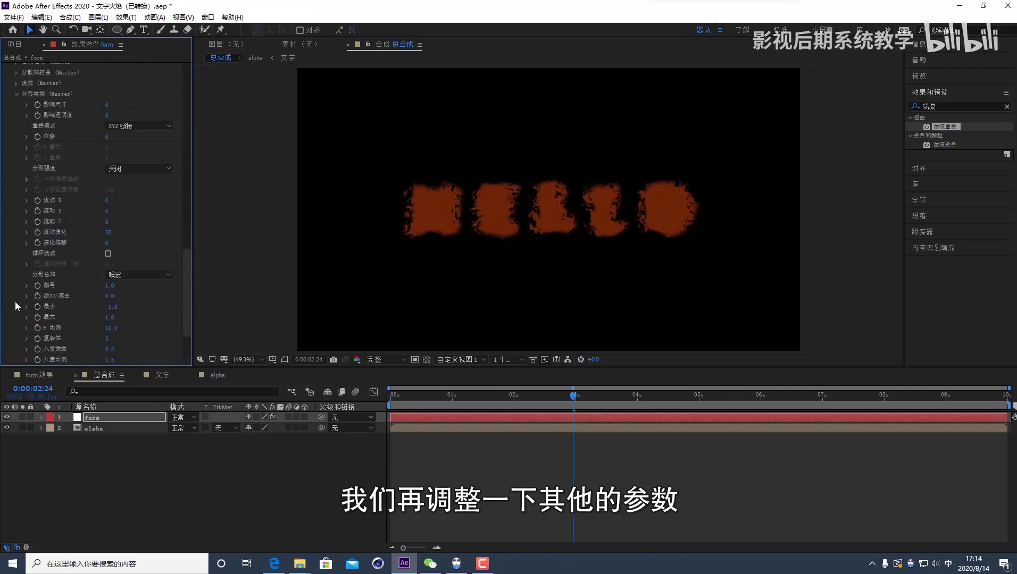
{"action": "scroll", "coordinate": [87, 276], "scroll_direction": "down", "scroll_amount": 13}
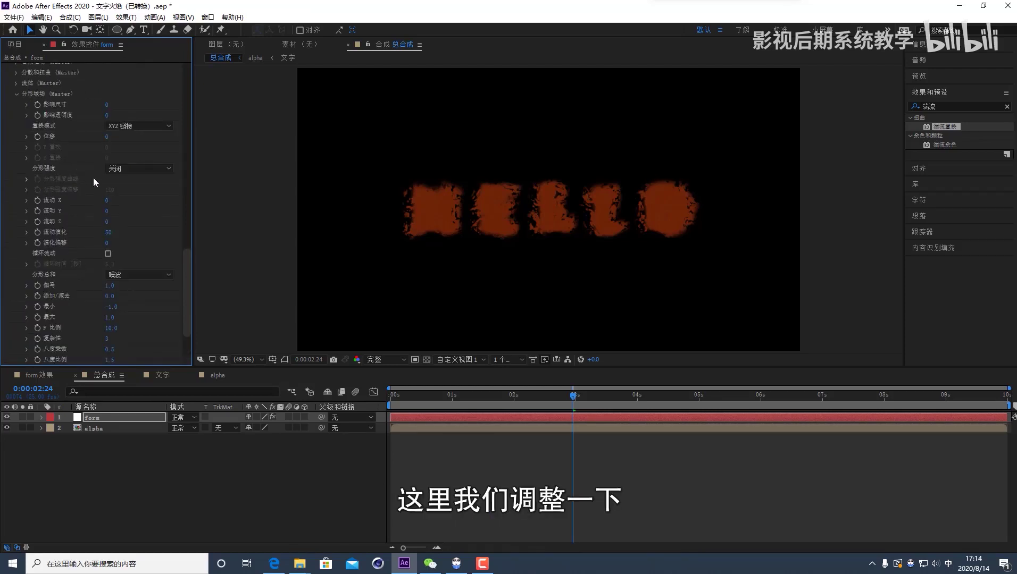
{"action": "left_click", "coordinate": [130, 167]}
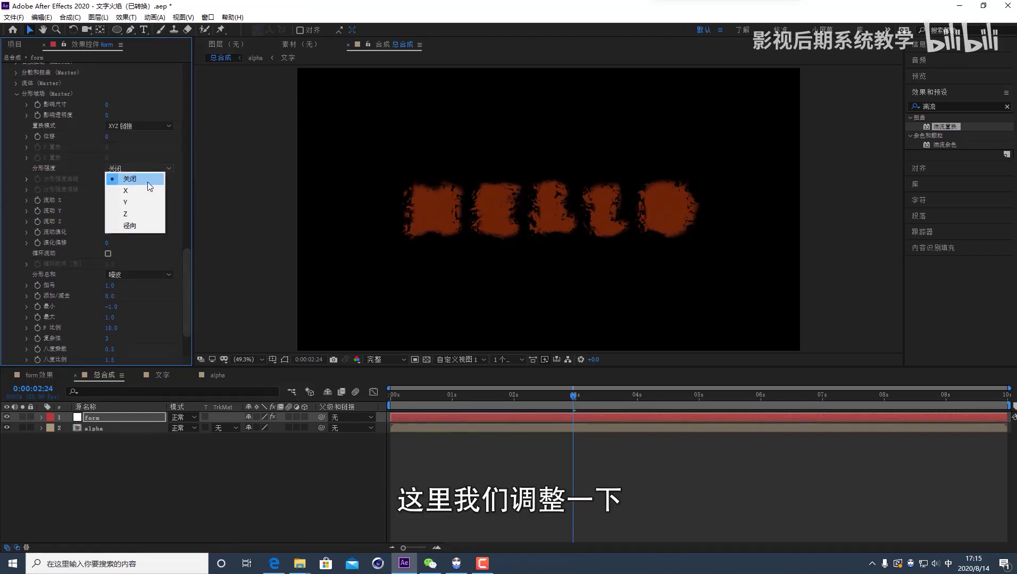
{"action": "left_click", "coordinate": [137, 199]}
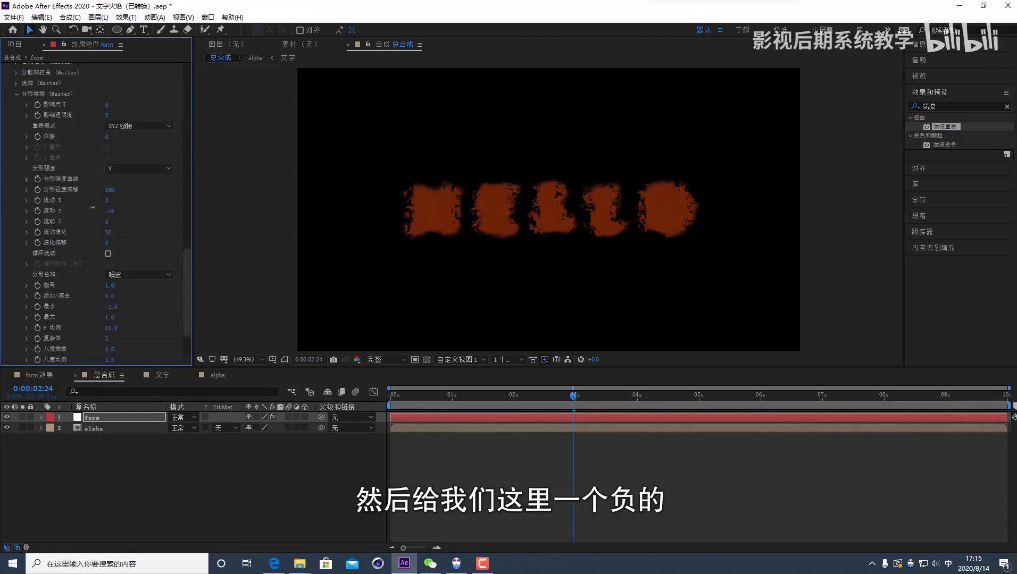
{"action": "left_click_drag", "start_coordinate": [92, 208], "coordinate": [68, 206]}
Step: Set the F 比例 of Form's fractal field to 20
{"action": "scroll", "coordinate": [154, 226], "scroll_direction": "up", "scroll_amount": 2}
{"action": "scroll", "coordinate": [138, 292], "scroll_direction": "down", "scroll_amount": 2}
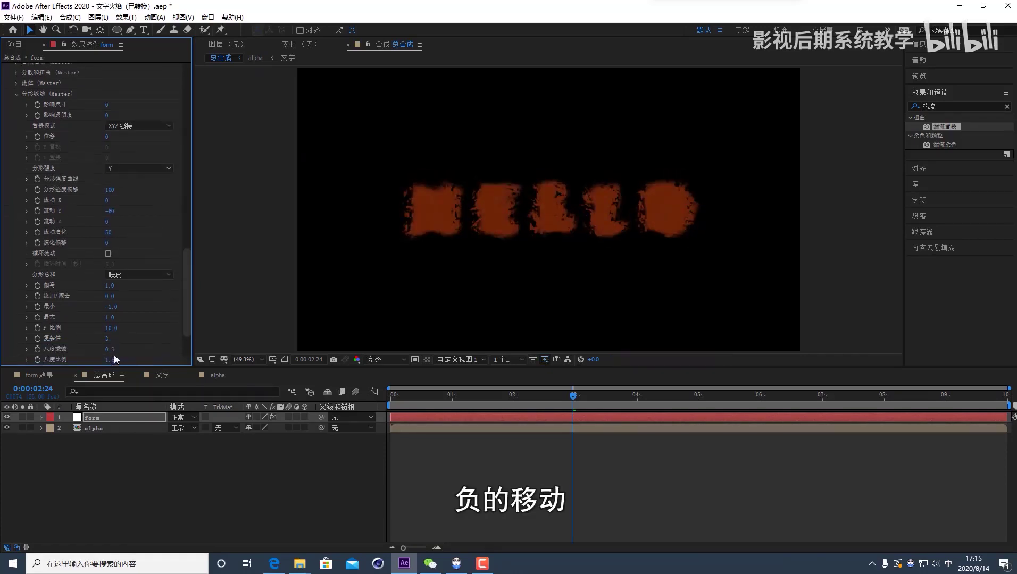
{"action": "left_click", "coordinate": [111, 328]}
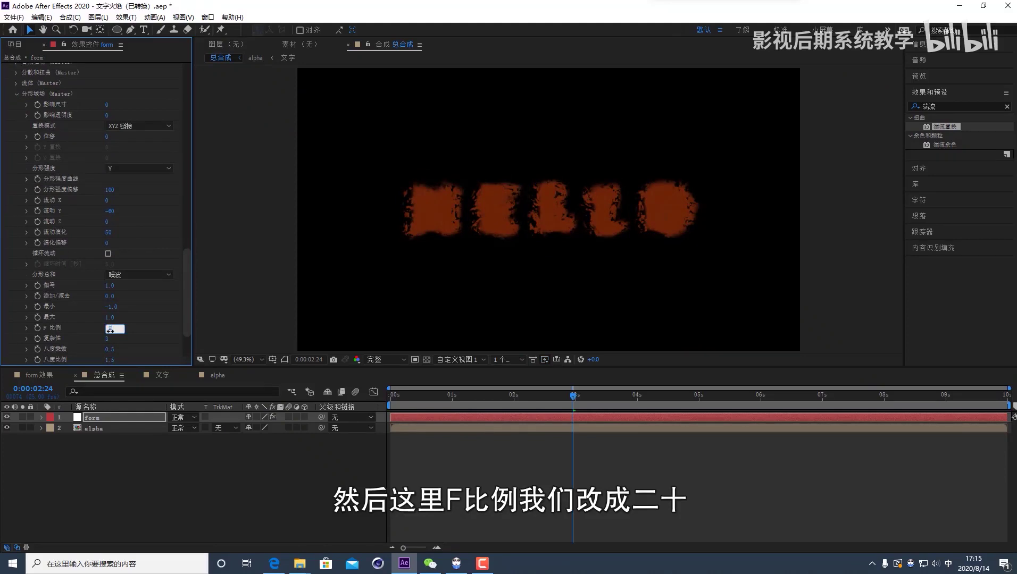
{"action": "key", "text": "Return"}
Step: Set the 位移 of Form's fractal field to 100
{"action": "scroll", "coordinate": [167, 322], "scroll_direction": "up", "scroll_amount": 12}
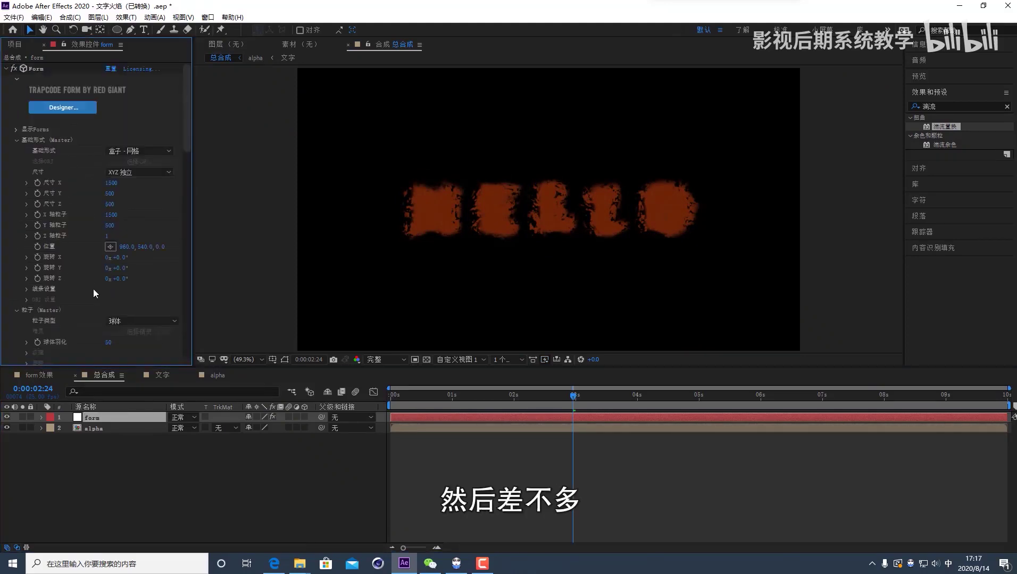
{"action": "scroll", "coordinate": [96, 300], "scroll_direction": "down", "scroll_amount": 10}
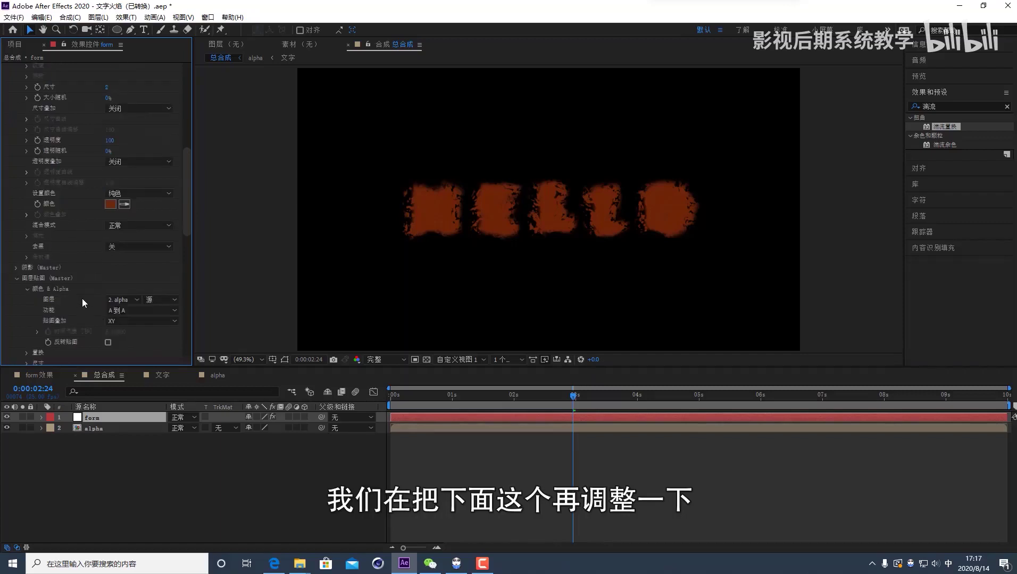
{"action": "scroll", "coordinate": [82, 299], "scroll_direction": "down", "scroll_amount": 15}
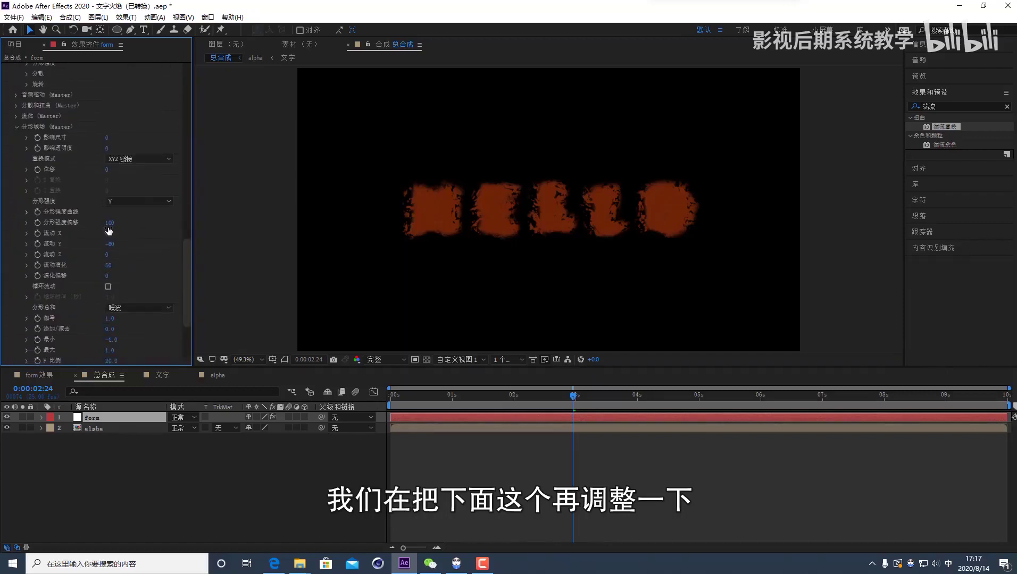
{"action": "scroll", "coordinate": [138, 205], "scroll_direction": "up", "scroll_amount": 2}
{"action": "scroll", "coordinate": [81, 229], "scroll_direction": "down", "scroll_amount": 10}
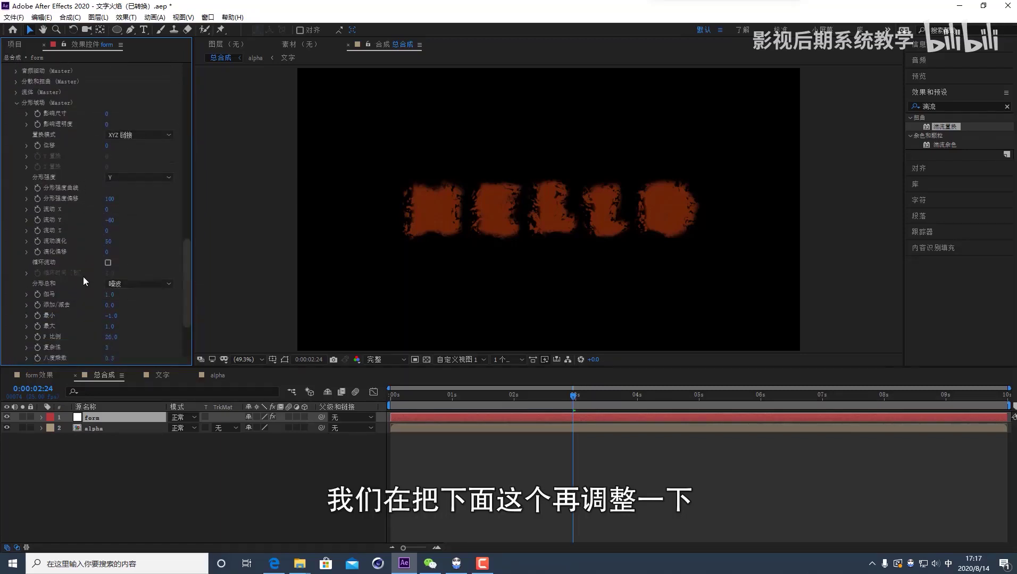
{"action": "scroll", "coordinate": [115, 225], "scroll_direction": "up", "scroll_amount": 6}
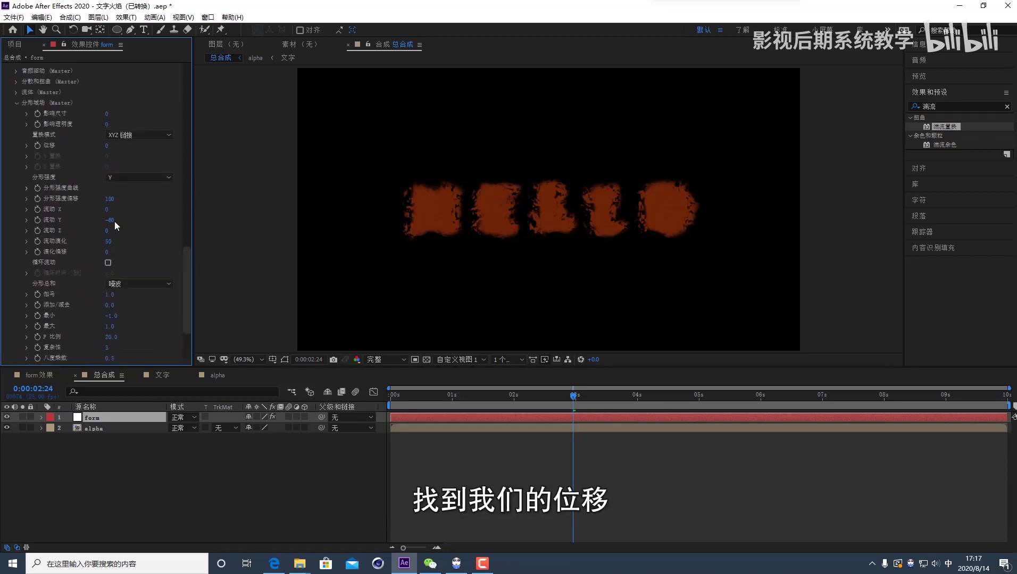
{"action": "scroll", "coordinate": [80, 240], "scroll_direction": "up", "scroll_amount": 8}
{"action": "left_click", "coordinate": [108, 242]}
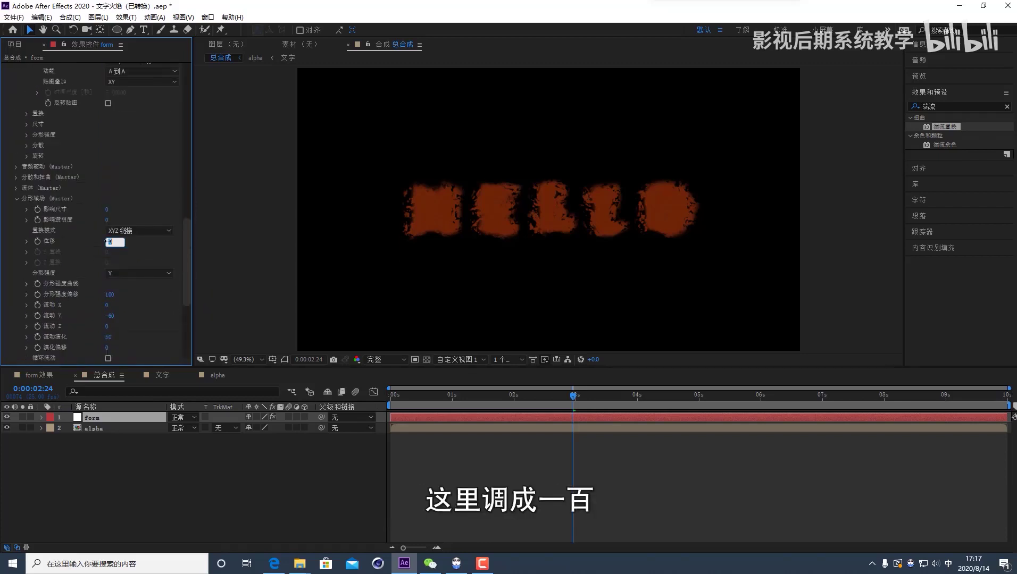
{"action": "type", "text": "100"}
{"action": "key", "text": "Return"}
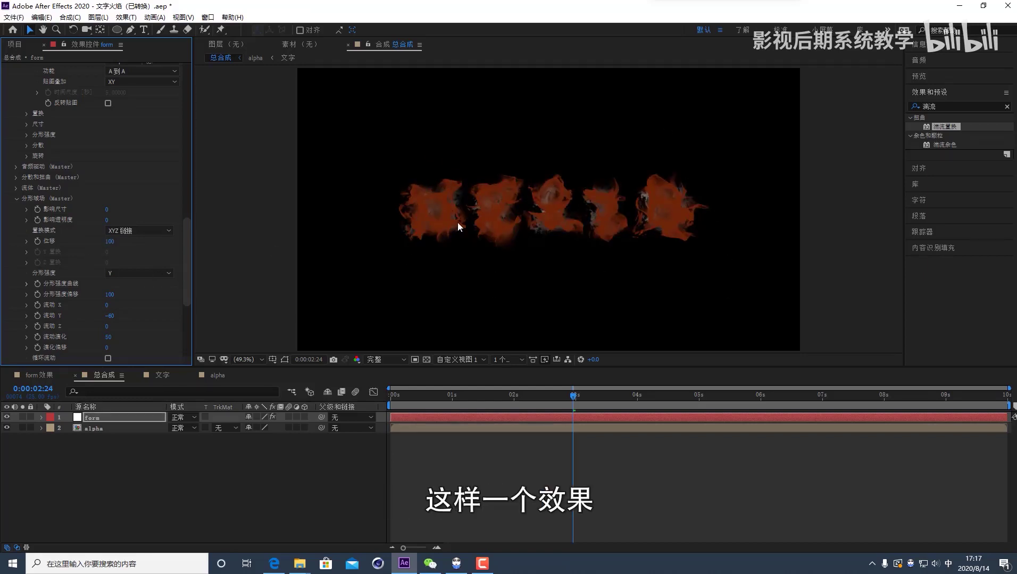
Step: Bring up the form layer's effect settings again, collapse 粒子 (Master) and locate 分形强度 among the layer maps
{"action": "left_click", "coordinate": [187, 481]}
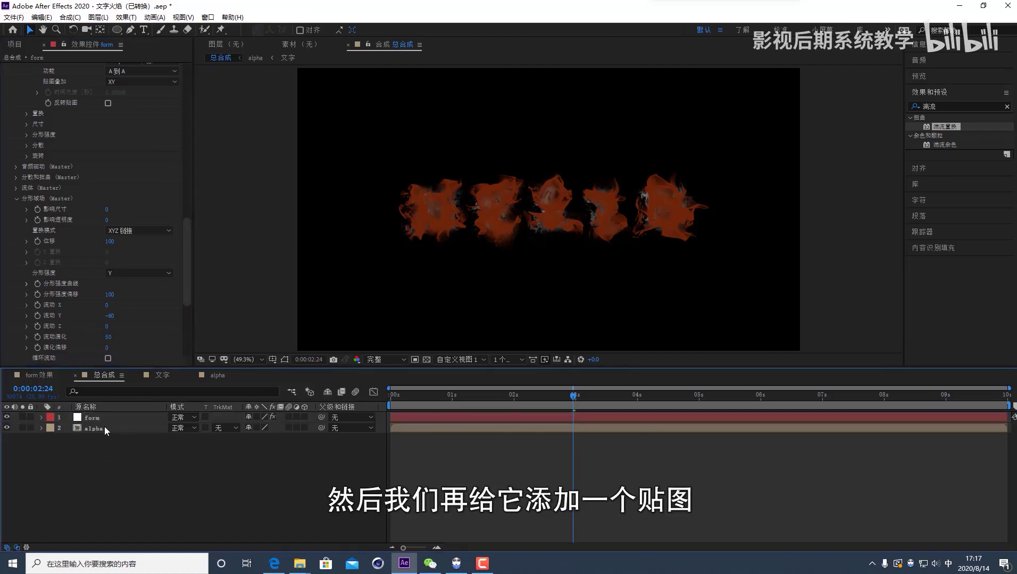
{"action": "left_click", "coordinate": [104, 428]}
{"action": "left_click", "coordinate": [98, 420]}
{"action": "left_click", "coordinate": [162, 392]}
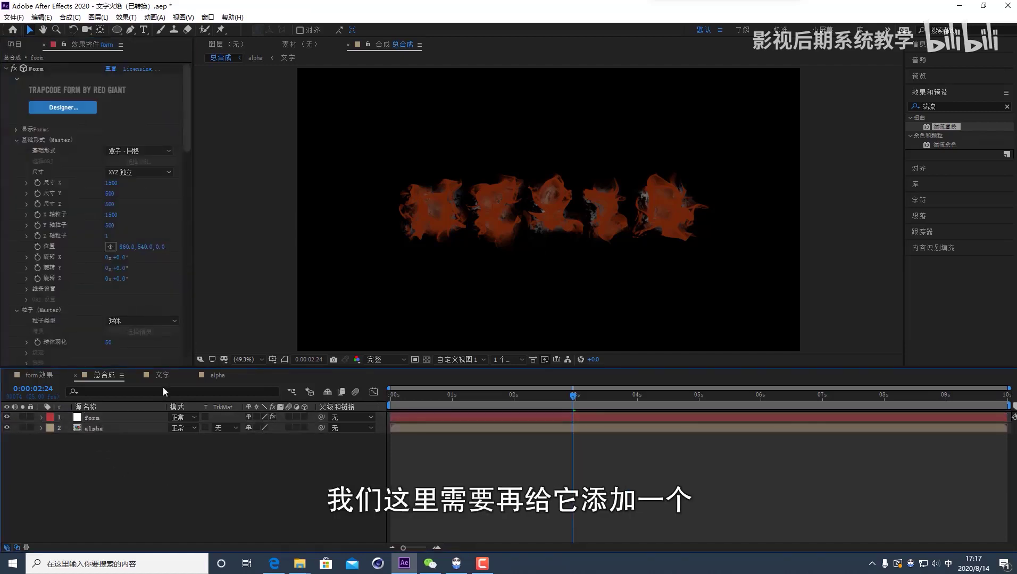
{"action": "scroll", "coordinate": [83, 294], "scroll_direction": "down", "scroll_amount": 4}
{"action": "left_click", "coordinate": [15, 214]}
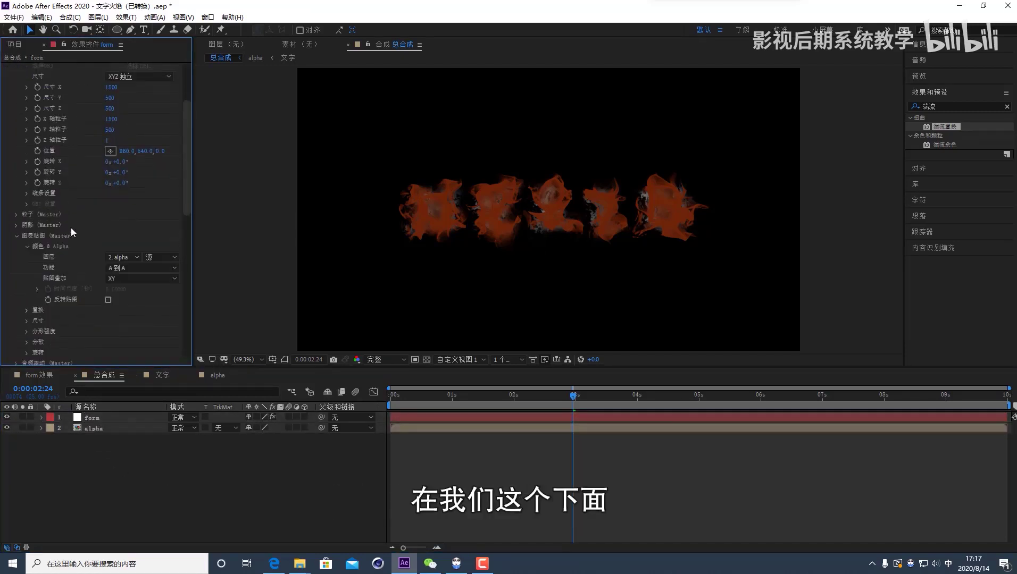
{"action": "scroll", "coordinate": [58, 299], "scroll_direction": "down", "scroll_amount": 2}
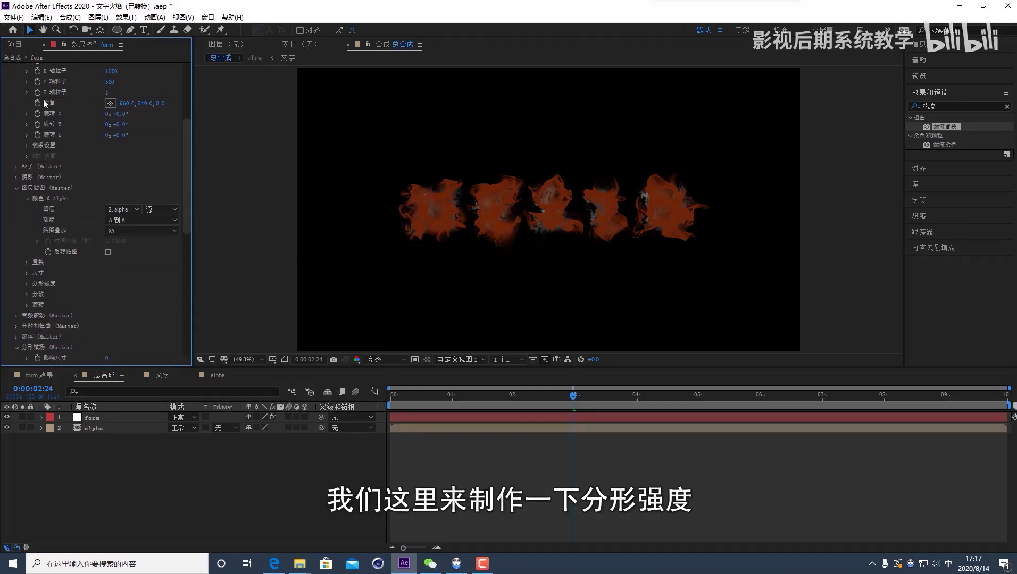
Step: Add the HELLO 文字 composition from the project to the 总合成 timeline above the form layer
{"action": "left_click", "coordinate": [19, 47]}
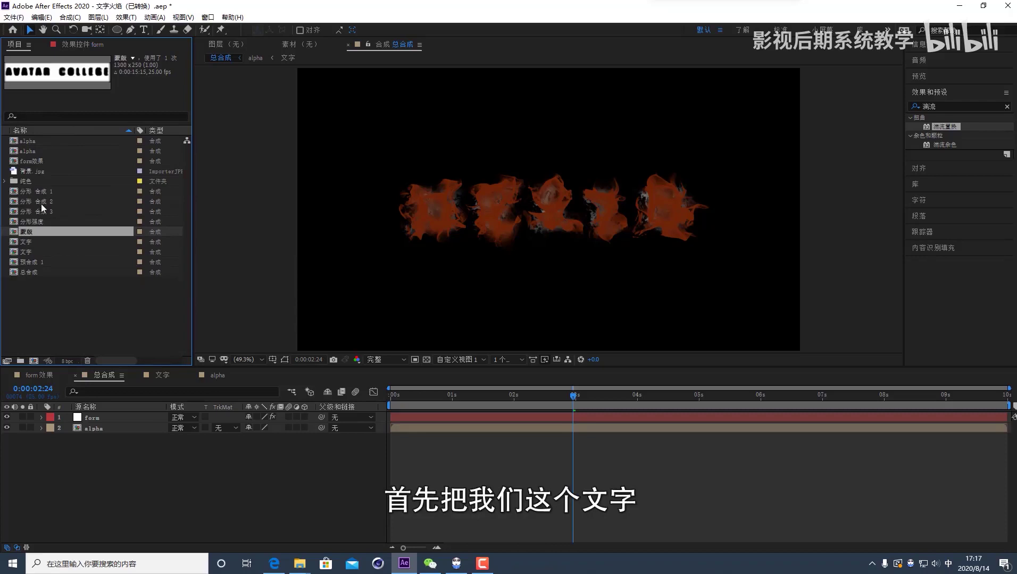
{"action": "left_click", "coordinate": [29, 243]}
{"action": "left_click", "coordinate": [29, 250]}
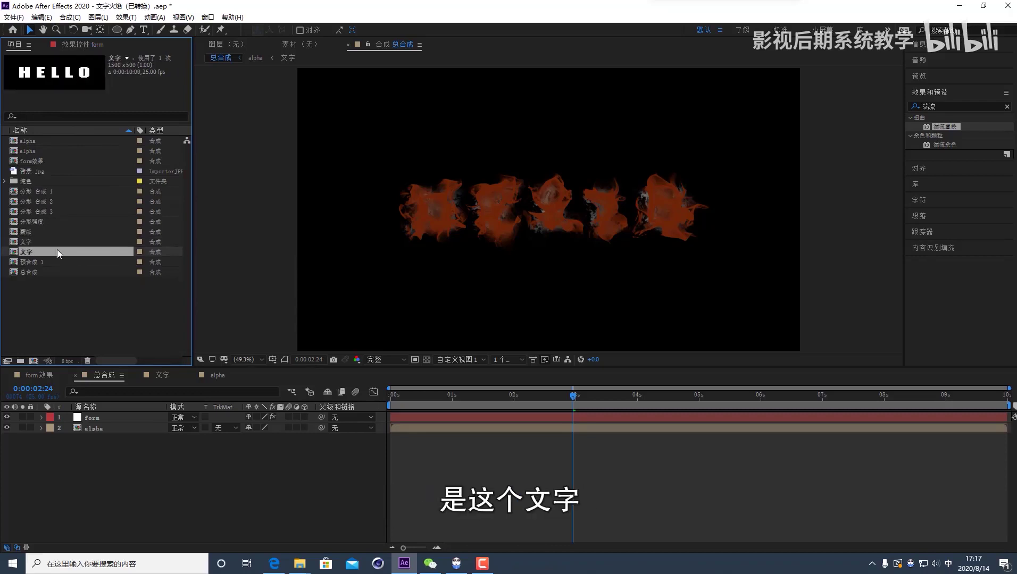
{"action": "left_click_drag", "start_coordinate": [57, 249], "coordinate": [103, 418]}
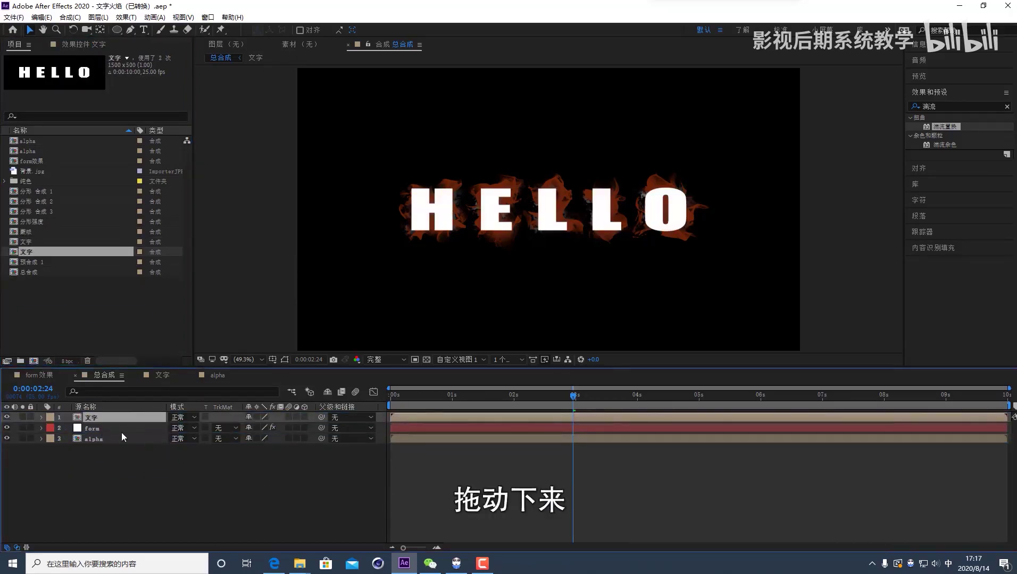
Step: Pre-compose the added 文字 layer as 分形强度, keeping all attributes in 总合成
{"action": "key", "text": "ctrl+shift+c"}
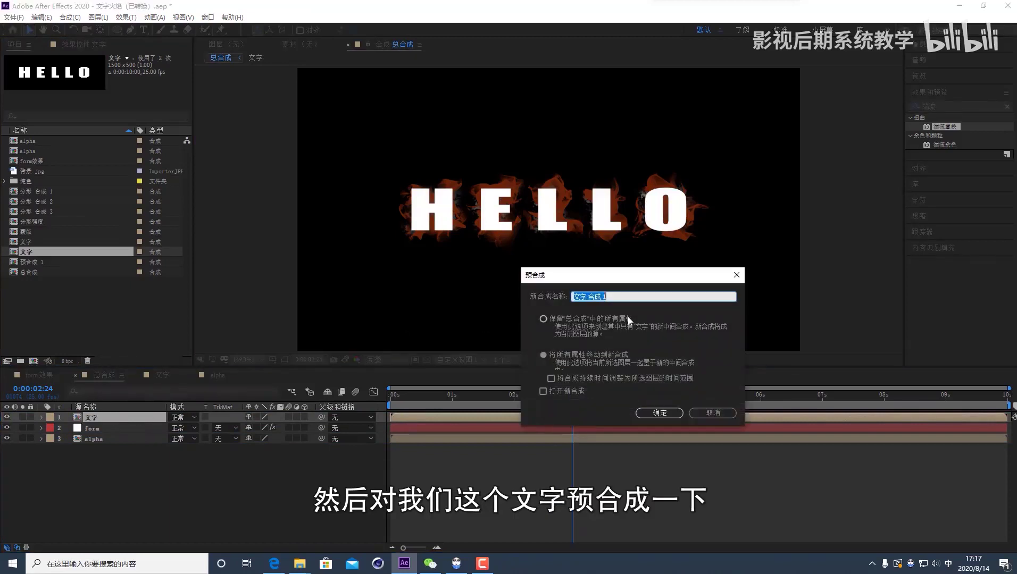
{"action": "type", "text": "fenxing"}
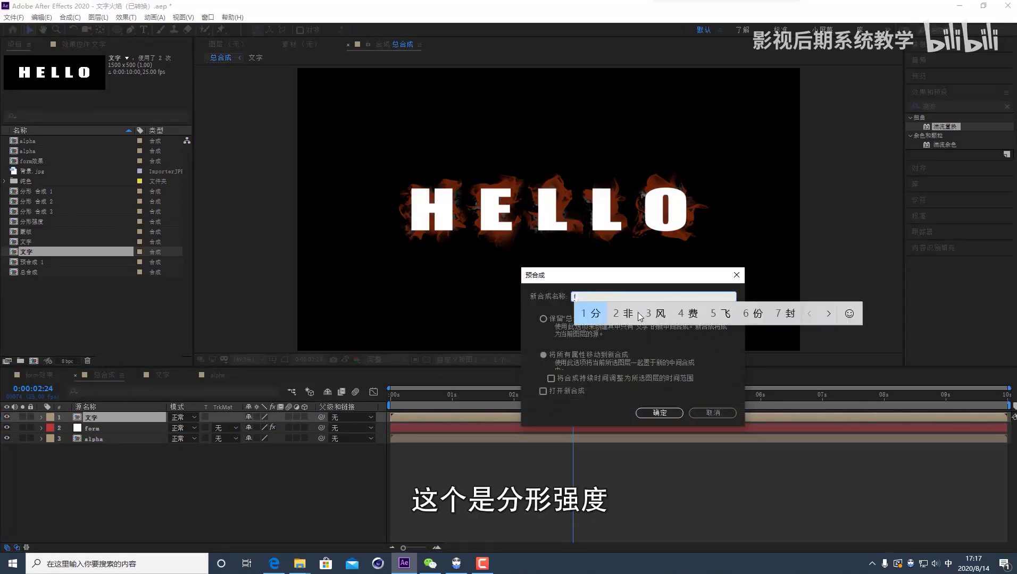
{"action": "key", "text": "space"}
{"action": "type", "text": "qiam"}
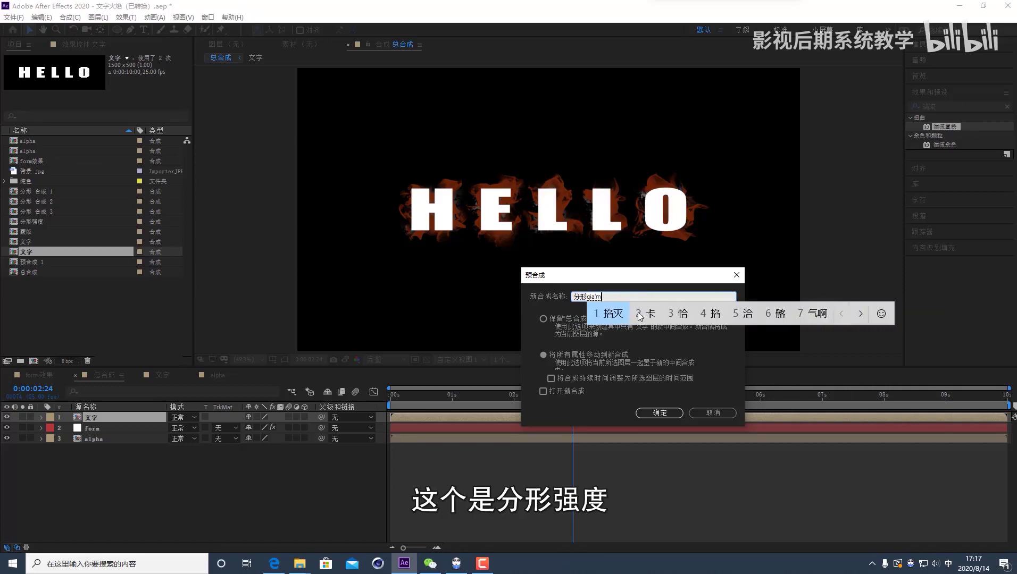
{"action": "key", "text": "BackSpace"}
{"action": "type", "text": "ngd"}
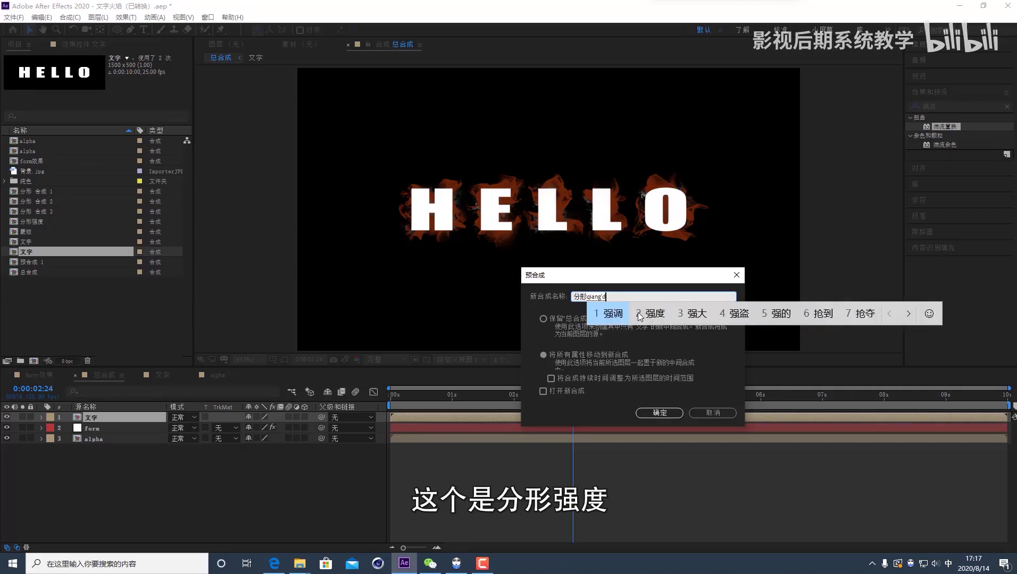
{"action": "type", "text": "u"}
{"action": "key", "text": "space"}
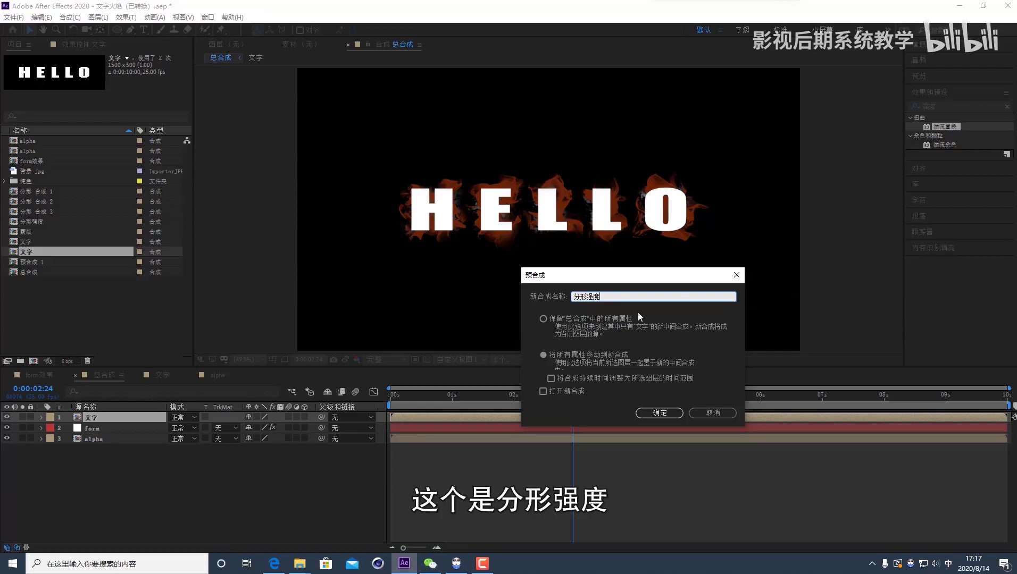
{"action": "left_click", "coordinate": [549, 320]}
{"action": "left_click", "coordinate": [548, 319]}
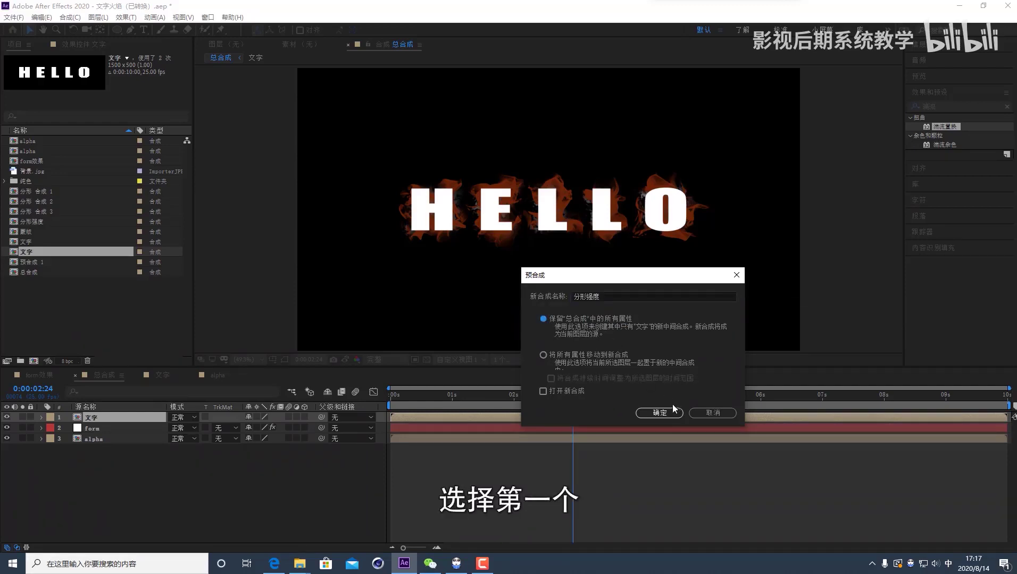
{"action": "left_click", "coordinate": [661, 413]}
Step: Open the 分形强度 composition, create a black (000000) solid and place the 文字 layer above it
{"action": "double_click", "coordinate": [111, 419]}
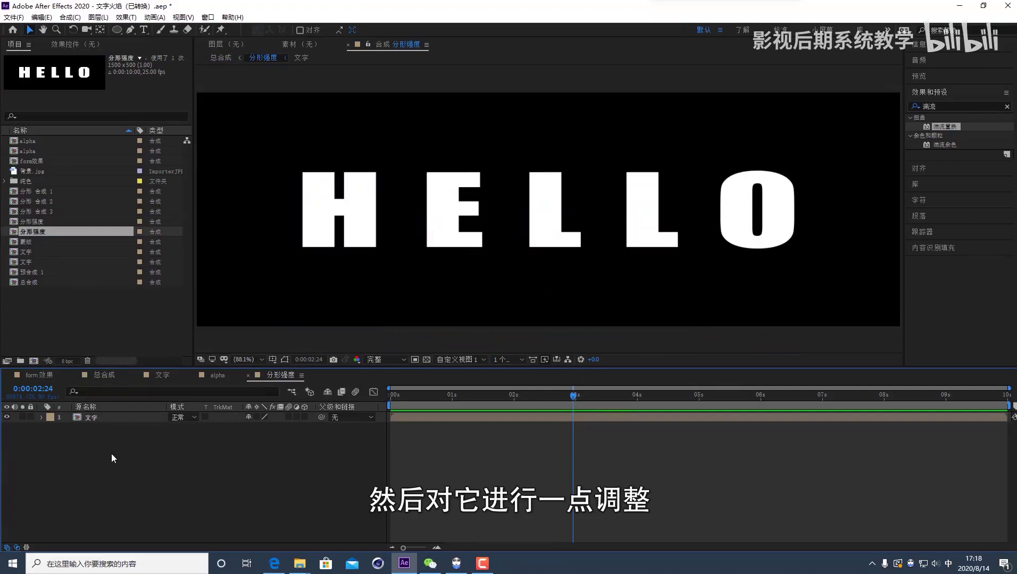
{"action": "right_click", "coordinate": [111, 452]}
{"action": "left_click", "coordinate": [225, 465]}
{"action": "key", "text": "ctrl+y"}
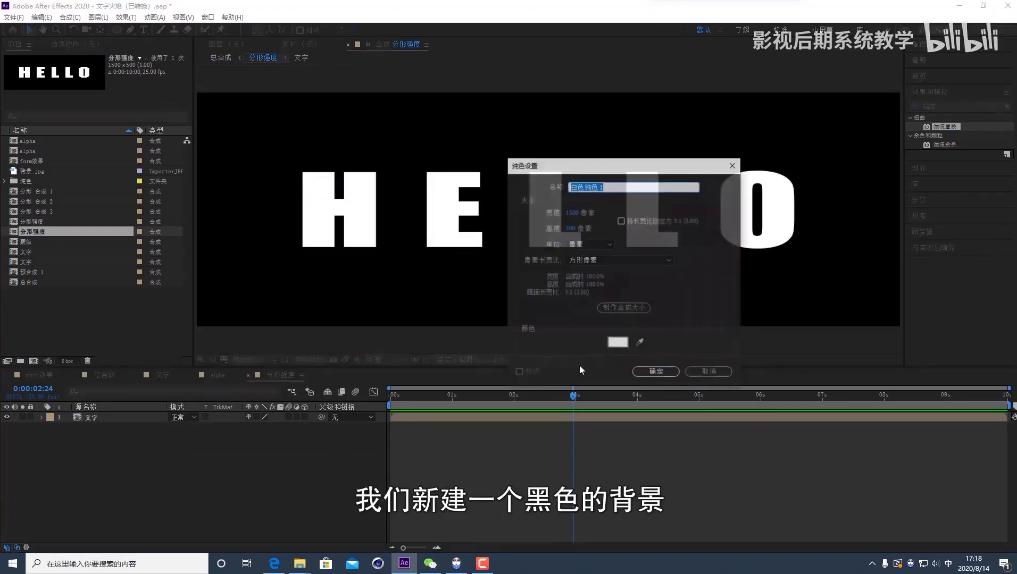
{"action": "left_click", "coordinate": [617, 343]}
{"action": "type", "text": "000000"}
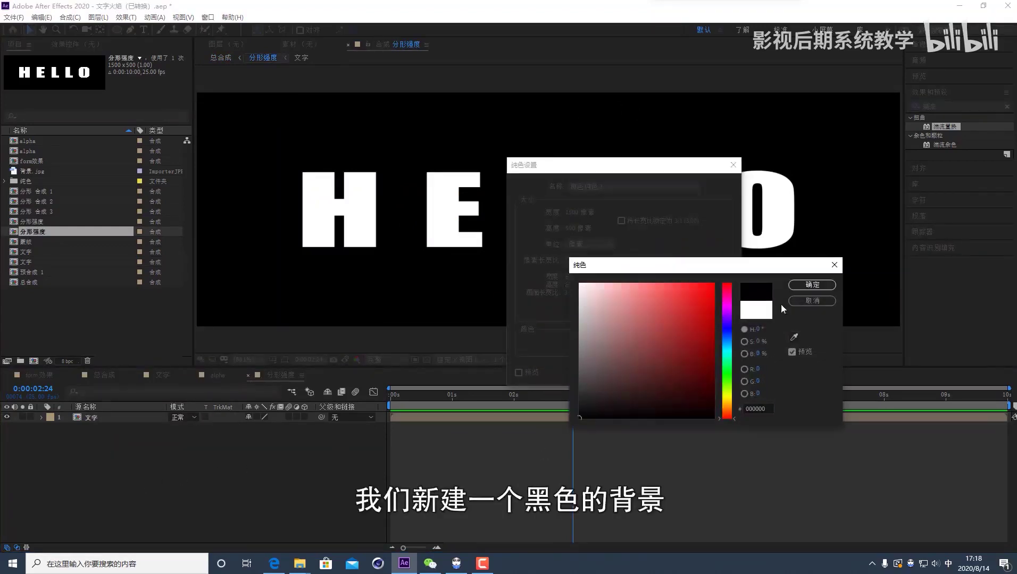
{"action": "left_click", "coordinate": [812, 284]}
{"action": "left_click", "coordinate": [656, 306]}
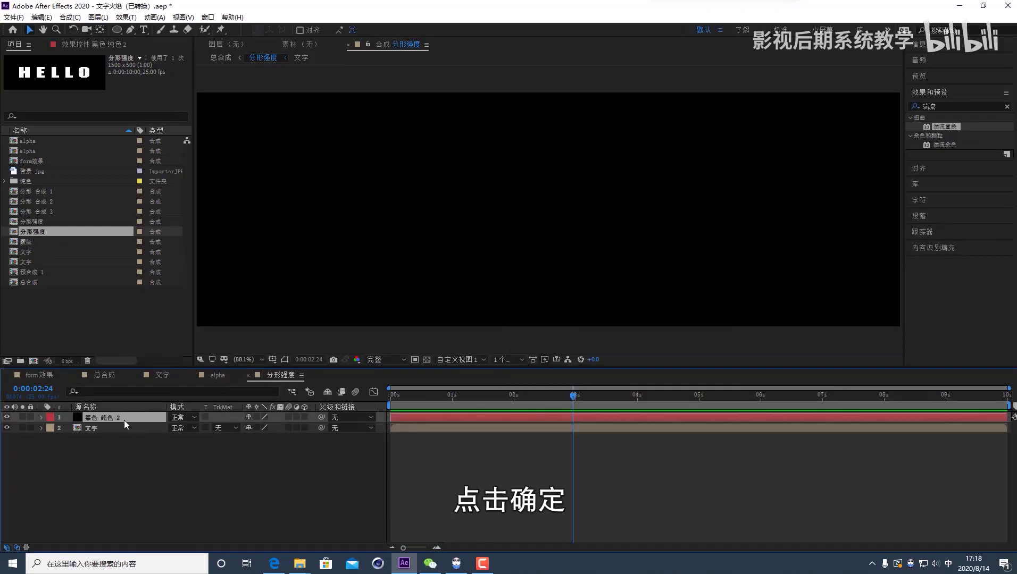
{"action": "left_click", "coordinate": [101, 428]}
{"action": "key", "text": "ctrl+]"}
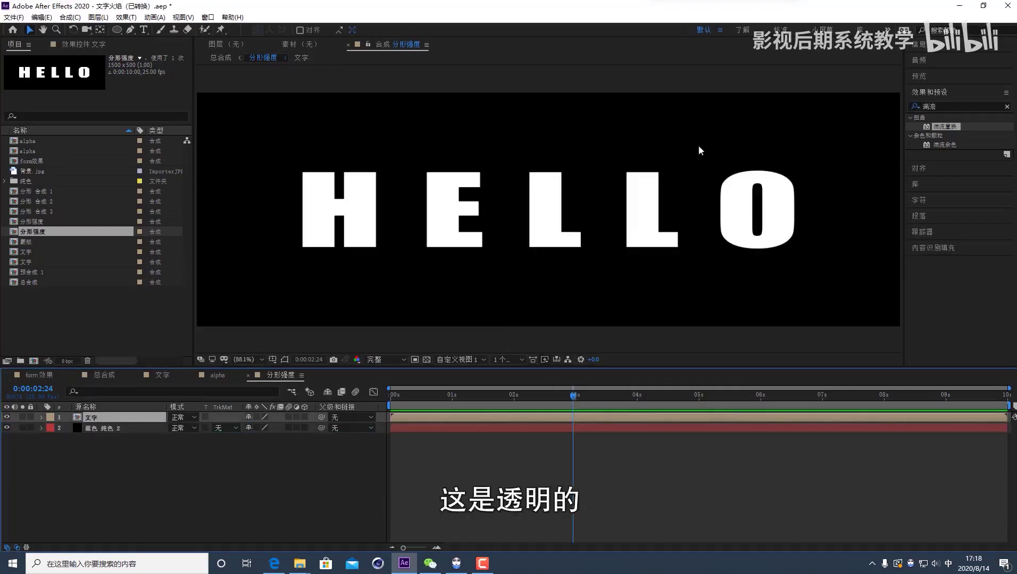
Step: Create an adjustment layer on top of the 分形强度 composition and apply the 反转 effect to it
{"action": "left_click", "coordinate": [112, 430]}
{"action": "right_click", "coordinate": [128, 462]}
{"action": "mouse_move", "coordinate": [175, 345]}
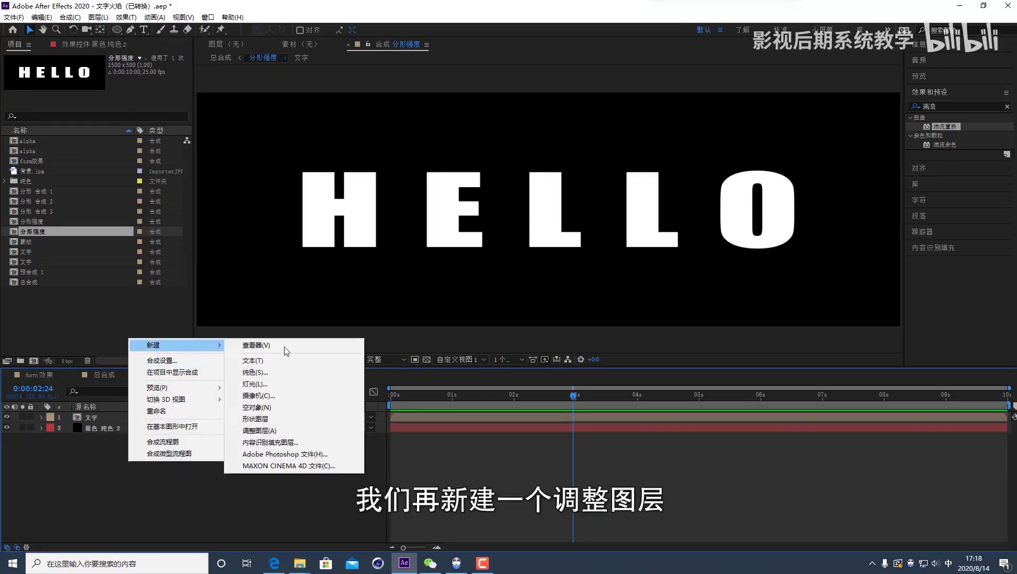
{"action": "left_click", "coordinate": [283, 431]}
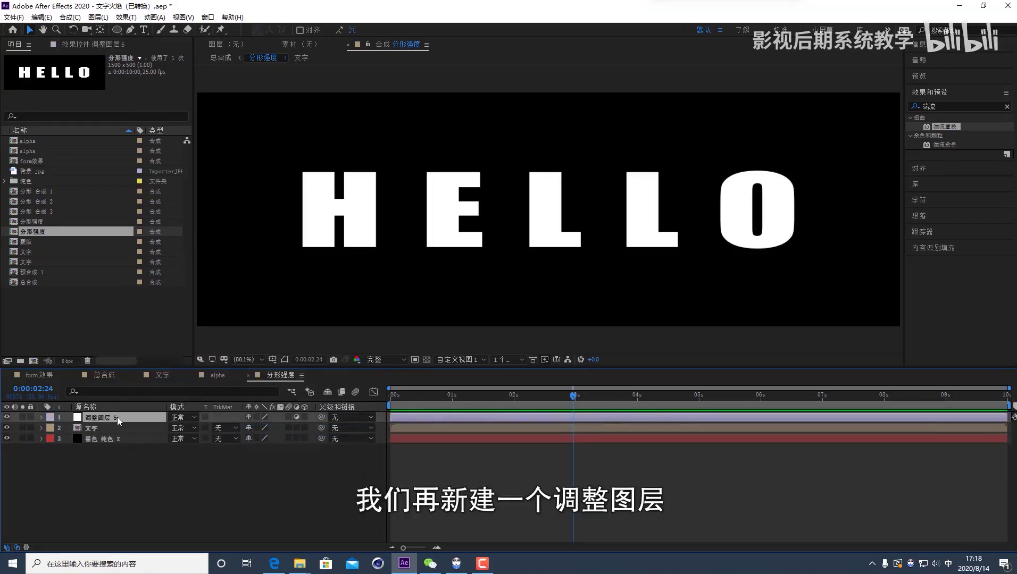
{"action": "left_click_drag", "start_coordinate": [957, 104], "coordinate": [907, 104]}
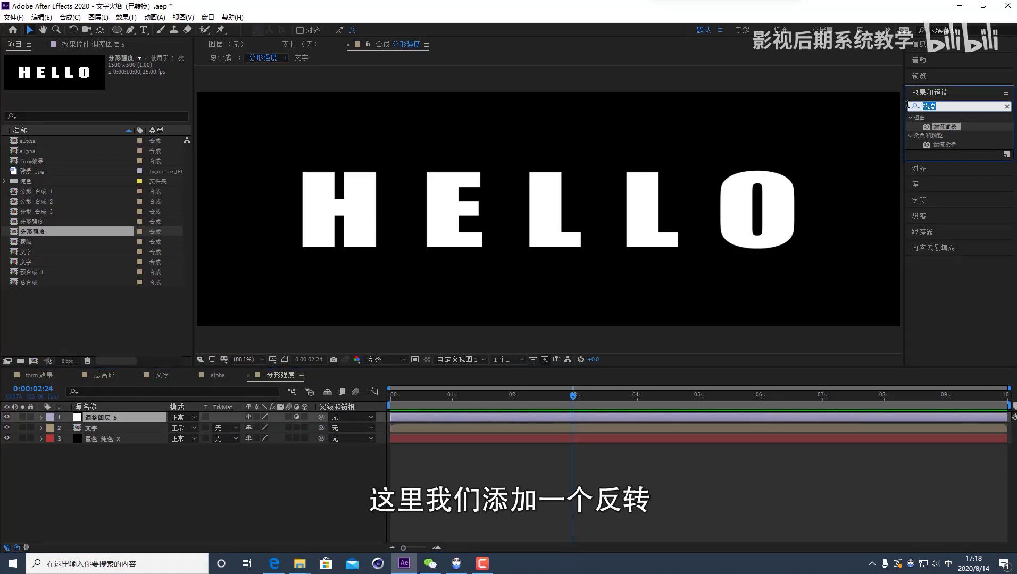
{"action": "type", "text": "反转"}
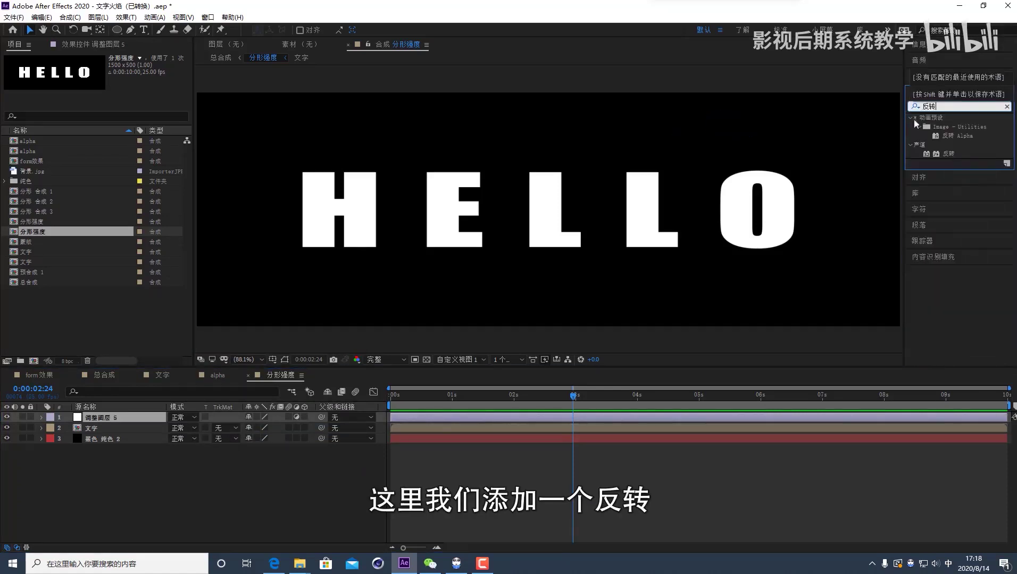
{"action": "left_click_drag", "start_coordinate": [949, 153], "coordinate": [834, 240]}
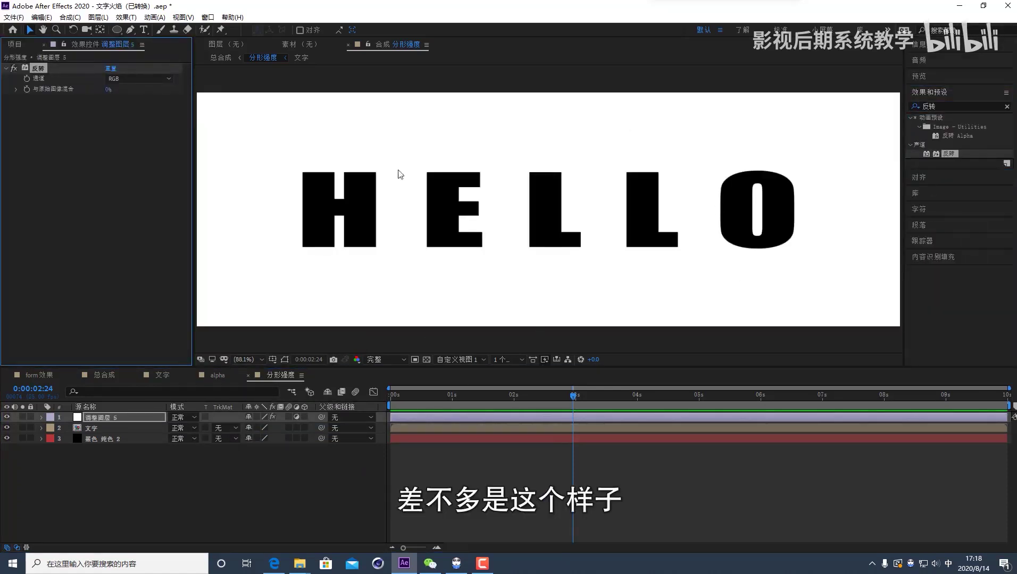
Step: Apply 快速方框模糊 to the adjustment layer and set its 模糊半径 to 16
{"action": "left_click", "coordinate": [909, 107]}
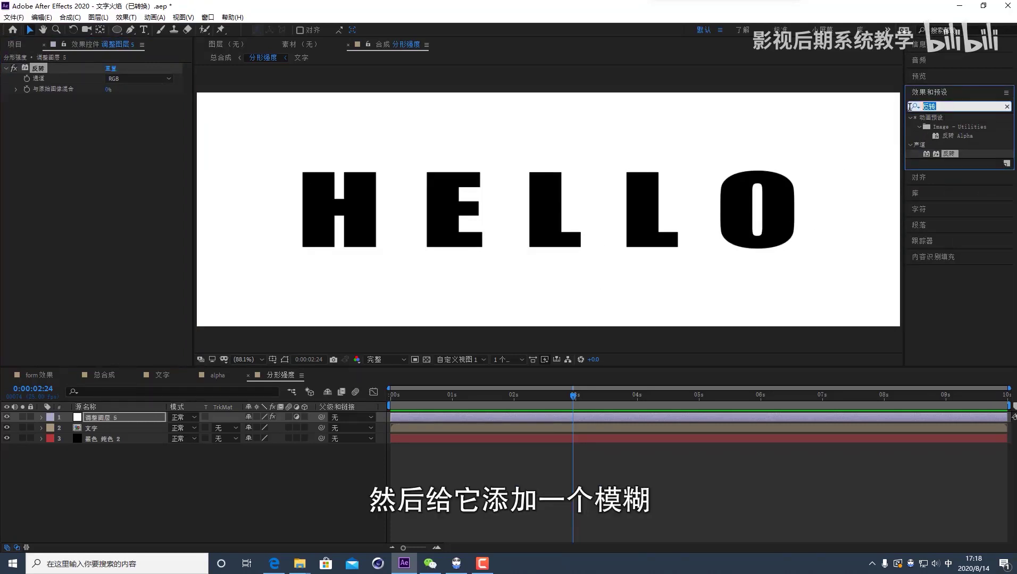
{"action": "type", "text": "快速"}
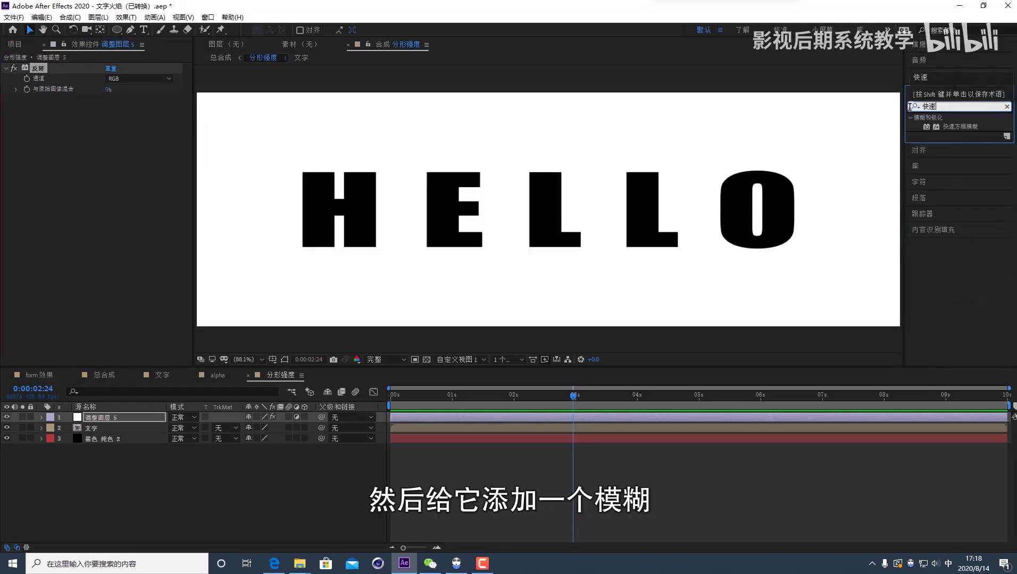
{"action": "double_click", "coordinate": [955, 126]}
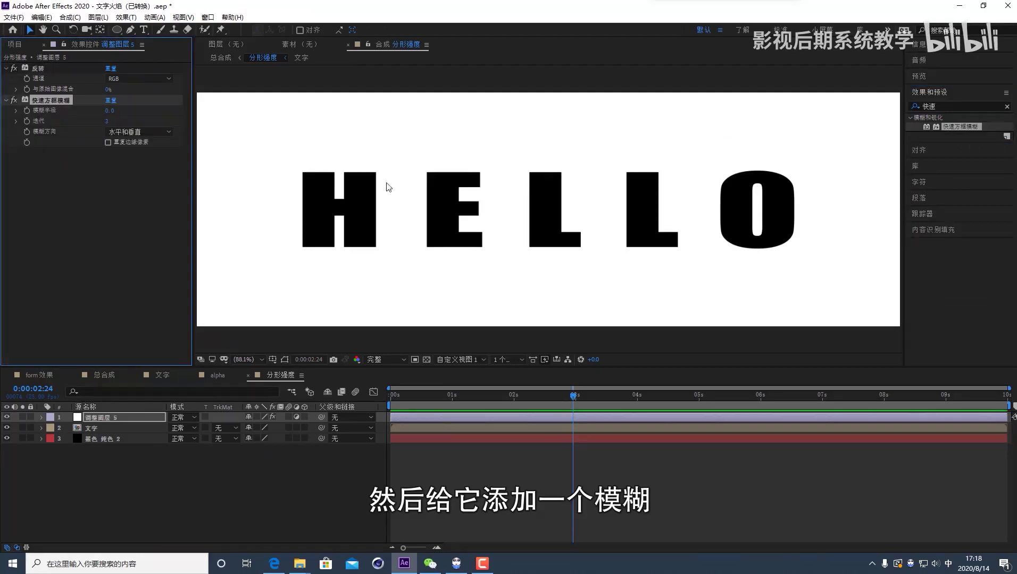
{"action": "left_click_drag", "start_coordinate": [109, 111], "coordinate": [117, 110]}
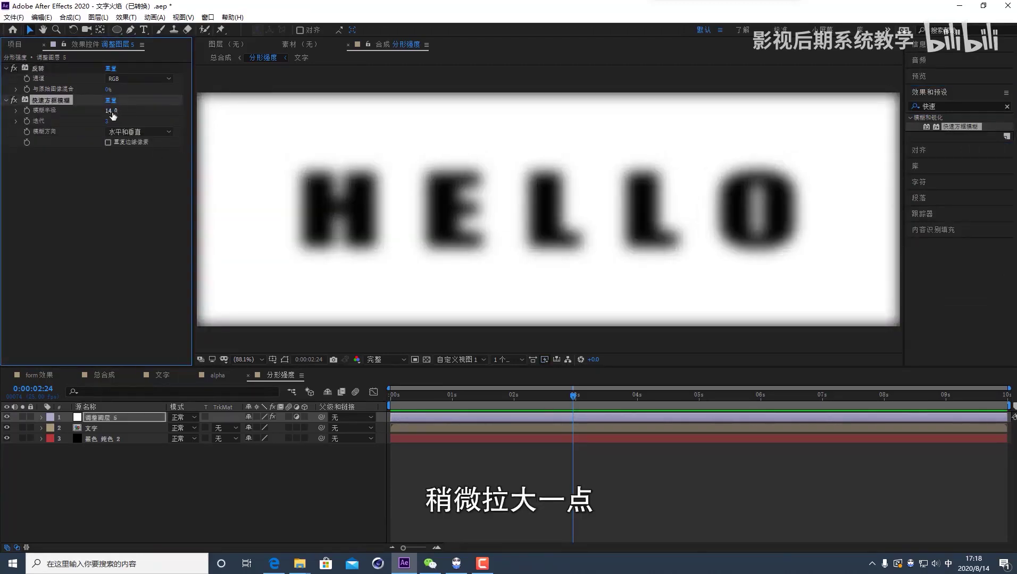
{"action": "left_click_drag", "start_coordinate": [112, 113], "coordinate": [116, 114]}
{"action": "left_click", "coordinate": [89, 181]}
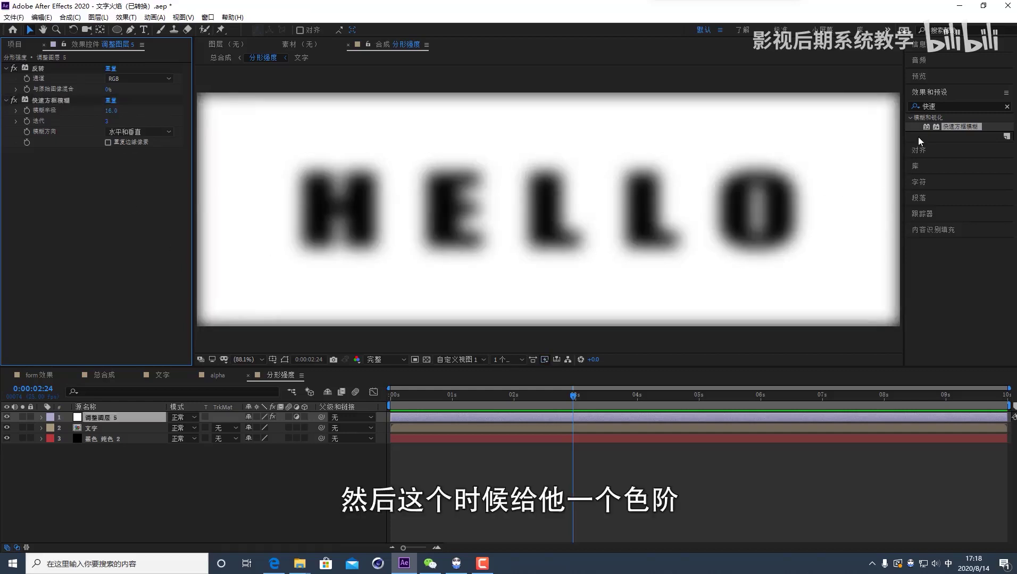
Step: Find the 色阶 effect and apply it to the adjustment layer after the blur
{"action": "left_click", "coordinate": [936, 106]}
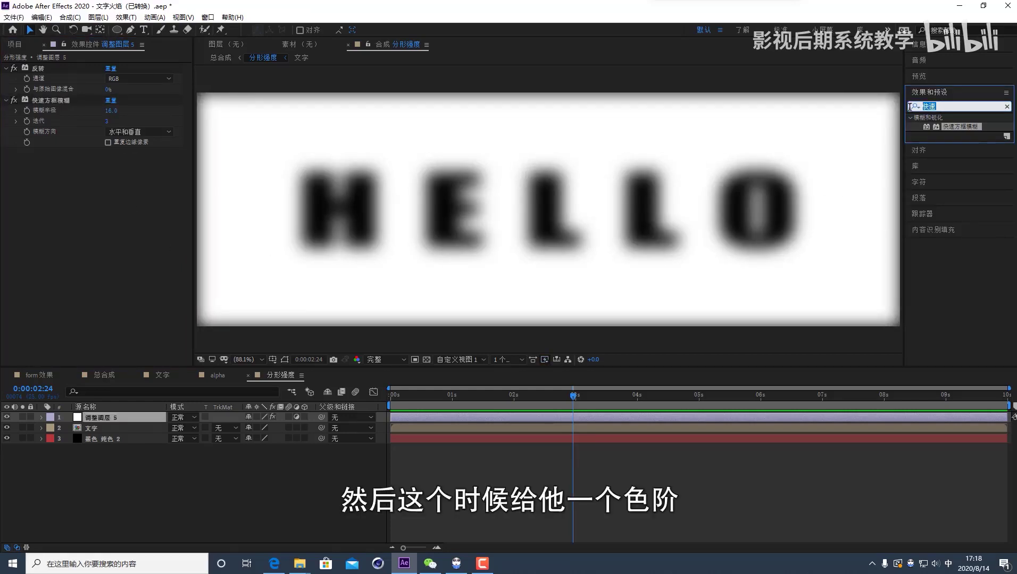
{"action": "type", "text": "色阶"}
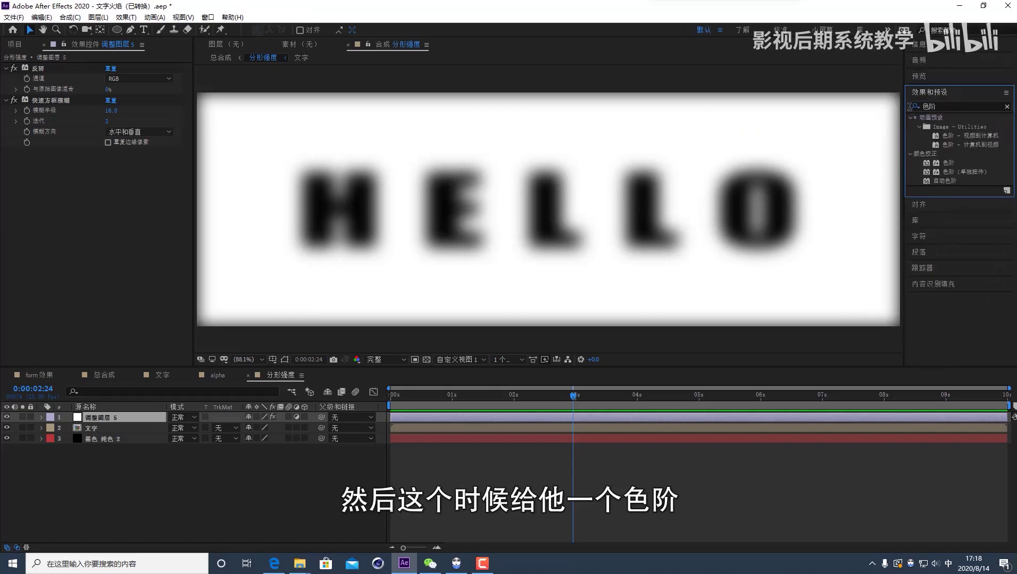
{"action": "left_click", "coordinate": [951, 162]}
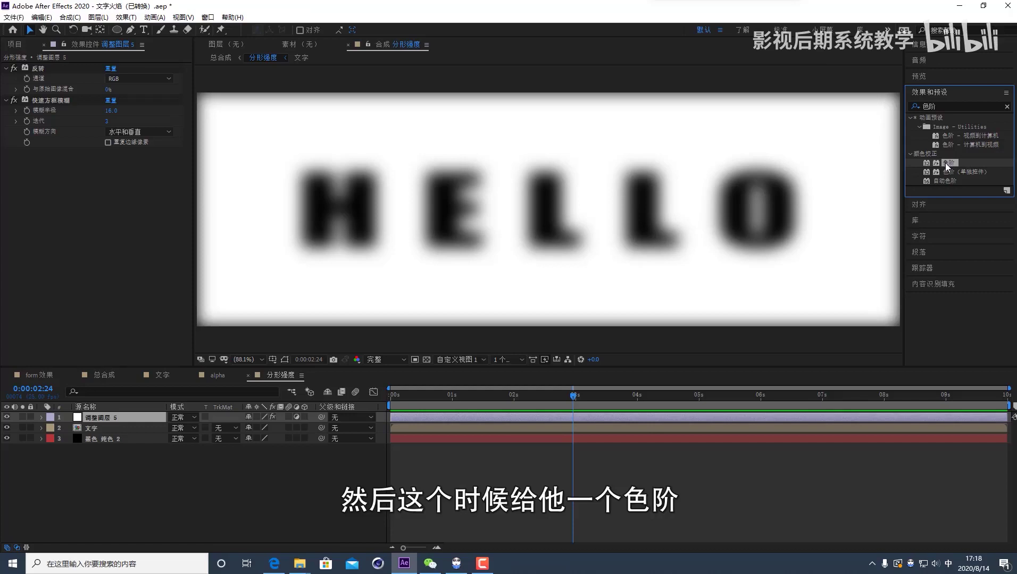
{"action": "left_click_drag", "start_coordinate": [945, 163], "coordinate": [255, 230]}
Step: Strengthen the blurred text's contrast in 色阶 with 输入黑色 about 81, 输入白色 about 230 and 灰度系数 about 1.3
{"action": "mouse_move", "coordinate": [170, 225]}
{"action": "left_mouse_down"}
{"action": "mouse_move", "coordinate": [127, 230]}
{"action": "mouse_move", "coordinate": [172, 230]}
{"action": "left_mouse_up"}
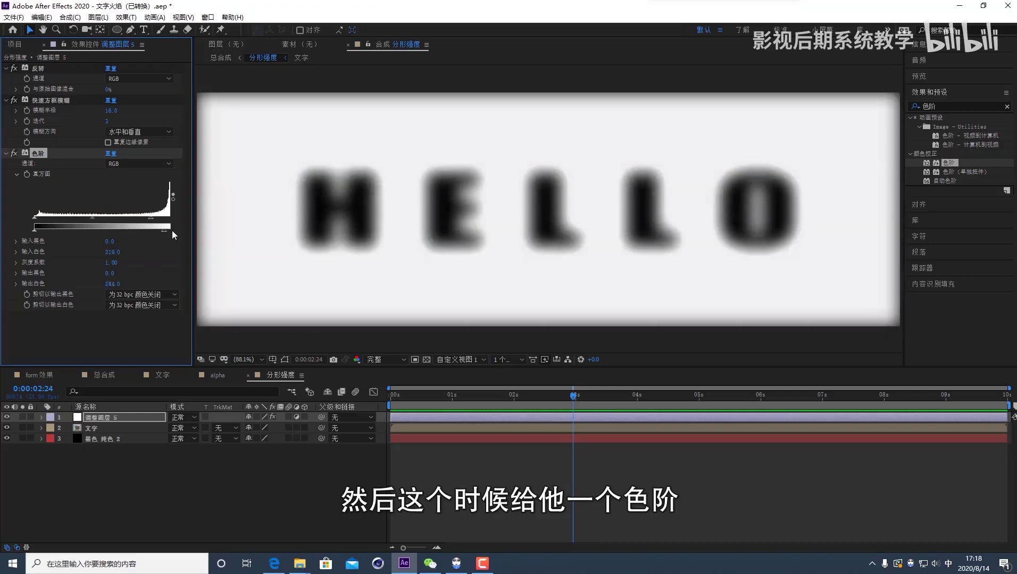
{"action": "left_click_drag", "start_coordinate": [41, 218], "coordinate": [74, 217]}
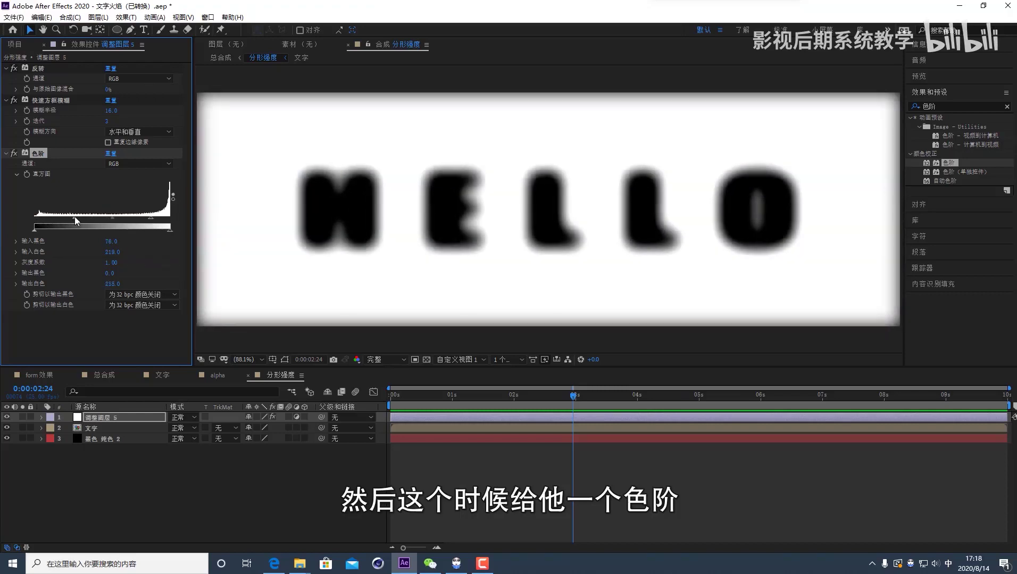
{"action": "left_click_drag", "start_coordinate": [151, 218], "coordinate": [51, 220]}
{"action": "left_click_drag", "start_coordinate": [130, 217], "coordinate": [155, 218]}
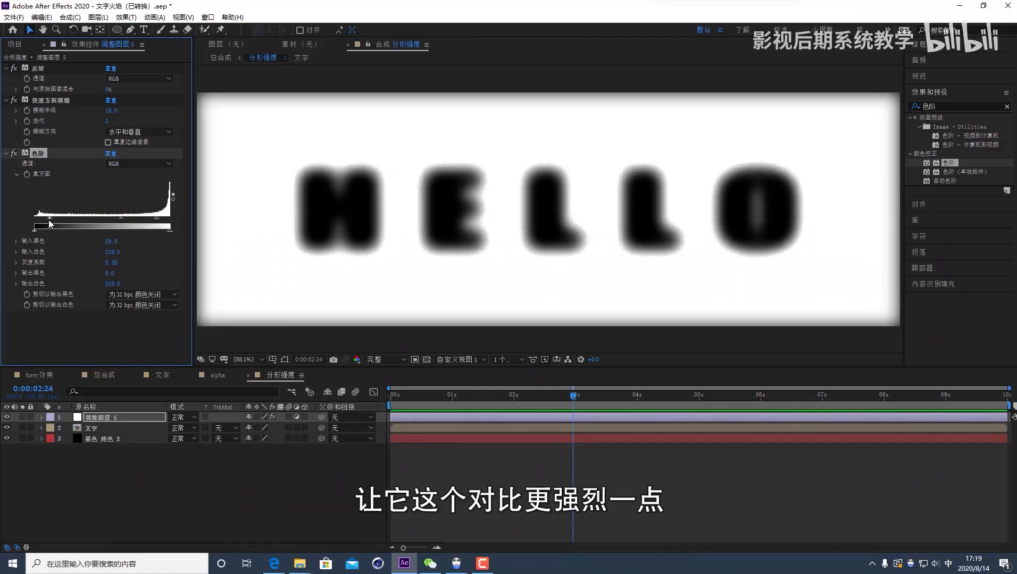
{"action": "left_click_drag", "start_coordinate": [49, 218], "coordinate": [111, 217]}
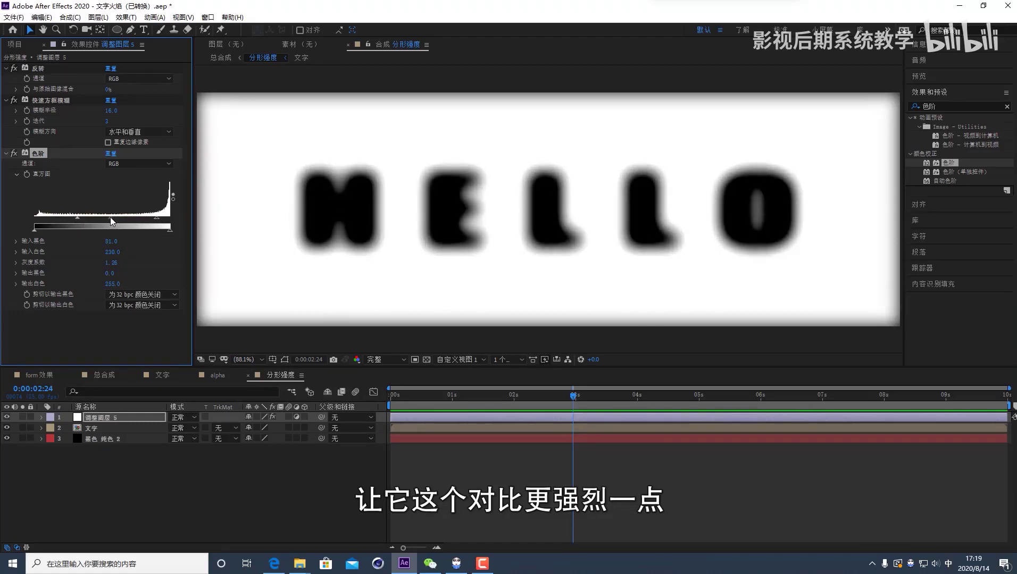
Step: Pre-compose the adjustment layer, the 文字 layer and the black solid in the 分形强度 composition into a single layer
{"action": "scroll", "coordinate": [721, 211], "scroll_direction": "down", "scroll_amount": 4}
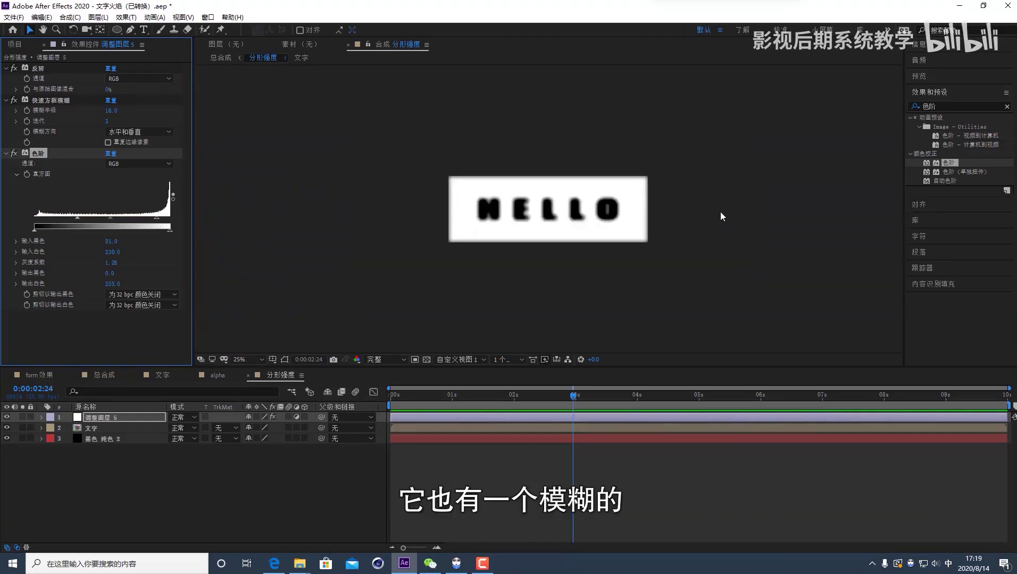
{"action": "scroll", "coordinate": [719, 211], "scroll_direction": "up", "scroll_amount": 2}
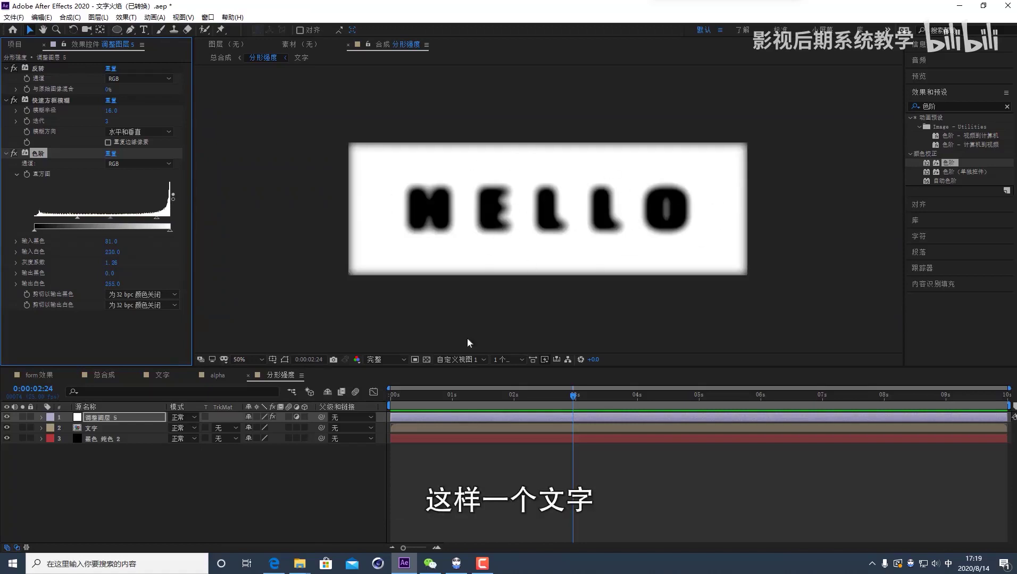
{"action": "left_click", "coordinate": [490, 129]}
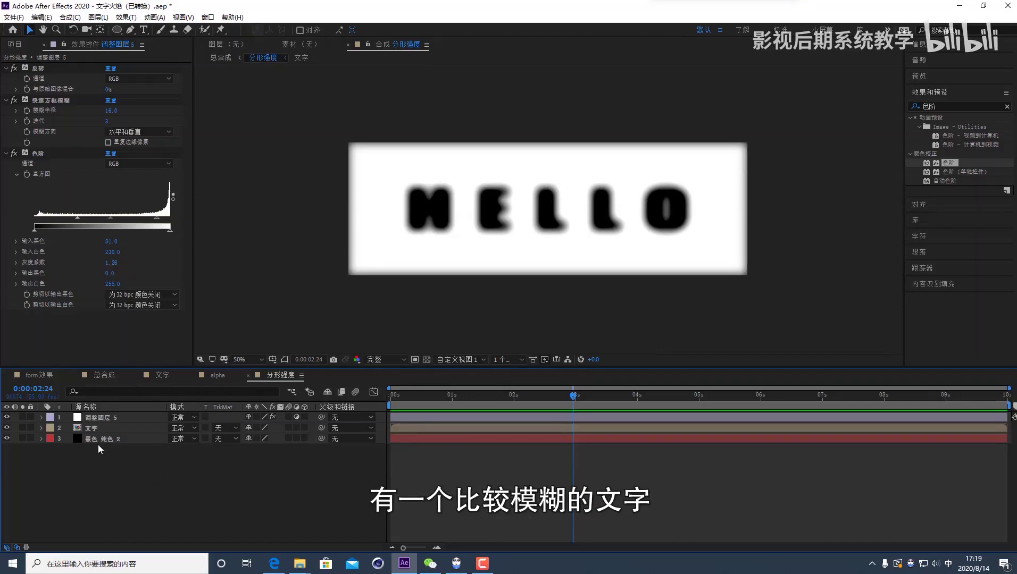
{"action": "left_click_drag", "start_coordinate": [98, 445], "coordinate": [95, 421]}
{"action": "key", "text": "ctrl+shift+c"}
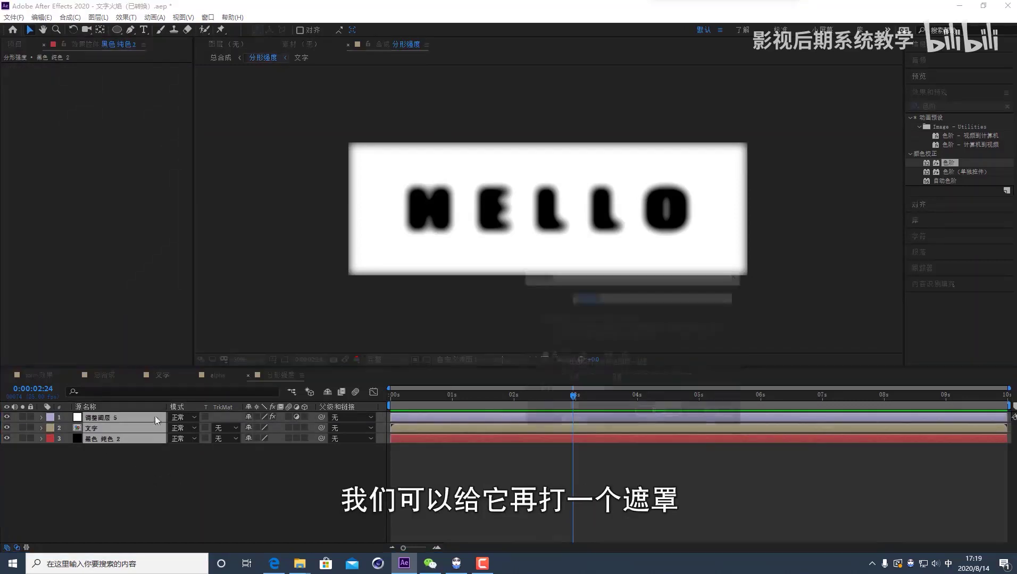
{"action": "left_click", "coordinate": [653, 347]}
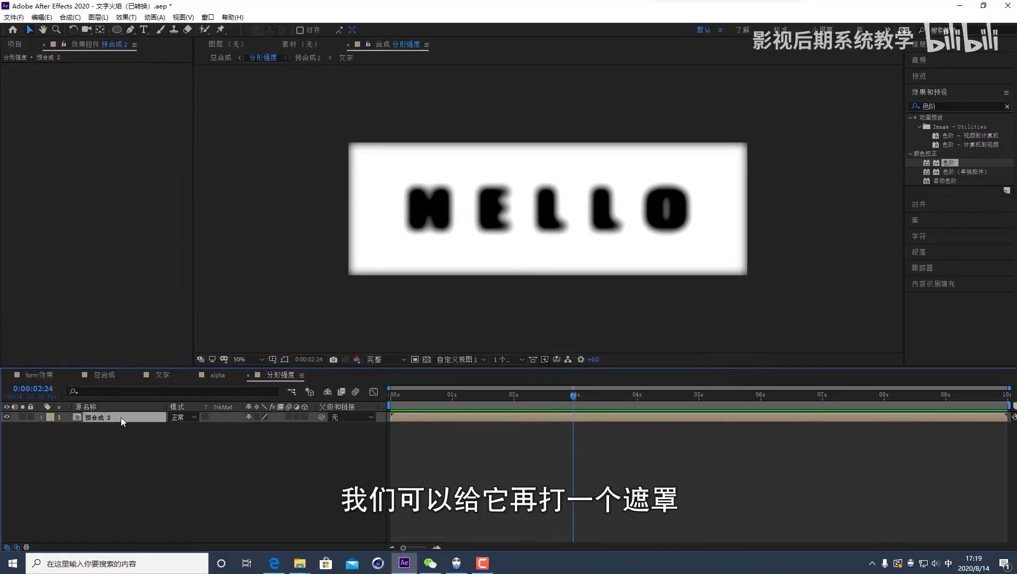
Step: Draw a rectangular mask on the pre-composed layer, keeping the upper part of the image down to just below the HELLO letters
{"action": "left_click_drag", "start_coordinate": [117, 30], "coordinate": [119, 31]}
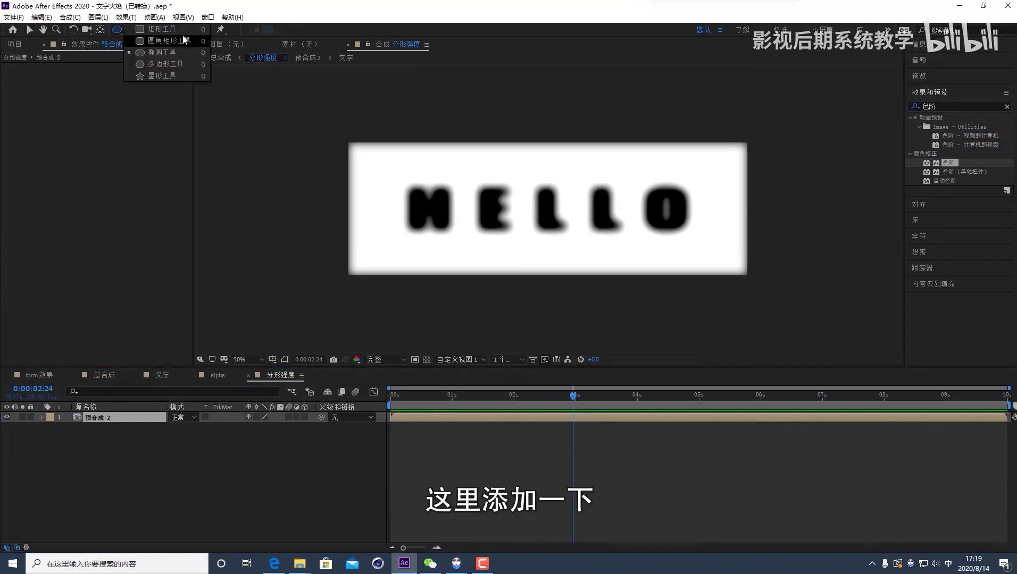
{"action": "left_click", "coordinate": [141, 38]}
{"action": "left_click_drag", "start_coordinate": [318, 124], "coordinate": [780, 236]}
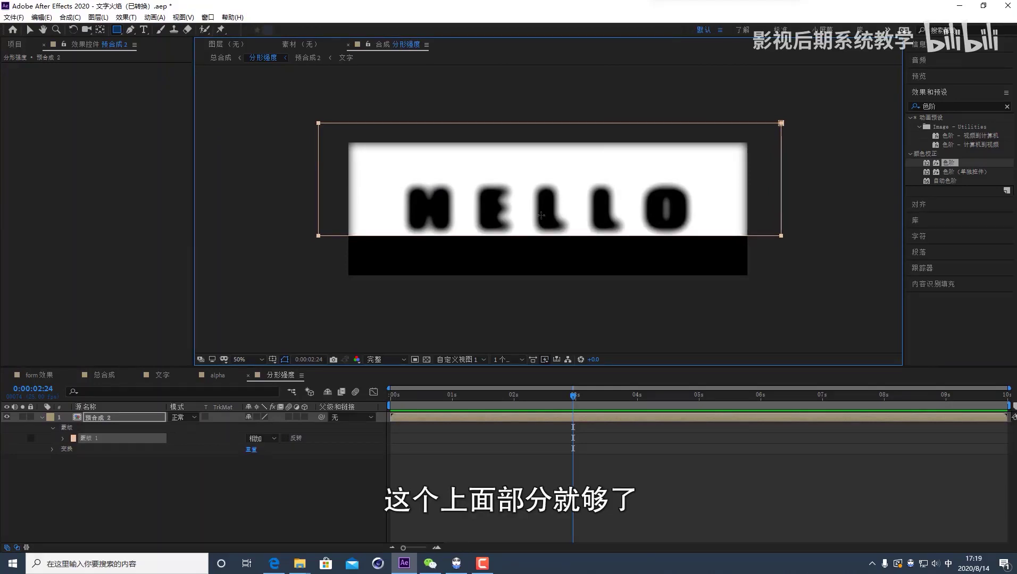
Step: Nudge the rectangular mask slightly upward so its lower edge sits closer to the bottom of the letters
{"action": "key", "text": "v"}
{"action": "key", "text": "shift"}
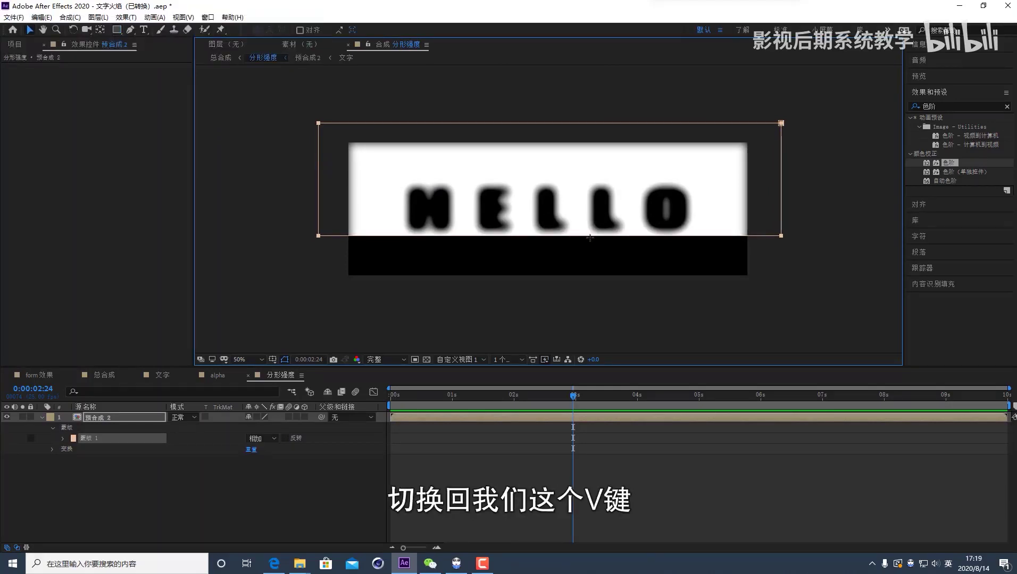
{"action": "key", "text": "Up"}
{"action": "key", "text": "Up"}
{"action": "key", "text": "Up"}
{"action": "key", "text": "Up"}
{"action": "key", "text": "Up"}
{"action": "key", "text": "Up"}
{"action": "key", "text": "Up"}
{"action": "key", "text": "Up"}
{"action": "key", "text": "Up"}
{"action": "key", "text": "Up"}
{"action": "key", "text": "Up"}
{"action": "key", "text": "Up"}
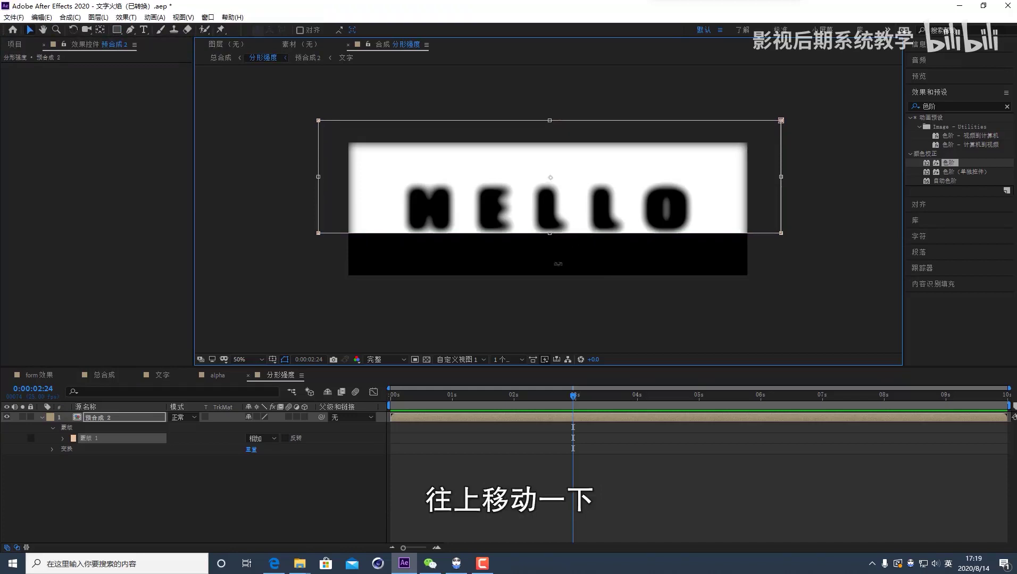
Step: Soften the mask's edges by setting 蒙版羽化 to about 47 pixels
{"action": "left_click", "coordinate": [63, 438]}
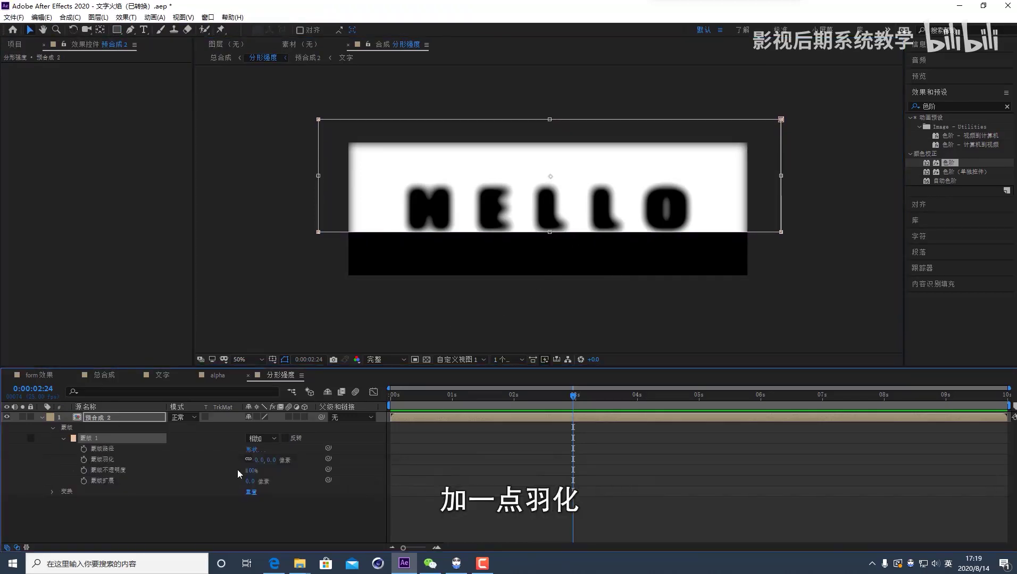
{"action": "left_click_drag", "start_coordinate": [259, 460], "coordinate": [282, 461]}
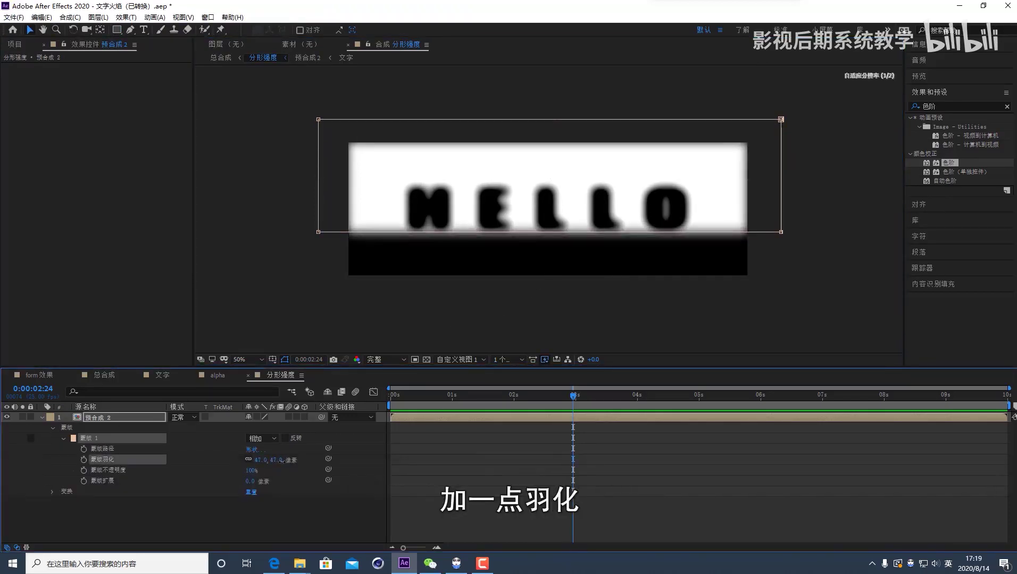
{"action": "left_click", "coordinate": [324, 531]}
Step: Return to the 总合成 composition, select the form layer and hide the 分形强度 layer
{"action": "left_click", "coordinate": [104, 375]}
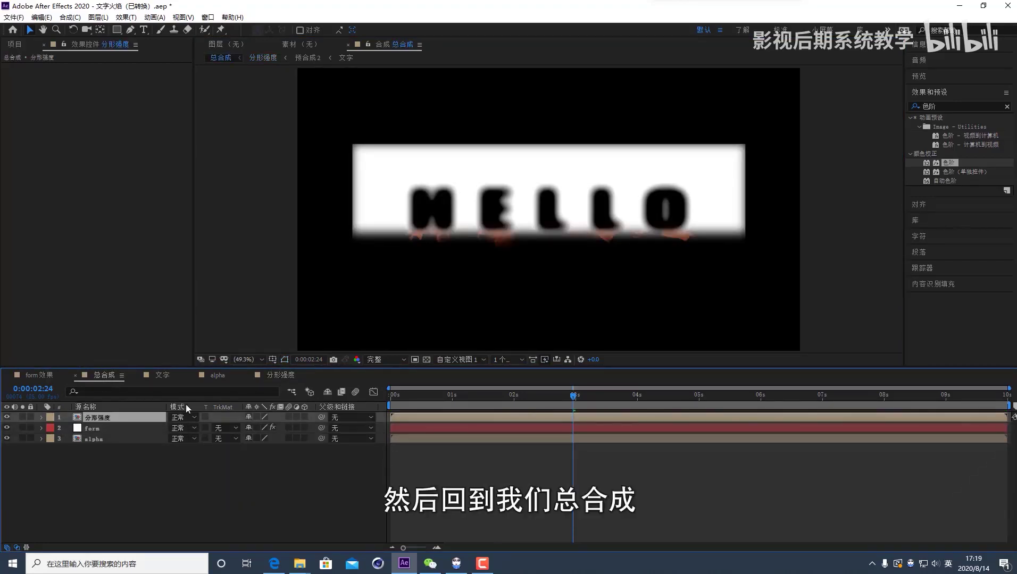
{"action": "left_click", "coordinate": [104, 428]}
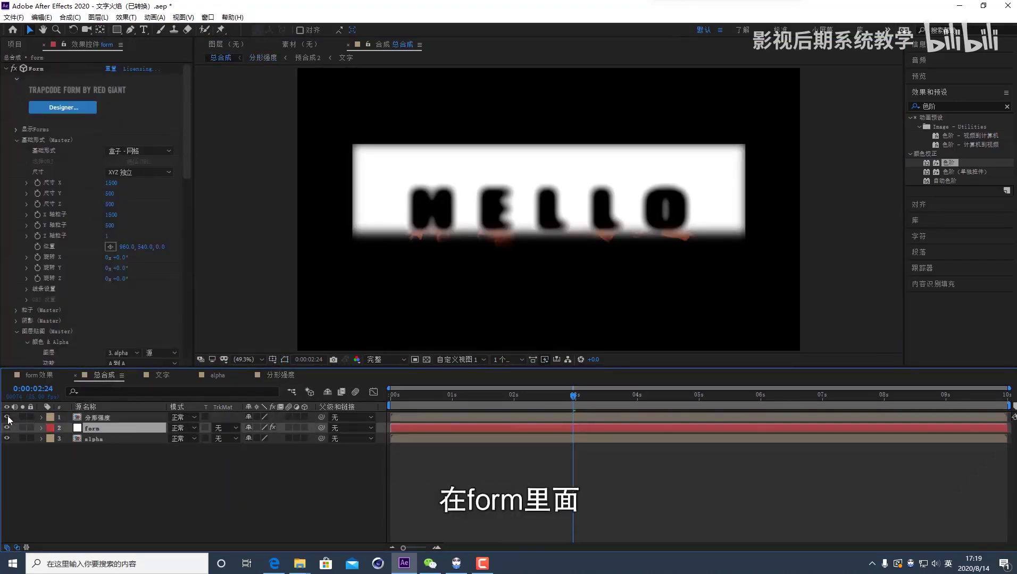
{"action": "left_click", "coordinate": [7, 417]}
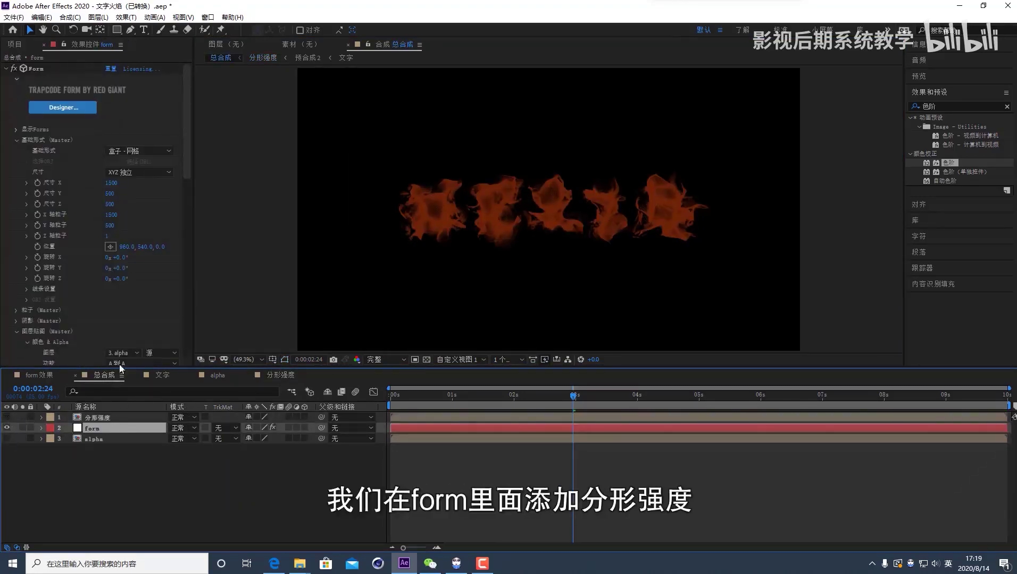
Step: Expand the 分形强度 layer map settings in the Form effect and open its 图层 choices
{"action": "scroll", "coordinate": [75, 280], "scroll_direction": "down", "scroll_amount": 5}
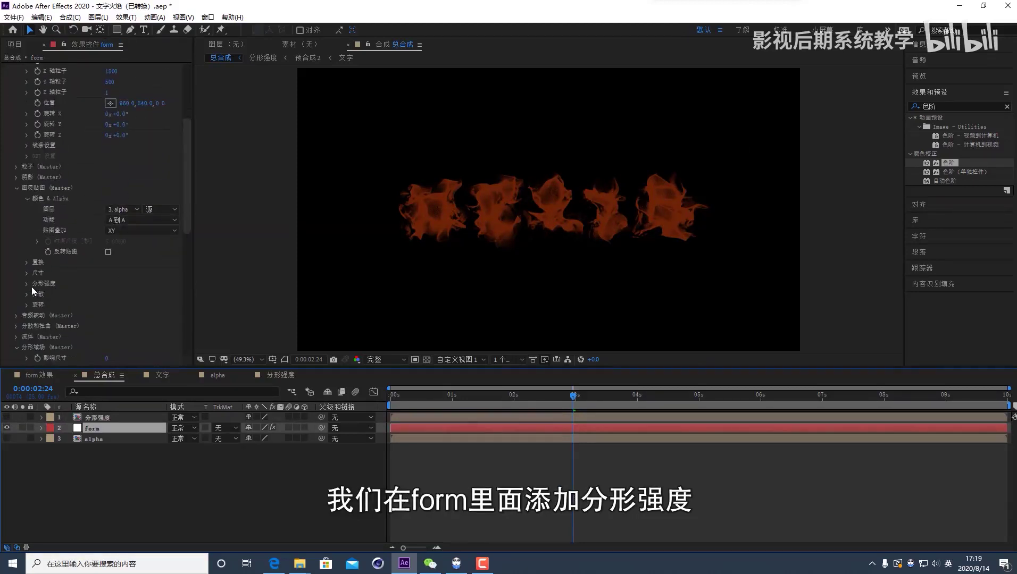
{"action": "left_click", "coordinate": [25, 286]}
{"action": "left_click", "coordinate": [116, 294]}
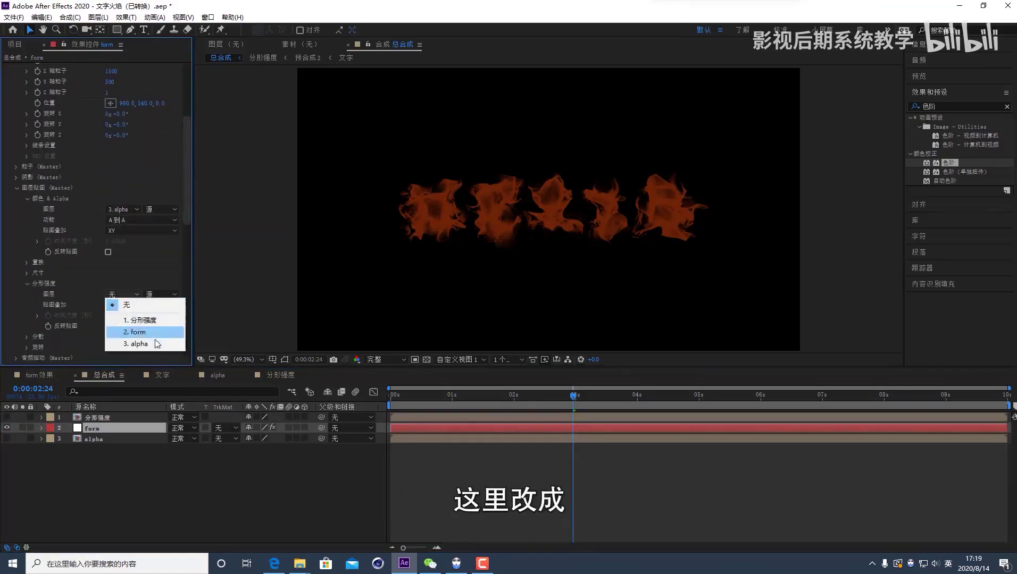
Step: Map the Form effect's 分形强度 to layer 1. 分形强度 with 贴图叠加 set to XY, and check the flames around 0:00:03:13
{"action": "left_click", "coordinate": [143, 320]}
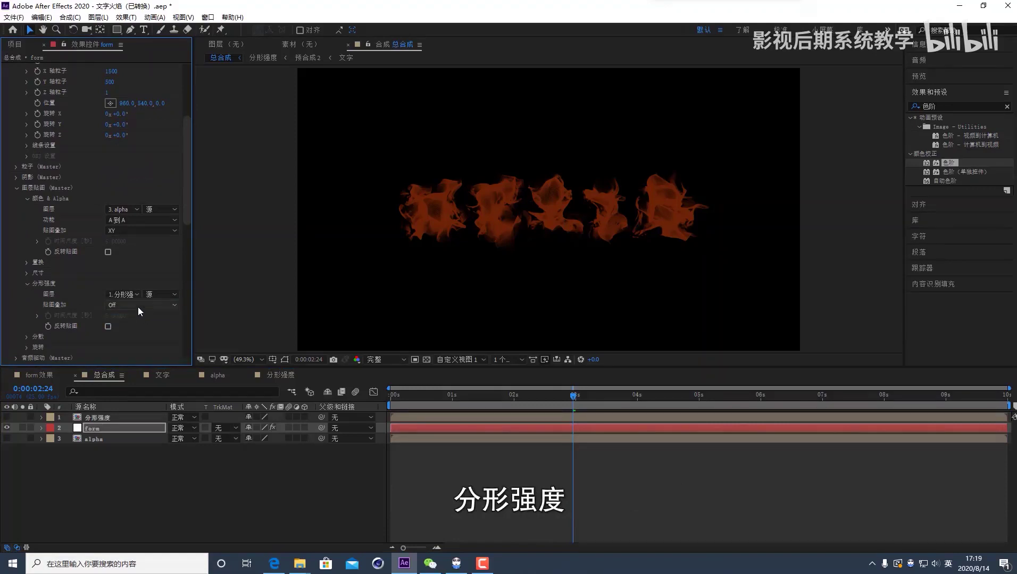
{"action": "left_click", "coordinate": [138, 307]}
{"action": "left_click", "coordinate": [124, 327]}
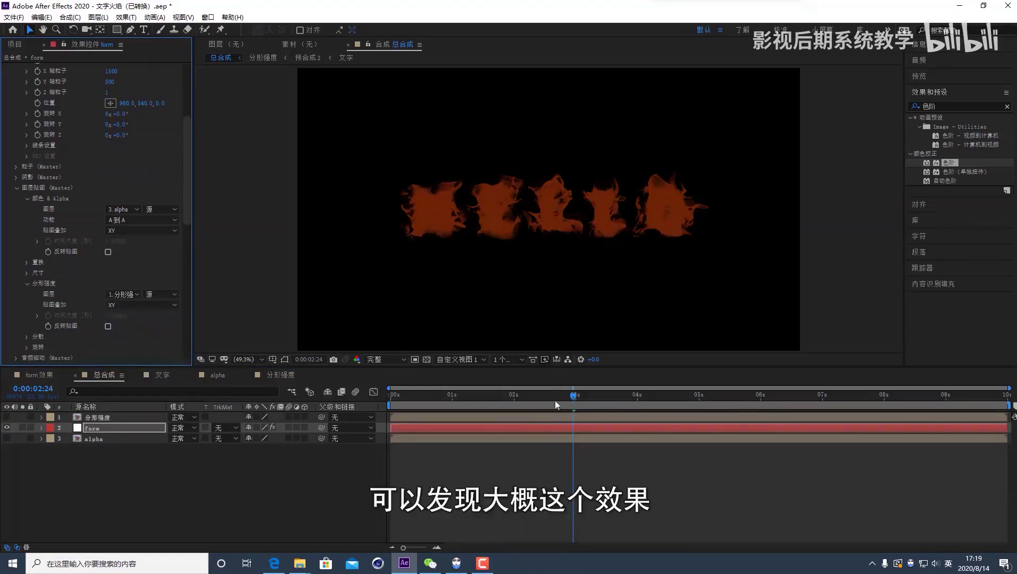
{"action": "left_click_drag", "start_coordinate": [536, 401], "coordinate": [607, 398]}
{"action": "scroll", "coordinate": [515, 219], "scroll_direction": "down", "scroll_amount": 2}
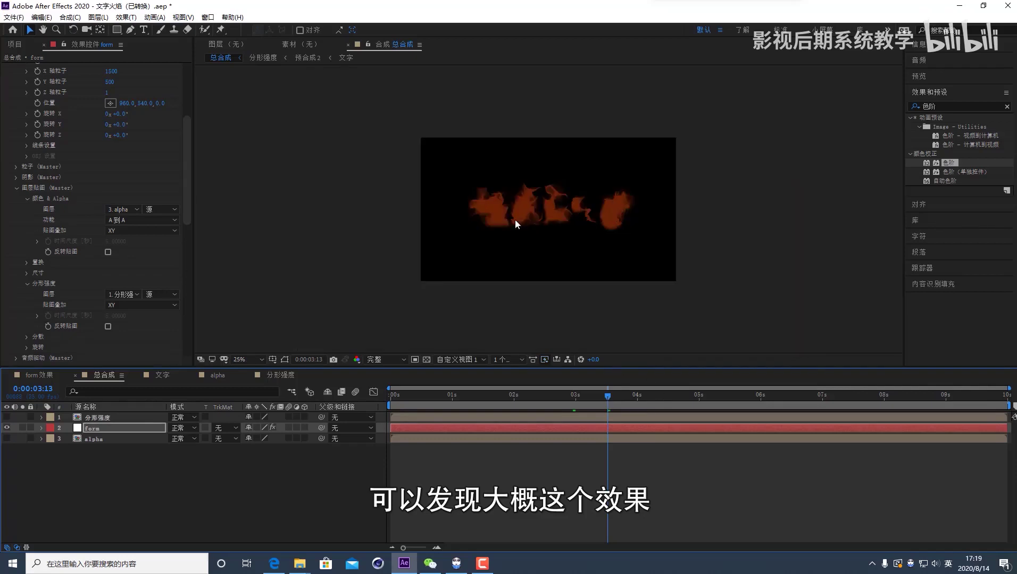
{"action": "scroll", "coordinate": [583, 245], "scroll_direction": "up", "scroll_amount": 2}
{"action": "scroll", "coordinate": [143, 282], "scroll_direction": "down", "scroll_amount": 3}
Step: Set the blend mode (混合模式) in the Form effect's 粒子 (Master) settings to 添加
{"action": "scroll", "coordinate": [142, 295], "scroll_direction": "up", "scroll_amount": 6}
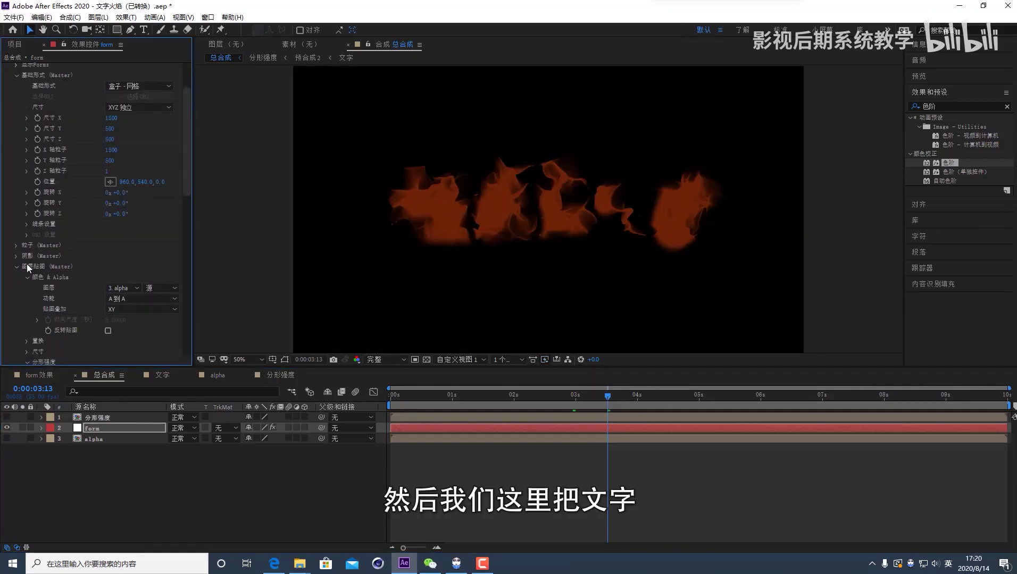
{"action": "left_click", "coordinate": [14, 245]}
{"action": "scroll", "coordinate": [104, 261], "scroll_direction": "down", "scroll_amount": 8}
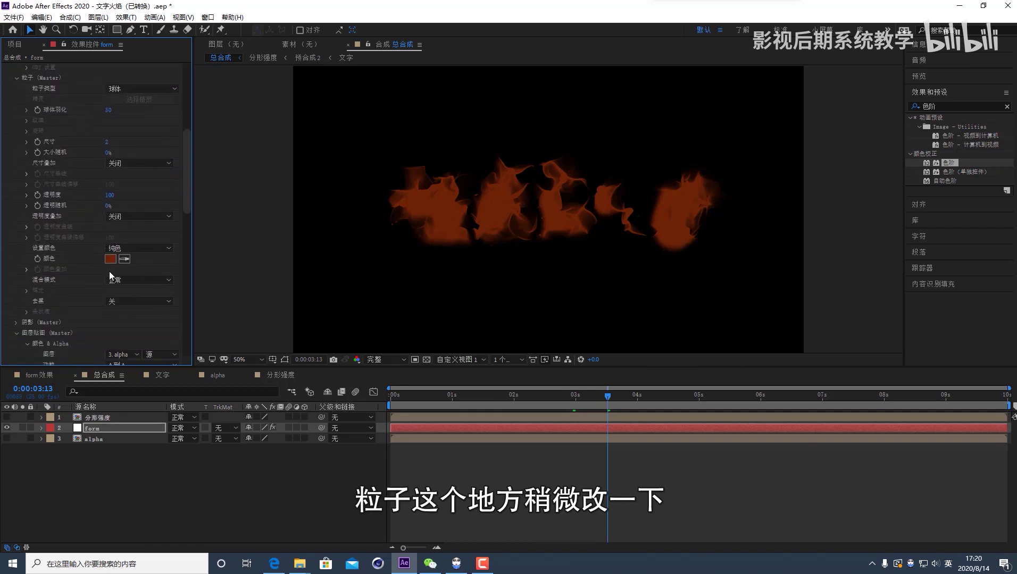
{"action": "left_click", "coordinate": [136, 284]}
{"action": "left_click", "coordinate": [131, 301]}
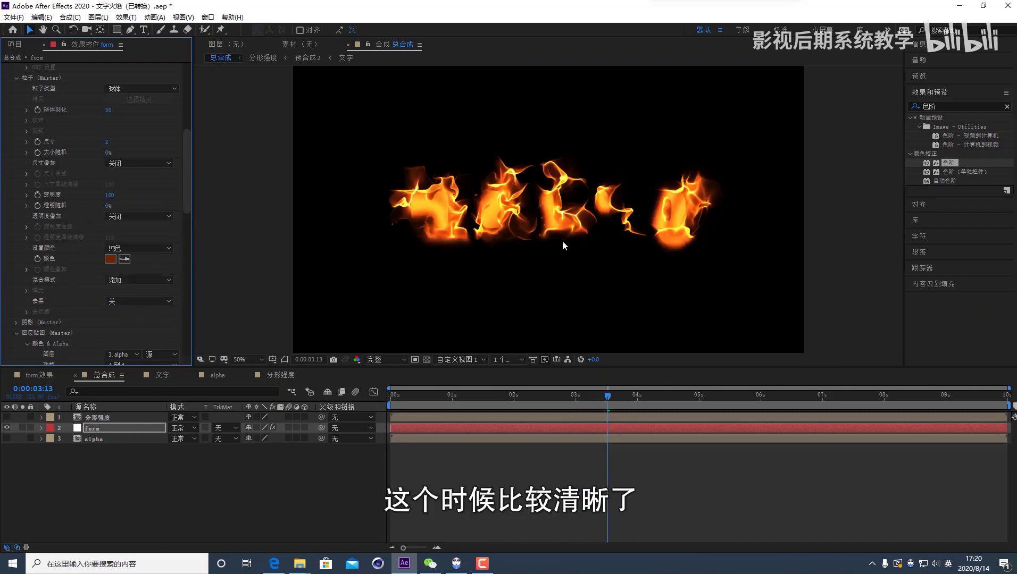
Step: Scrub and play the 总合成 composition between about 1 and 6.5 seconds to examine how the text burns
{"action": "left_click", "coordinate": [506, 396]}
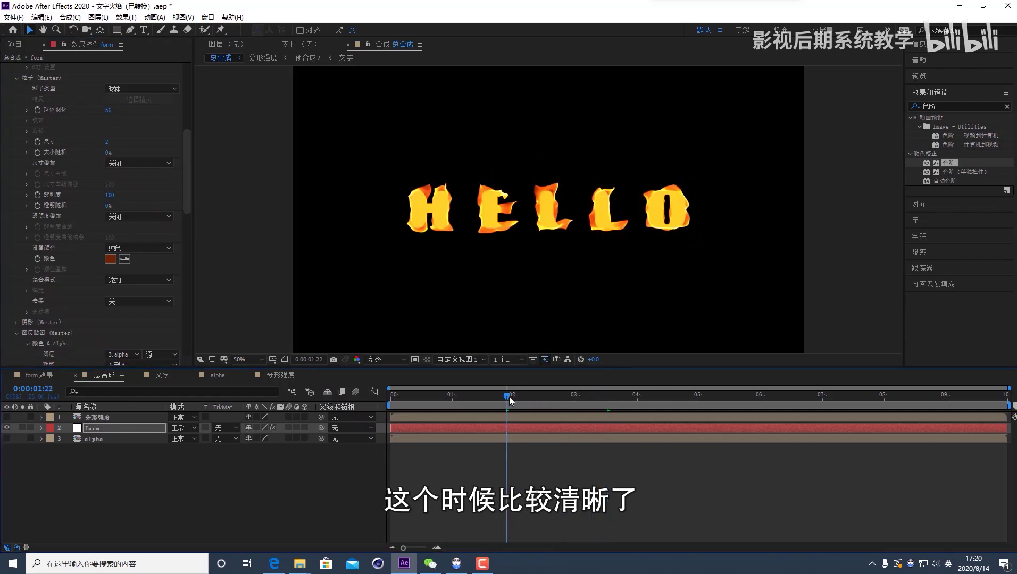
{"action": "left_click_drag", "start_coordinate": [516, 396], "coordinate": [462, 401]}
{"action": "key", "text": "space"}
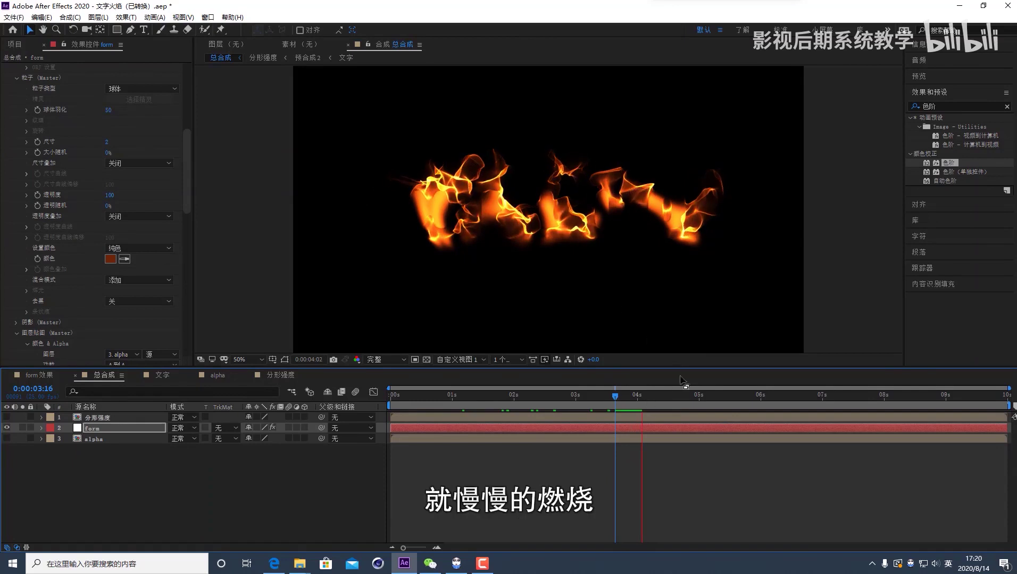
{"action": "left_click_drag", "start_coordinate": [649, 397], "coordinate": [782, 397]}
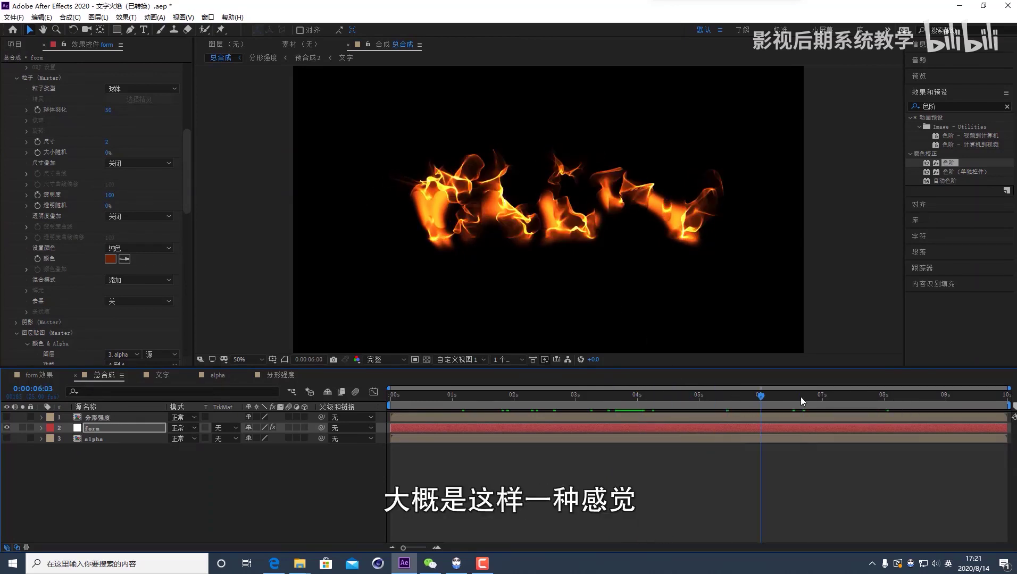
{"action": "left_click", "coordinate": [801, 396]}
Step: Examine the alpha composition's animation, then compare it with the flames in 总合成 around 0:00:04:18
{"action": "left_click", "coordinate": [726, 439]}
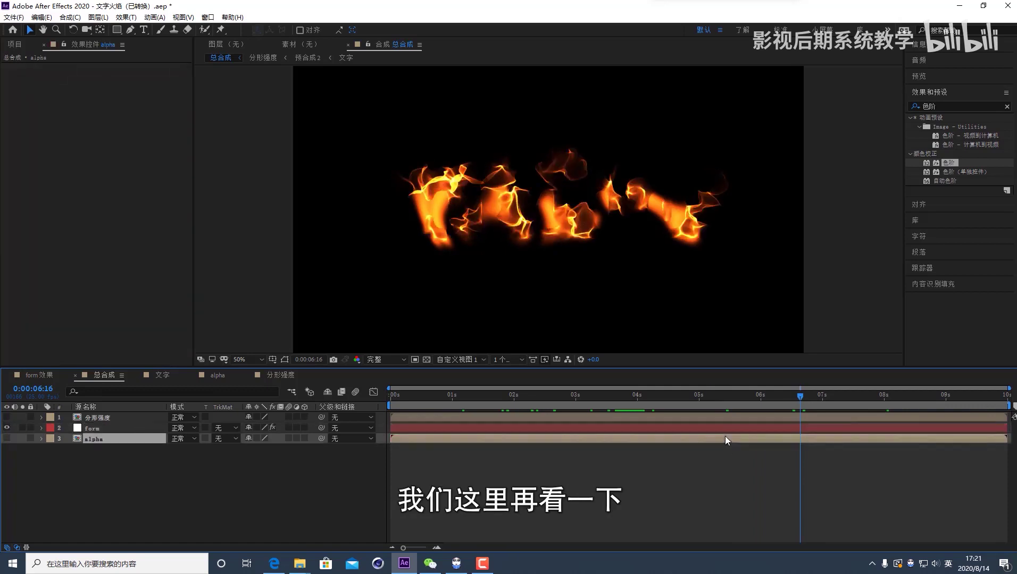
{"action": "left_click", "coordinate": [112, 420]}
{"action": "left_click", "coordinate": [97, 439]}
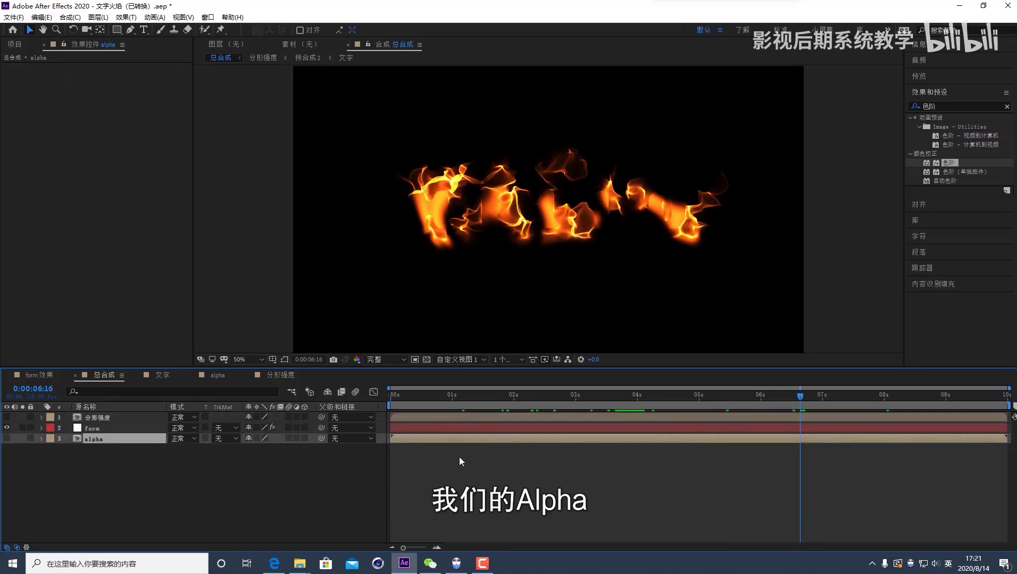
{"action": "double_click", "coordinate": [127, 439]}
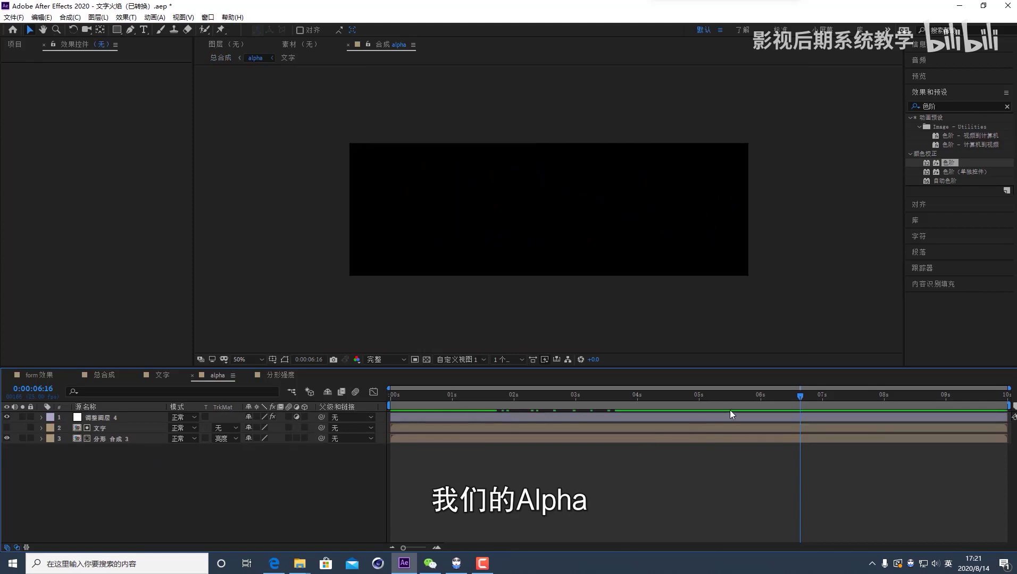
{"action": "left_click", "coordinate": [732, 396]}
{"action": "left_click_drag", "start_coordinate": [731, 395], "coordinate": [622, 416]}
{"action": "key", "text": "space"}
{"action": "left_click", "coordinate": [104, 375]}
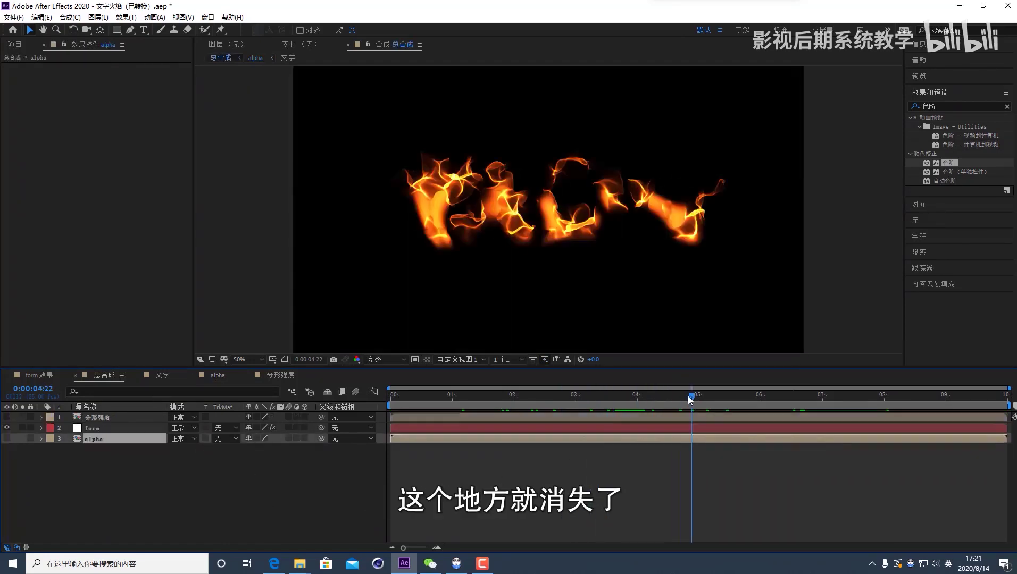
{"action": "left_click_drag", "start_coordinate": [690, 396], "coordinate": [682, 398]}
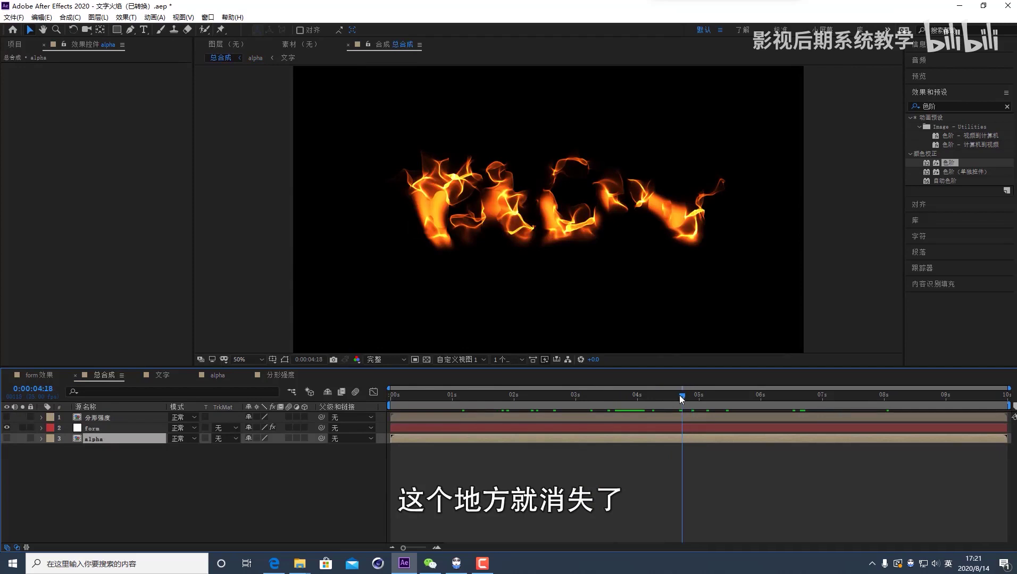
Step: In the alpha composition, keyframe the opacity of layer 分形 合成 3 from 100% at 0:00:03:18 to 0% at 0:00:04:07
{"action": "double_click", "coordinate": [114, 437]}
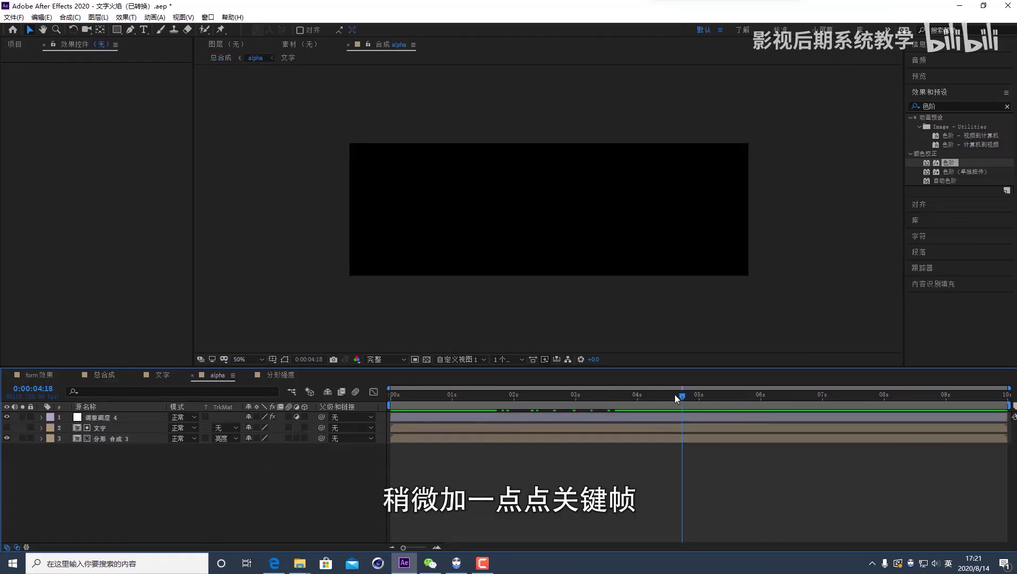
{"action": "left_click_drag", "start_coordinate": [674, 394], "coordinate": [621, 410]}
{"action": "left_click", "coordinate": [609, 431]}
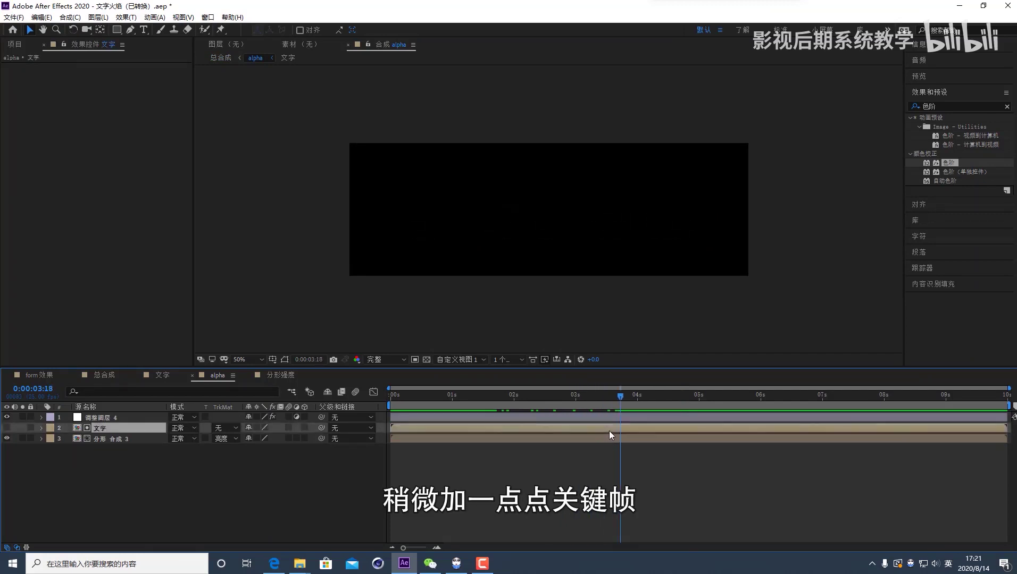
{"action": "left_click", "coordinate": [614, 441]}
{"action": "key", "text": "t"}
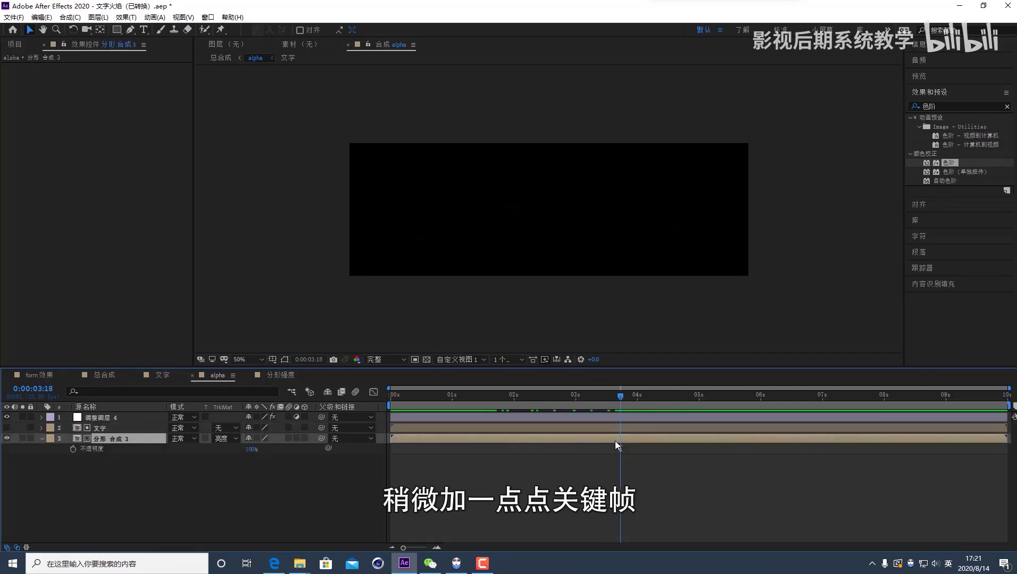
{"action": "left_click", "coordinate": [73, 449]}
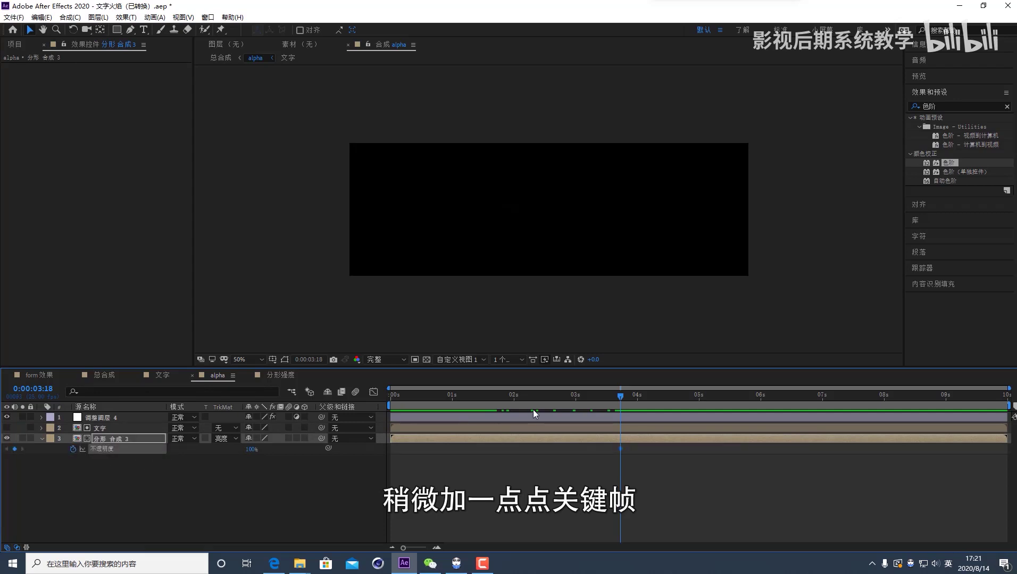
{"action": "left_click_drag", "start_coordinate": [629, 395], "coordinate": [654, 397]}
Step: Play back 总合成 from 0:00:04:01 to examine the flames' fade-out
{"action": "left_click", "coordinate": [162, 376]}
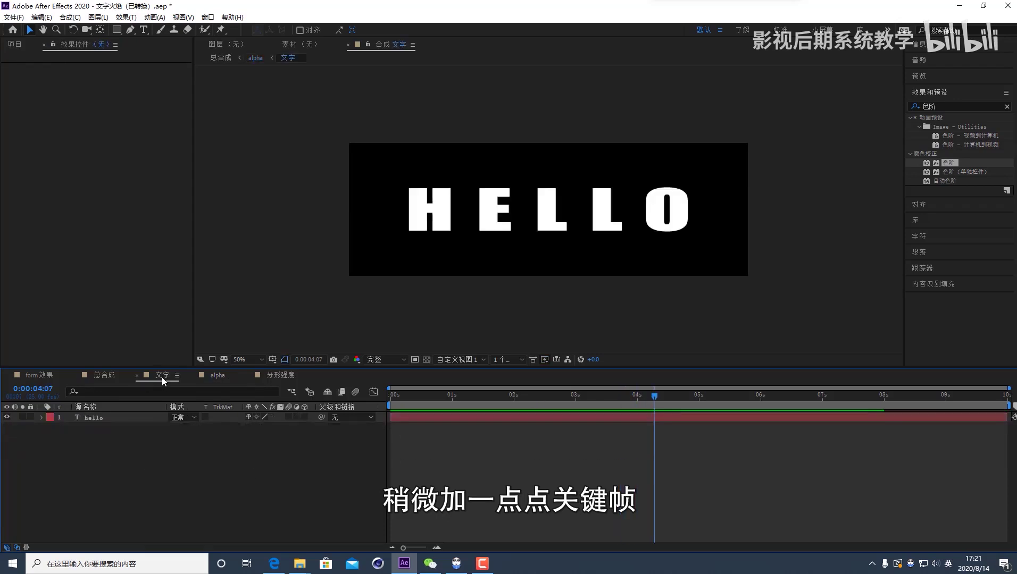
{"action": "left_click", "coordinate": [106, 377]}
{"action": "mouse_move", "coordinate": [653, 396]}
{"action": "left_mouse_down"}
{"action": "mouse_move", "coordinate": [564, 392]}
{"action": "mouse_move", "coordinate": [639, 403]}
{"action": "left_mouse_up"}
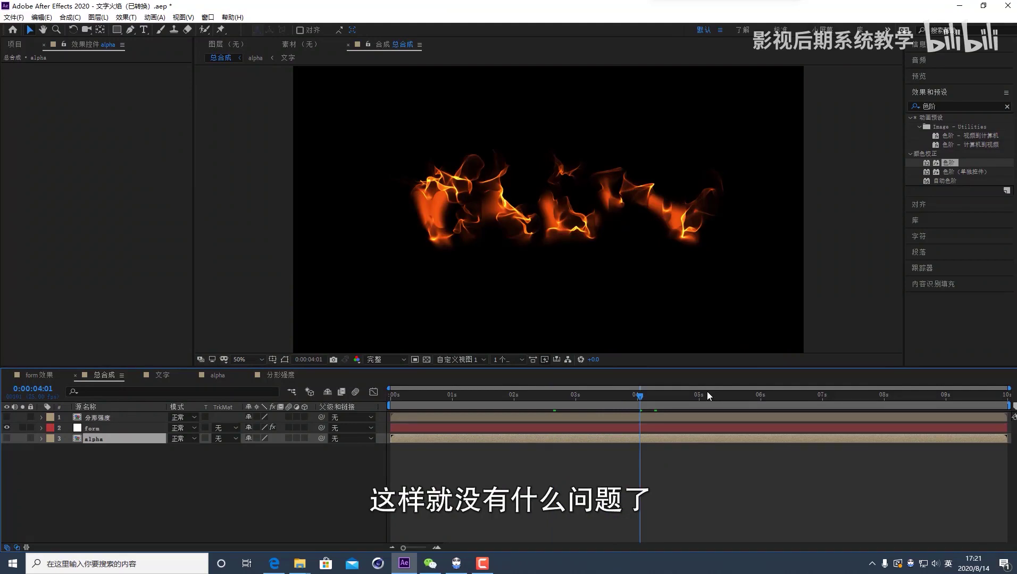
{"action": "key", "text": "space"}
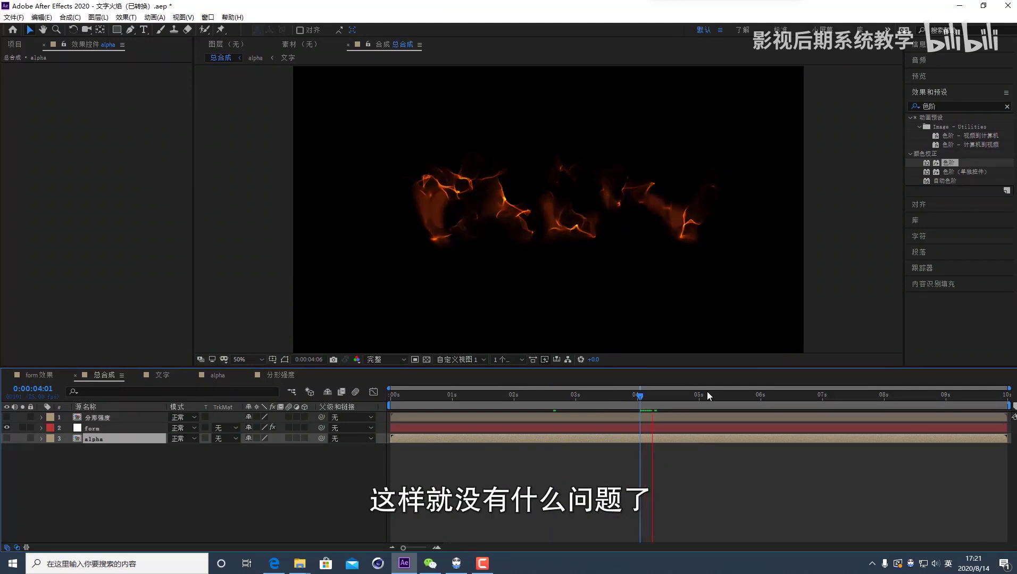
{"action": "left_click", "coordinate": [648, 396]}
Step: Turn on the transparency grid in the alpha composition and shift both opacity keyframes of 分形 合成 3 beyond six seconds to inspect the black shapes
{"action": "double_click", "coordinate": [644, 437]}
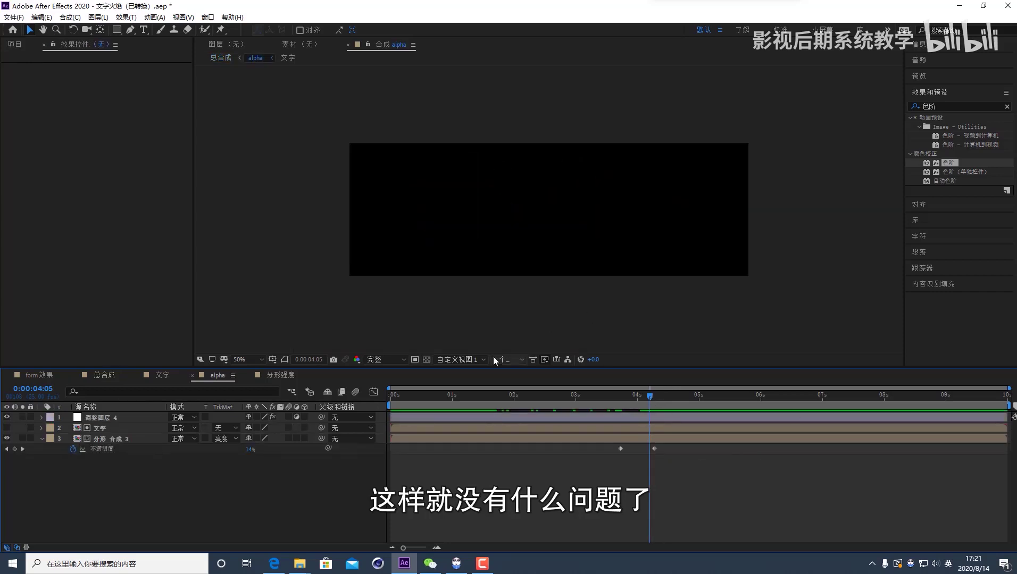
{"action": "left_click", "coordinate": [426, 360]}
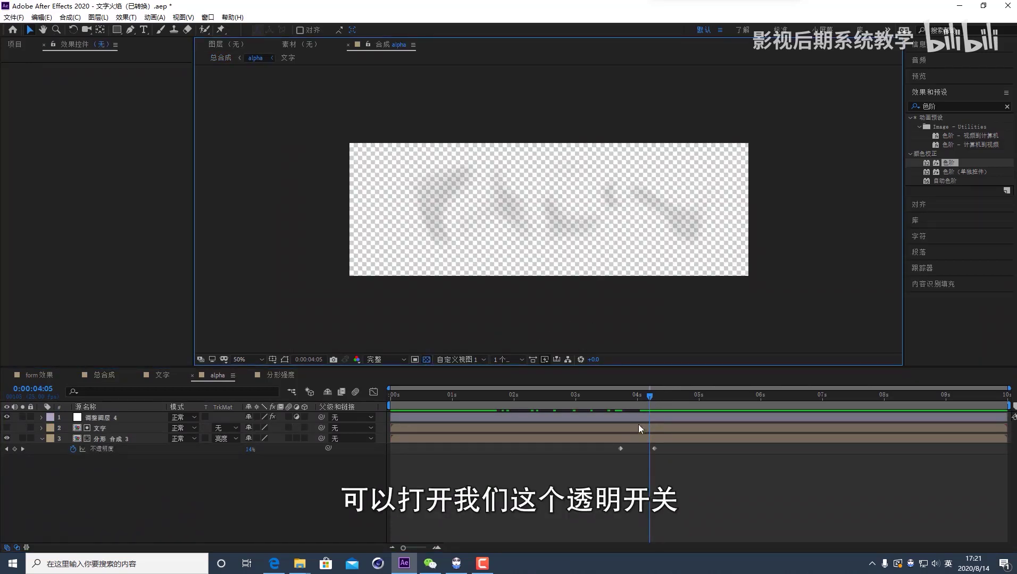
{"action": "left_click_drag", "start_coordinate": [600, 448], "coordinate": [791, 449]}
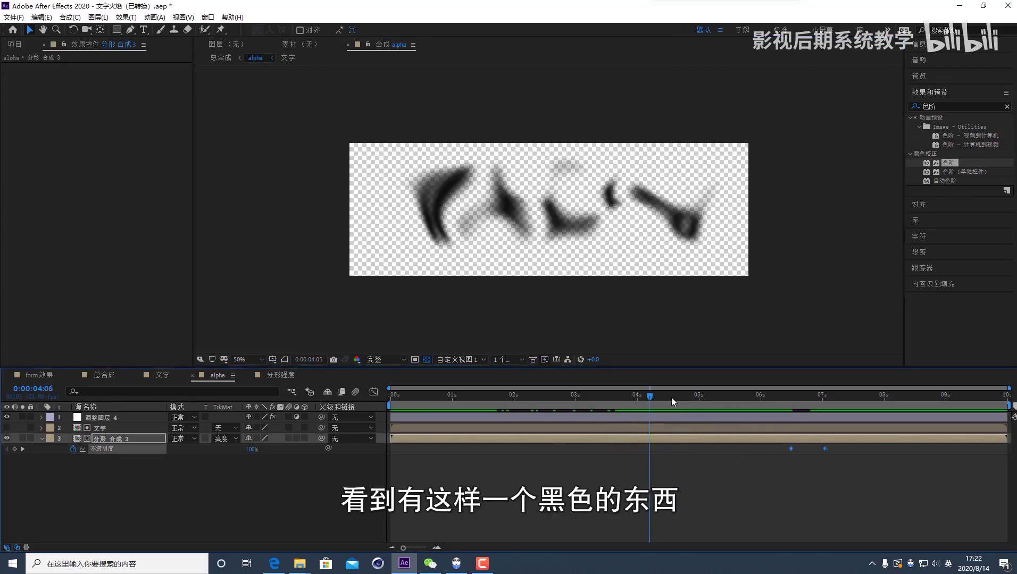
{"action": "left_click_drag", "start_coordinate": [671, 397], "coordinate": [542, 398]}
{"action": "mouse_move", "coordinate": [632, 397]}
{"action": "left_mouse_down"}
{"action": "mouse_move", "coordinate": [683, 397]}
{"action": "mouse_move", "coordinate": [508, 397]}
{"action": "mouse_move", "coordinate": [655, 397]}
{"action": "mouse_move", "coordinate": [554, 397]}
{"action": "mouse_move", "coordinate": [655, 408]}
{"action": "mouse_move", "coordinate": [556, 402]}
{"action": "mouse_move", "coordinate": [622, 402]}
{"action": "left_mouse_up"}
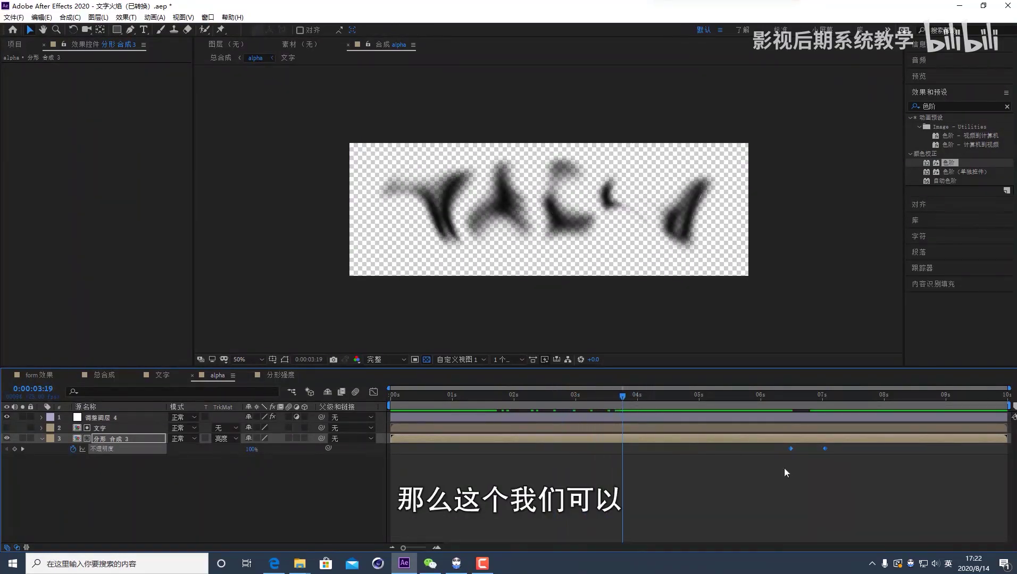
Step: Move the opacity keyframes of 分形 合成 3 to about 0:00:03:09 and 0:00:04:04 and check the fade
{"action": "left_click_drag", "start_coordinate": [789, 451], "coordinate": [613, 449]}
{"action": "left_click_drag", "start_coordinate": [825, 448], "coordinate": [688, 448]}
{"action": "left_click_drag", "start_coordinate": [671, 401], "coordinate": [594, 399]}
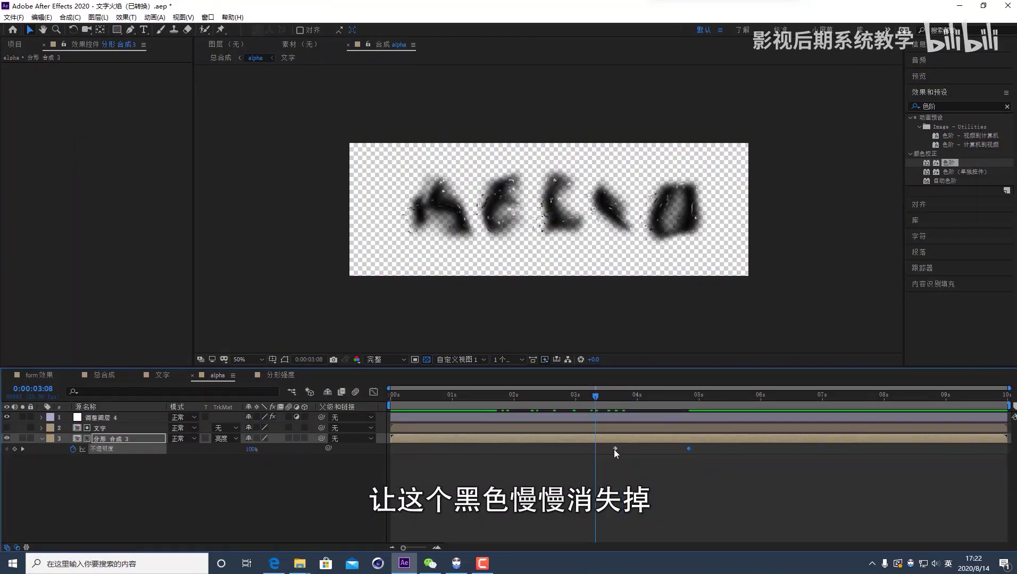
{"action": "left_click_drag", "start_coordinate": [614, 450], "coordinate": [596, 450]}
{"action": "left_click_drag", "start_coordinate": [688, 449], "coordinate": [647, 449]}
{"action": "mouse_move", "coordinate": [612, 403]}
{"action": "left_mouse_down"}
{"action": "mouse_move", "coordinate": [650, 403]}
{"action": "mouse_move", "coordinate": [631, 400]}
{"action": "left_mouse_up"}
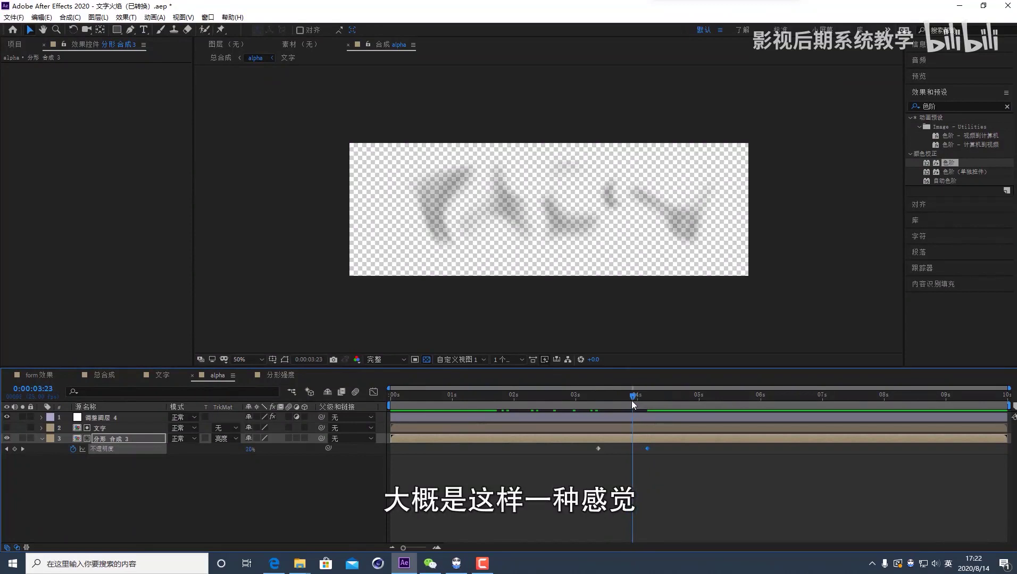
Step: Reveal the keyframes of 调整图层 4 and move the last 湍流置换 数量 and 大小 keyframes to about 0:00:03:24
{"action": "left_click", "coordinate": [631, 429]}
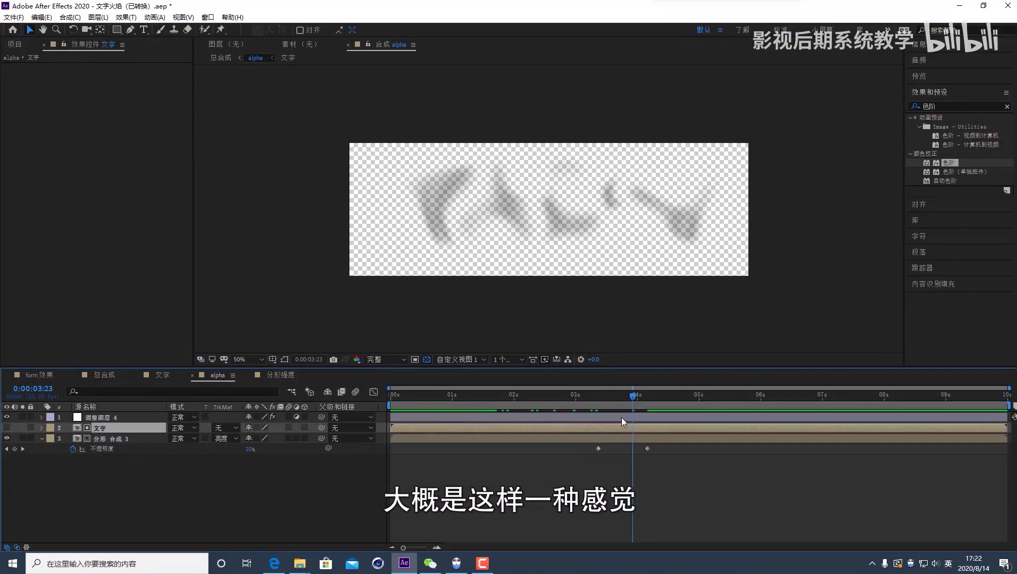
{"action": "left_click", "coordinate": [621, 418]}
{"action": "key", "text": "u"}
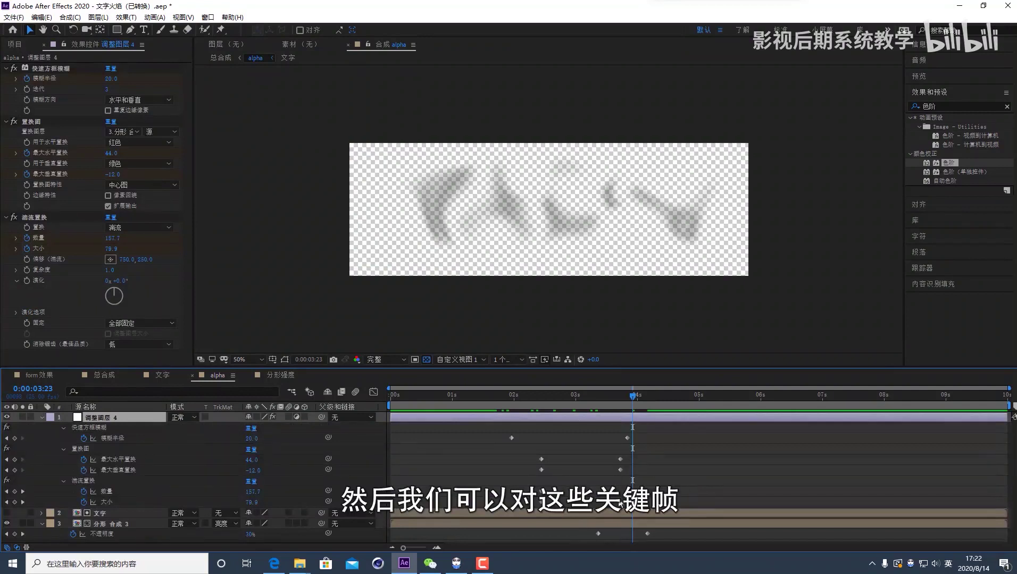
{"action": "left_click_drag", "start_coordinate": [617, 488], "coordinate": [635, 504]}
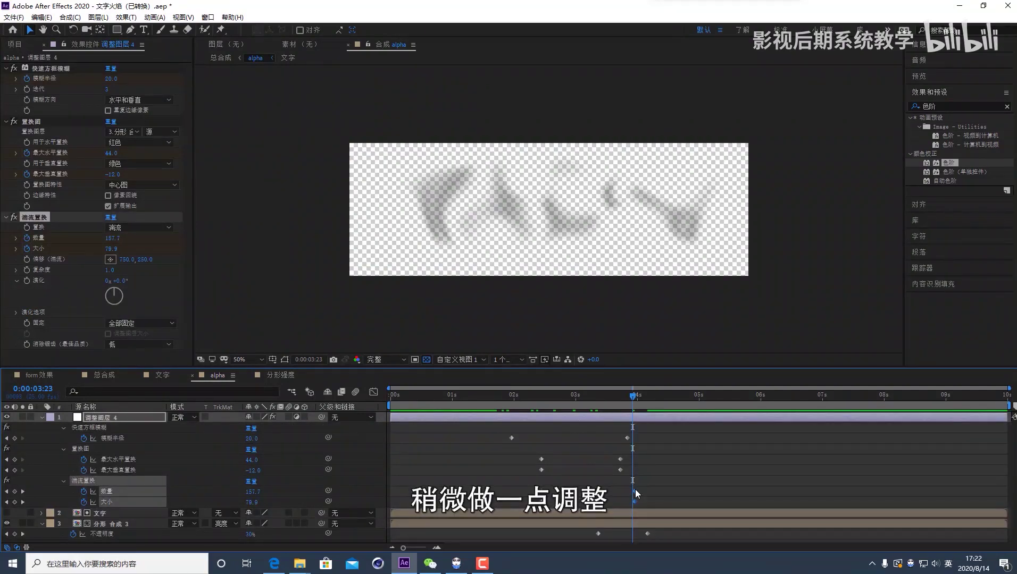
Step: At 0:00:04:04, keyframe the 湍流置换 effect with 数量 raised to about 288 and 大小 slightly increased
{"action": "left_click_drag", "start_coordinate": [634, 397], "coordinate": [648, 397]}
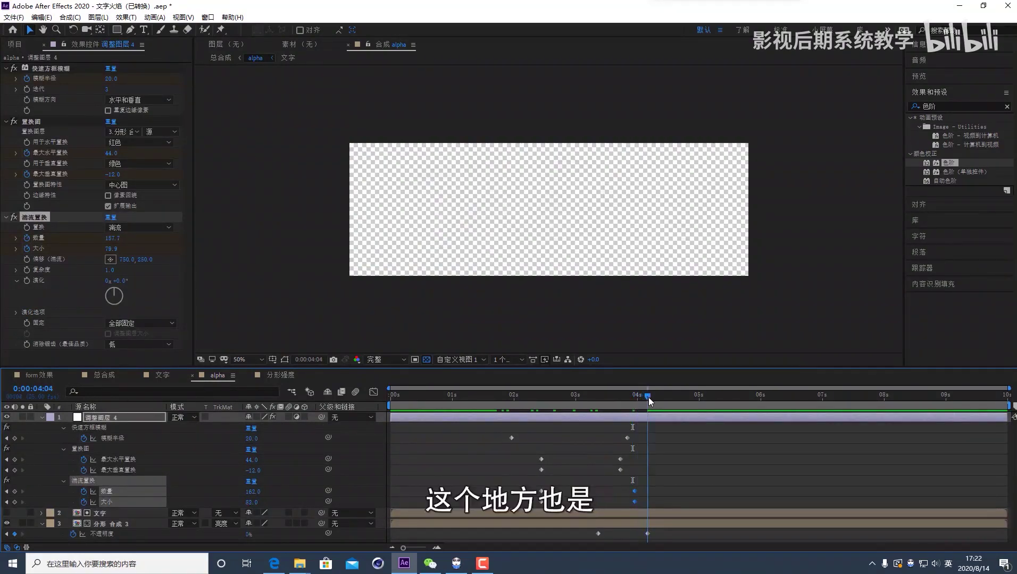
{"action": "left_click_drag", "start_coordinate": [247, 497], "coordinate": [309, 495]}
{"action": "left_click_drag", "start_coordinate": [251, 502], "coordinate": [259, 502]}
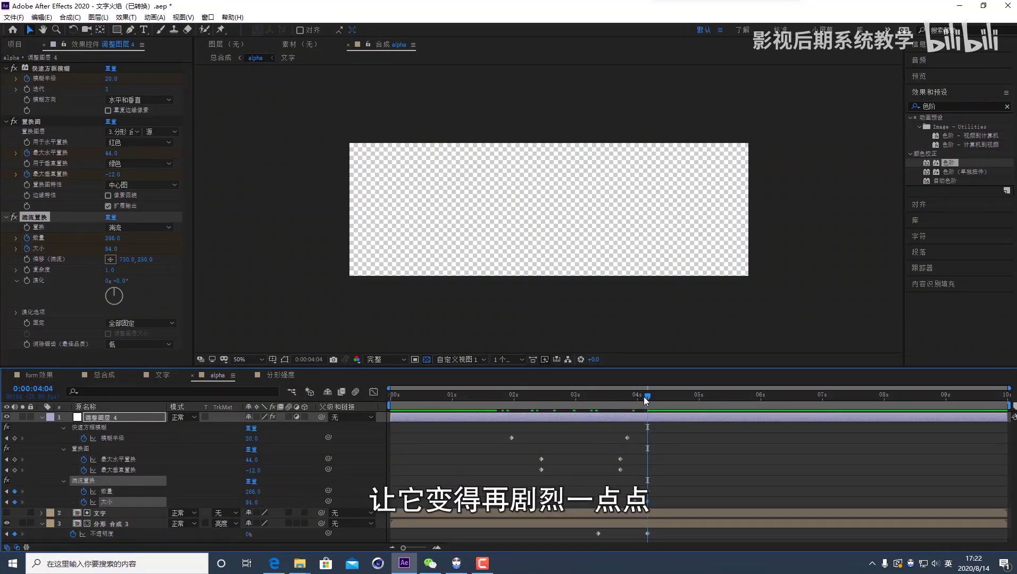
{"action": "left_click_drag", "start_coordinate": [643, 396], "coordinate": [663, 419]}
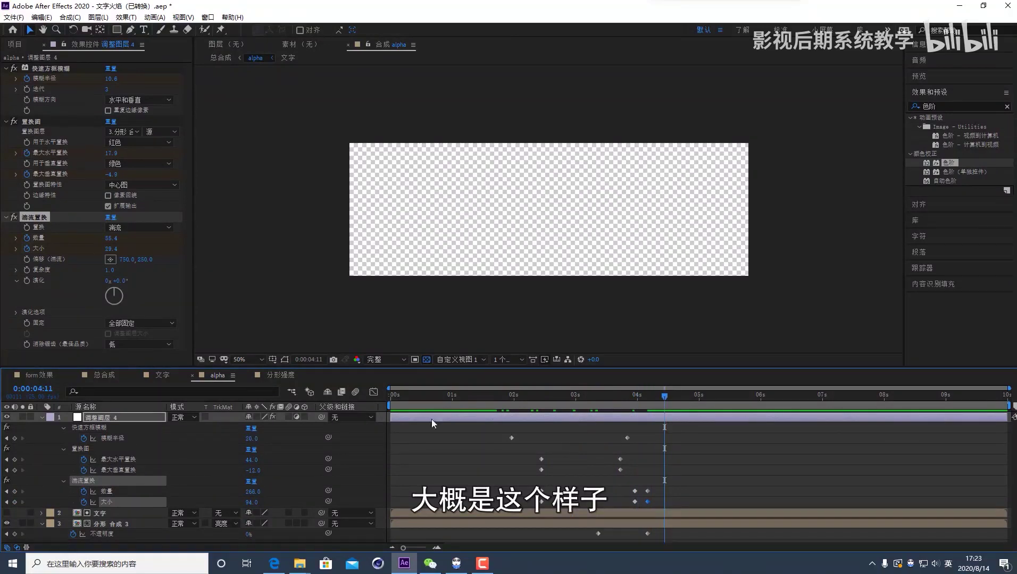
Step: Return to 总合成 and play the burning text animation from 0:00:04:00
{"action": "left_click", "coordinate": [291, 392]}
{"action": "left_click", "coordinate": [239, 388]}
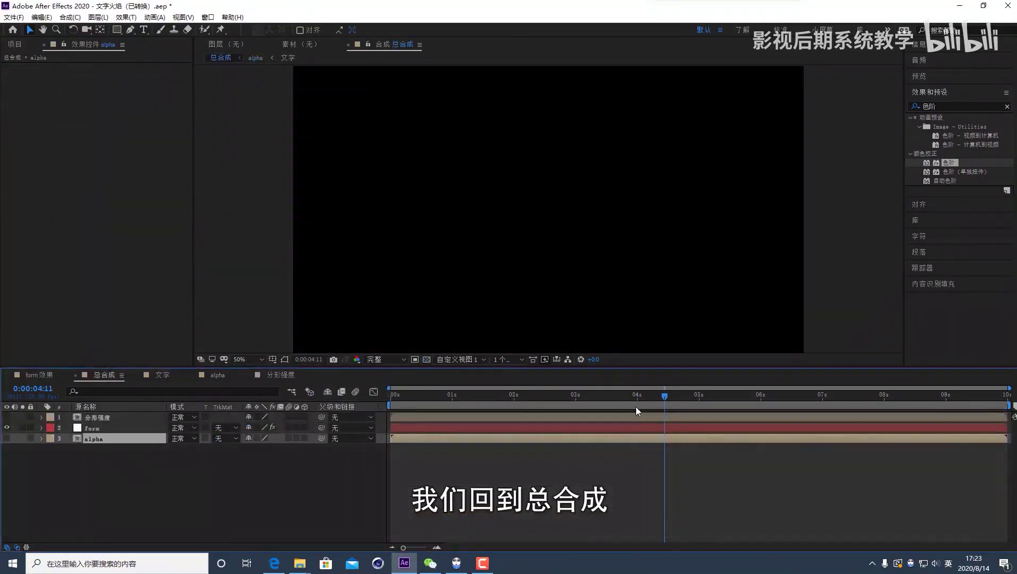
{"action": "mouse_move", "coordinate": [633, 396]}
{"action": "left_mouse_down"}
{"action": "mouse_move", "coordinate": [582, 398]}
{"action": "mouse_move", "coordinate": [652, 399]}
{"action": "mouse_move", "coordinate": [639, 403]}
{"action": "left_mouse_up"}
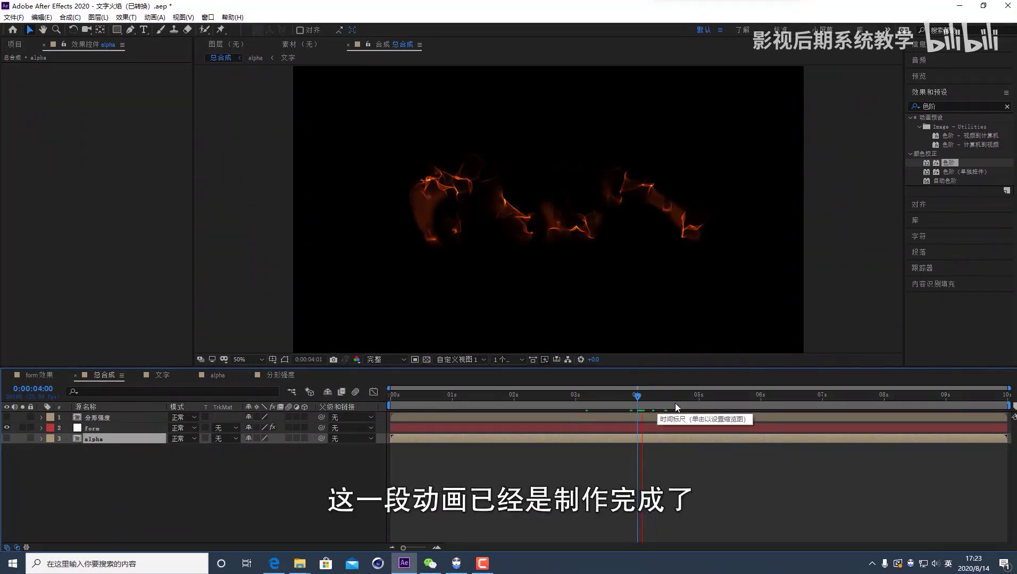
Step: Play the burning text animation in 总合成 from about 0:00:03:08 to review how the flames fade out
{"action": "left_click", "coordinate": [637, 394]}
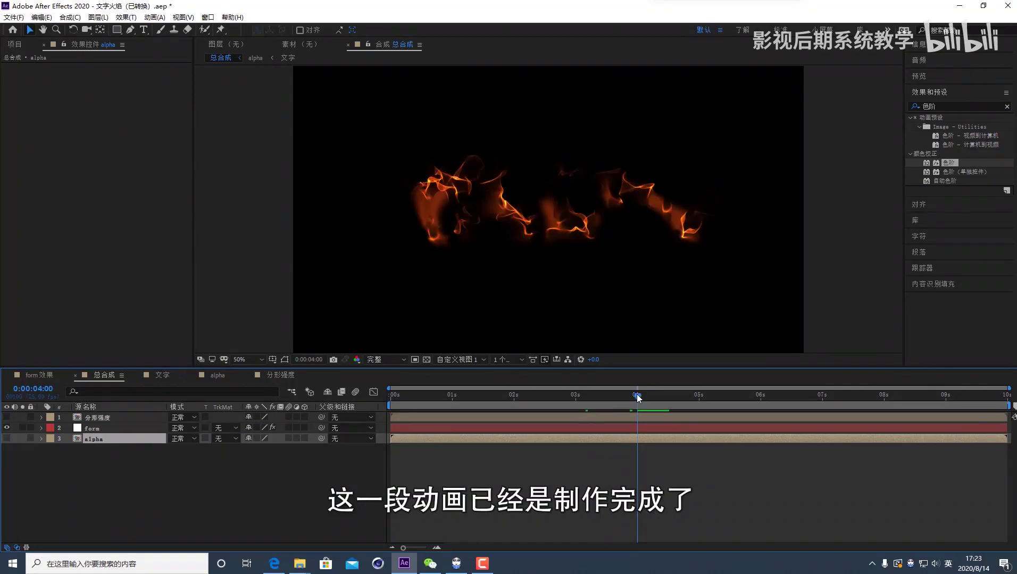
{"action": "left_click_drag", "start_coordinate": [636, 394], "coordinate": [595, 395]}
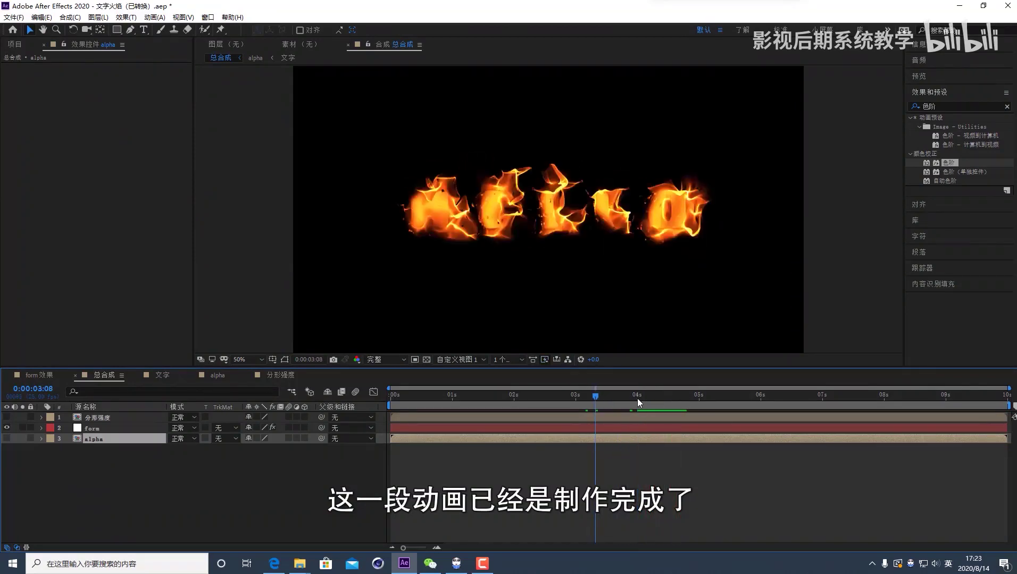
{"action": "key", "text": "space"}
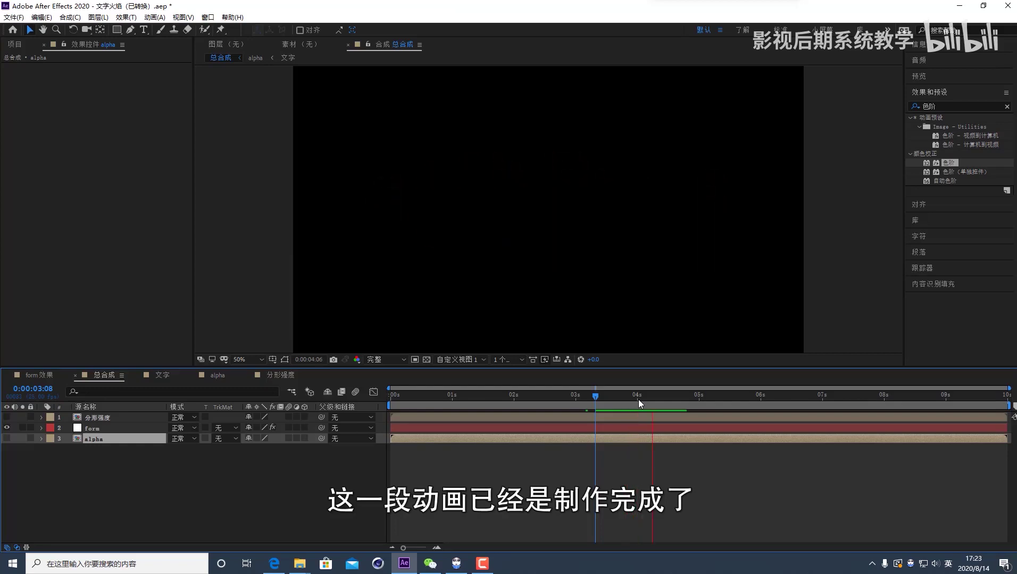
{"action": "left_click", "coordinate": [601, 395]}
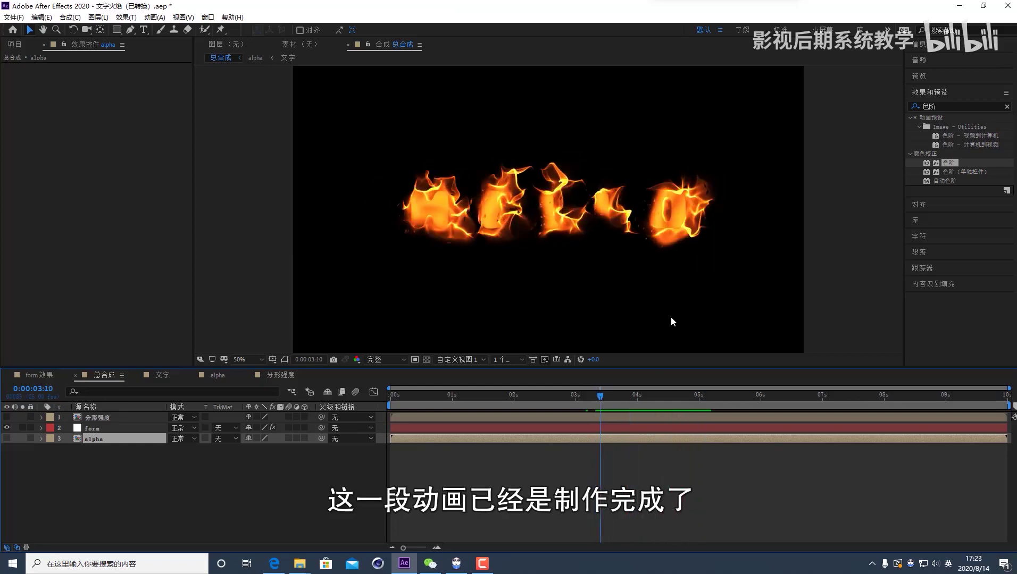
{"action": "key", "text": "space"}
{"action": "key", "text": "space"}
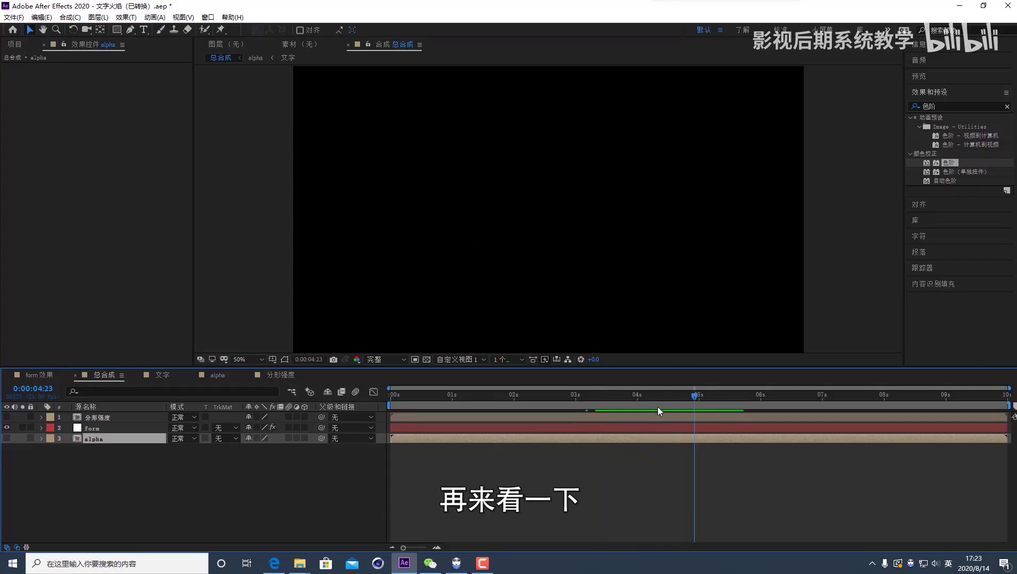
{"action": "mouse_move", "coordinate": [638, 400]}
{"action": "left_mouse_down"}
{"action": "mouse_move", "coordinate": [611, 399]}
{"action": "mouse_move", "coordinate": [648, 399]}
{"action": "left_mouse_up"}
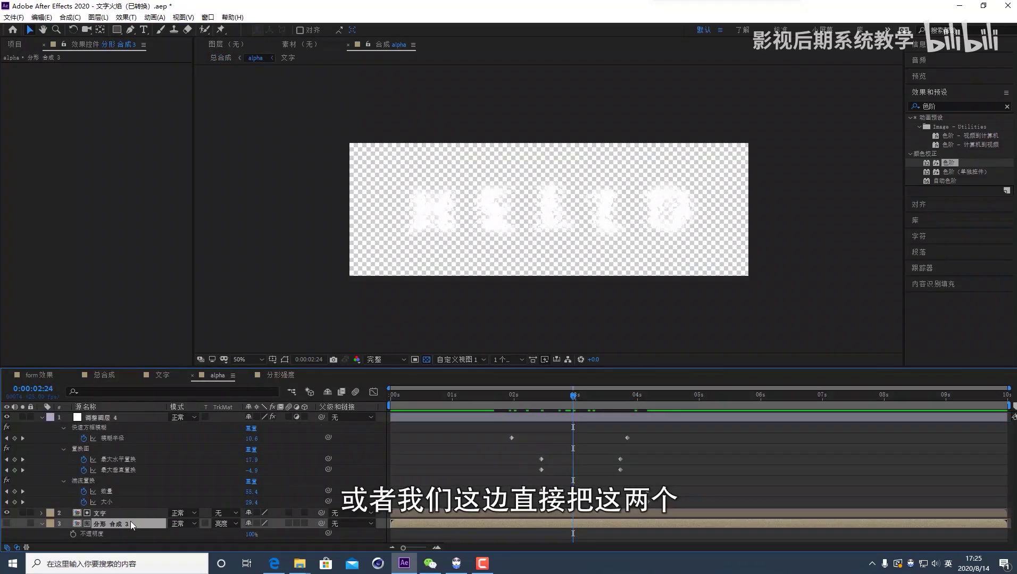
Step: In alpha, move 分形 合成 3 above 文字, remove its track matte and give 文字 the luma matte 亮度遮罩"分形 合成 3"
{"action": "left_click_drag", "start_coordinate": [130, 523], "coordinate": [109, 508]}
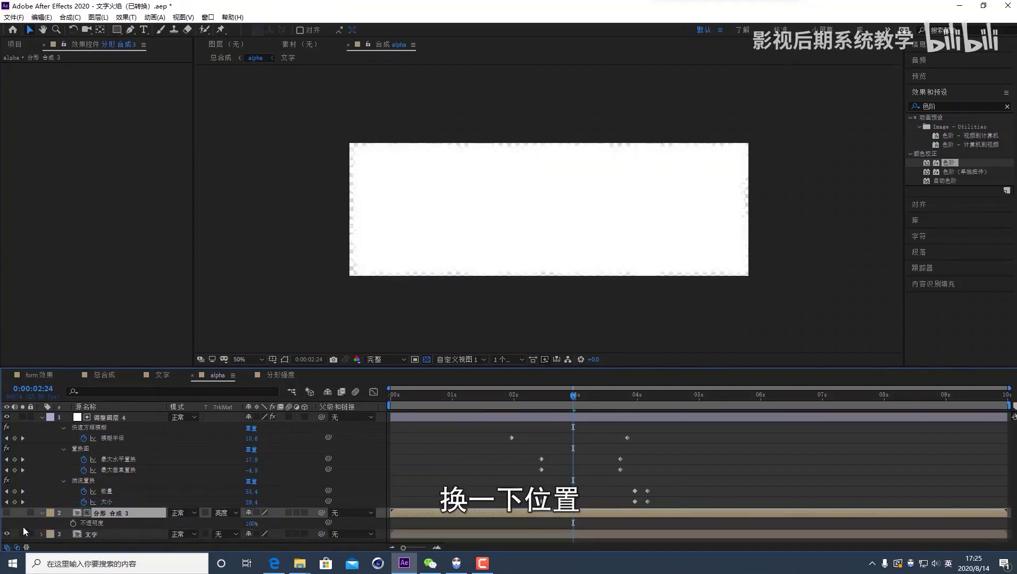
{"action": "left_click", "coordinate": [228, 514]}
{"action": "left_click", "coordinate": [245, 451]}
{"action": "left_click", "coordinate": [225, 534]}
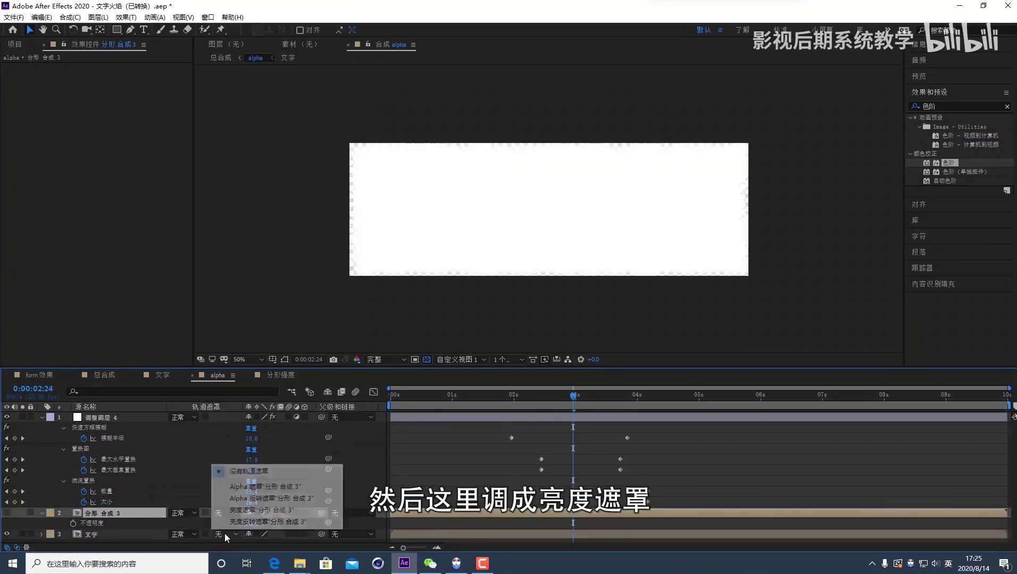
{"action": "left_click", "coordinate": [254, 510]}
{"action": "left_click", "coordinate": [575, 399]}
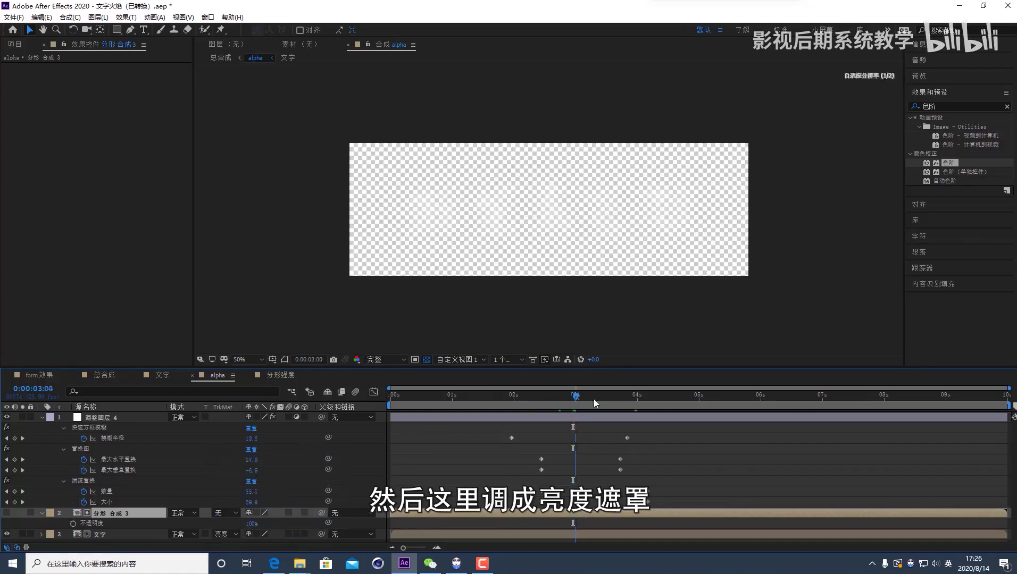
{"action": "left_click_drag", "start_coordinate": [594, 399], "coordinate": [655, 452]}
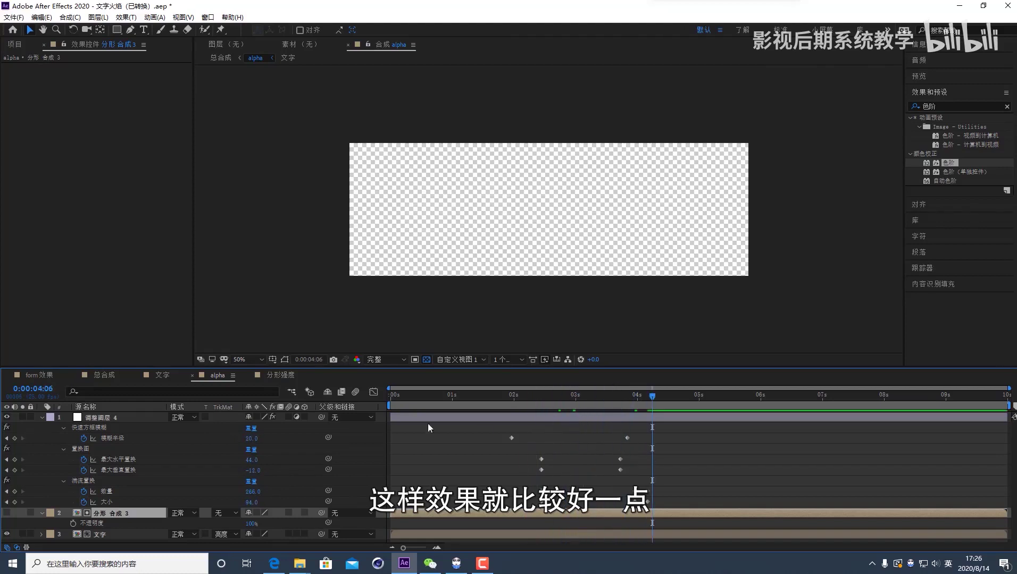
Step: Return to 总合成, play the animation from 0:00:02:24 and check the flames at 0:00:03:09
{"action": "left_click", "coordinate": [97, 376]}
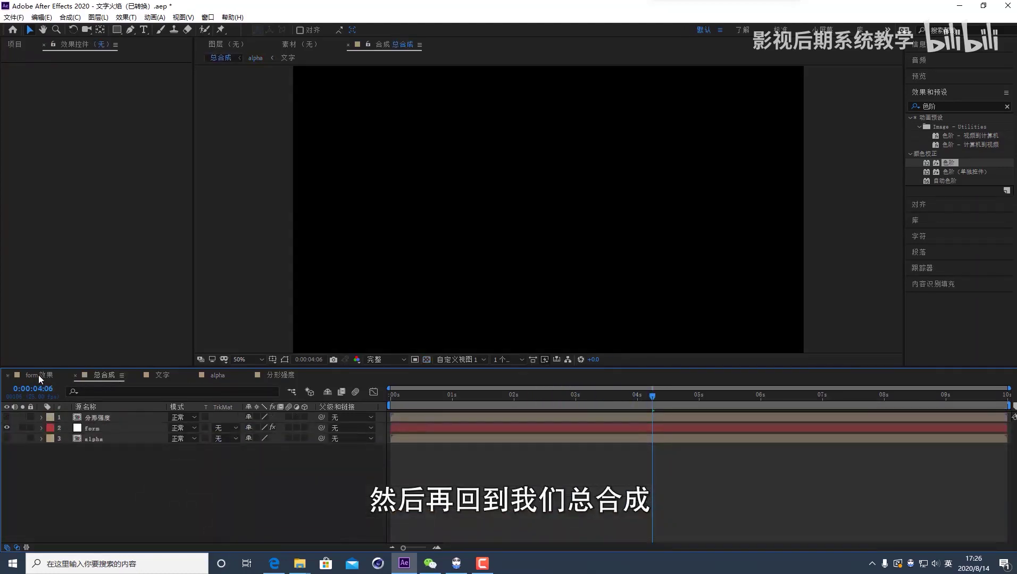
{"action": "left_click_drag", "start_coordinate": [642, 395], "coordinate": [569, 398]}
{"action": "key", "text": "space"}
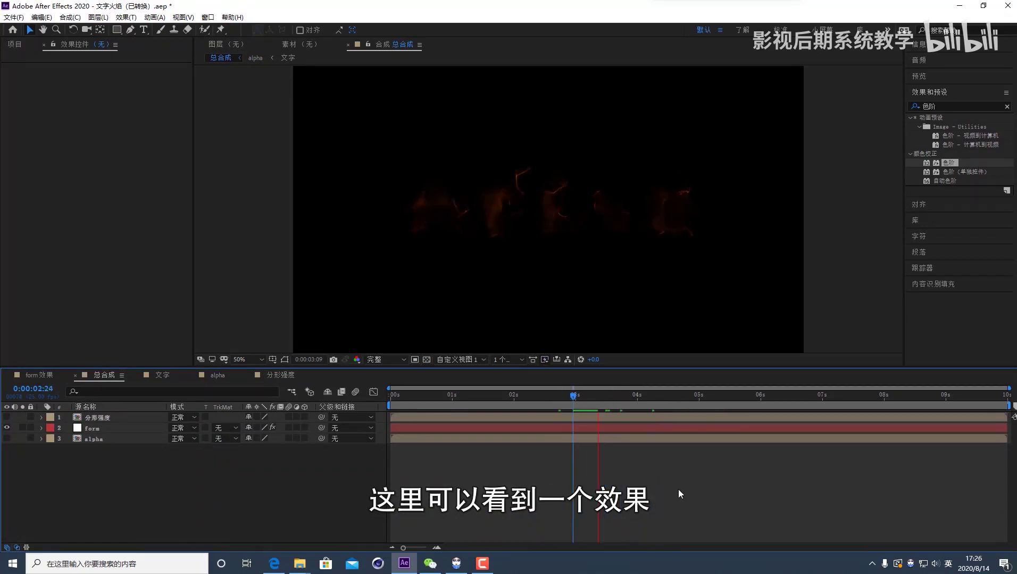
{"action": "left_click_drag", "start_coordinate": [627, 403], "coordinate": [597, 400]}
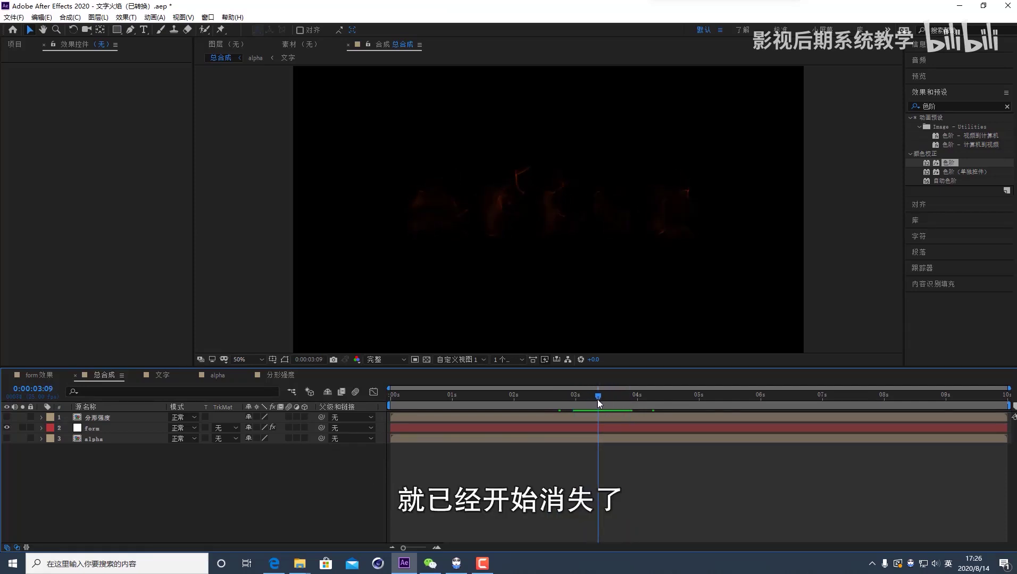
Step: Open the alpha composition, turn off its transparency grid and check the text at 0:00:03:05
{"action": "left_click", "coordinate": [103, 439]}
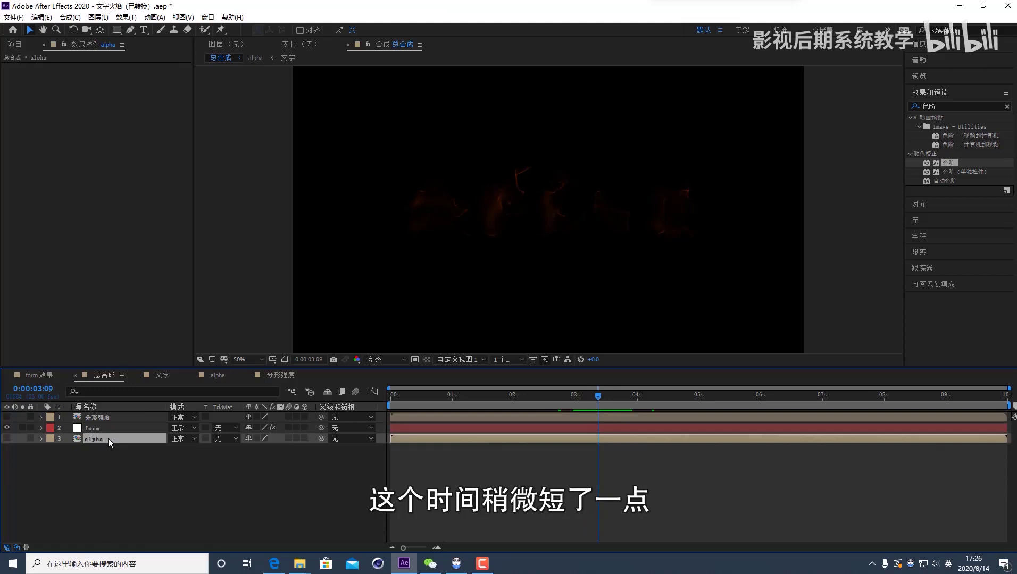
{"action": "double_click", "coordinate": [108, 439]}
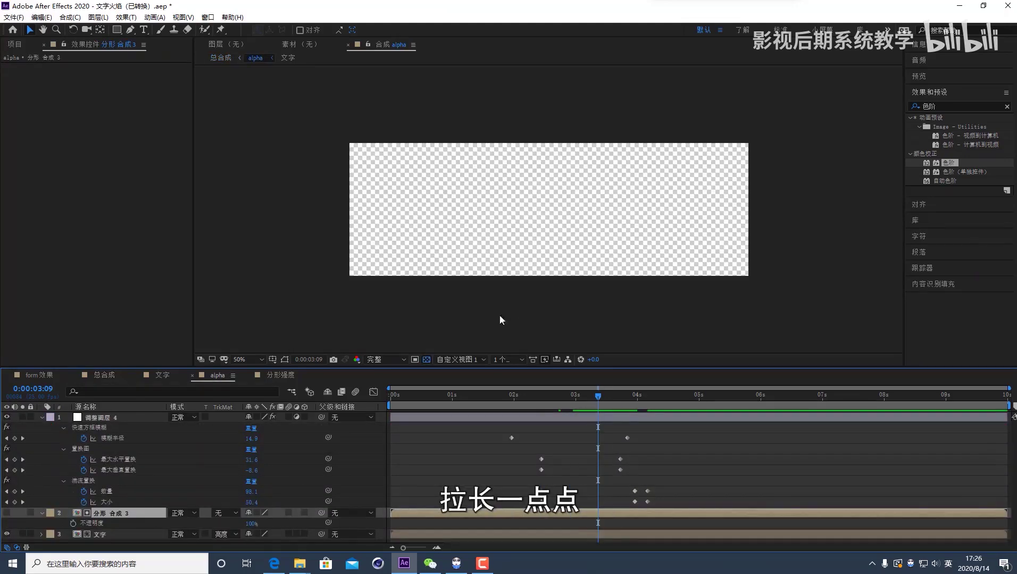
{"action": "left_click", "coordinate": [424, 360]}
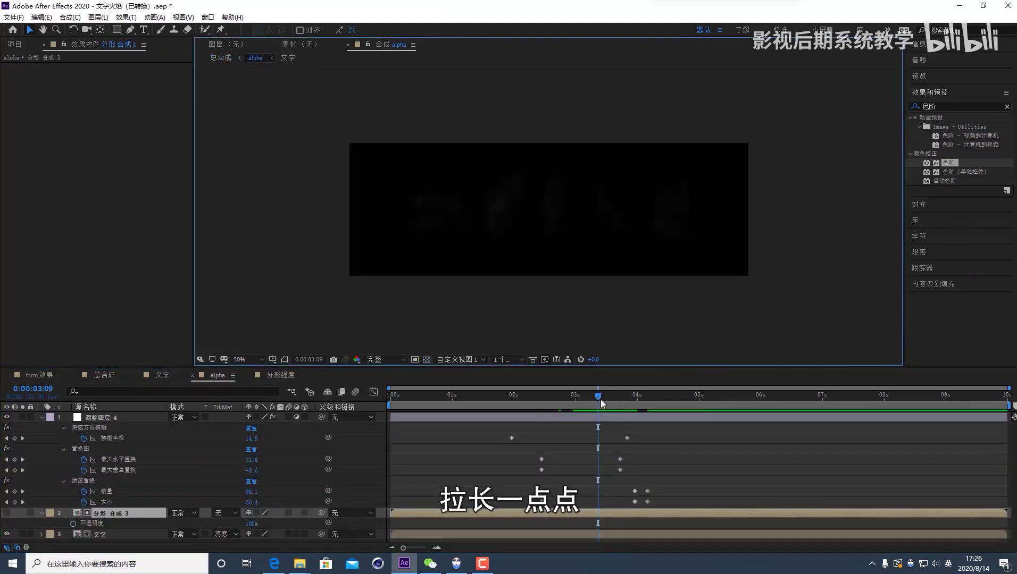
{"action": "mouse_move", "coordinate": [596, 398]}
{"action": "left_mouse_down"}
{"action": "mouse_move", "coordinate": [557, 398]}
{"action": "mouse_move", "coordinate": [600, 402]}
{"action": "mouse_move", "coordinate": [587, 399]}
{"action": "left_mouse_up"}
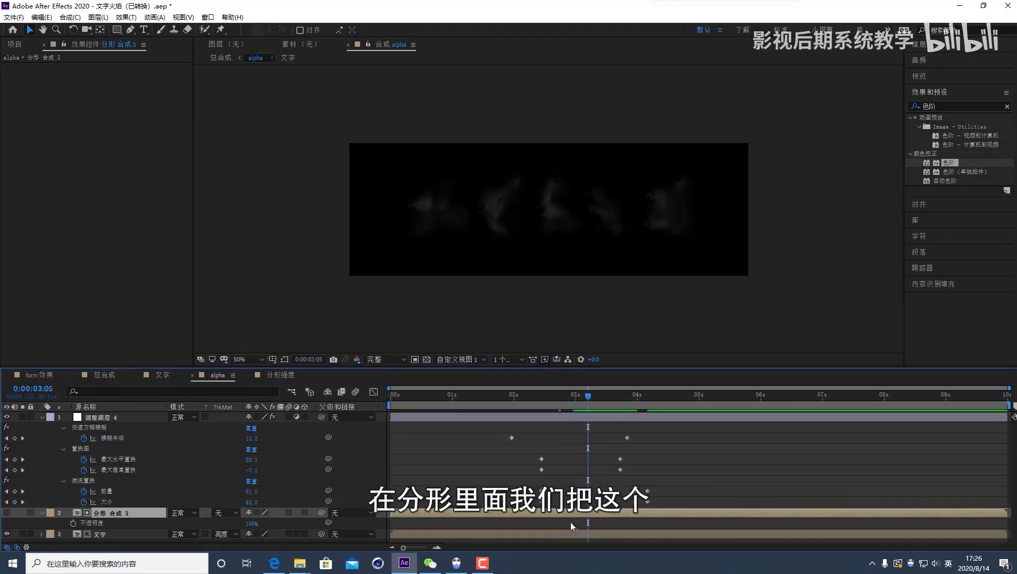
Step: Open 分形 合成 3 and move the last 亮度 keyframe of the 分形 layer to about 0:00:05:07, checking the slower fade
{"action": "double_click", "coordinate": [574, 512]}
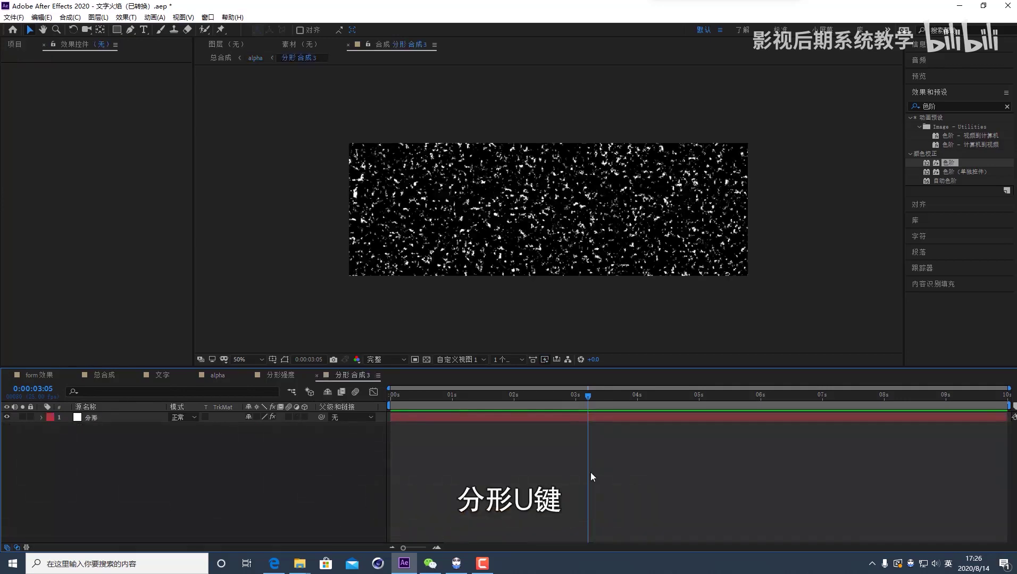
{"action": "left_click", "coordinate": [578, 413]}
{"action": "key", "text": "u"}
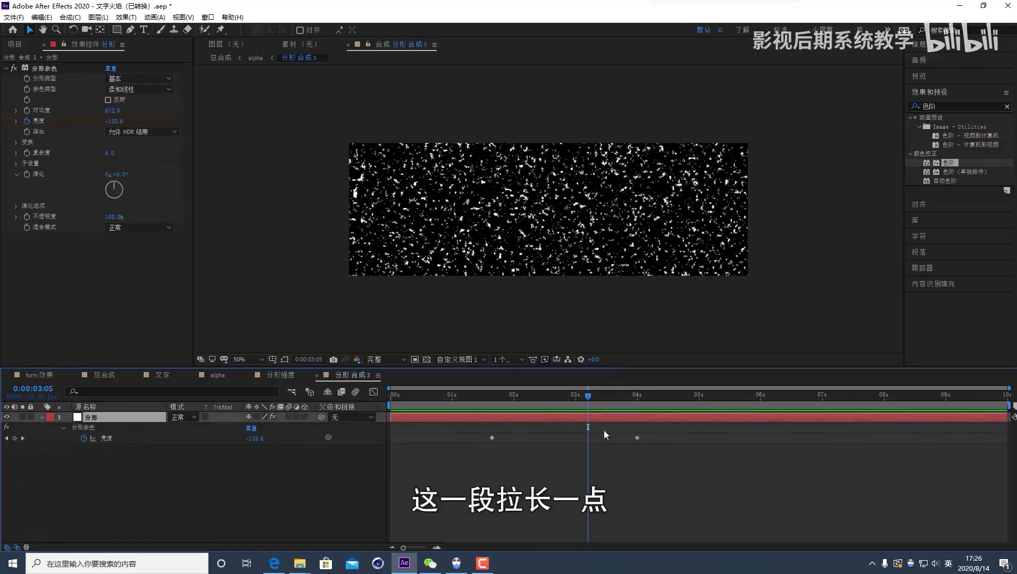
{"action": "left_click_drag", "start_coordinate": [637, 438], "coordinate": [717, 437]}
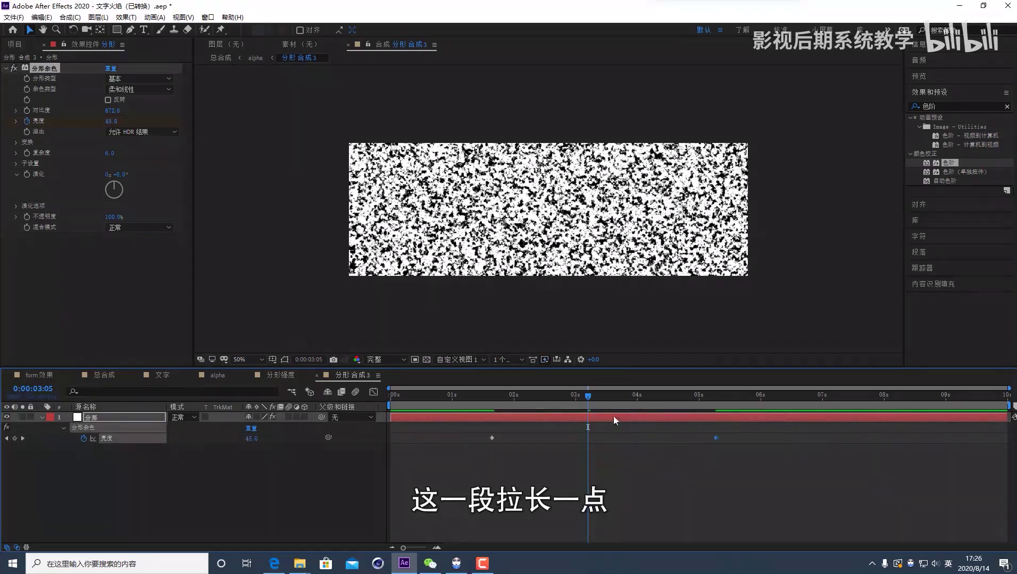
{"action": "left_click", "coordinate": [593, 396]}
{"action": "left_click_drag", "start_coordinate": [602, 396], "coordinate": [691, 397]}
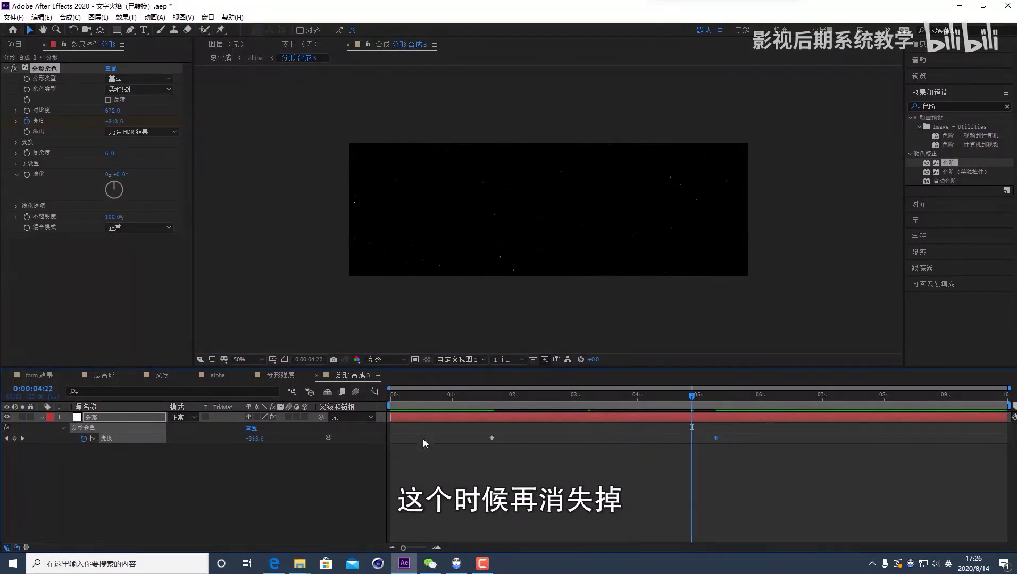
Step: Return to 总合成 and play the extended burn-out of the text from about 0:00:03:06 and 0:00:03:04
{"action": "left_click", "coordinate": [84, 378]}
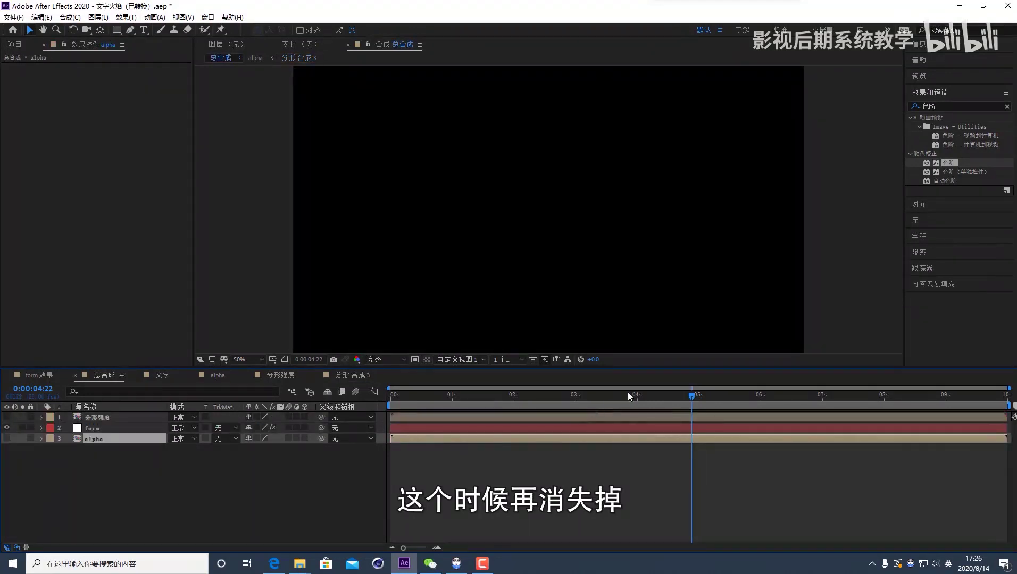
{"action": "left_click_drag", "start_coordinate": [649, 403], "coordinate": [592, 396]}
{"action": "key", "text": "Page_Up"}
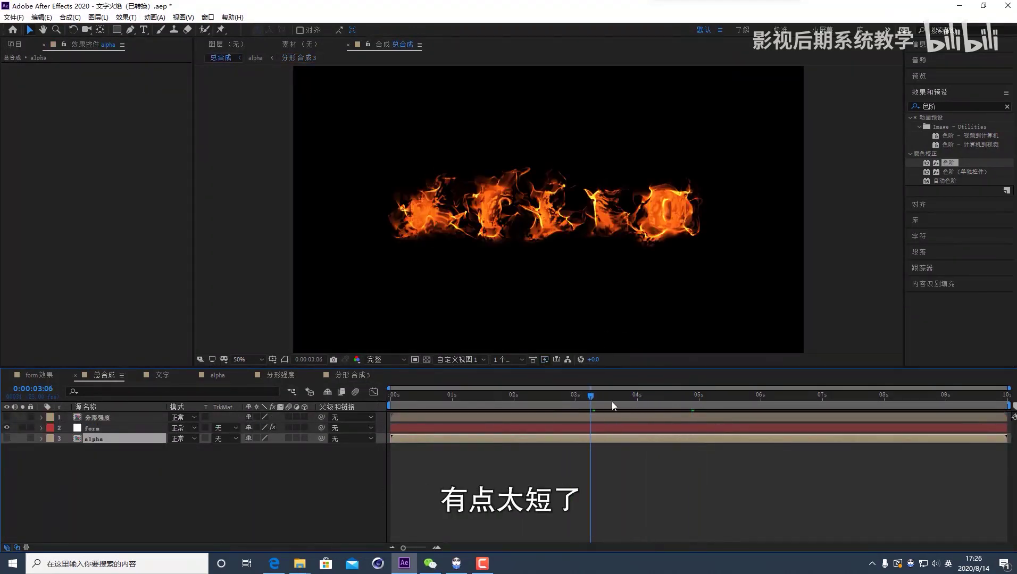
{"action": "key", "text": "space"}
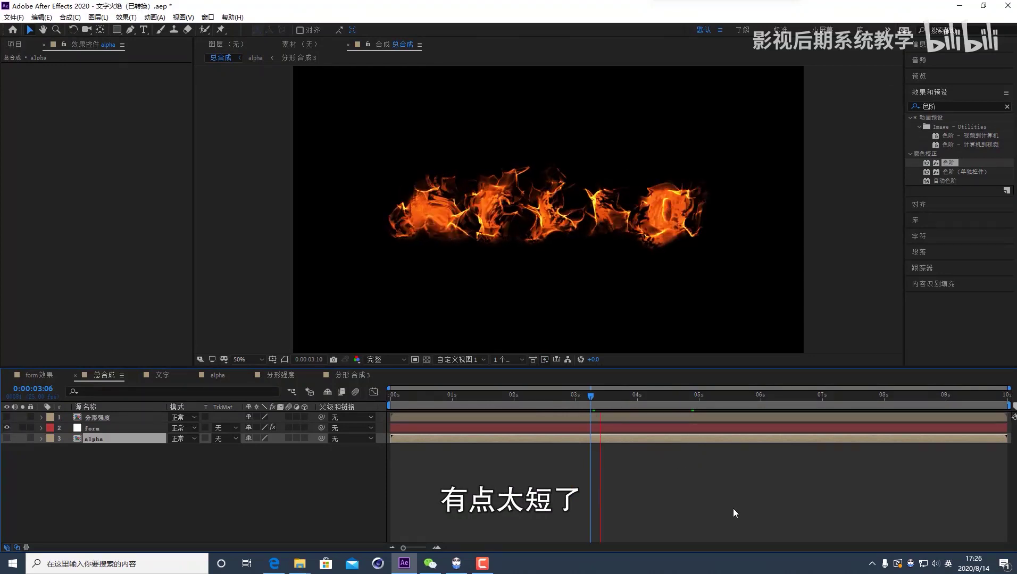
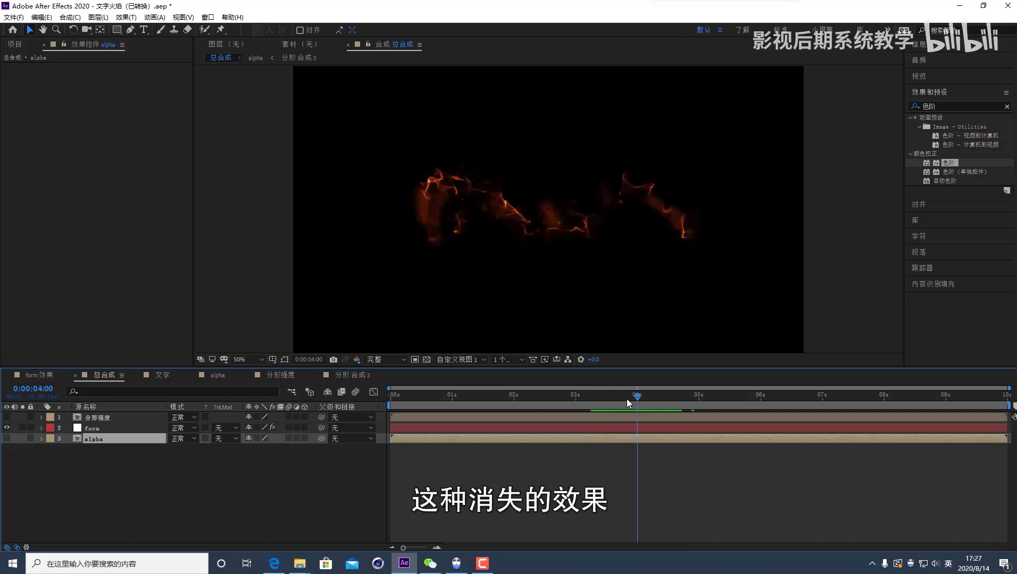
{"action": "left_click", "coordinate": [586, 396]}
{"action": "key", "text": "space"}
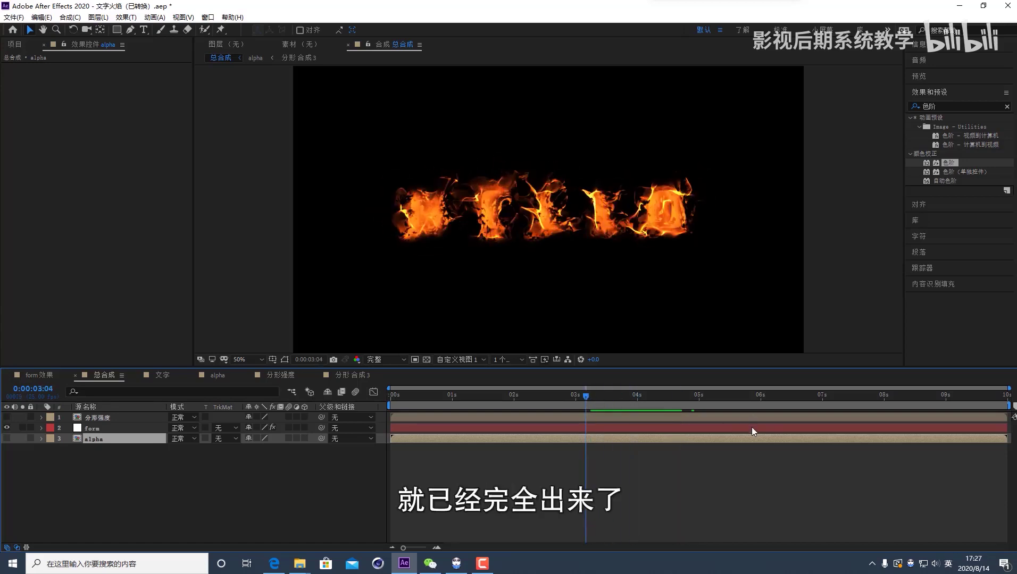
{"action": "left_click_drag", "start_coordinate": [594, 396], "coordinate": [603, 398]}
Step: Search the effects for 模糊 and apply 快速方框模糊 to the form layer
{"action": "left_click", "coordinate": [105, 430]}
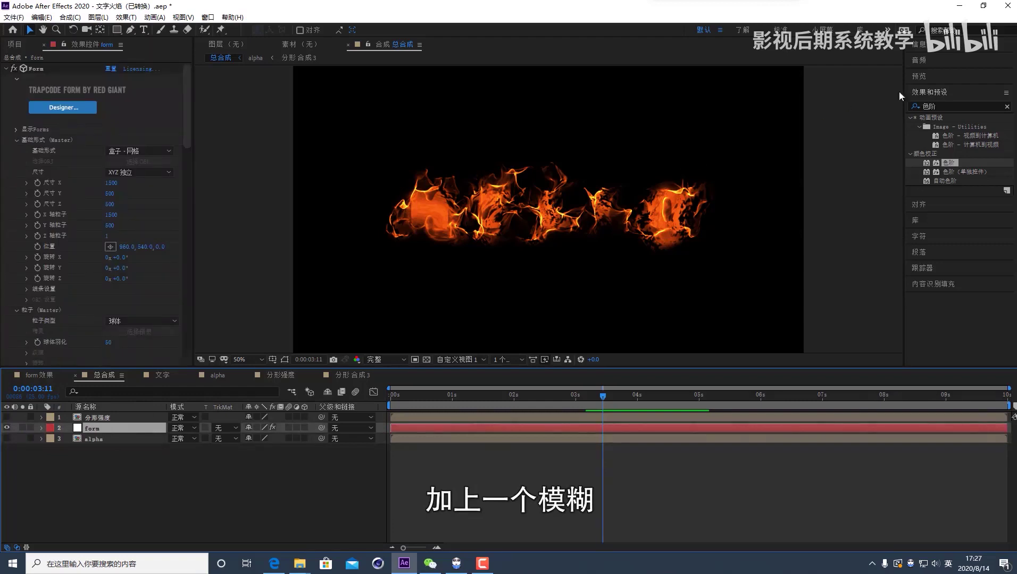
{"action": "left_click", "coordinate": [913, 106]}
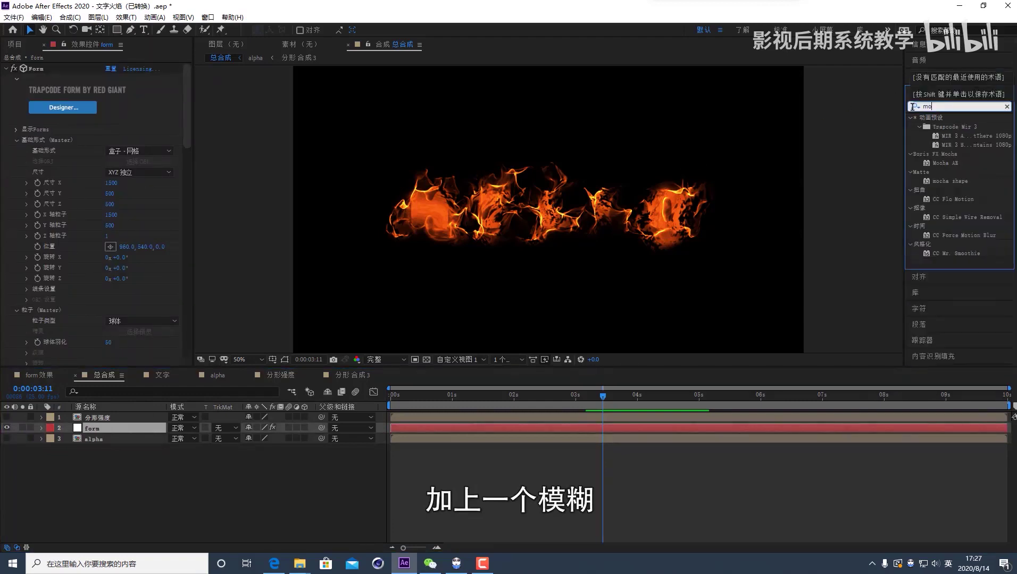
{"action": "key", "text": "BackSpace"}
{"action": "left_click", "coordinate": [912, 106]}
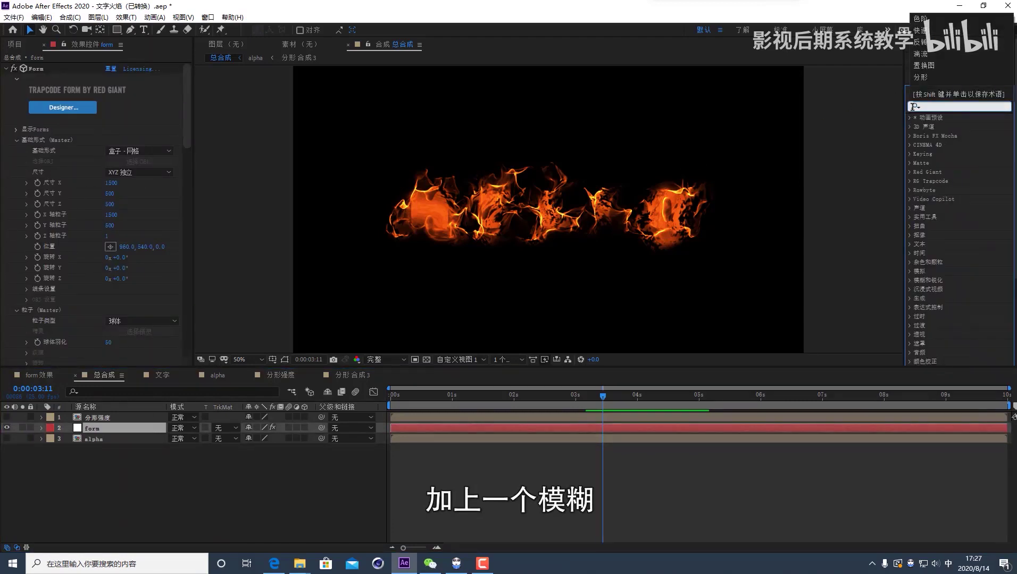
{"action": "type", "text": "模糊"}
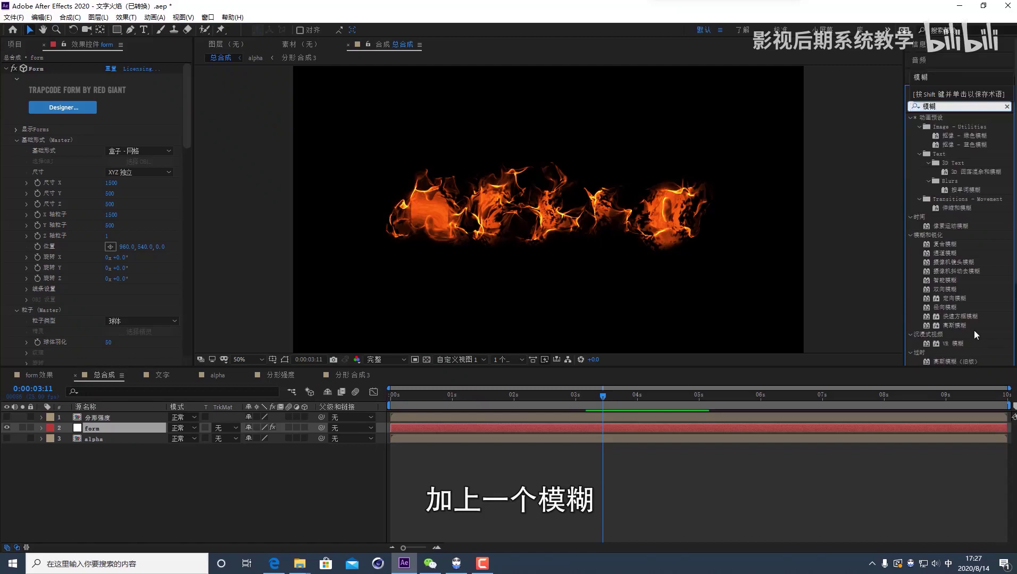
{"action": "scroll", "coordinate": [974, 331], "scroll_direction": "down", "scroll_amount": 3}
{"action": "scroll", "coordinate": [961, 232], "scroll_direction": "up", "scroll_amount": 2}
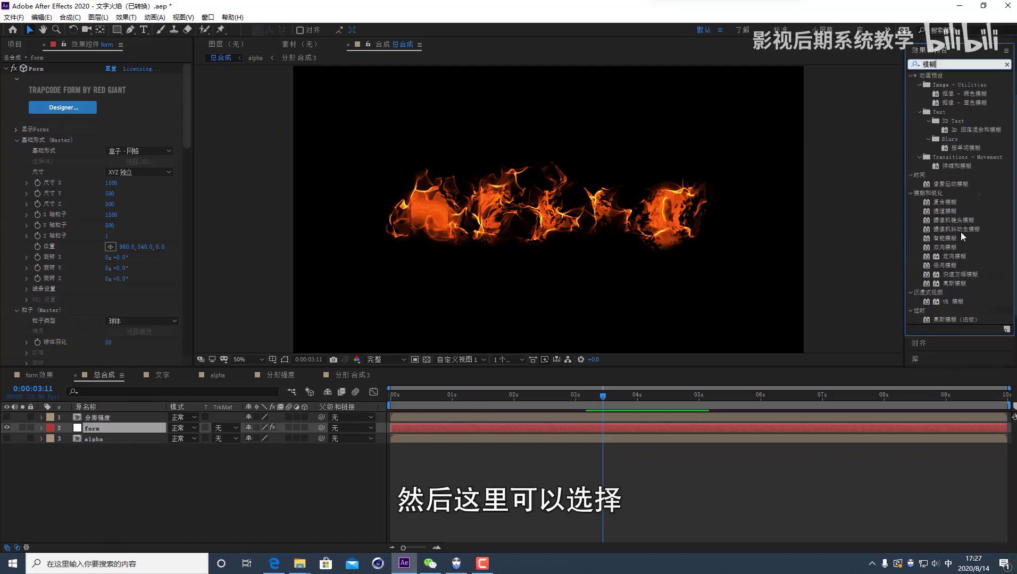
{"action": "double_click", "coordinate": [958, 275]}
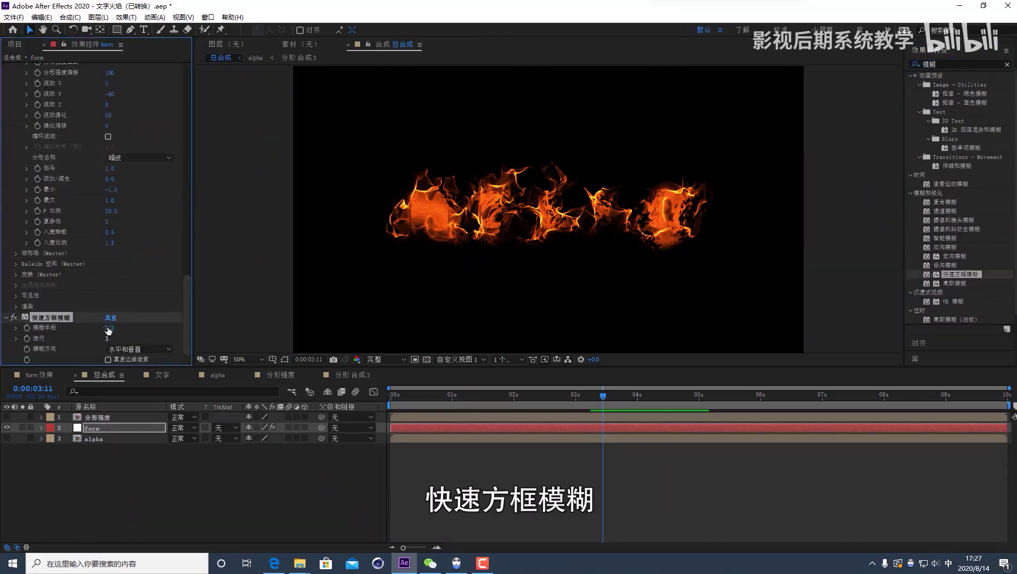
Step: Try a 模糊半径 of 5 for 快速方框模糊 on the form layer
{"action": "left_click", "coordinate": [108, 329]}
{"action": "type", "text": "5"}
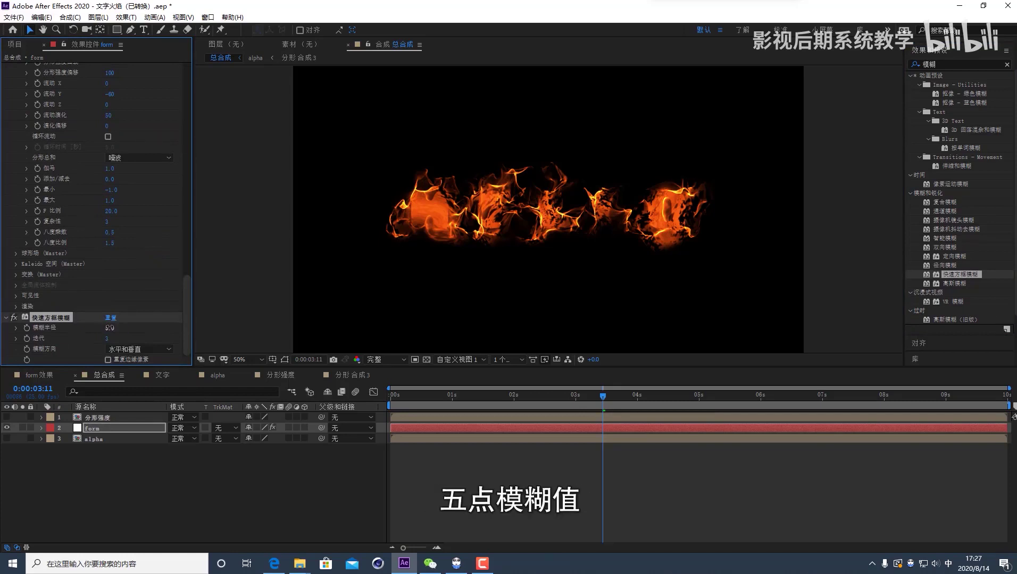
{"action": "key", "text": "Return"}
Step: Set the 模糊半径 of 快速方框模糊 to 3 and play the animation from 0:00:02:21
{"action": "left_click", "coordinate": [109, 327]}
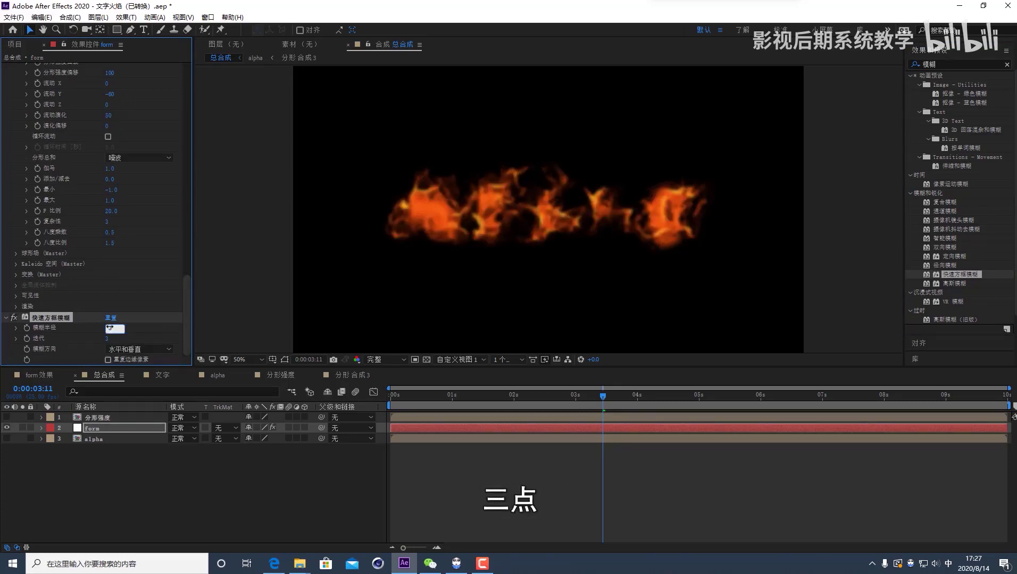
{"action": "type", "text": "3"}
{"action": "key", "text": "Return"}
{"action": "left_click_drag", "start_coordinate": [596, 400], "coordinate": [565, 398]}
{"action": "key", "text": "space"}
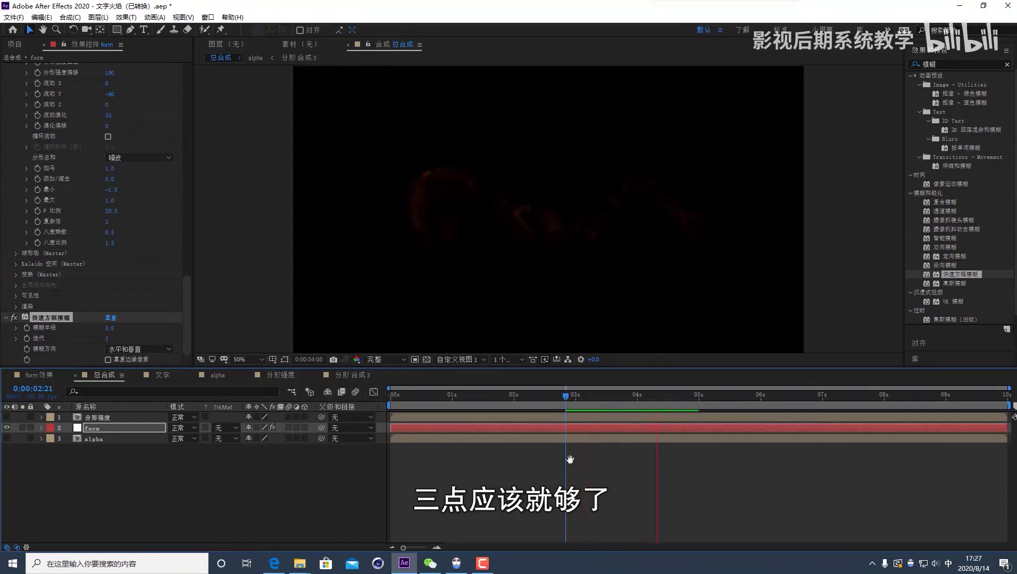
Step: Play the blurred flame animation in 总合成 from 0:00:03:01
{"action": "left_click", "coordinate": [579, 396]}
{"action": "key", "text": "space"}
{"action": "key", "text": "space"}
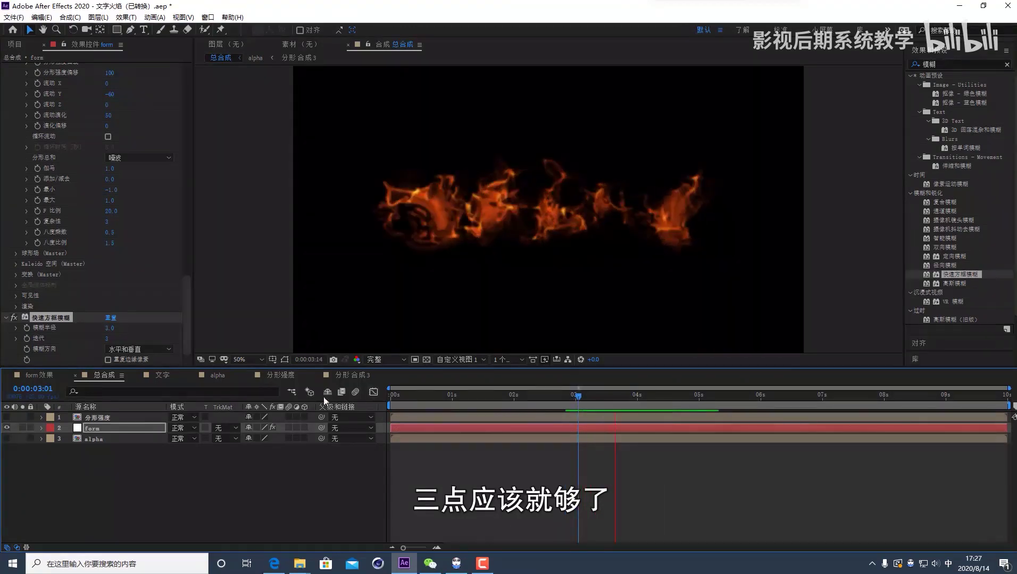
Step: Lower the 模糊半径 of 快速方框模糊 to 2 and play the flames from about 0:00:02:19
{"action": "left_click", "coordinate": [110, 328]}
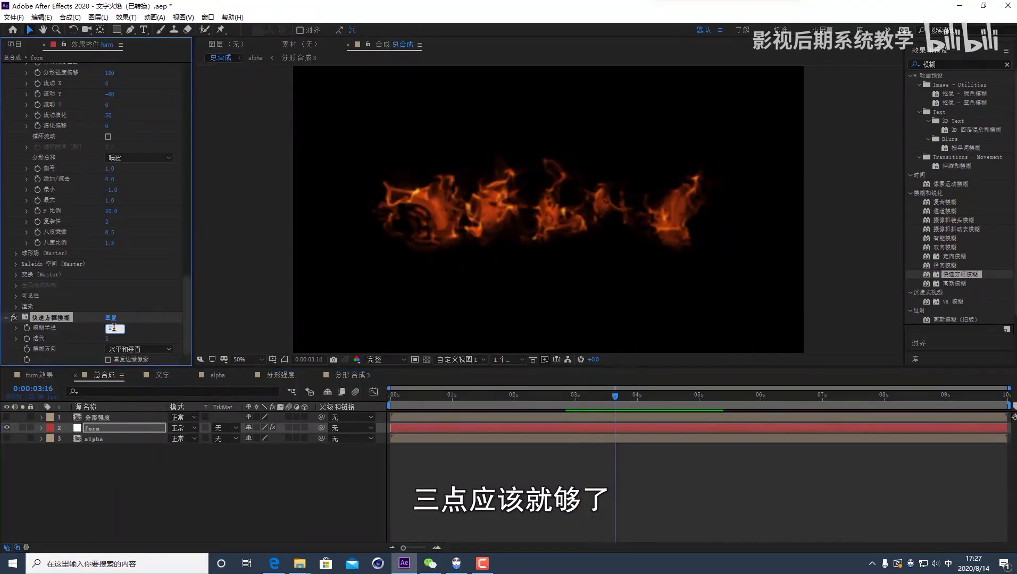
{"action": "type", "text": "2"}
{"action": "key", "text": "Return"}
{"action": "left_click", "coordinate": [562, 395]}
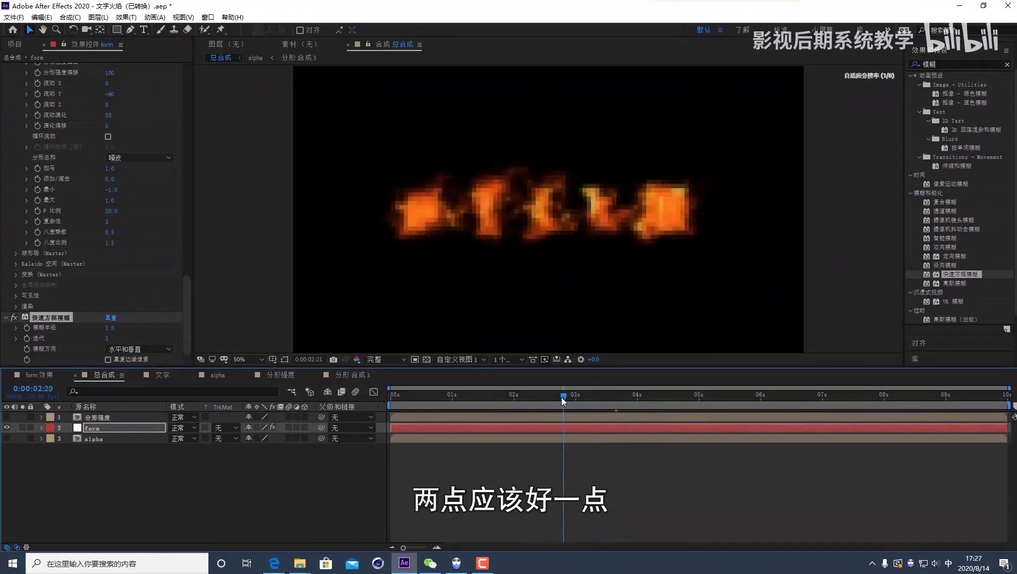
{"action": "key", "text": "space"}
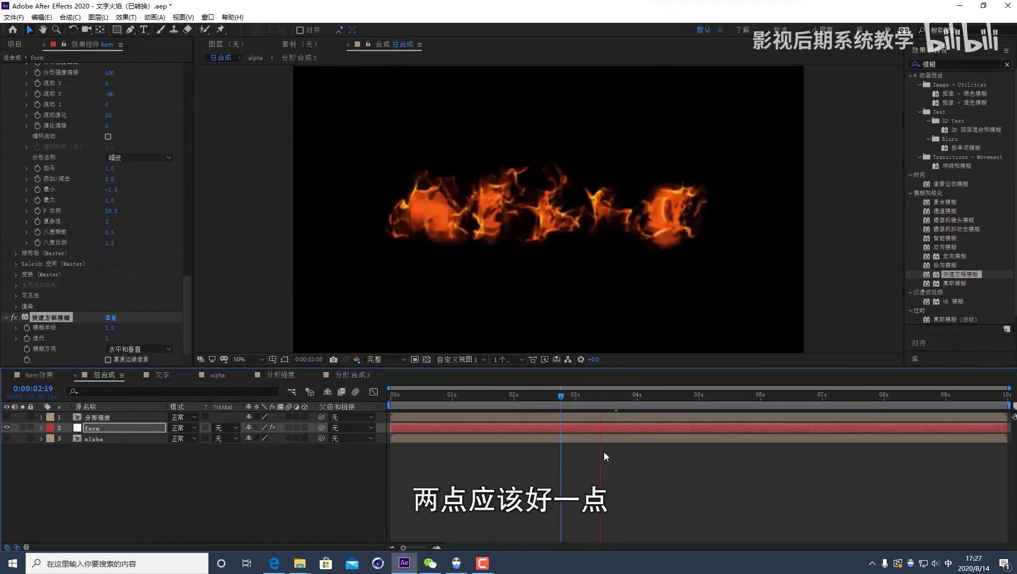
Step: Replay the softened burn-out from 0:00:02:20 to judge the flame edges
{"action": "left_click_drag", "start_coordinate": [566, 396], "coordinate": [562, 396]}
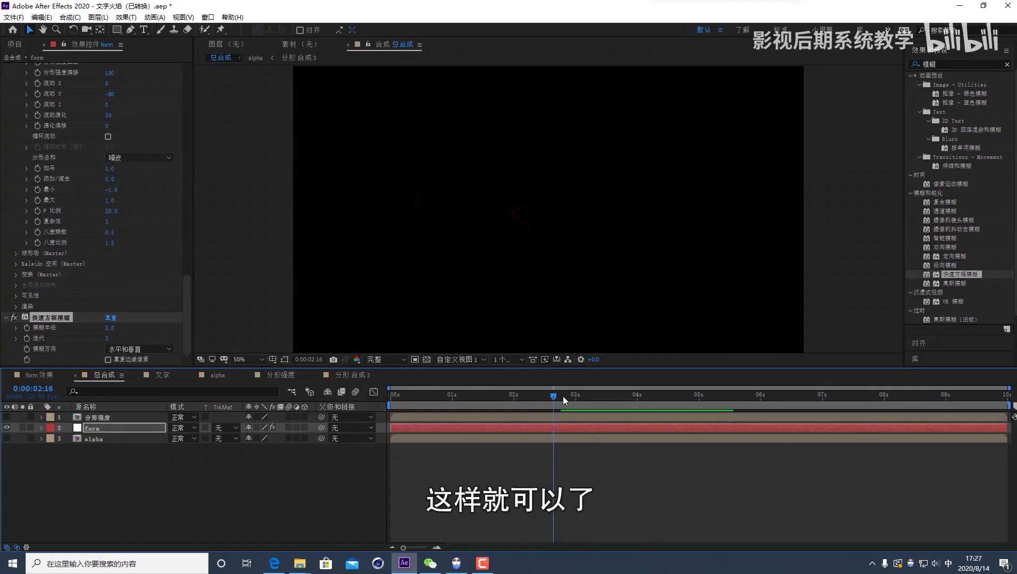
{"action": "left_click", "coordinate": [562, 397]}
{"action": "key", "text": "space"}
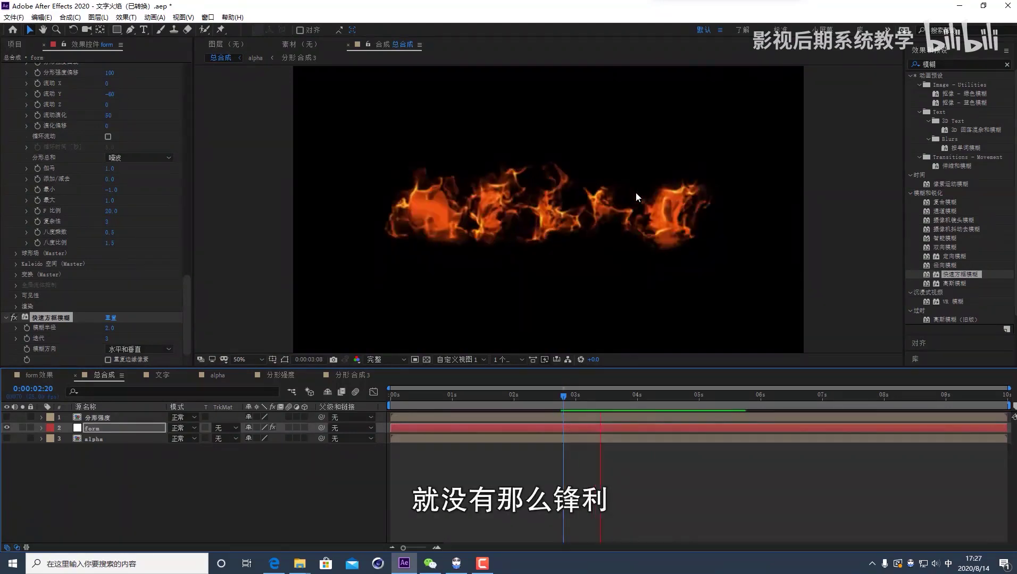
{"action": "key", "text": "space"}
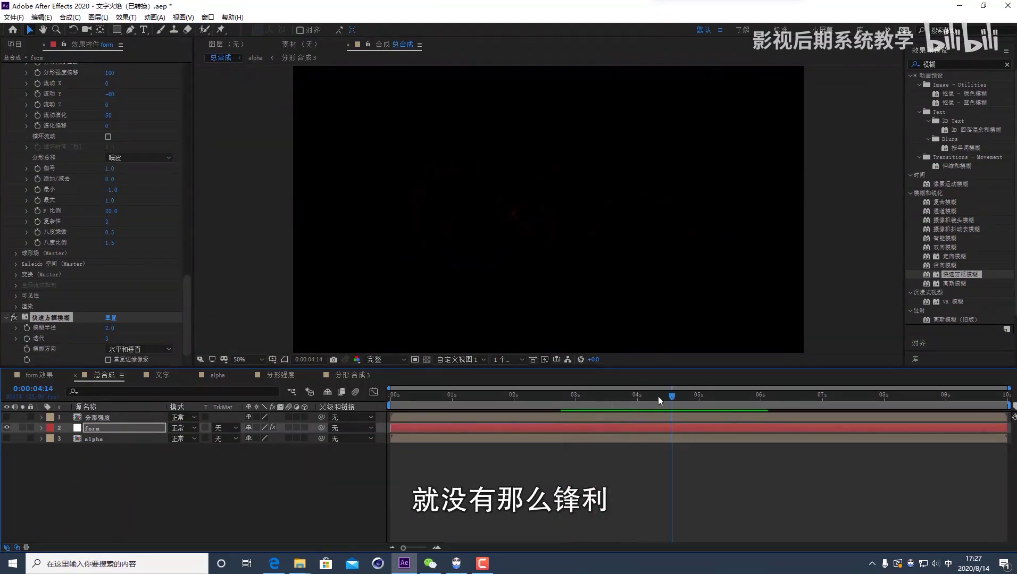
Step: Examine the flame detail and black gaps of the frame at 0:00:03:05 at 50% and 100% magnification
{"action": "mouse_move", "coordinate": [658, 396]}
{"action": "left_mouse_down"}
{"action": "mouse_move", "coordinate": [544, 398]}
{"action": "mouse_move", "coordinate": [647, 405]}
{"action": "left_mouse_up"}
{"action": "left_click_drag", "start_coordinate": [625, 404], "coordinate": [588, 398]}
{"action": "key", "text": "period"}
{"action": "key", "text": "period"}
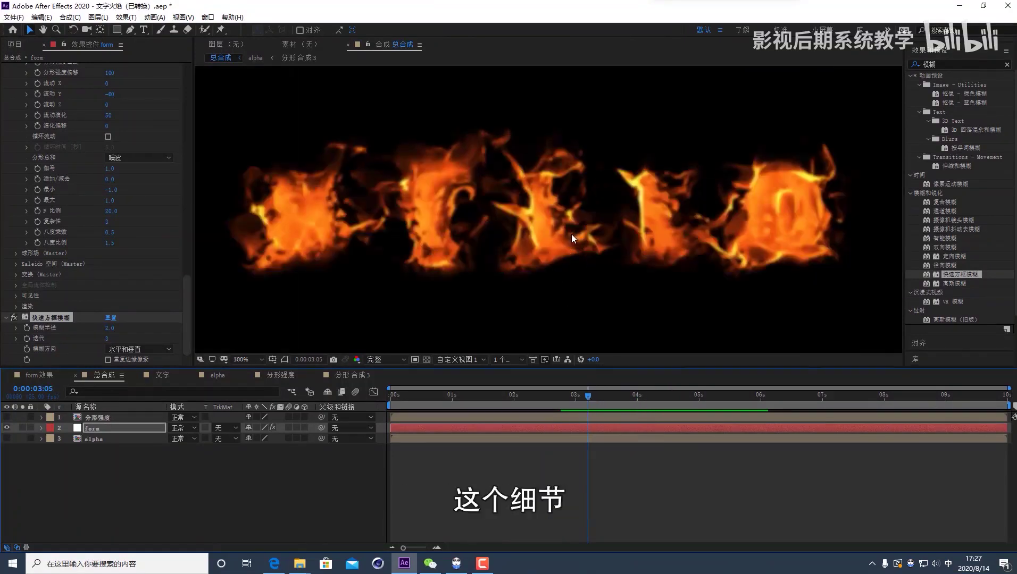
{"action": "key", "text": "comma"}
{"action": "key", "text": "comma"}
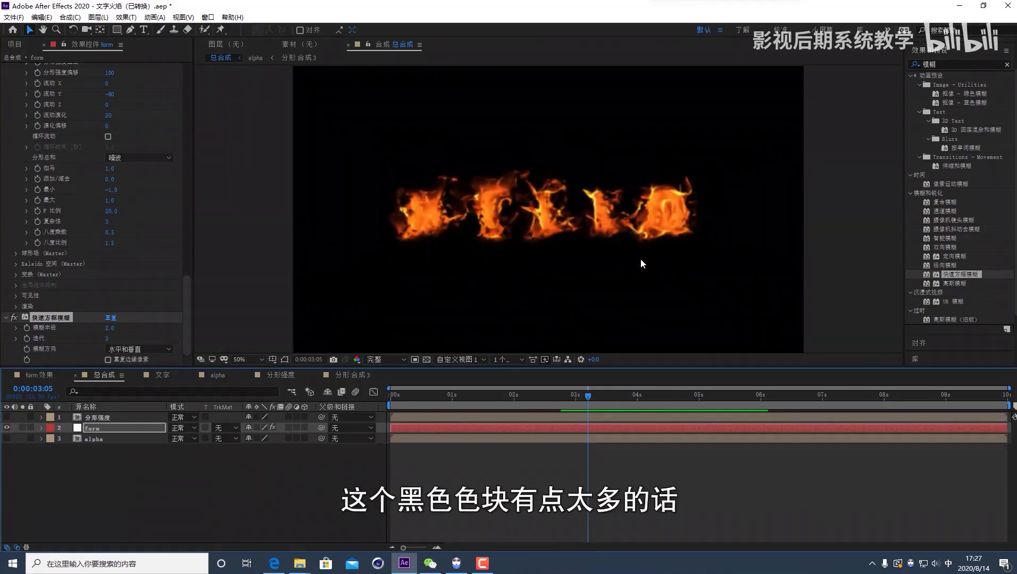
{"action": "key", "text": "period"}
{"action": "key", "text": "period"}
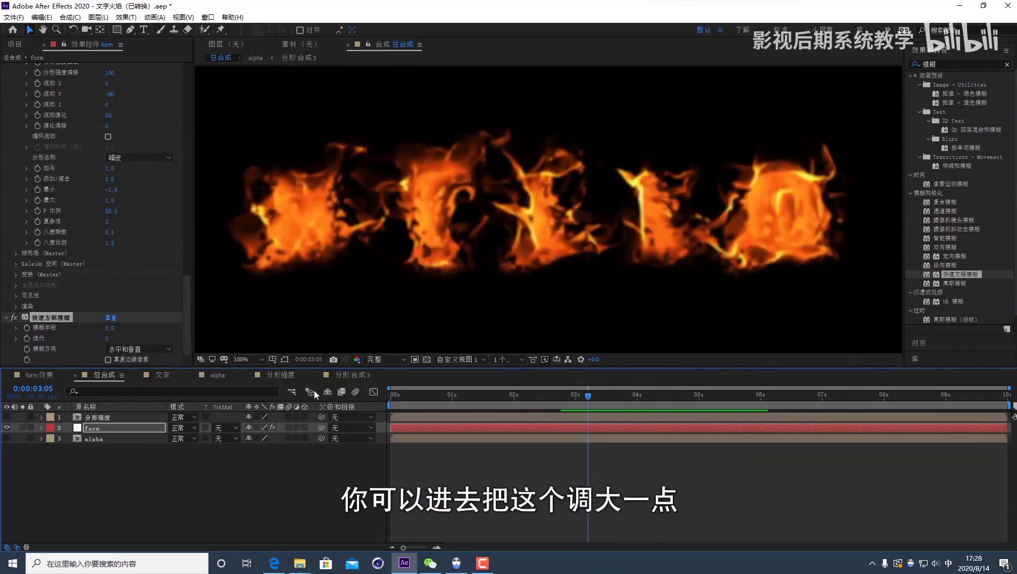
Step: In 分形 合成 3, raise the 缩放 under 变换 of 分形杂色 to 41
{"action": "left_click", "coordinate": [352, 376]}
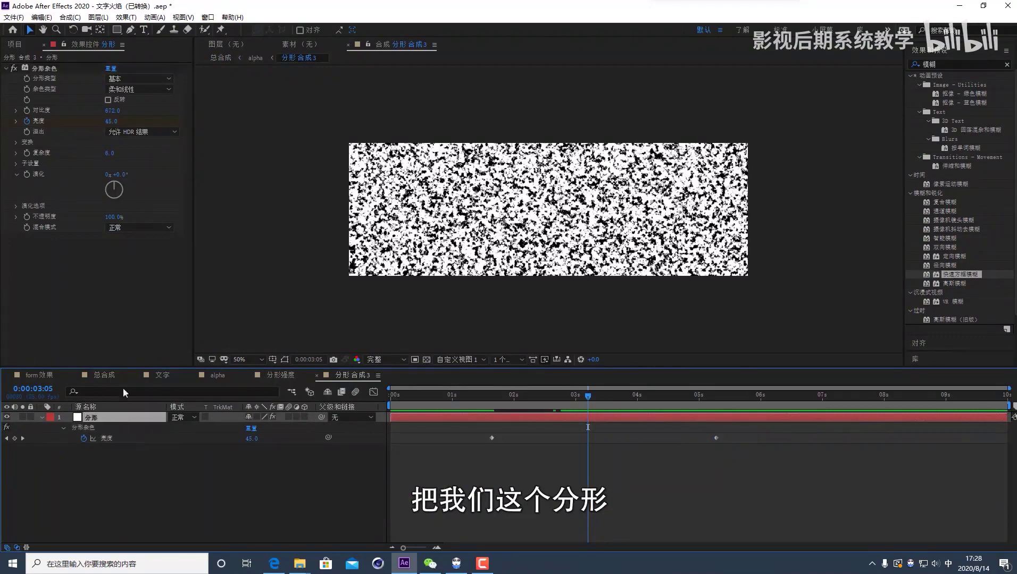
{"action": "left_click", "coordinate": [16, 143]}
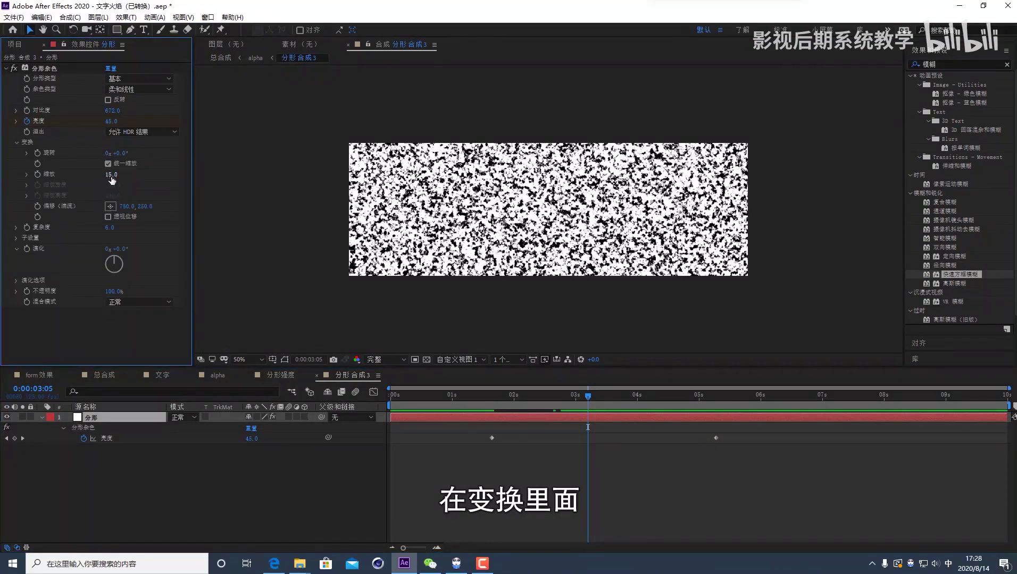
{"action": "mouse_move", "coordinate": [114, 175]}
{"action": "left_mouse_down"}
{"action": "mouse_move", "coordinate": [128, 174]}
{"action": "mouse_move", "coordinate": [115, 175]}
{"action": "left_mouse_up"}
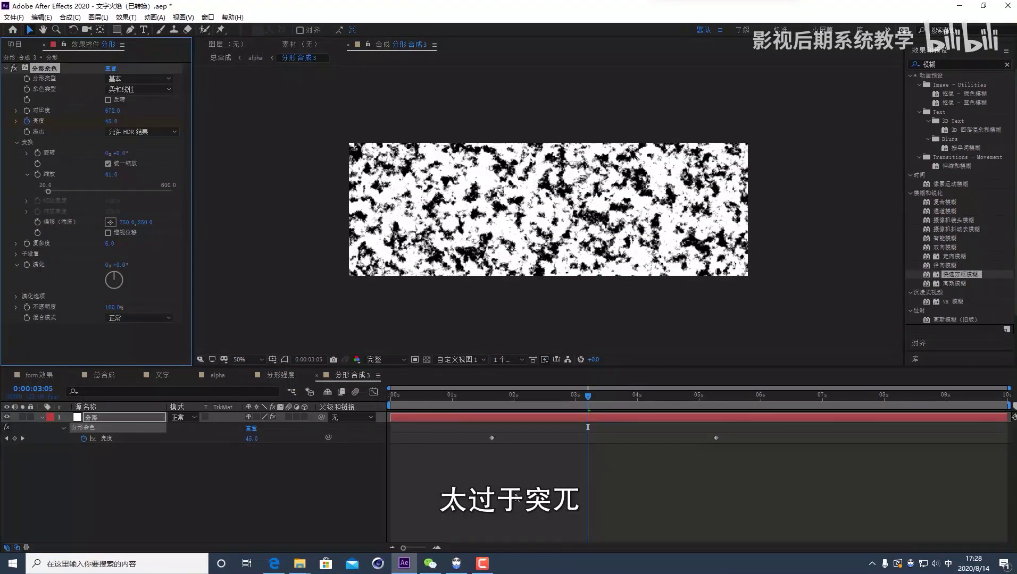
Step: Scrub the alpha composition to 0:00:04:16 to check the changed noise pattern, and return to 总合成
{"action": "left_click", "coordinate": [277, 376]}
{"action": "left_click", "coordinate": [213, 376]}
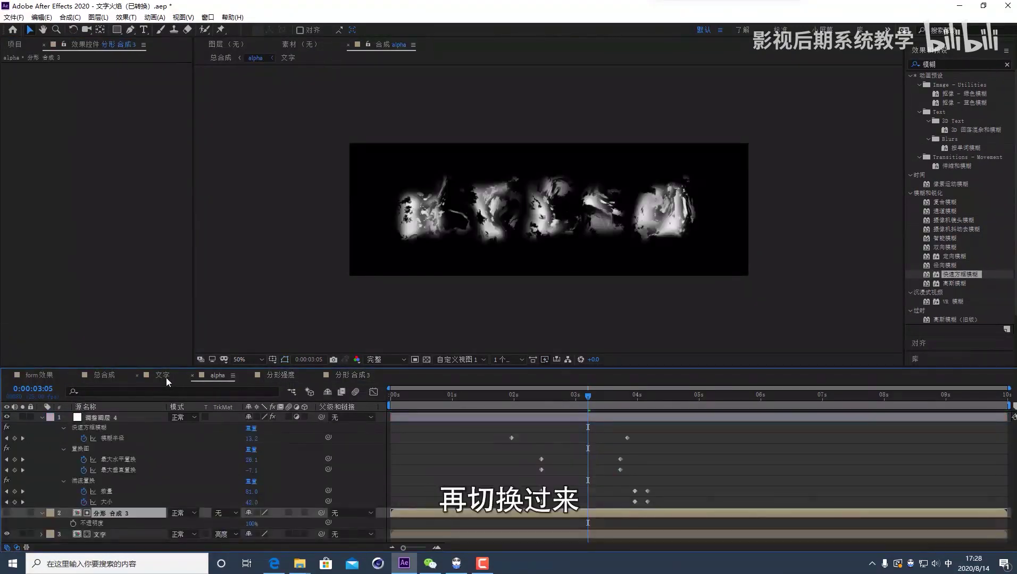
{"action": "left_click_drag", "start_coordinate": [554, 394], "coordinate": [676, 415]}
{"action": "left_click", "coordinate": [103, 377]}
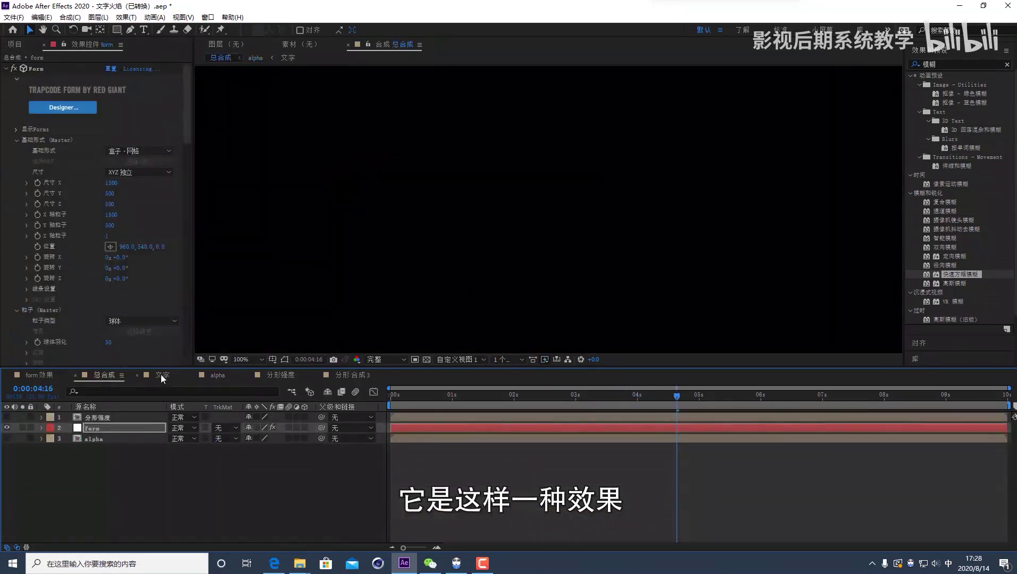
Step: Compare the size of the flame gaps in 总合成 at 0:00:03:13, 0:00:03:23, 0:00:03:08 and 0:00:04:10
{"action": "left_click", "coordinate": [613, 396]}
{"action": "left_click", "coordinate": [611, 398]}
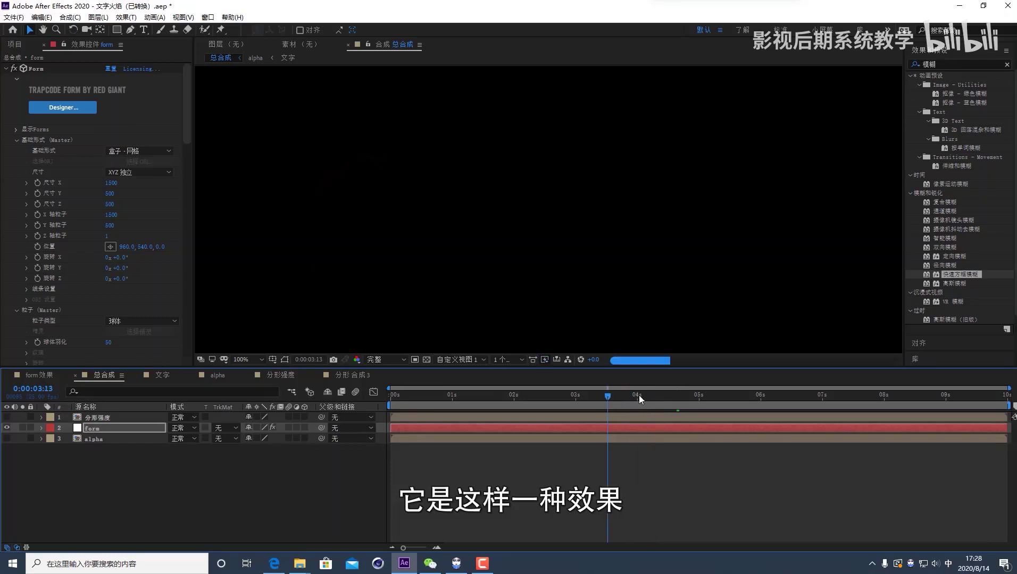
{"action": "left_click", "coordinate": [633, 404]}
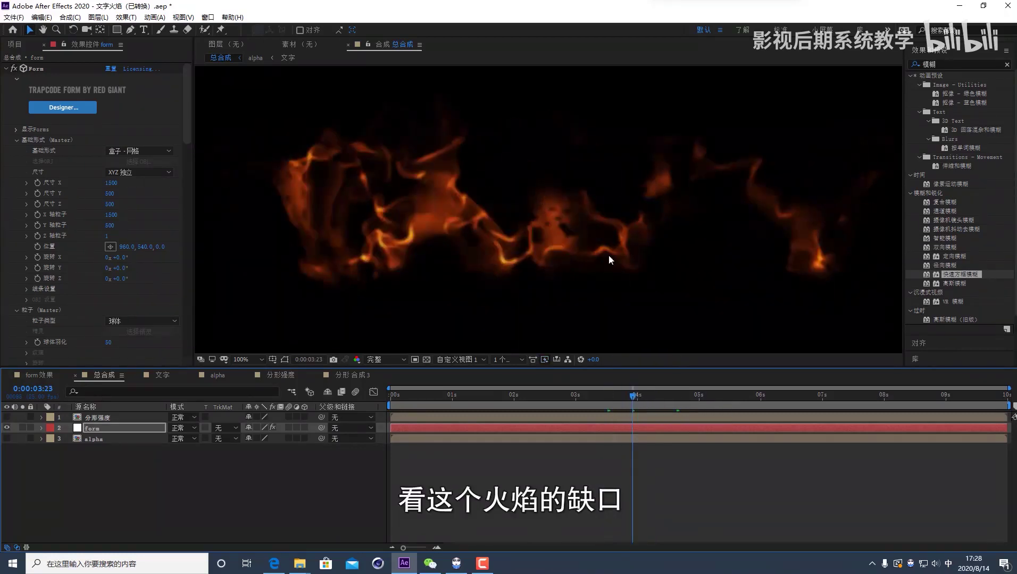
{"action": "left_click", "coordinate": [608, 403]}
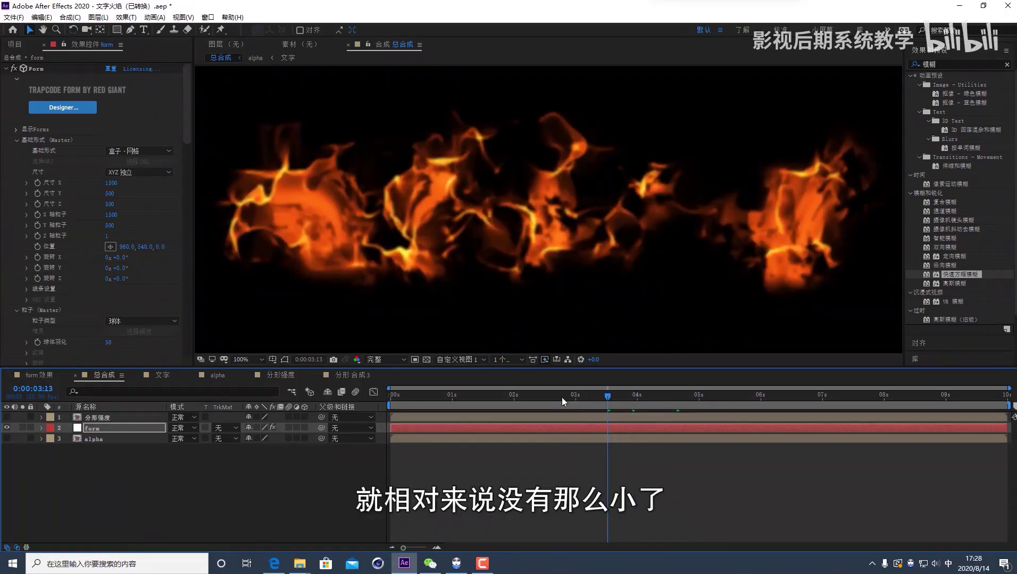
{"action": "left_click", "coordinate": [595, 397]}
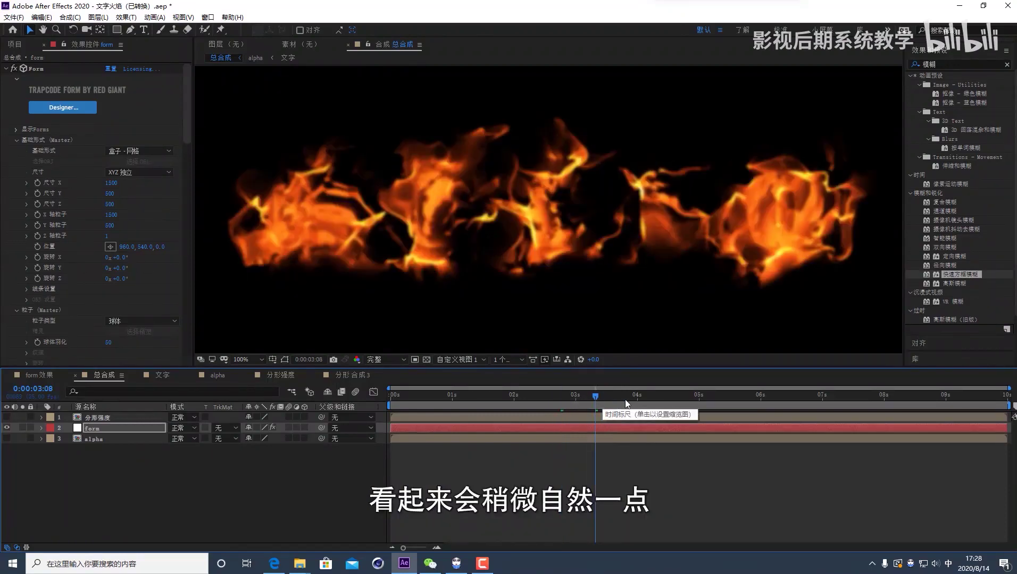
{"action": "left_click", "coordinate": [662, 403]}
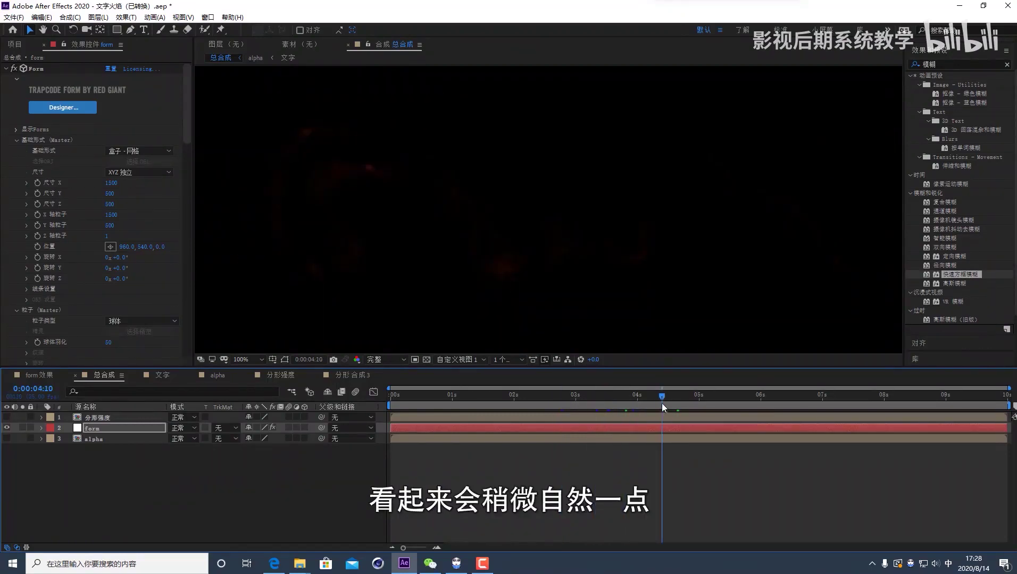
Step: View the whole frame at 50% and play the burn-out from 0:00:03:06, stopping at 0:00:03:07
{"action": "left_click_drag", "start_coordinate": [661, 403], "coordinate": [591, 393]}
{"action": "key", "text": "comma"}
{"action": "key", "text": "comma"}
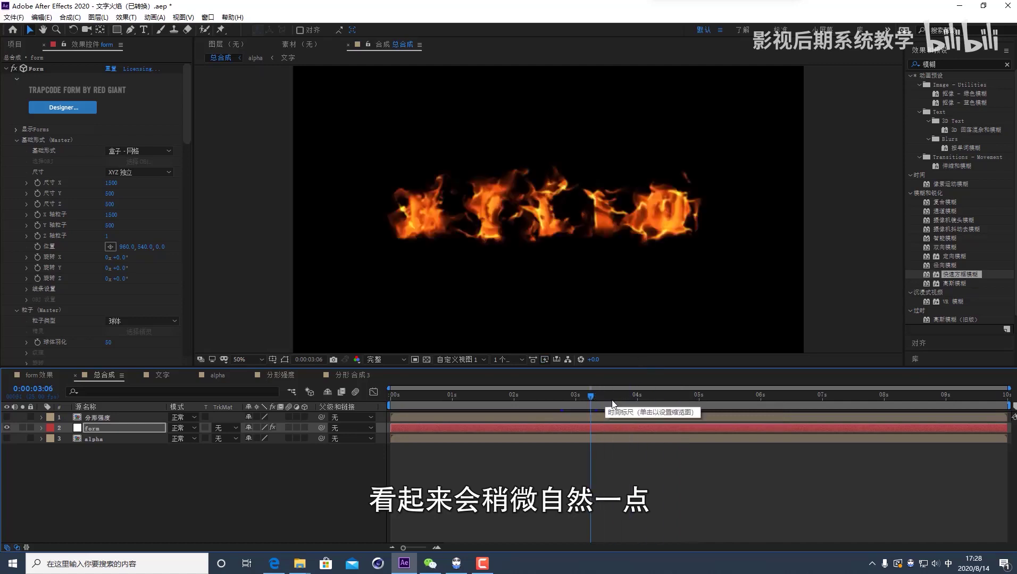
{"action": "key", "text": "space"}
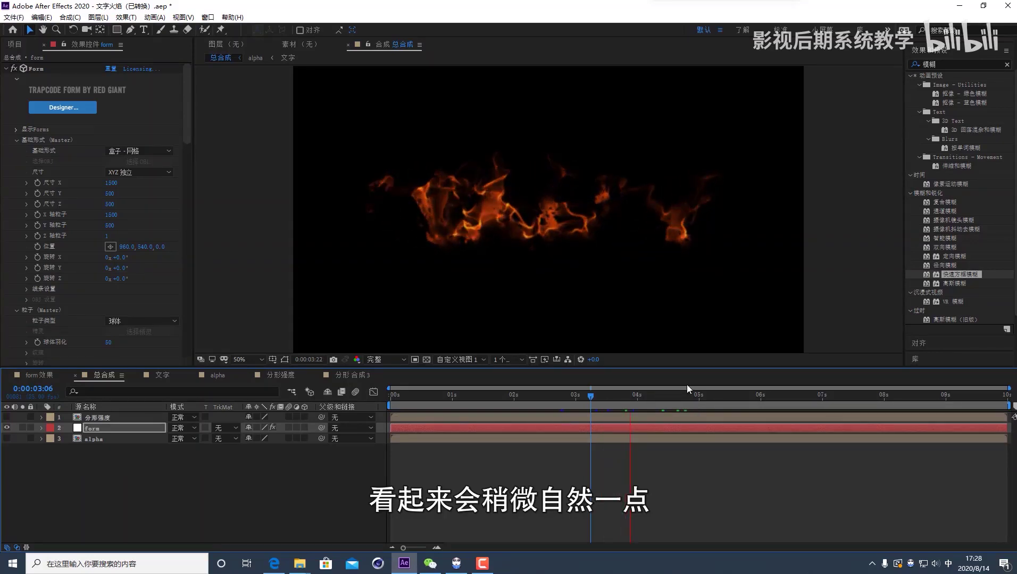
{"action": "left_click", "coordinate": [592, 401]}
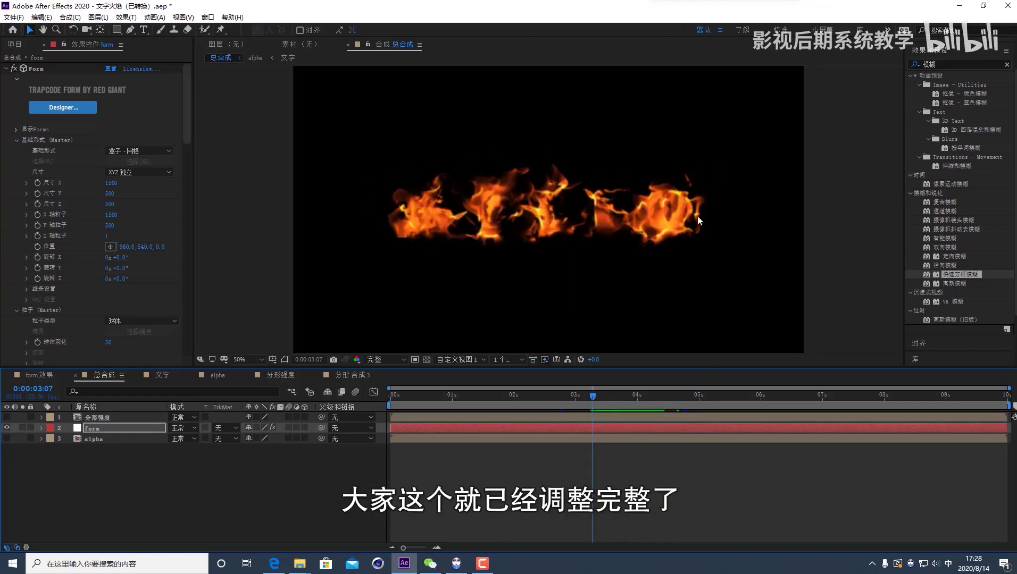
Step: Add the 文字 composition with the HELLO text from the project as the top layer of 总合成
{"action": "left_click", "coordinate": [134, 468]}
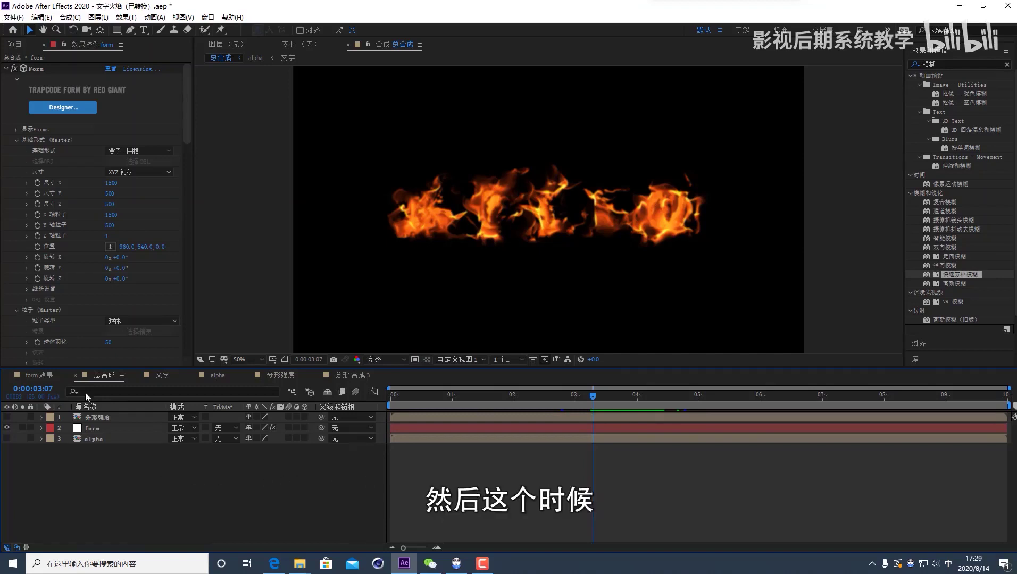
{"action": "left_click", "coordinate": [15, 44]}
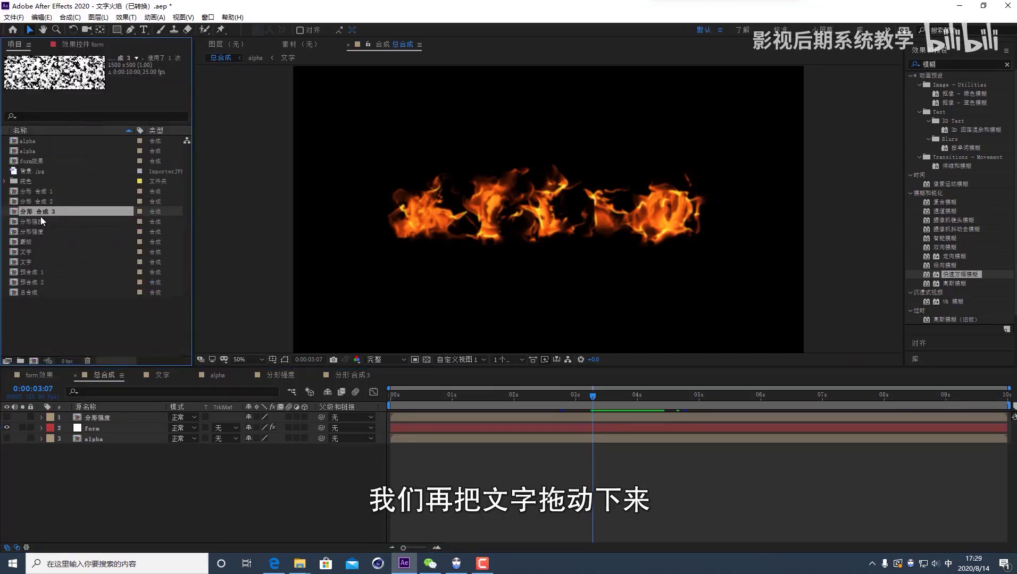
{"action": "left_click", "coordinate": [31, 253]}
{"action": "left_click", "coordinate": [37, 262]}
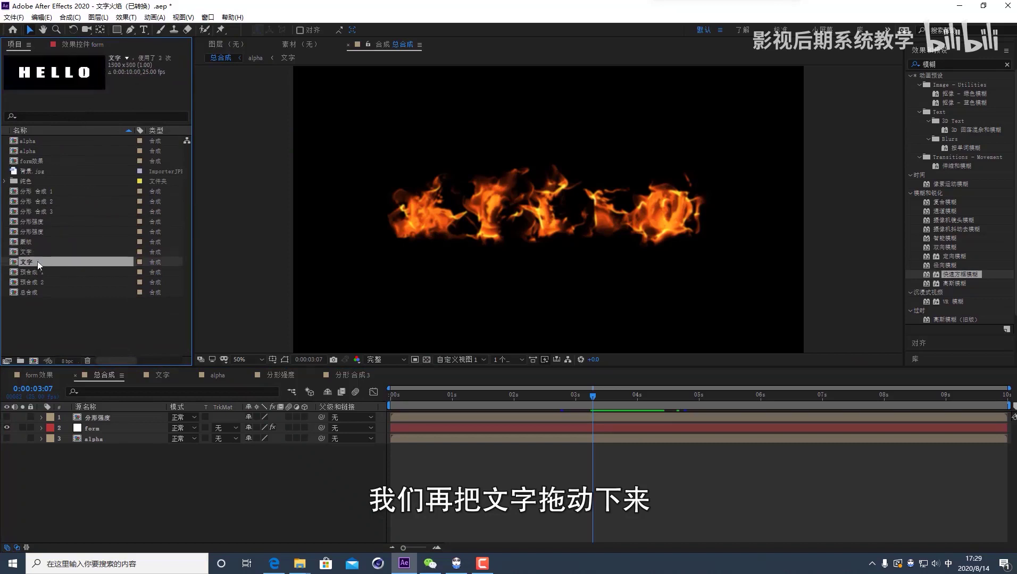
{"action": "left_click_drag", "start_coordinate": [56, 262], "coordinate": [101, 414]}
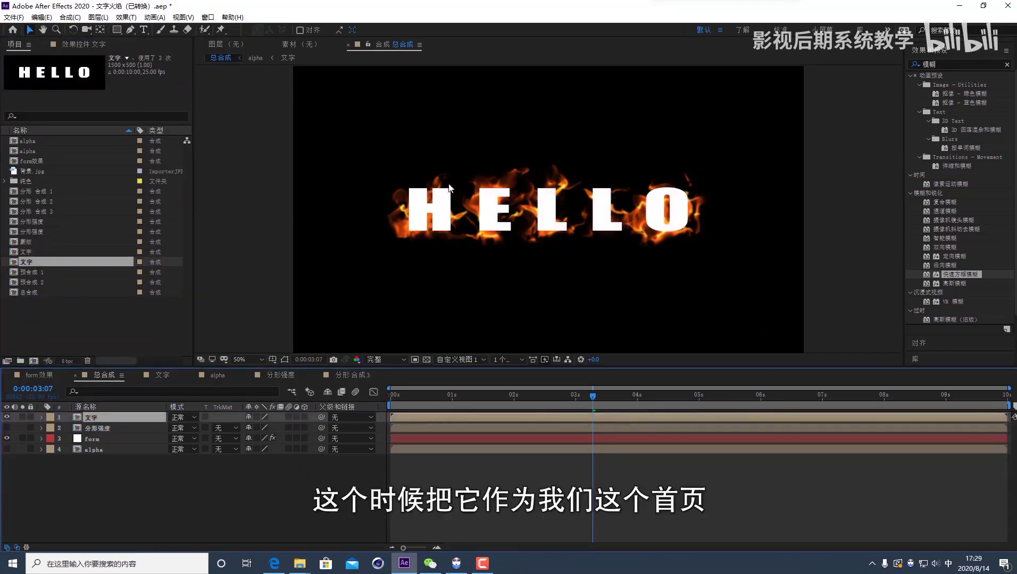
Step: Search the effects for 渐变 and apply 梯度渐变 to the 文字 layer
{"action": "left_click", "coordinate": [956, 64]}
{"action": "key", "text": "BackSpace"}
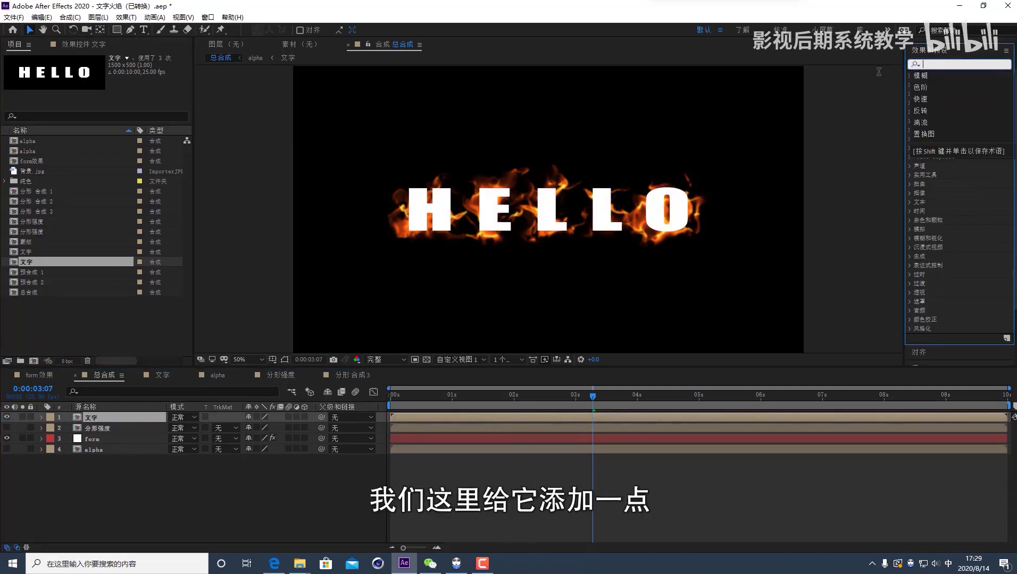
{"action": "type", "text": "渐变"}
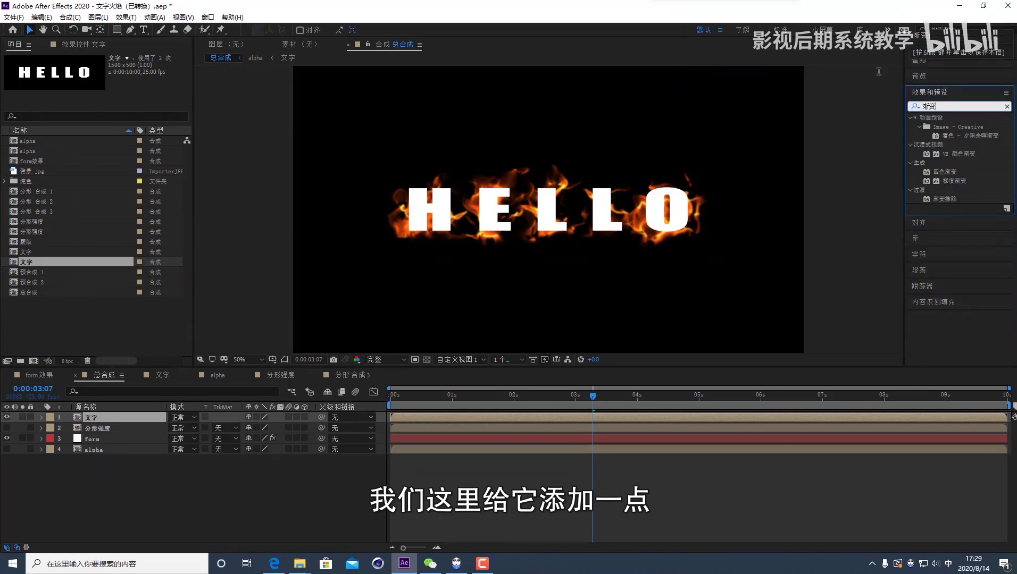
{"action": "left_click", "coordinate": [953, 173]}
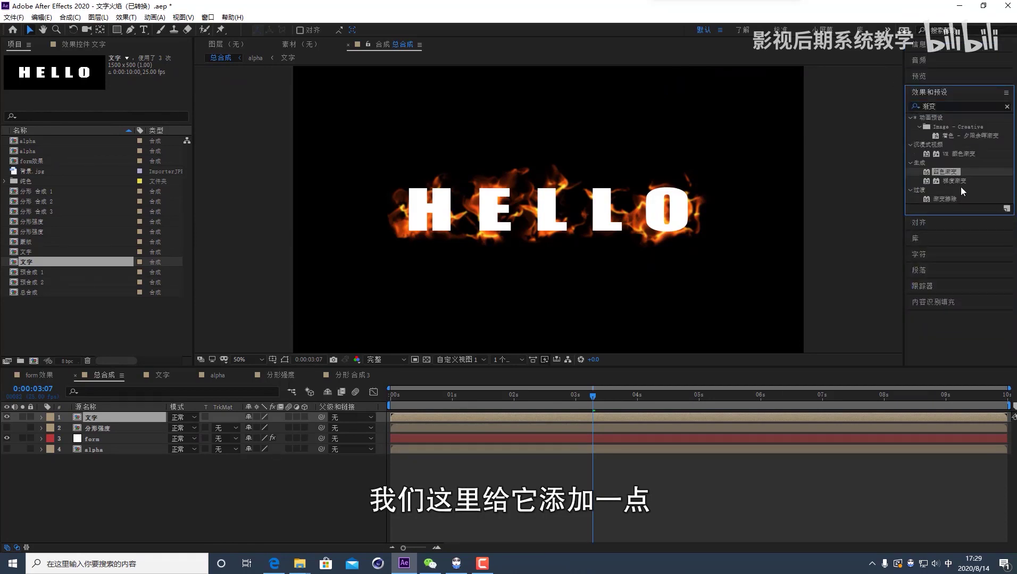
{"action": "double_click", "coordinate": [959, 181]}
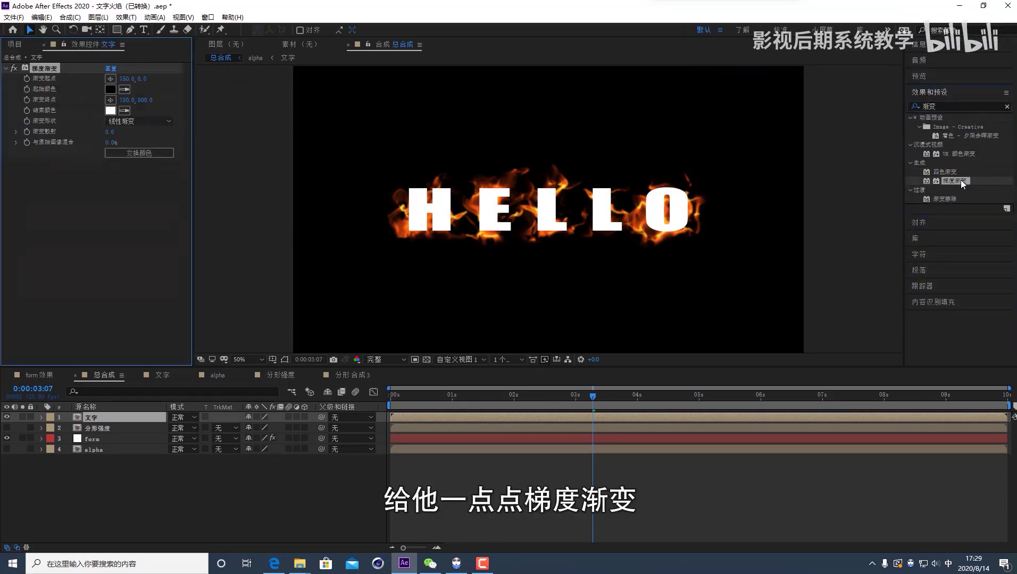
Step: Move the 渐变起点 of 梯度渐变 to about -42, -44, beyond the layer's upper-left corner, keeping the 文字 layer selected
{"action": "left_click", "coordinate": [110, 78]}
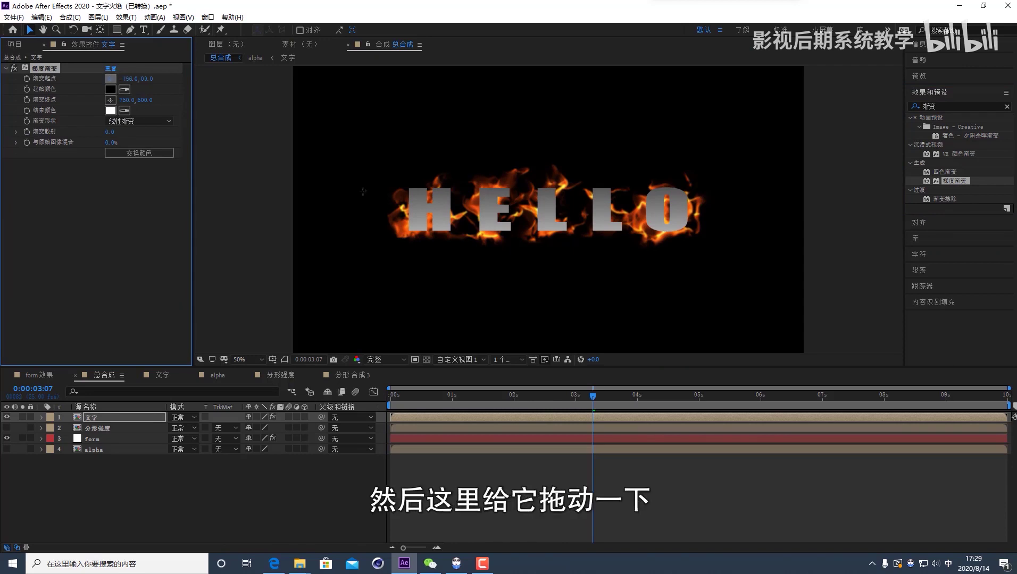
{"action": "left_click", "coordinate": [410, 203]}
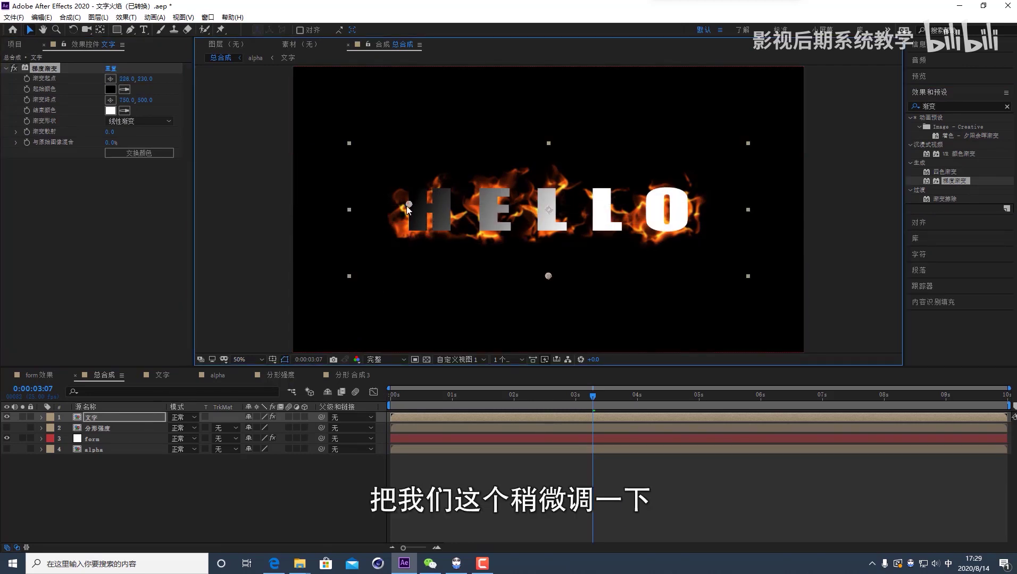
{"action": "left_click_drag", "start_coordinate": [410, 204], "coordinate": [337, 132]}
{"action": "left_click", "coordinate": [640, 144]}
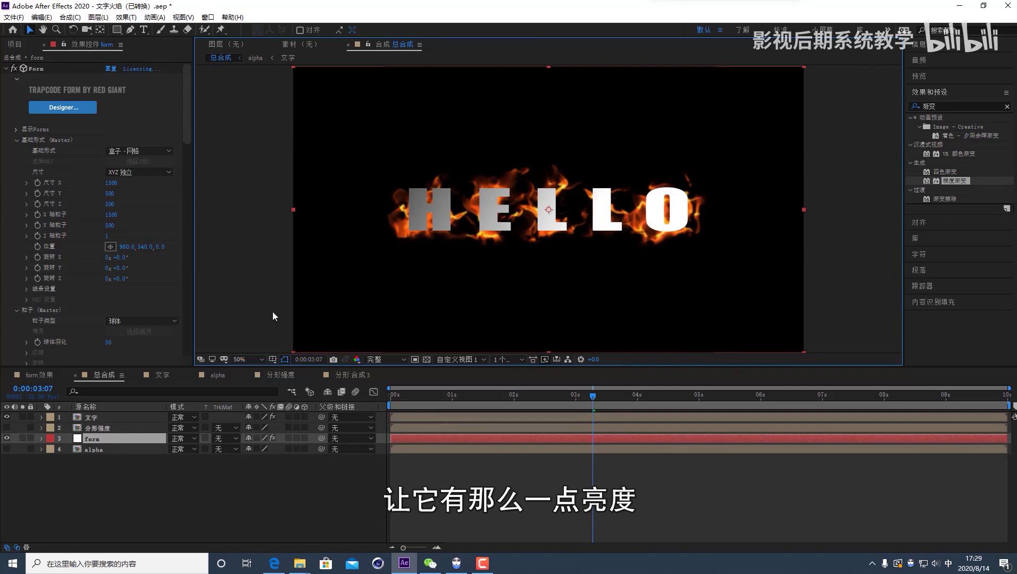
{"action": "left_click", "coordinate": [99, 418]}
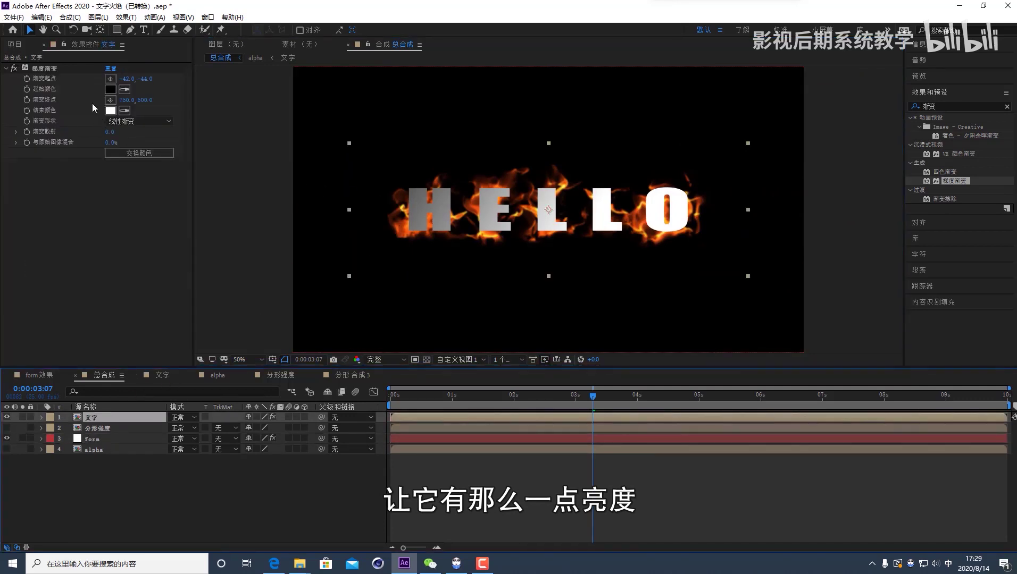
Step: Try placing the 梯度渐变 start point at about 1640, -362 beyond the frame and its end point at about 800, 544 below the text
{"action": "left_click", "coordinate": [110, 78]}
{"action": "left_click", "coordinate": [528, 101]}
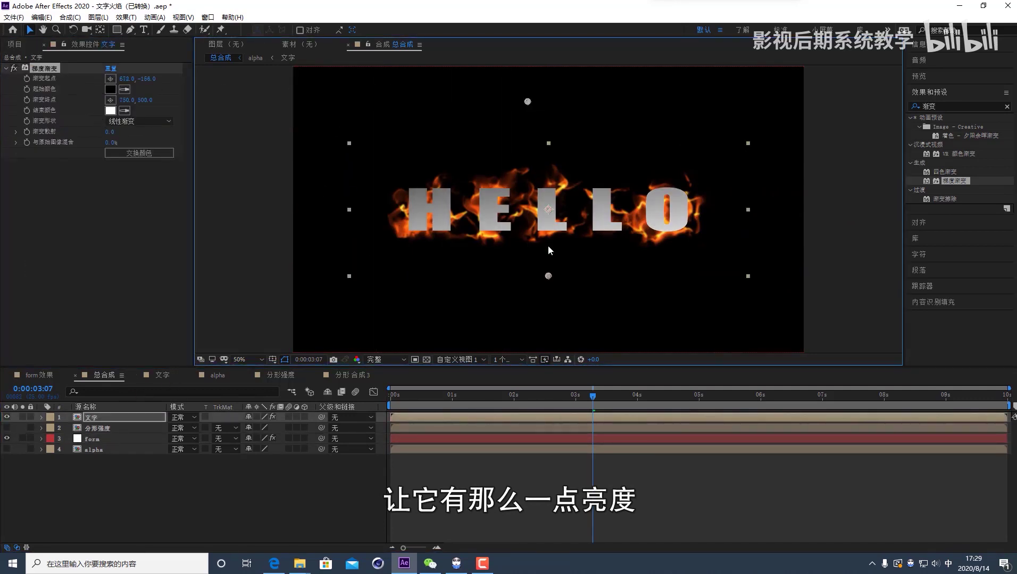
{"action": "left_click_drag", "start_coordinate": [550, 279], "coordinate": [373, 297]}
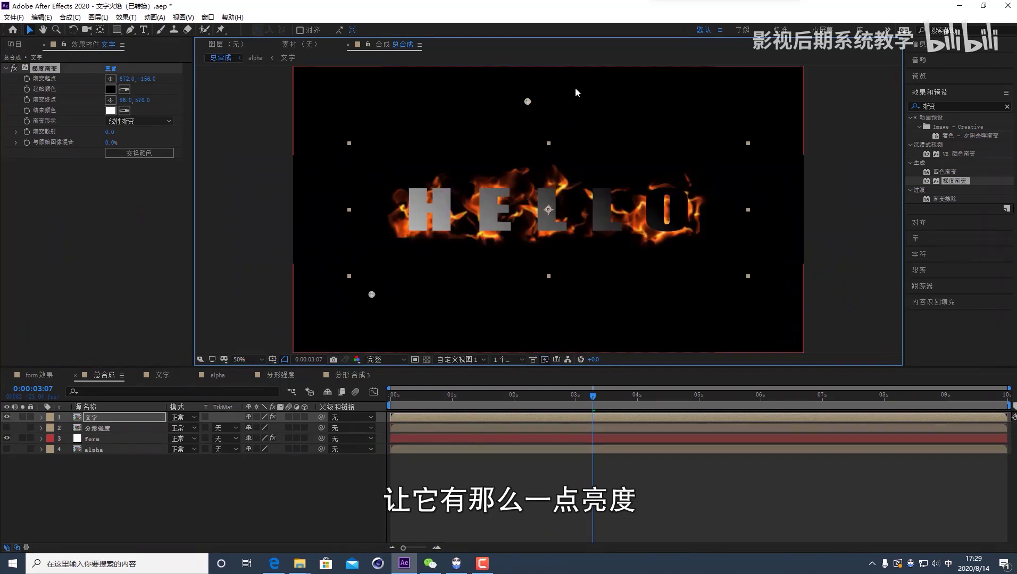
{"action": "left_click_drag", "start_coordinate": [527, 101], "coordinate": [788, 50]}
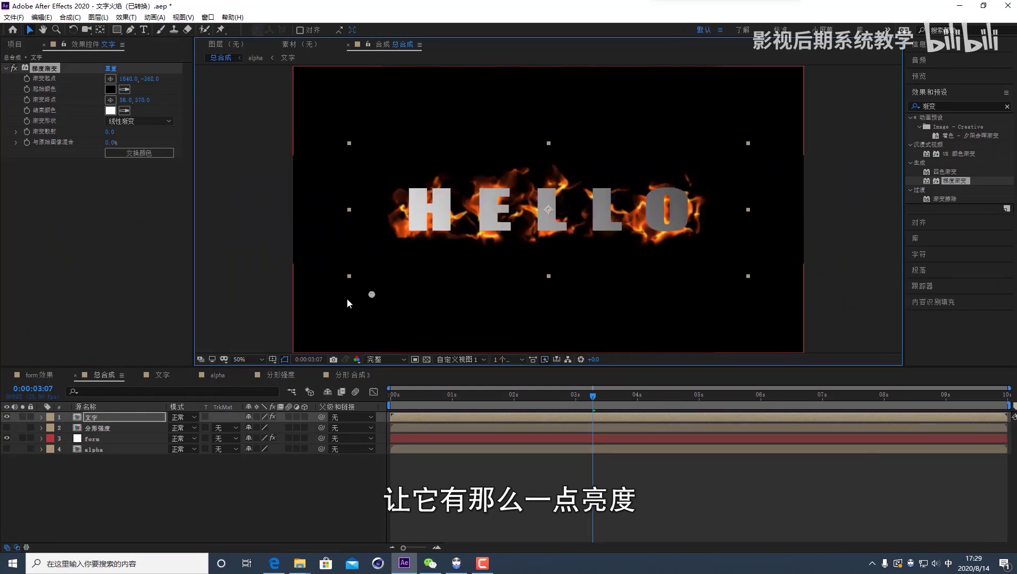
{"action": "left_click_drag", "start_coordinate": [371, 297], "coordinate": [561, 286]}
Step: Try moving the 渐变起点 to about 1152, -438 above the frame and the 渐变终点 to about 968, 492
{"action": "key", "text": "comma"}
{"action": "key", "text": "comma"}
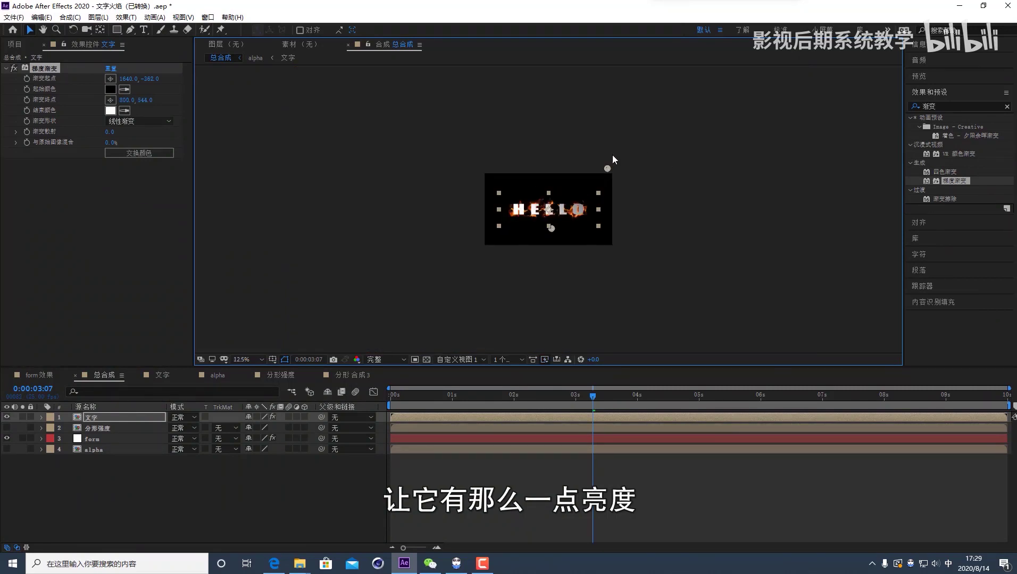
{"action": "key", "text": "period"}
{"action": "left_click_drag", "start_coordinate": [665, 129], "coordinate": [602, 117]}
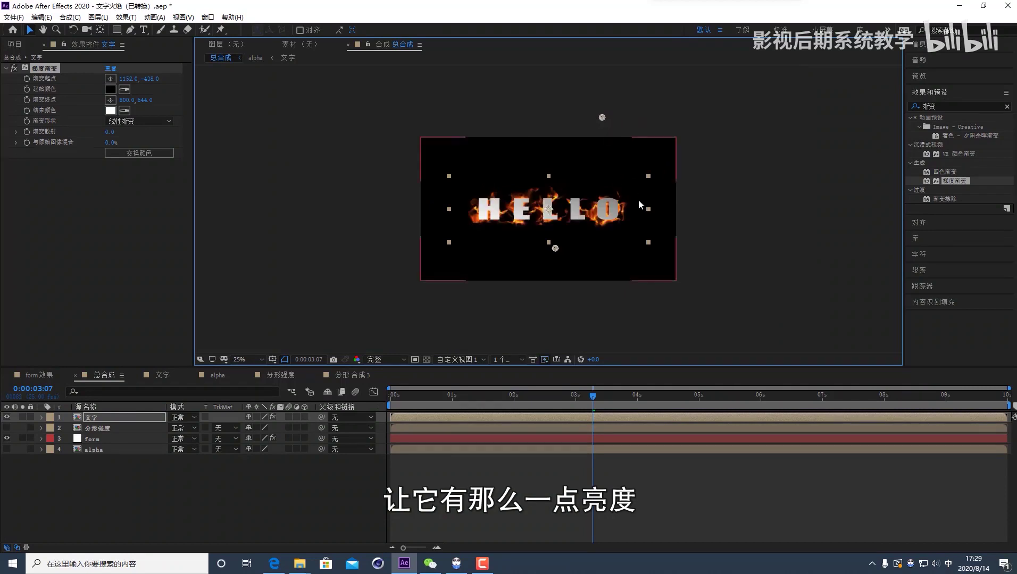
{"action": "left_click_drag", "start_coordinate": [556, 248], "coordinate": [578, 244]}
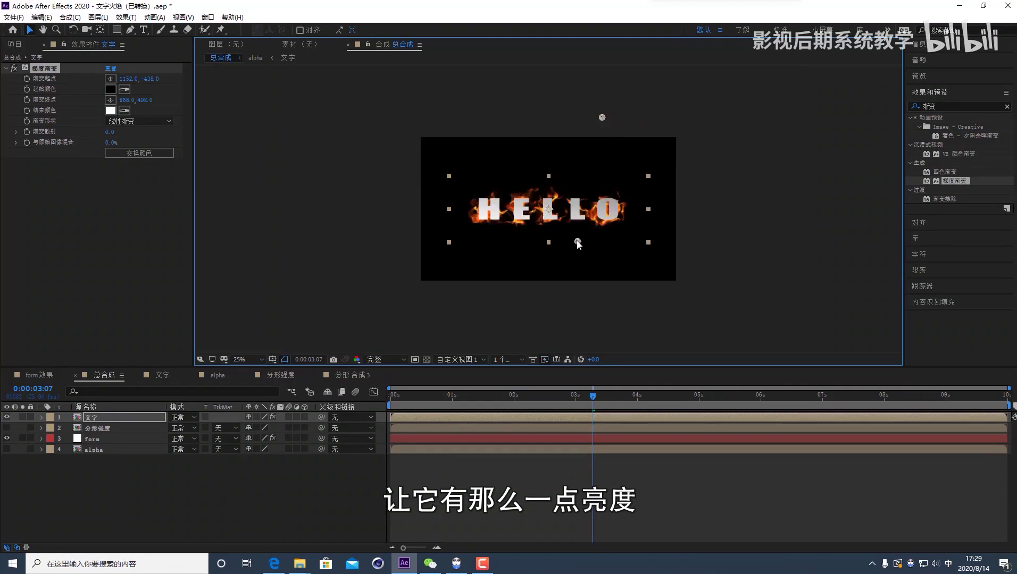
Step: Bring the gradient points closer to the text, with 渐变起点 at about 1072, -86 and 渐变终点 at about 910, 382
{"action": "key", "text": "period"}
{"action": "key", "text": "period"}
{"action": "key", "text": "comma"}
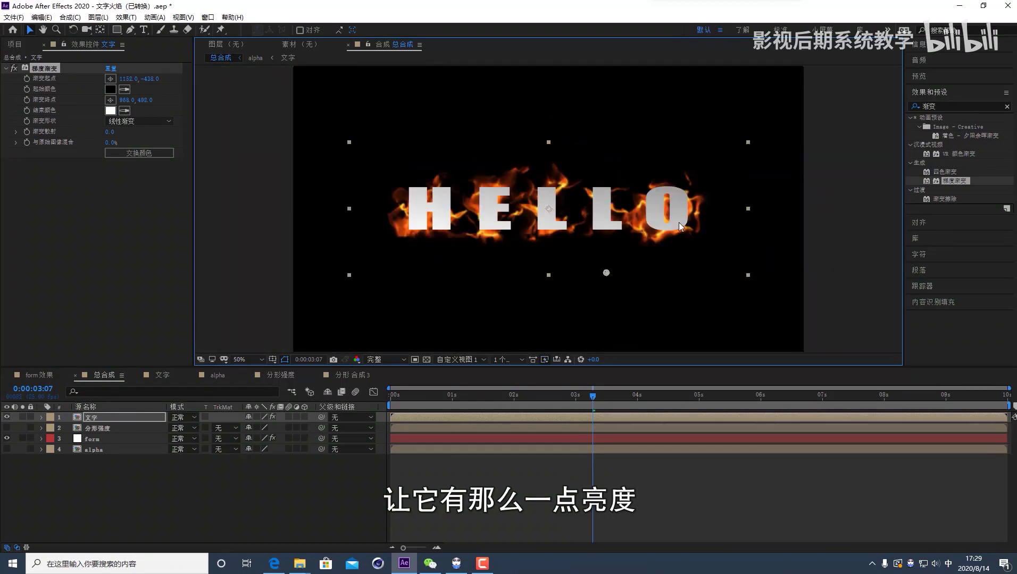
{"action": "key", "text": "comma"}
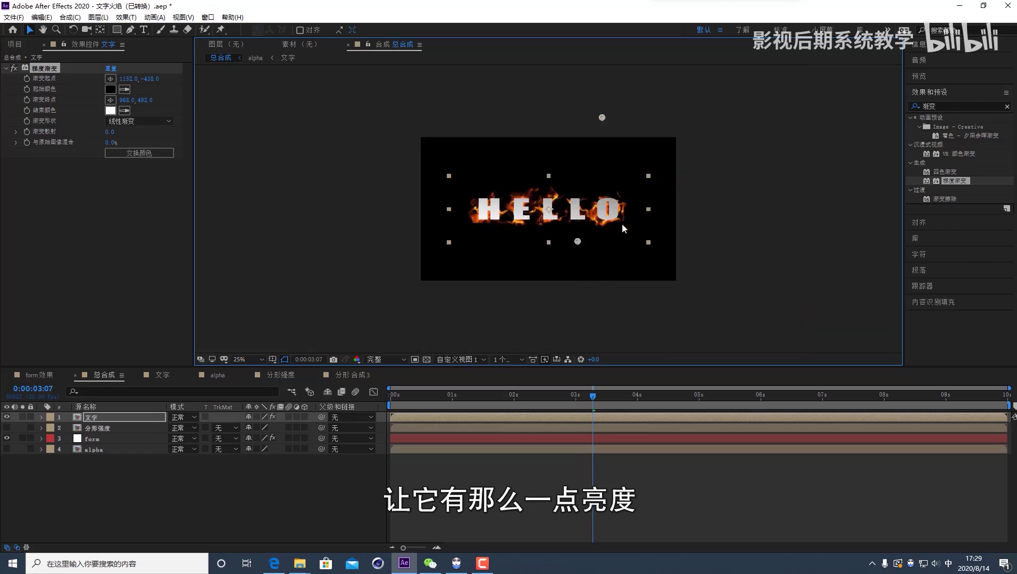
{"action": "left_click_drag", "start_coordinate": [602, 119], "coordinate": [591, 162]}
{"action": "key", "text": "period"}
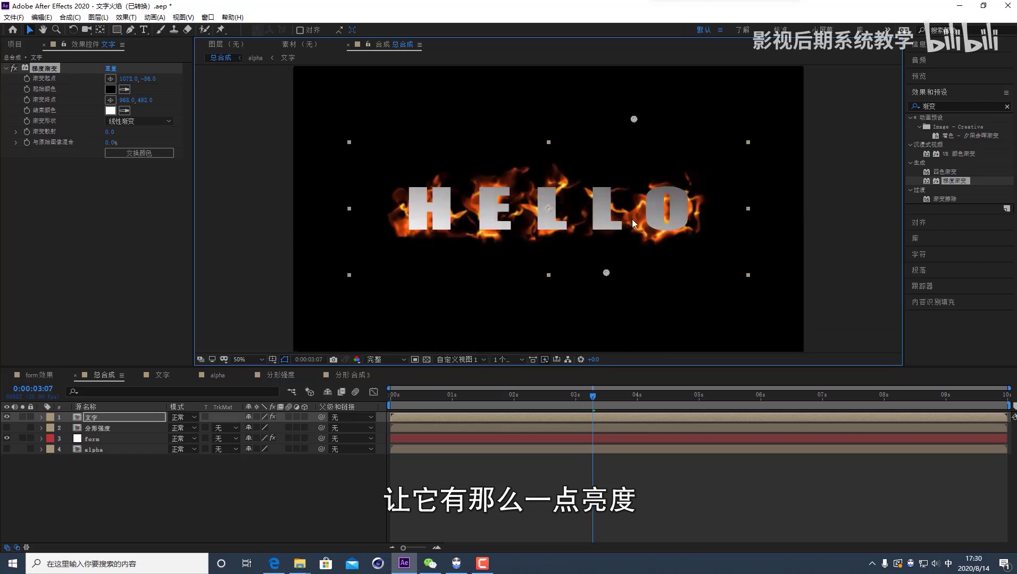
{"action": "left_click_drag", "start_coordinate": [613, 270], "coordinate": [591, 244]}
Step: Search the effects for 斜面, apply 斜面 Alpha to the 文字 layer and set its 边缘厚度 to 3.00
{"action": "left_click", "coordinate": [947, 107]}
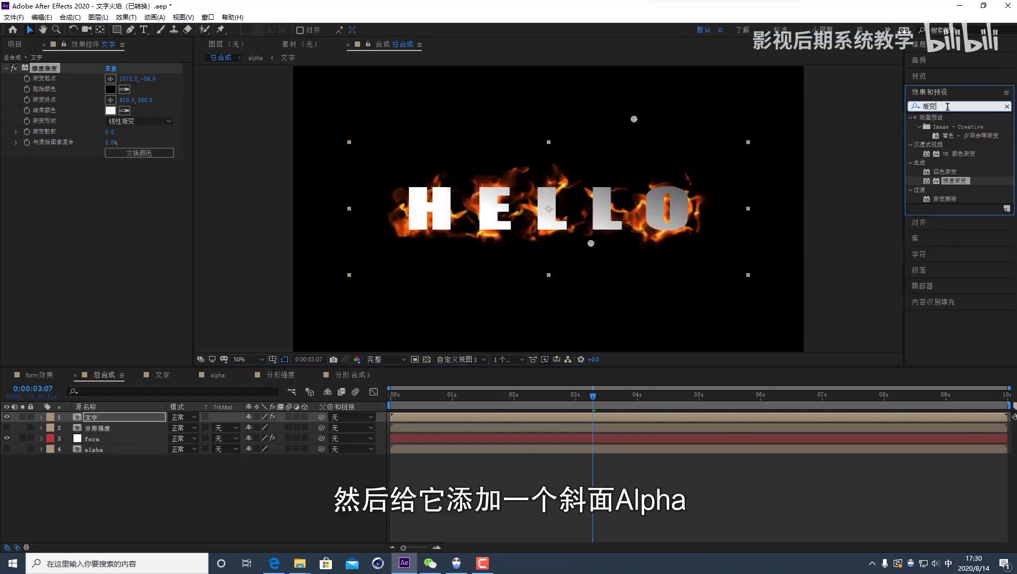
{"action": "type", "text": "斜面"}
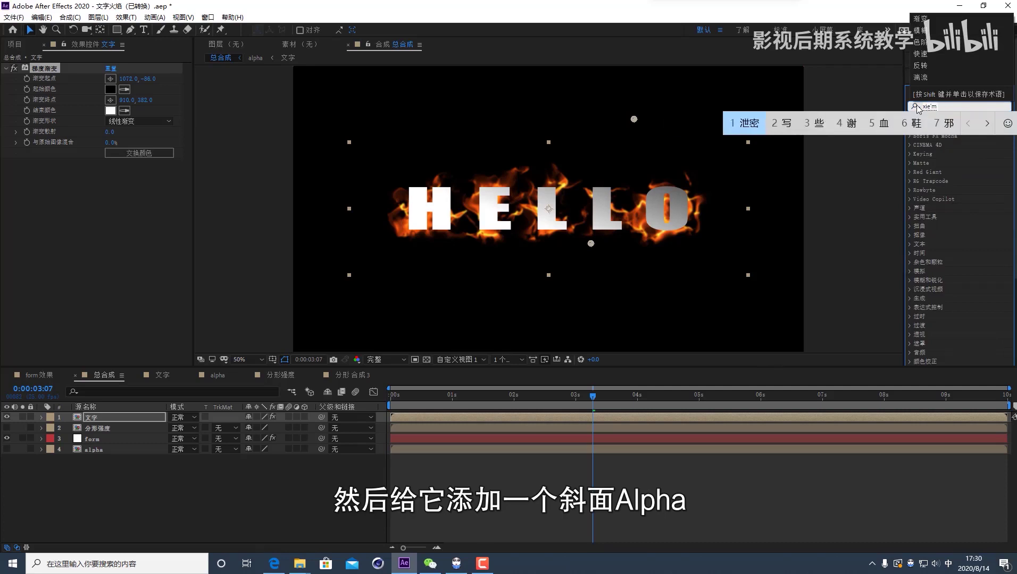
{"action": "double_click", "coordinate": [953, 182]}
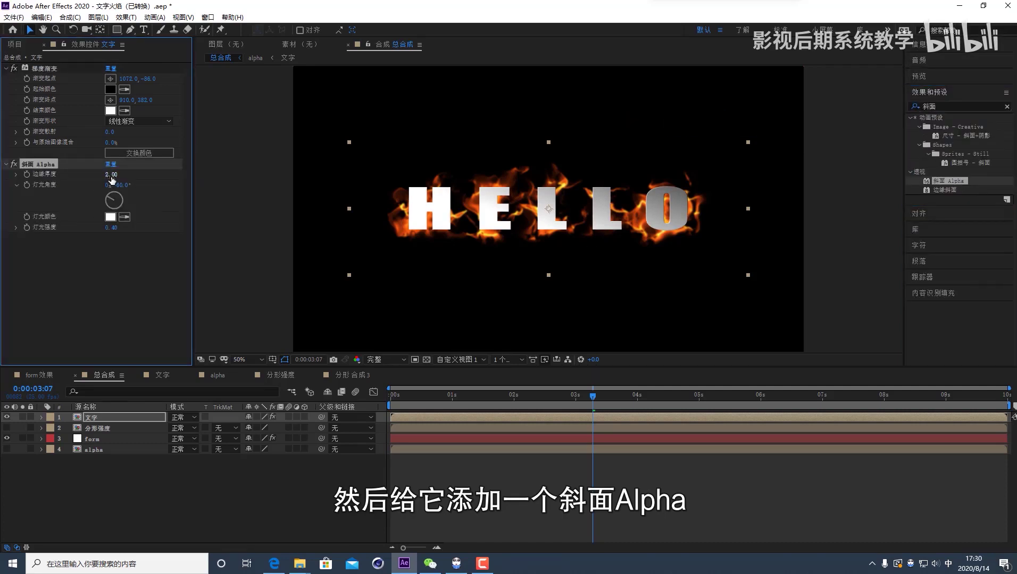
{"action": "left_click_drag", "start_coordinate": [113, 176], "coordinate": [120, 176]}
{"action": "scroll", "coordinate": [599, 231], "scroll_direction": "up", "scroll_amount": 4}
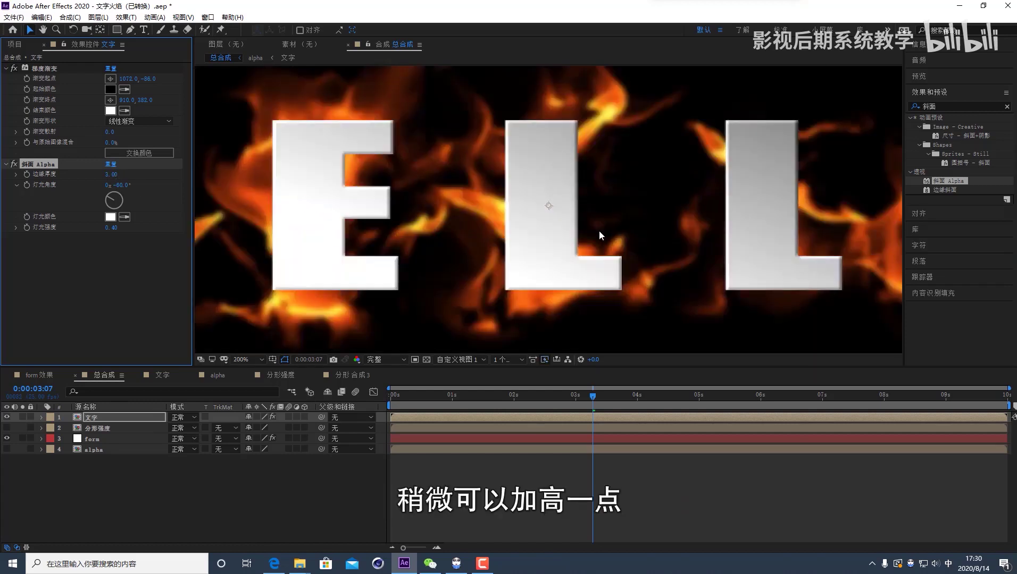
{"action": "scroll", "coordinate": [599, 230], "scroll_direction": "down", "scroll_amount": 2}
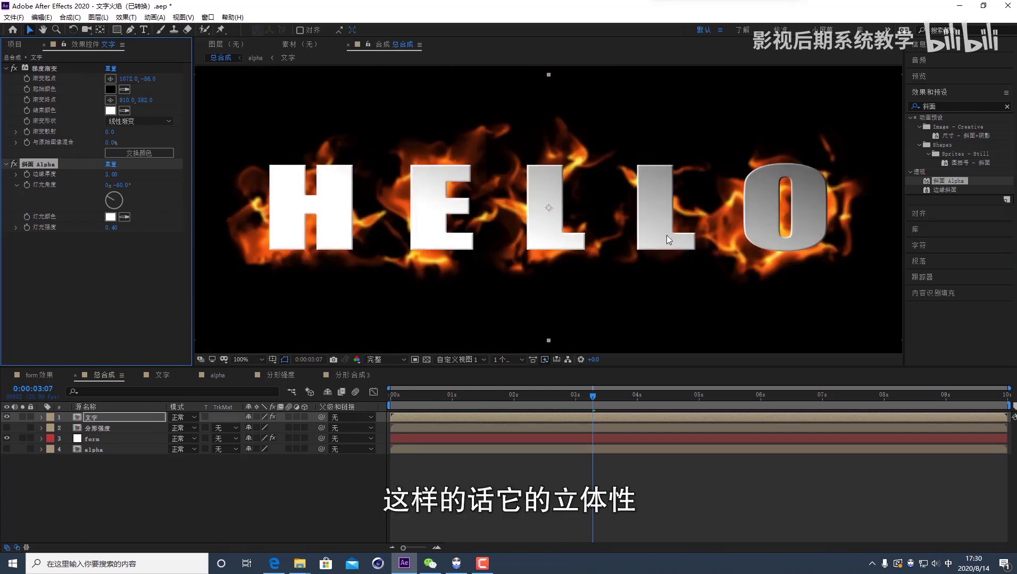
{"action": "scroll", "coordinate": [543, 262], "scroll_direction": "down", "scroll_amount": 2}
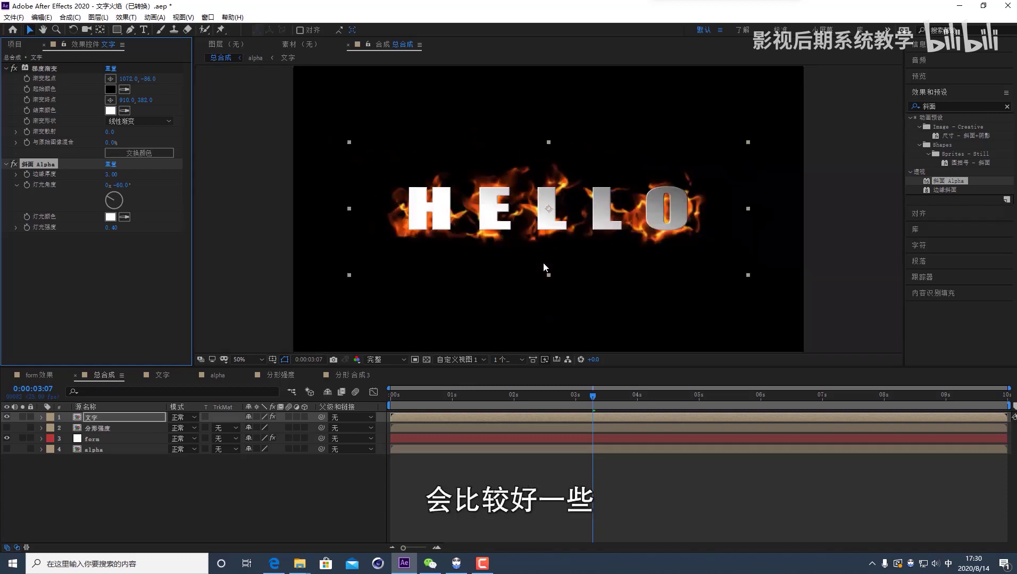
Step: Reposition the 梯度渐变 points on the 文字 layer, with 渐变起点 at about 968, -220 and 渐变终点 at about 688, 502
{"action": "left_click", "coordinate": [42, 69]}
{"action": "left_click_drag", "start_coordinate": [591, 248], "coordinate": [511, 309]}
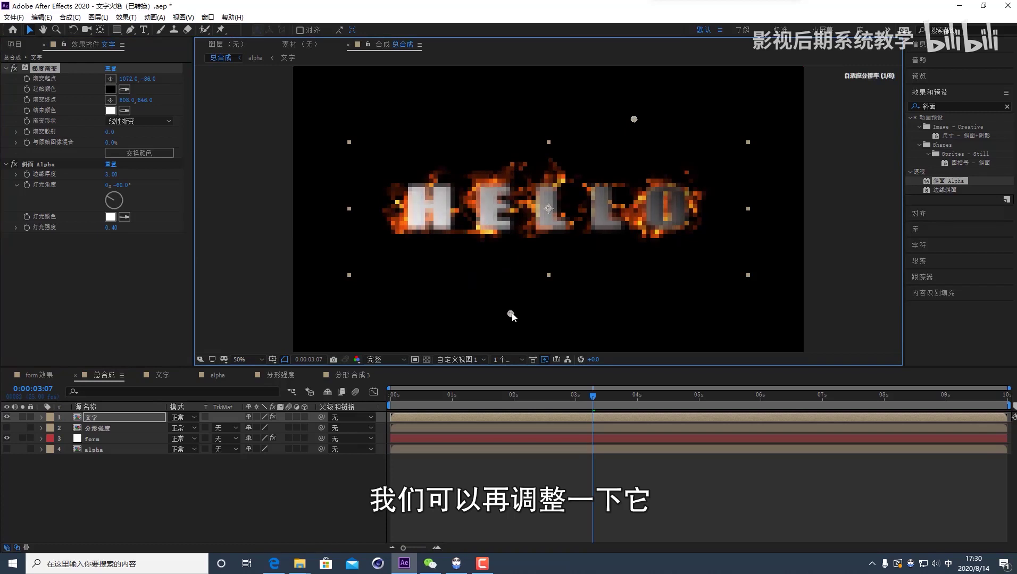
{"action": "left_click_drag", "start_coordinate": [634, 119], "coordinate": [638, 77]}
{"action": "left_click_drag", "start_coordinate": [509, 313], "coordinate": [532, 275]}
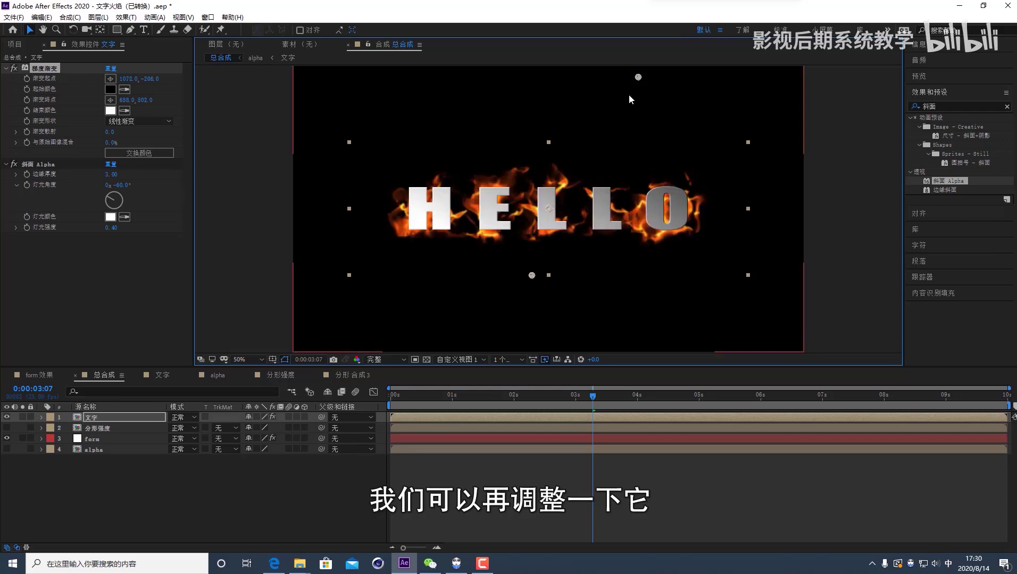
{"action": "left_click_drag", "start_coordinate": [639, 77], "coordinate": [607, 84]}
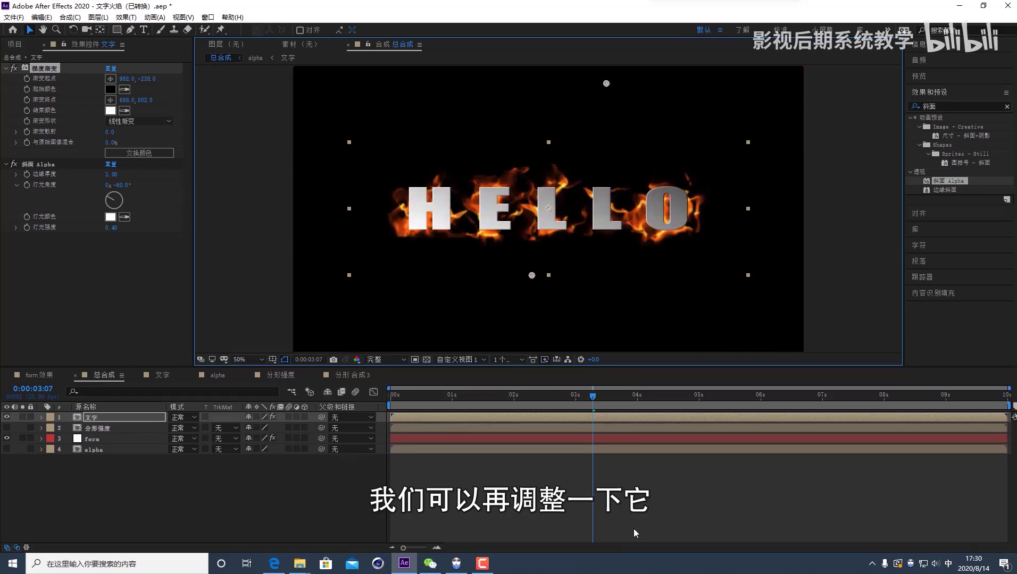
Step: Preview the text over the flames from 0:00:01:06, and scrub from about 0:00:00:08 to 0:00:01:14
{"action": "left_click", "coordinate": [551, 414]}
{"action": "left_click", "coordinate": [467, 395]}
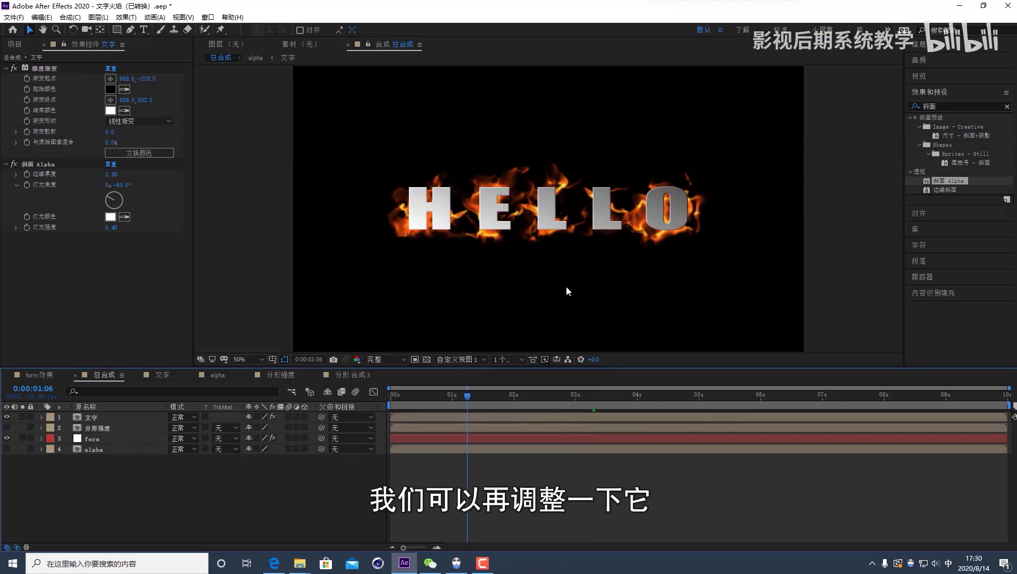
{"action": "key", "text": "space"}
{"action": "left_click", "coordinate": [409, 396]}
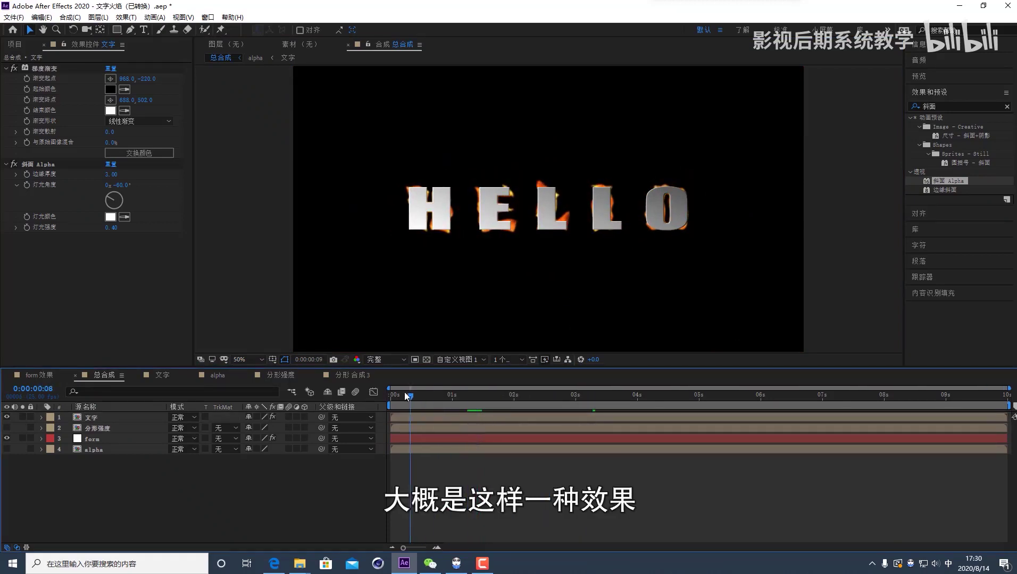
{"action": "left_click_drag", "start_coordinate": [408, 396], "coordinate": [486, 399]}
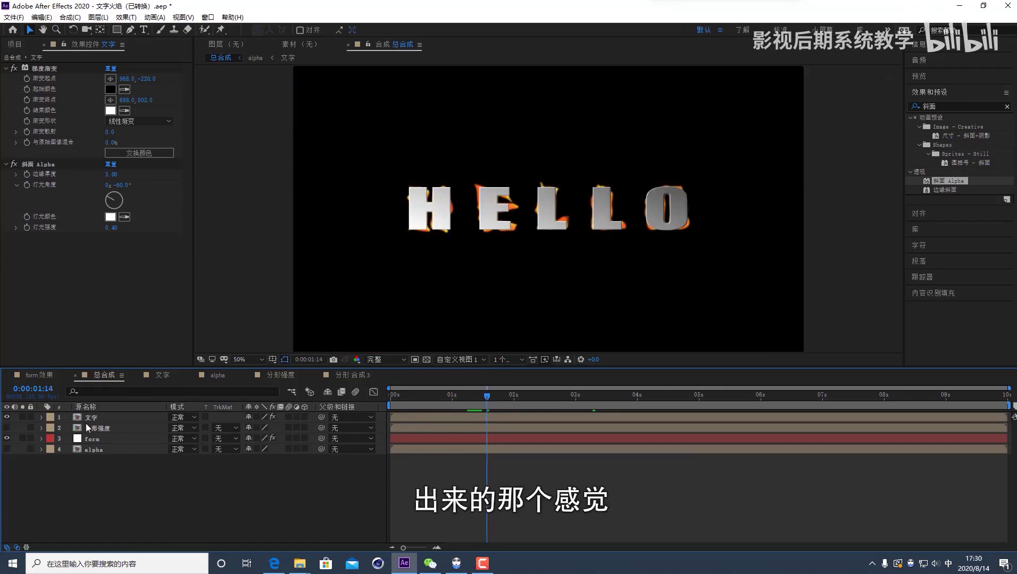
Step: Move the 文字 layer directly above form and add 不透明度 keyframes to both layers at 0:00:01:24
{"action": "mouse_move", "coordinate": [97, 419]}
{"action": "left_mouse_down"}
{"action": "mouse_move", "coordinate": [112, 422]}
{"action": "mouse_move", "coordinate": [112, 433]}
{"action": "left_mouse_up"}
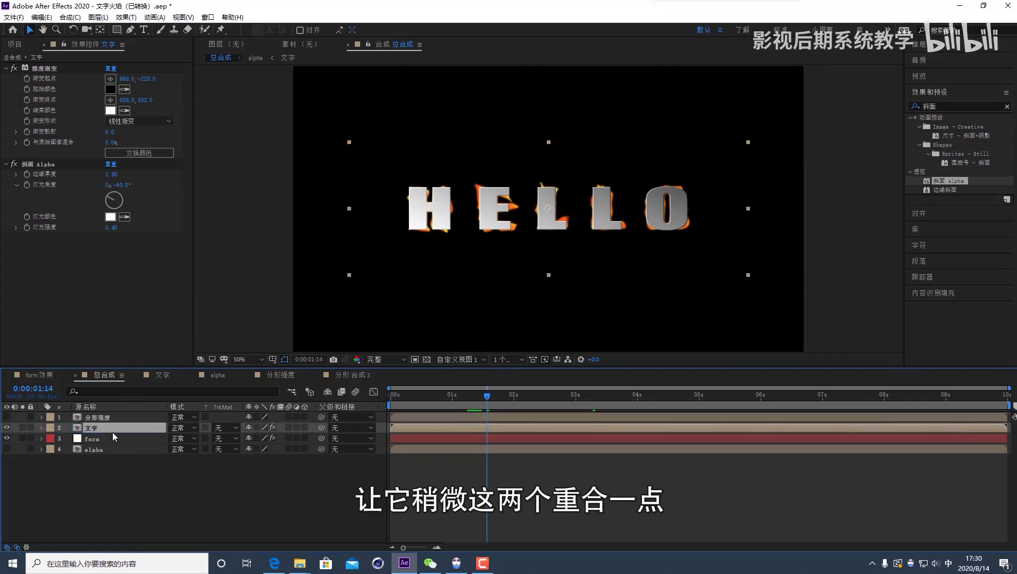
{"action": "left_click", "coordinate": [112, 438], "text": "ctrl"}
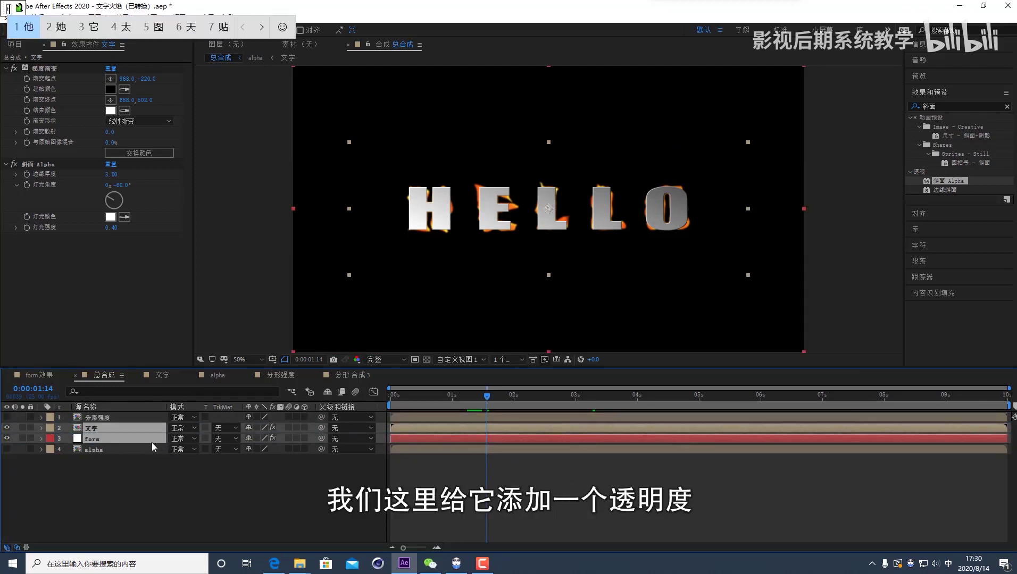
{"action": "key", "text": "t"}
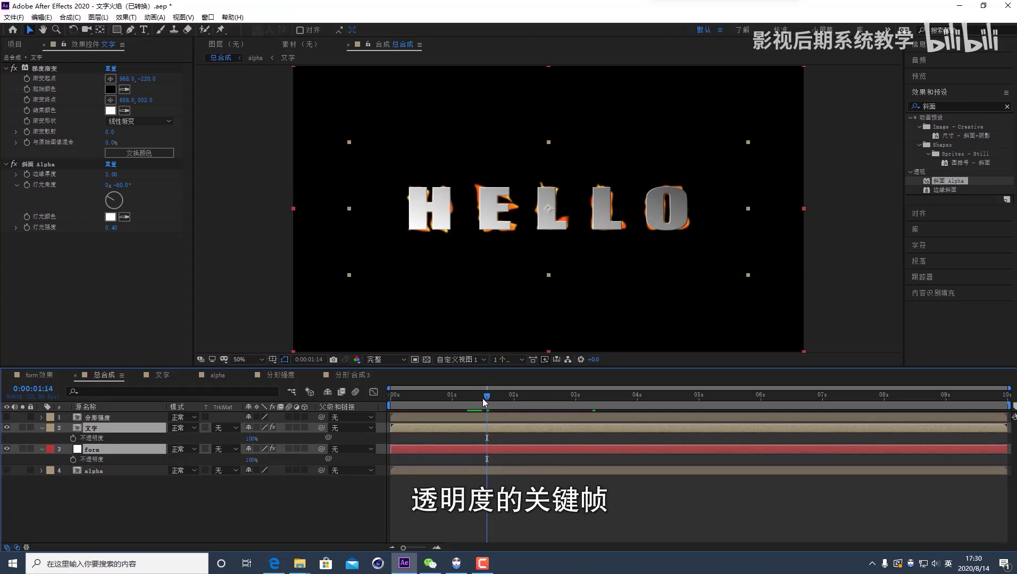
{"action": "left_click_drag", "start_coordinate": [486, 396], "coordinate": [513, 403]}
{"action": "left_click", "coordinate": [514, 399]}
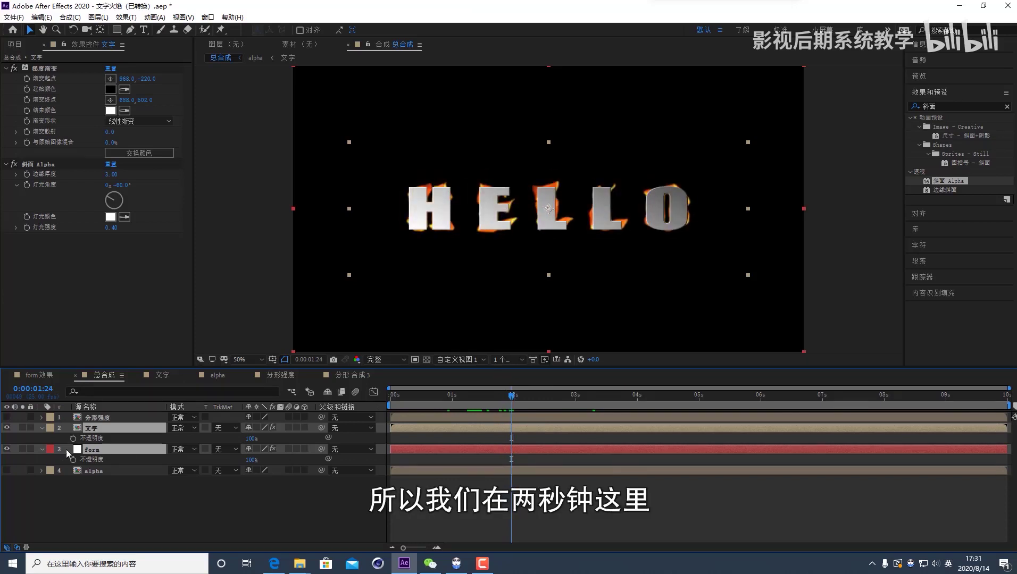
{"action": "left_click", "coordinate": [73, 438]}
{"action": "left_click", "coordinate": [73, 459]}
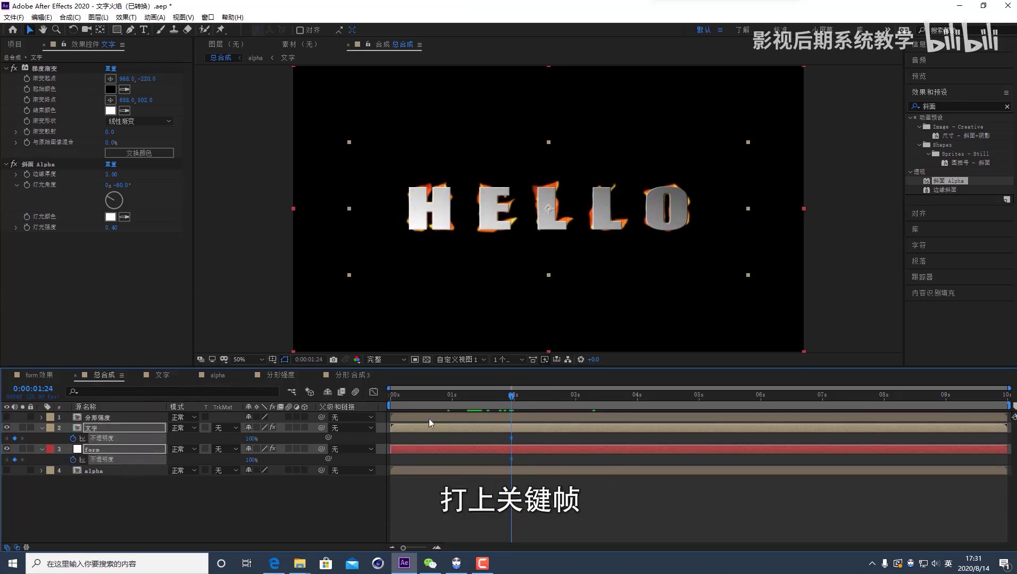
Step: Cross-fade the layers by keyframing form's 不透明度 at 0% at 0:00:01:24 and 100% at 0:00:02:14, with 文字 reaching 0% at 0:00:02:14
{"action": "left_click", "coordinate": [250, 460]}
{"action": "type", "text": "0"}
{"action": "key", "text": "Return"}
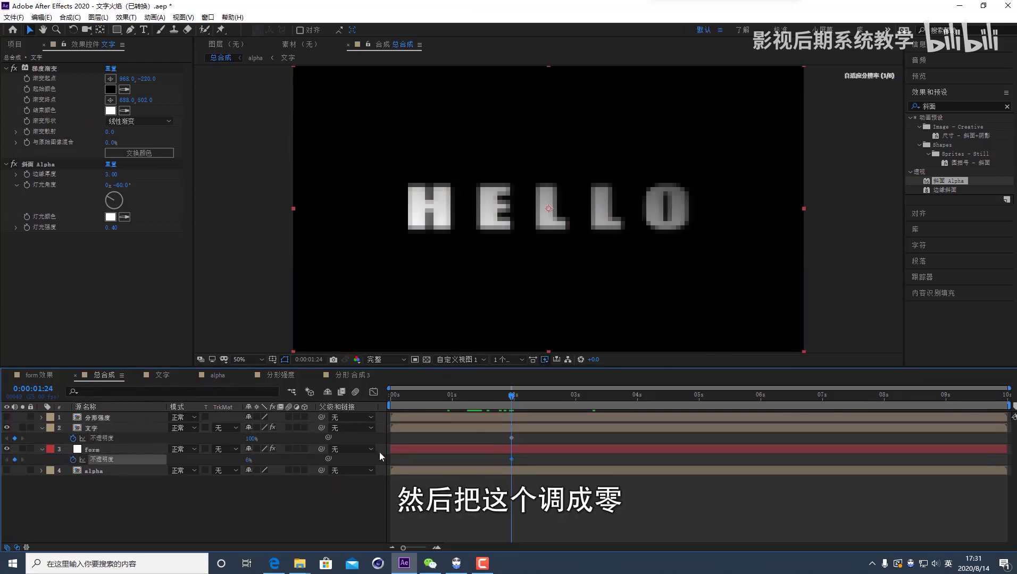
{"action": "left_click", "coordinate": [379, 451]}
{"action": "left_click", "coordinate": [549, 394]}
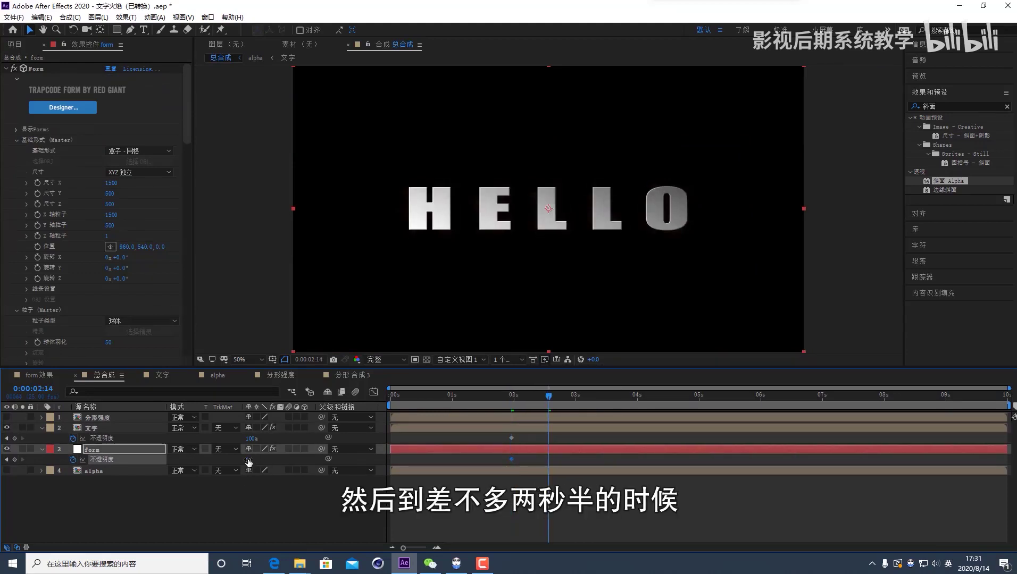
{"action": "left_click_drag", "start_coordinate": [249, 461], "coordinate": [213, 437]}
Step: Play the cross-fade from about 0:00:02:02 to check the blend of text and flames, stopping at 0:00:02:23
{"action": "left_click_drag", "start_coordinate": [545, 403], "coordinate": [519, 398]}
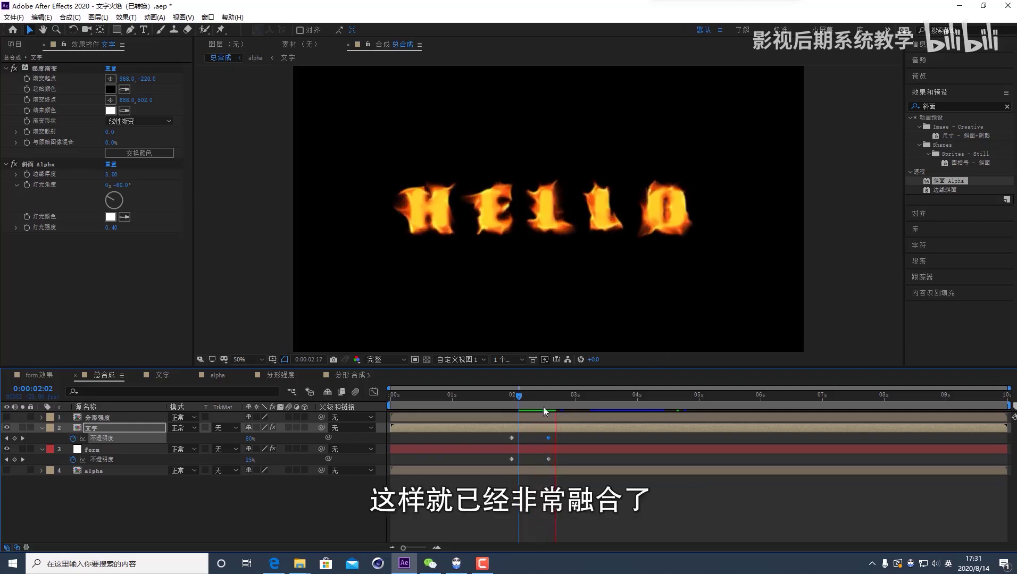
{"action": "left_click_drag", "start_coordinate": [546, 400], "coordinate": [523, 394]}
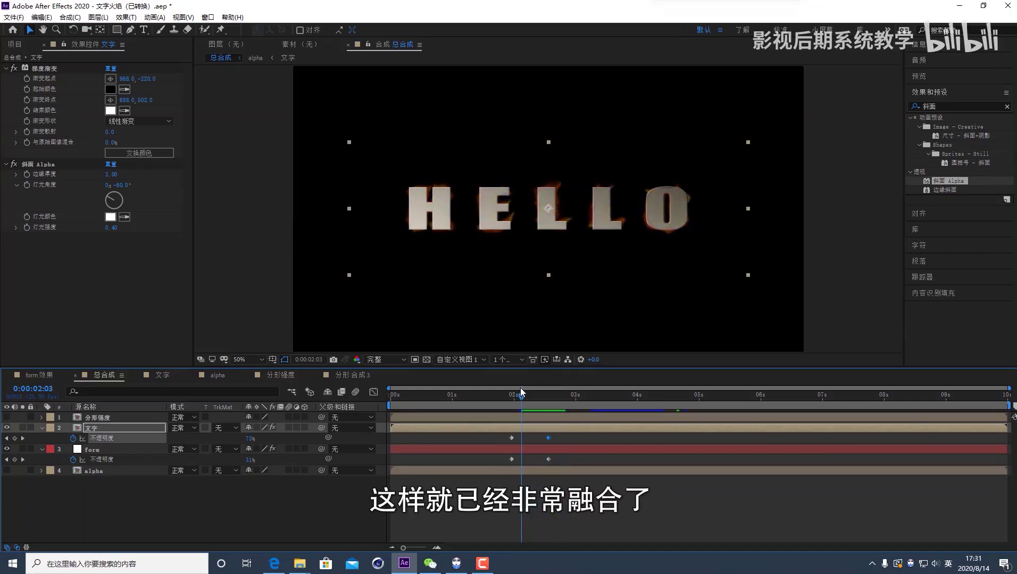
{"action": "key", "text": "space"}
{"action": "key", "text": "space"}
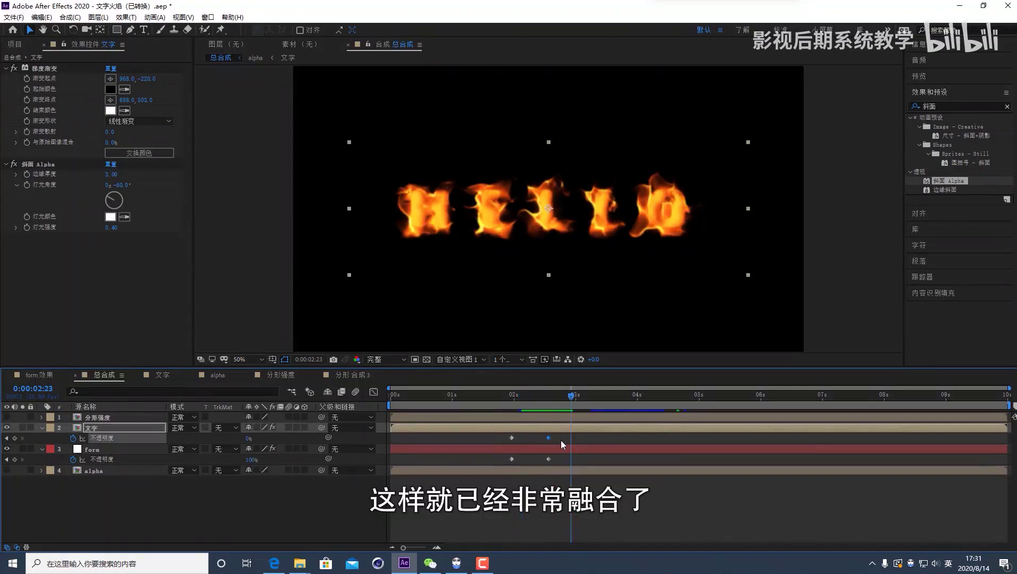
Step: Move the first 不透明度 keyframes of the 文字 and form layers slightly to about 0:00:02:00
{"action": "left_click", "coordinate": [537, 434]}
{"action": "mouse_move", "coordinate": [506, 433]}
{"action": "left_mouse_down"}
{"action": "mouse_move", "coordinate": [514, 453]}
{"action": "mouse_move", "coordinate": [513, 438]}
{"action": "left_mouse_up"}
{"action": "left_click", "coordinate": [661, 451]}
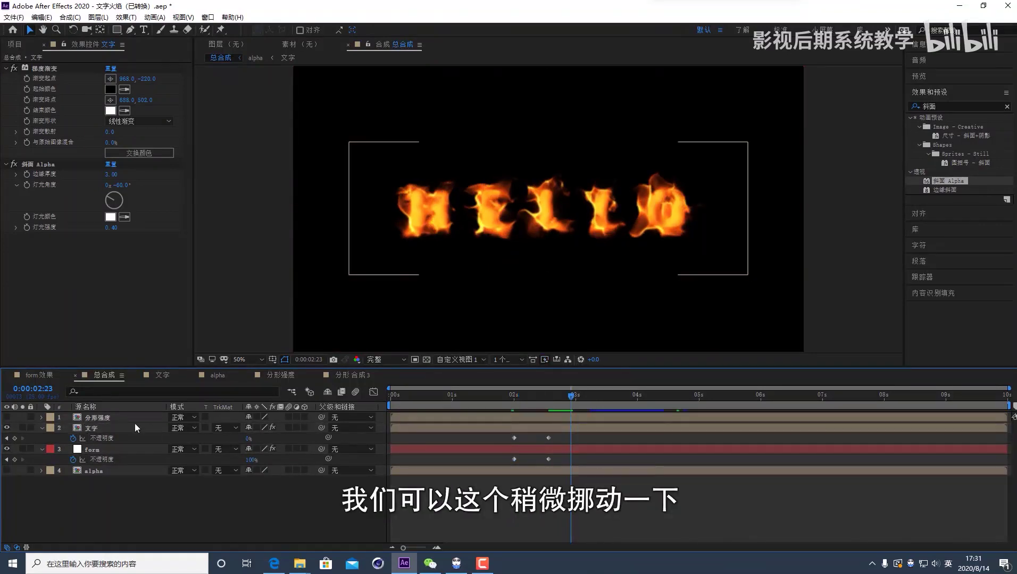
Step: Create a new adjustment layer at the top of the 总合成 composition
{"action": "left_click", "coordinate": [113, 426]}
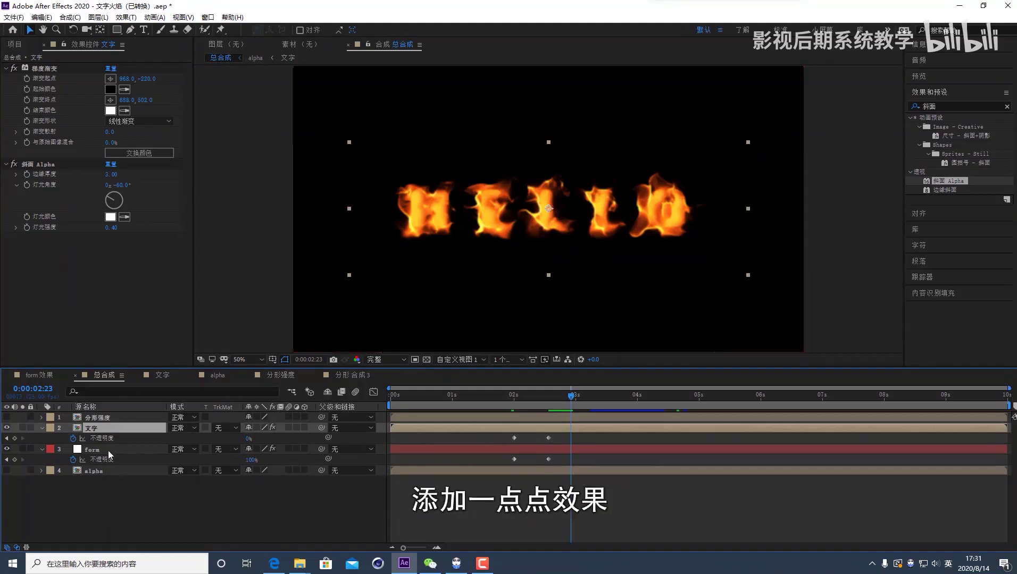
{"action": "right_click", "coordinate": [134, 499]}
{"action": "mouse_move", "coordinate": [185, 385]}
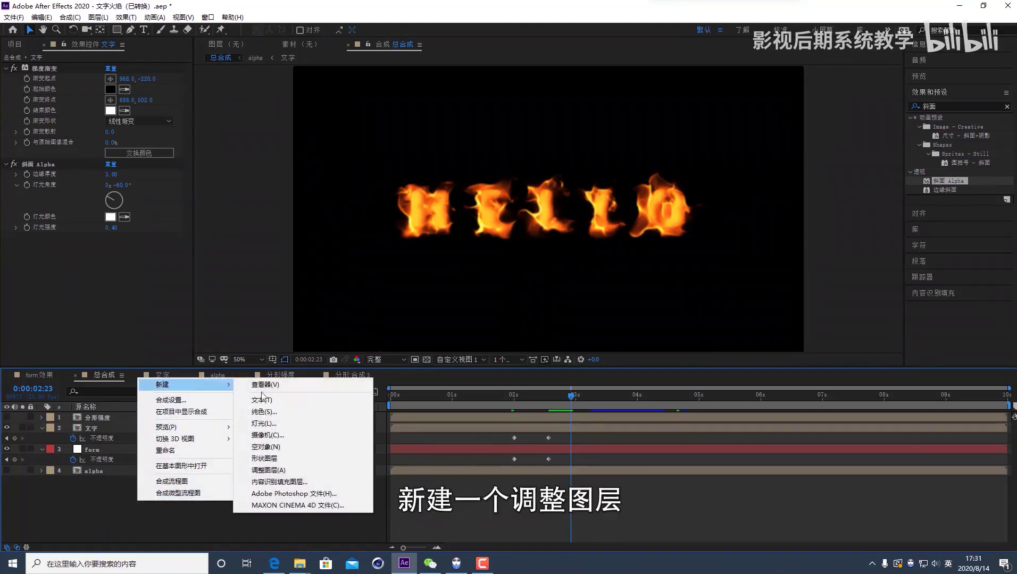
{"action": "left_click", "coordinate": [292, 472]}
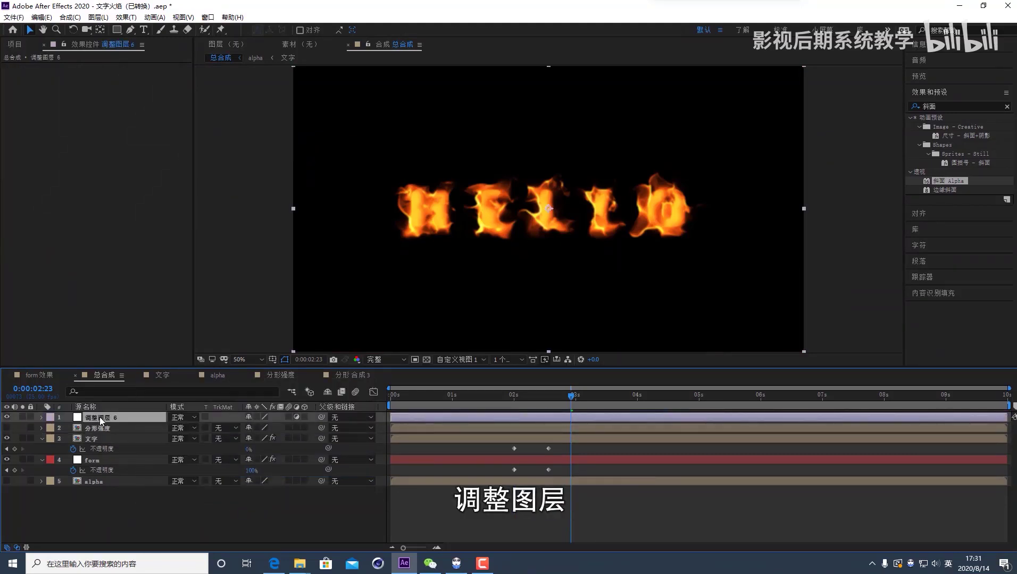
Step: Search the effects for "fast" and apply CC Radial Fast Blur to the adjustment layer
{"action": "left_click", "coordinate": [938, 107]}
{"action": "key", "text": "BackSpace"}
{"action": "key", "text": "BackSpace"}
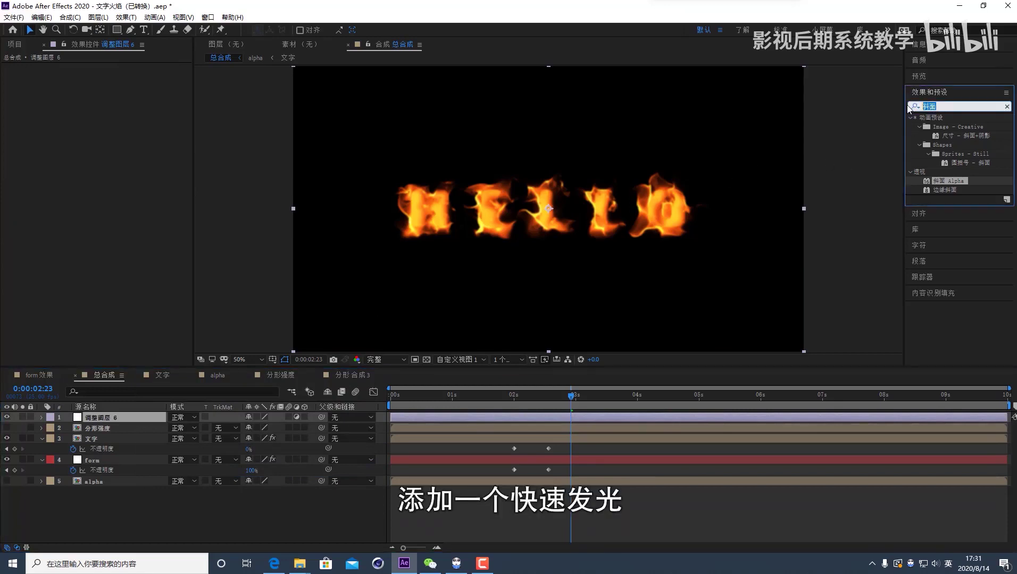
{"action": "type", "text": "fas"}
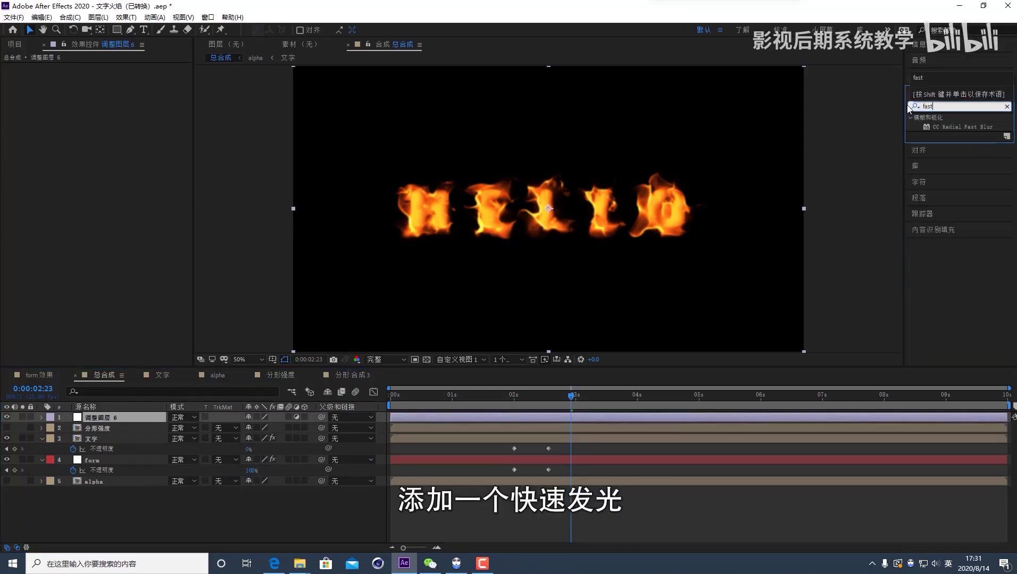
{"action": "type", "text": "t"}
{"action": "double_click", "coordinate": [974, 129]}
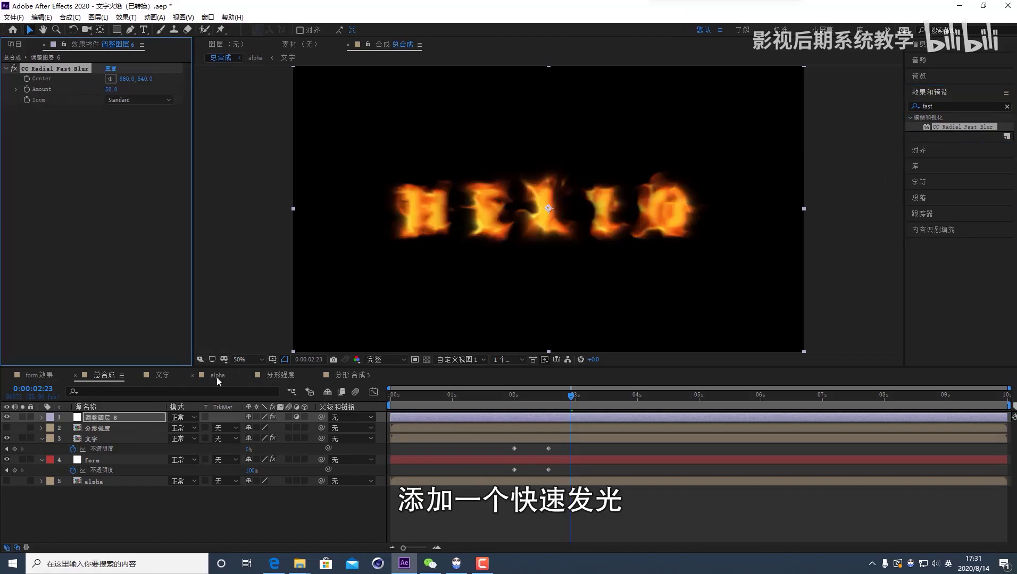
Step: At 0:00:02:00, keyframe the blur's Center at the top of the letter H (478, 462) and its Amount at 0
{"action": "left_click_drag", "start_coordinate": [574, 404], "coordinate": [514, 400]}
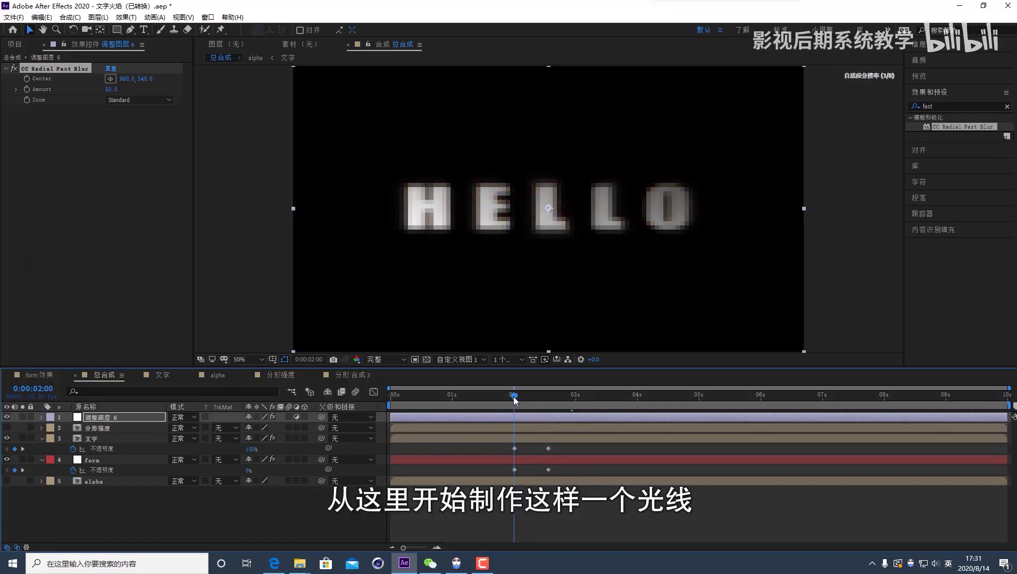
{"action": "left_click", "coordinate": [26, 89]}
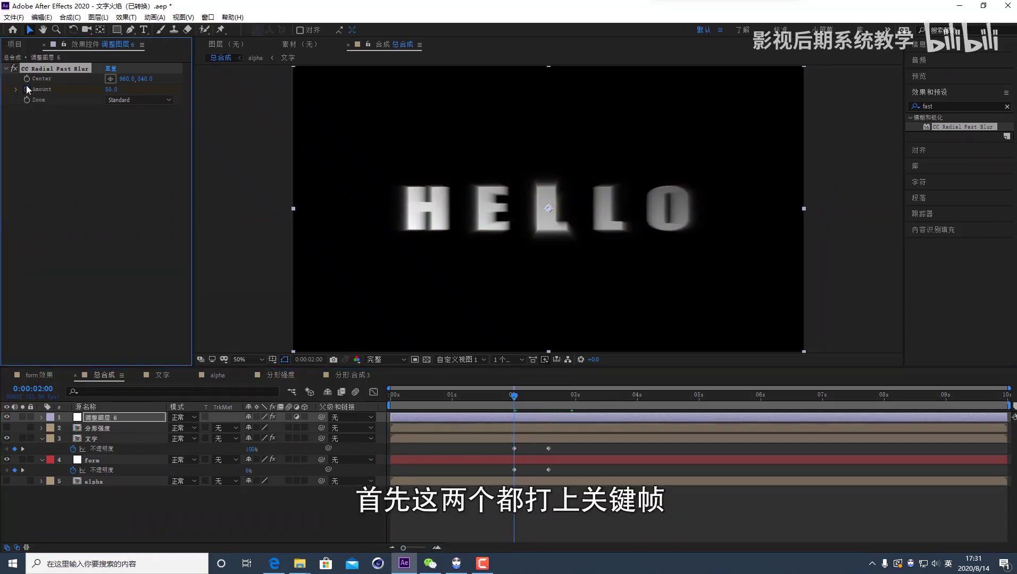
{"action": "left_click", "coordinate": [27, 79]}
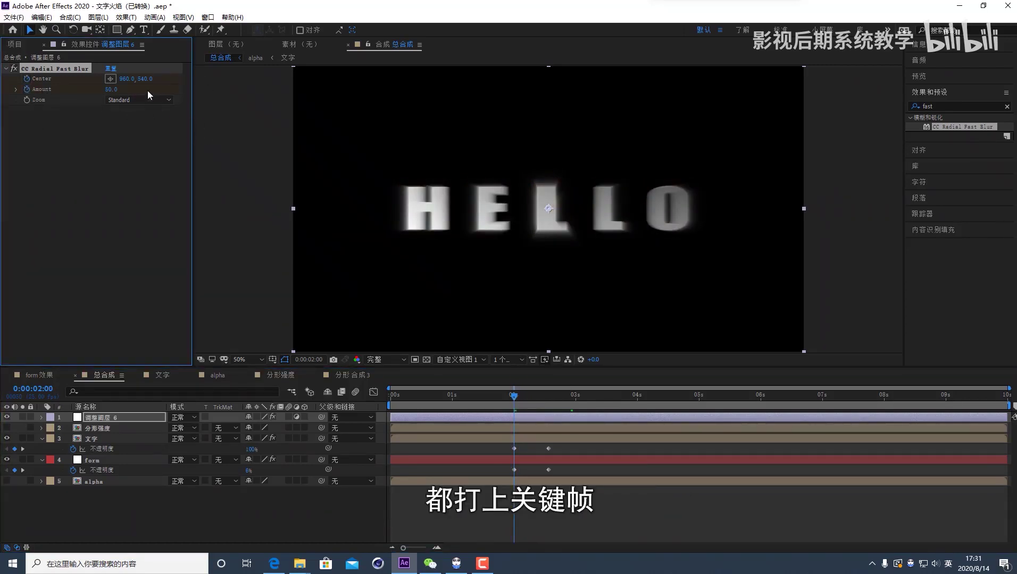
{"action": "left_click_drag", "start_coordinate": [111, 89], "coordinate": [99, 89]}
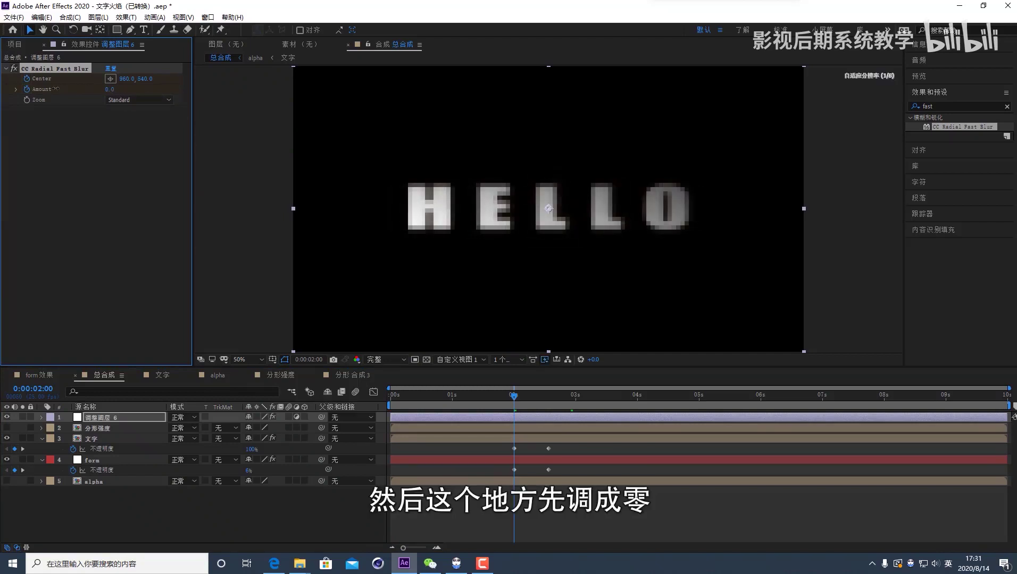
{"action": "left_click", "coordinate": [111, 78]}
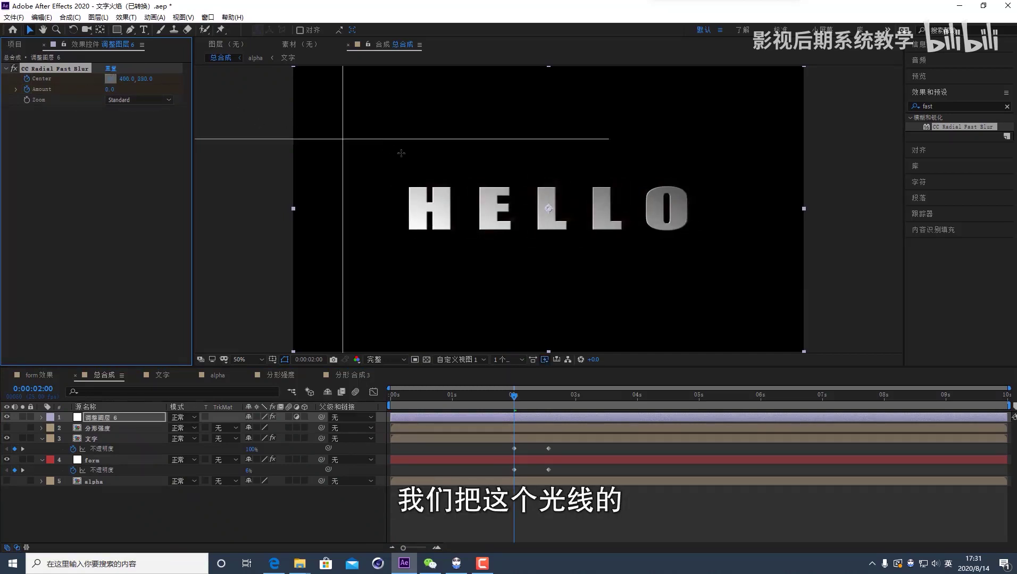
{"action": "left_click", "coordinate": [420, 189]}
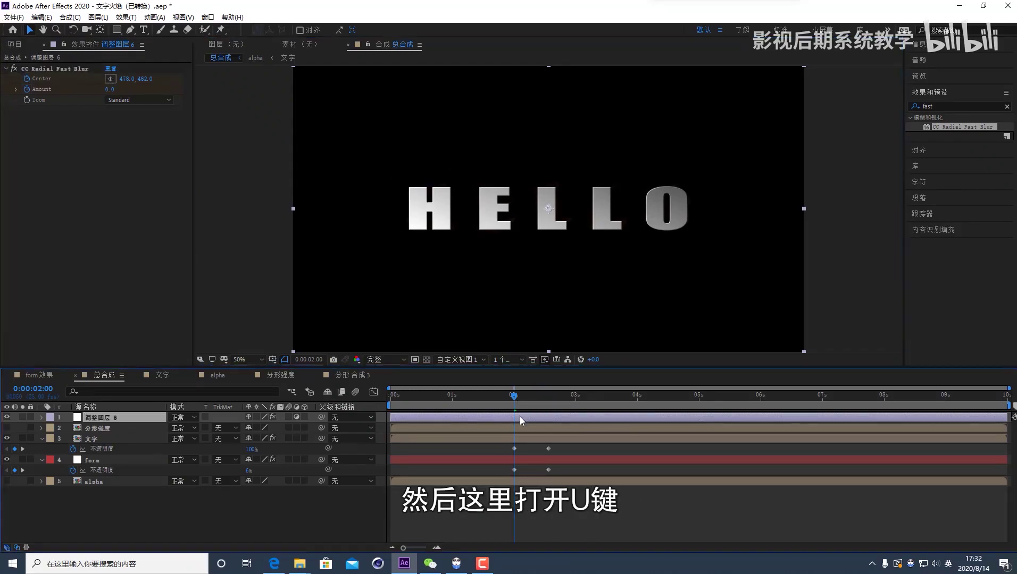
Step: At 0:00:02:14, keyframe the blur's Amount at 50 and its Center just beyond the letter O (1548, 560)
{"action": "key", "text": "u"}
{"action": "left_click_drag", "start_coordinate": [514, 399], "coordinate": [548, 405]}
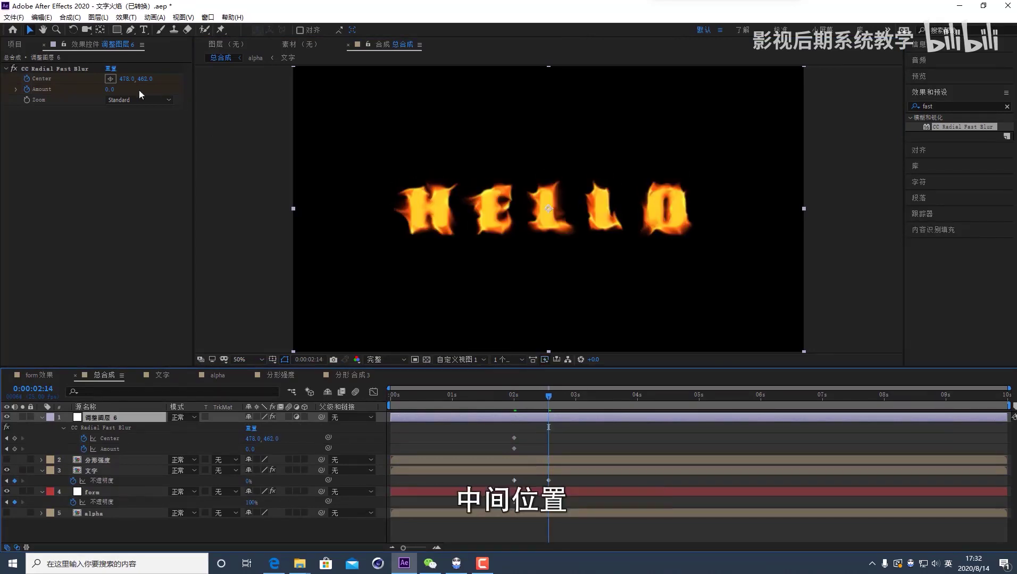
{"action": "left_click_drag", "start_coordinate": [115, 89], "coordinate": [117, 90]}
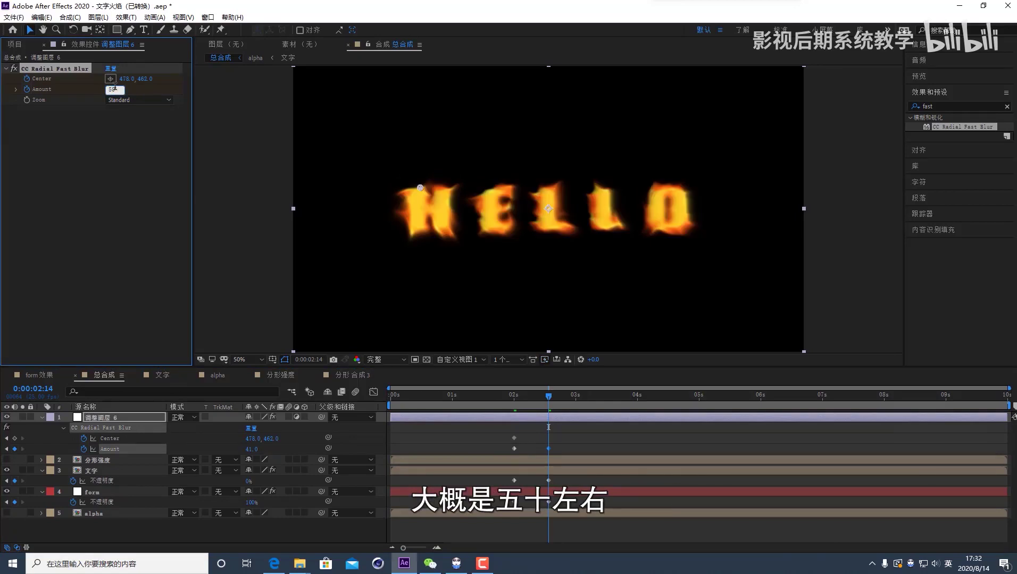
{"action": "left_click", "coordinate": [110, 79]}
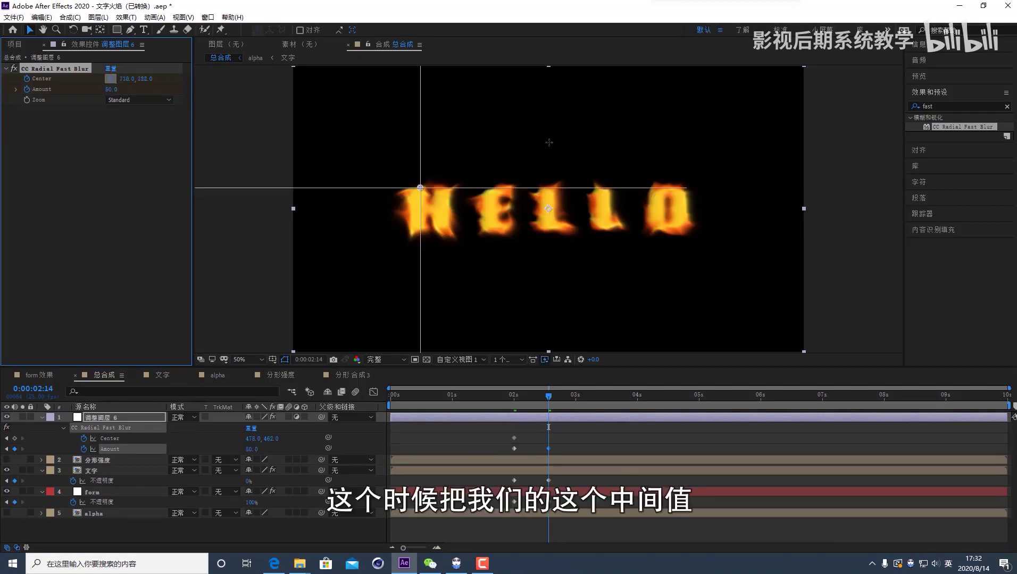
{"action": "left_click", "coordinate": [705, 215]}
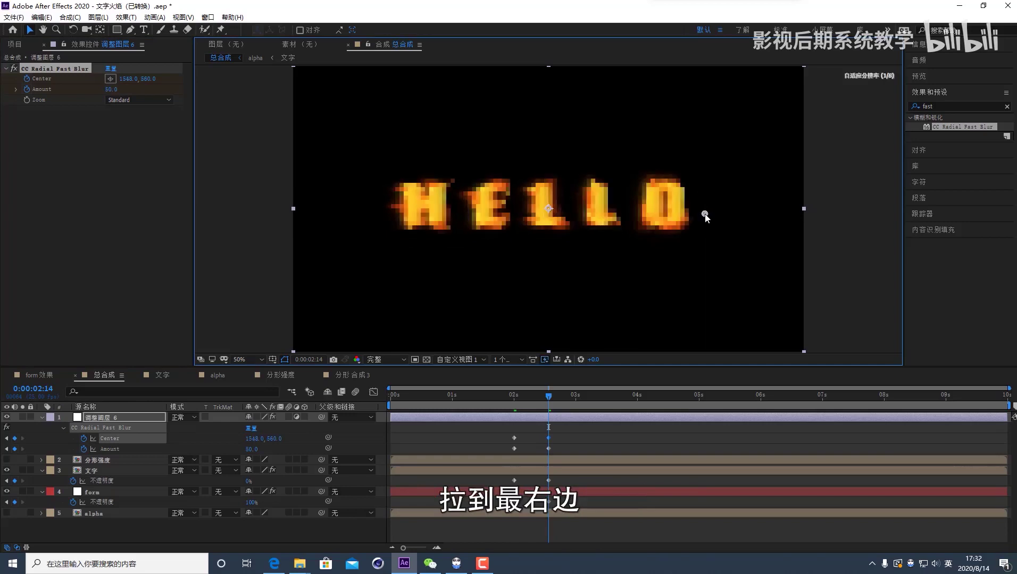
Step: Keyframe the blur's Amount at 0 at 0:00:03:01 and move the second Center keyframe to that same time
{"action": "left_click_drag", "start_coordinate": [548, 403], "coordinate": [580, 397]}
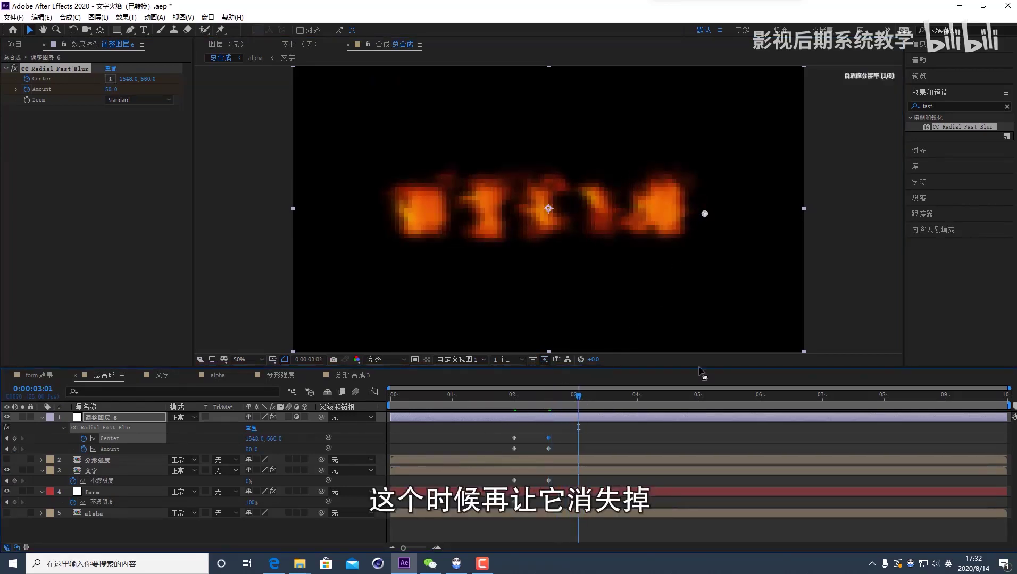
{"action": "left_click", "coordinate": [109, 89]}
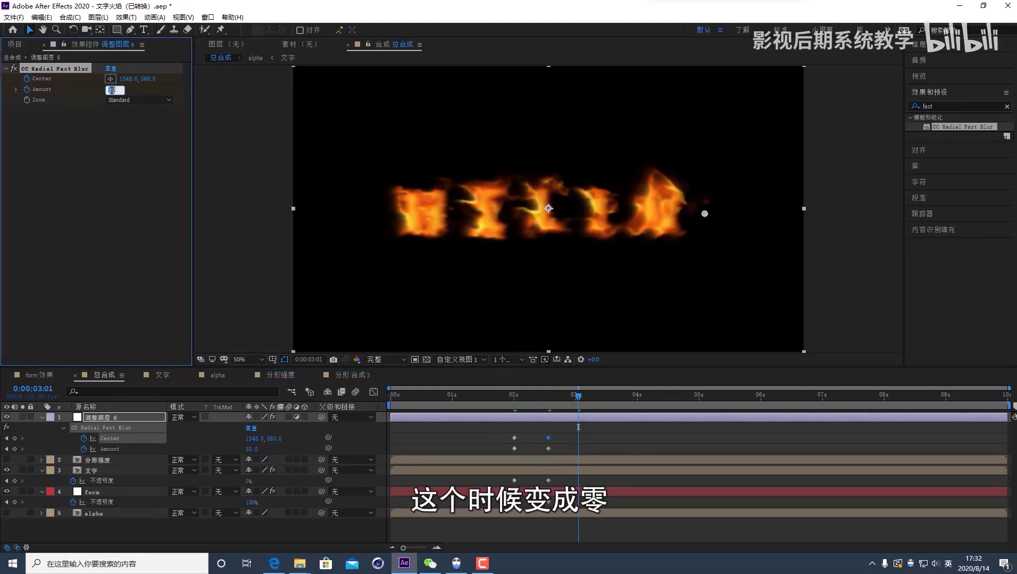
{"action": "type", "text": "0"}
{"action": "key", "text": "Return"}
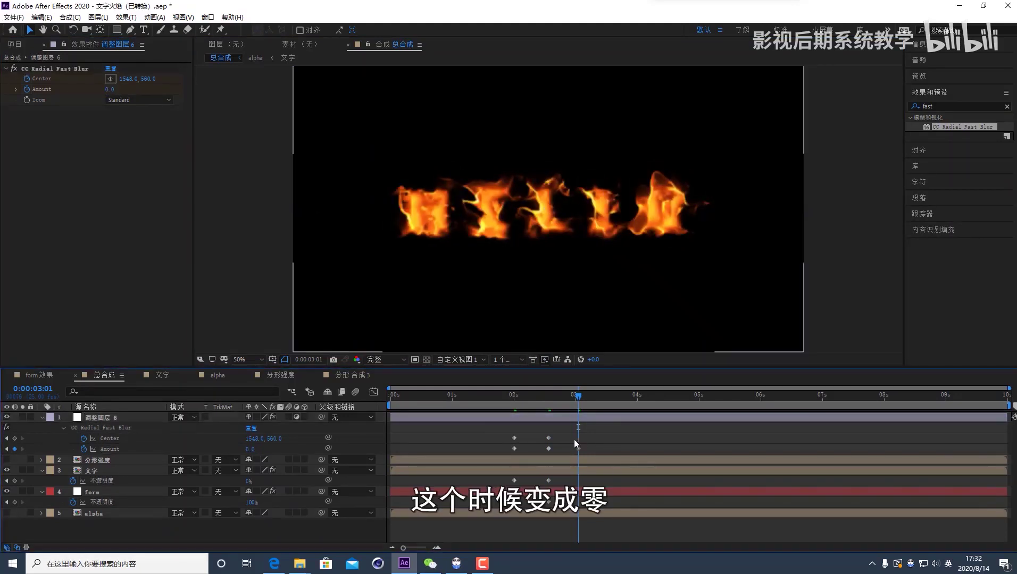
{"action": "left_click_drag", "start_coordinate": [549, 438], "coordinate": [578, 437]}
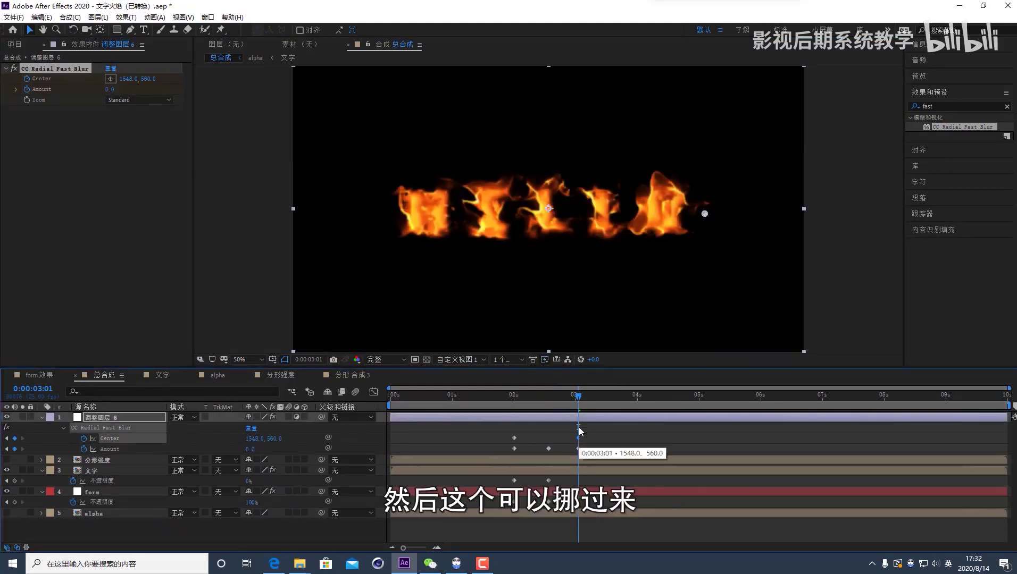
Step: Play the animation from about 0:00:02:00 to check the radial blur sweeping across the text and flames
{"action": "left_click_drag", "start_coordinate": [520, 401], "coordinate": [515, 402]}
{"action": "key", "text": "space"}
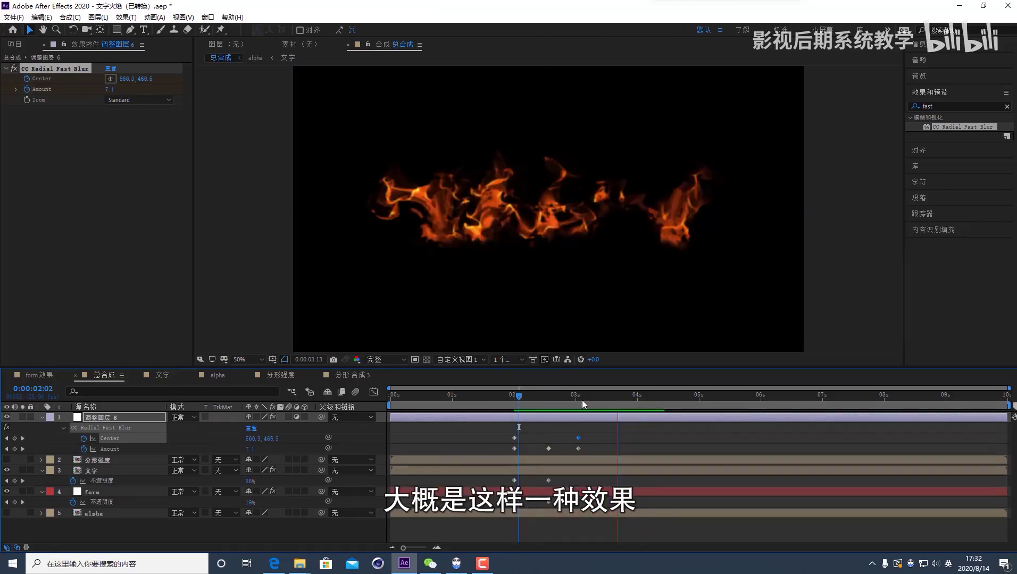
{"action": "left_click", "coordinate": [514, 400]}
{"action": "key", "text": "space"}
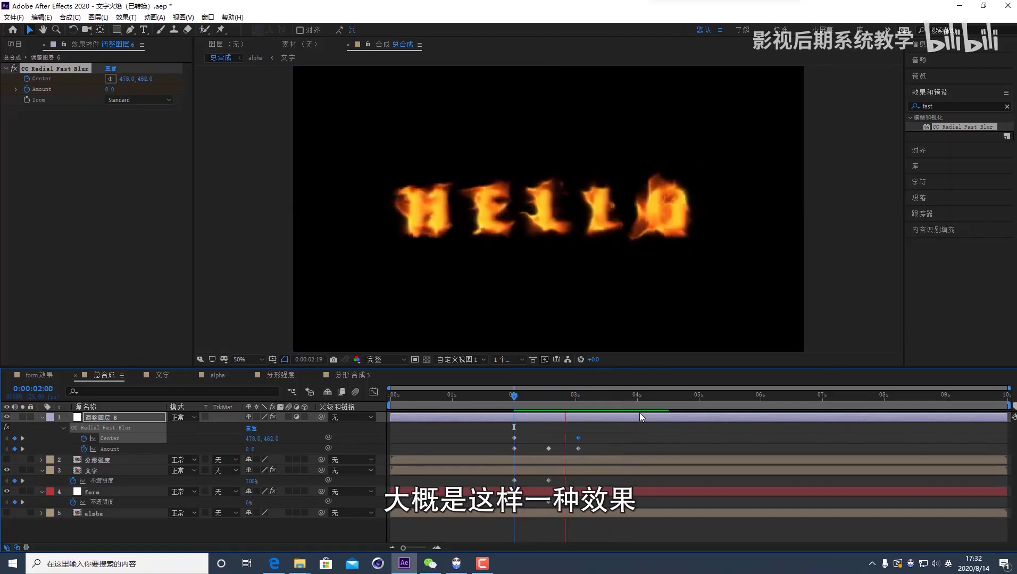
{"action": "left_click_drag", "start_coordinate": [590, 397], "coordinate": [535, 395]}
{"action": "key", "text": "space"}
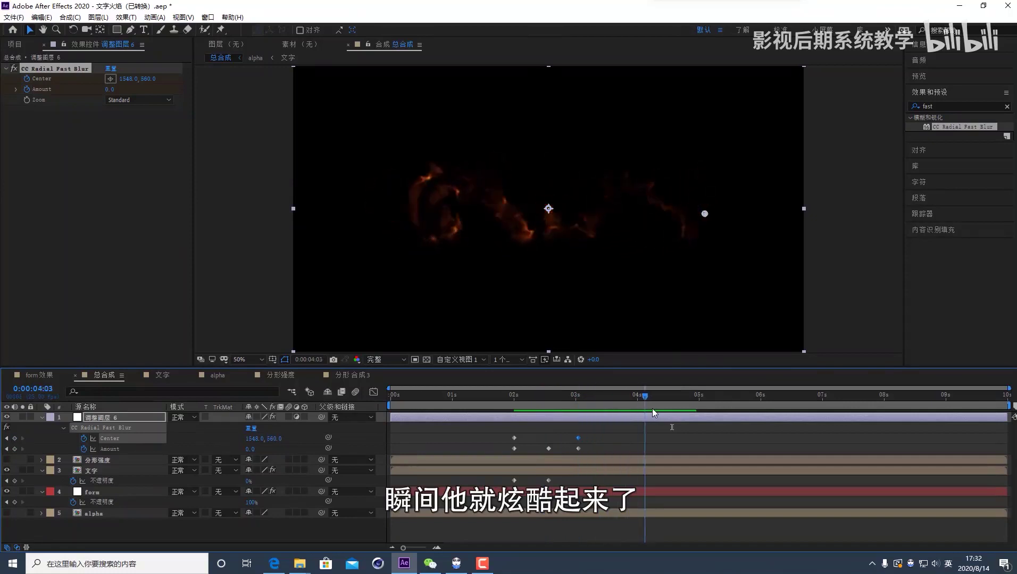
{"action": "left_click_drag", "start_coordinate": [661, 408], "coordinate": [530, 403]}
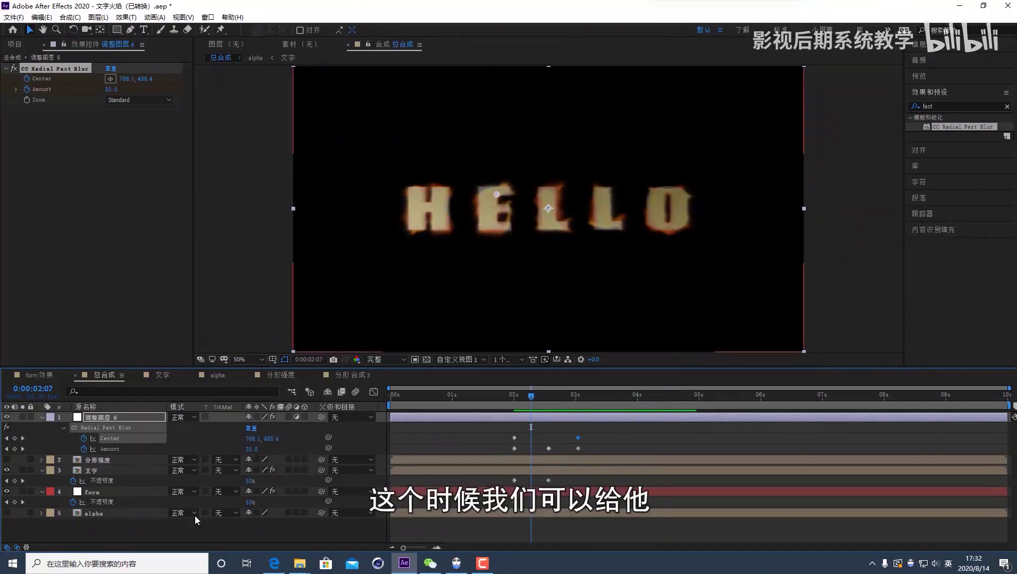
Step: Import 背景.png into the project and place it as the lowest layer of the 总合成 composition
{"action": "left_click", "coordinate": [155, 534]}
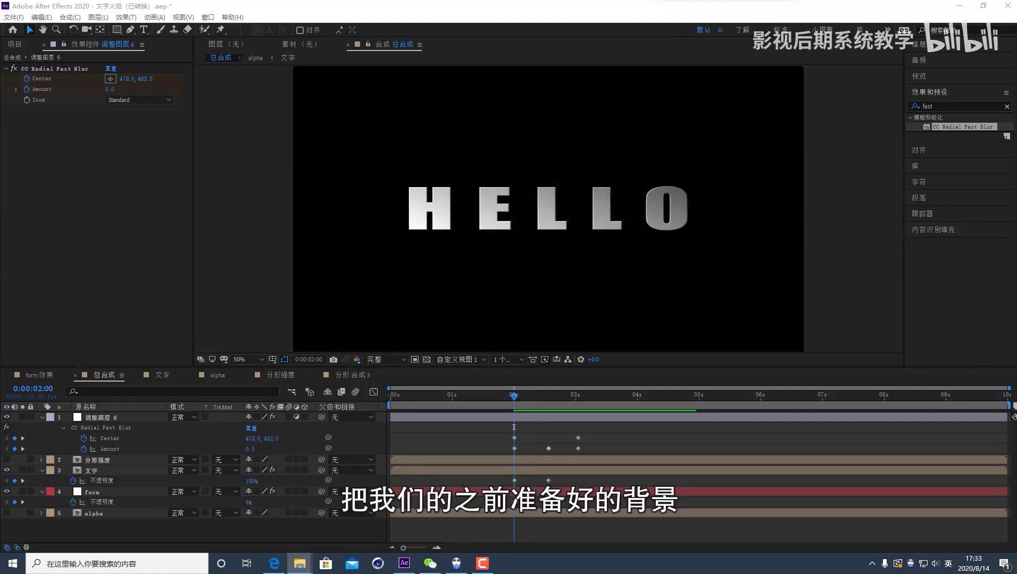
{"action": "left_click_drag", "start_coordinate": [359, 247], "coordinate": [38, 296]}
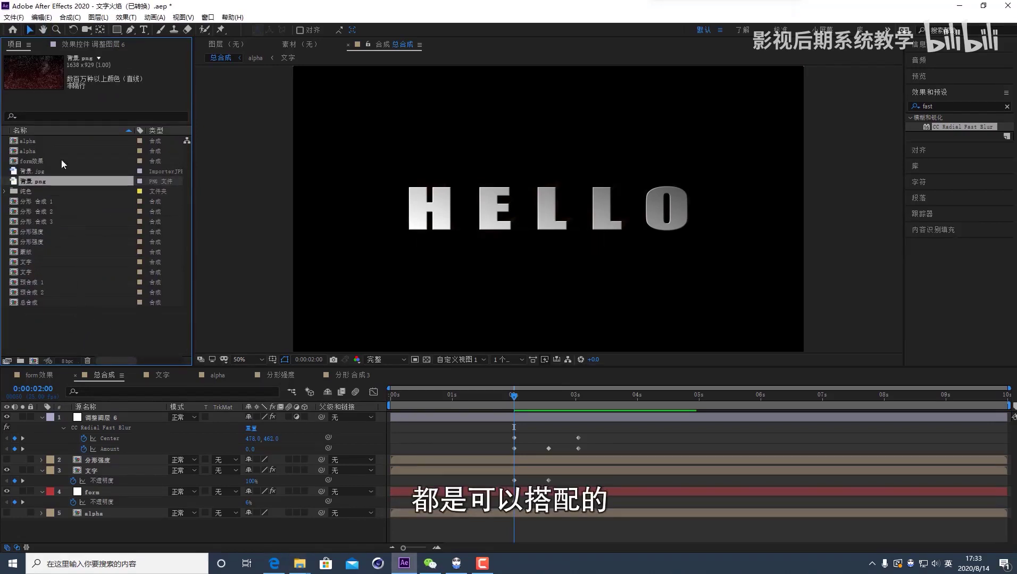
{"action": "left_click_drag", "start_coordinate": [39, 180], "coordinate": [130, 527]}
Step: Pre-compose all layers above the background, from the adjustment layer through alpha, into a new composition named 文字效果
{"action": "left_click", "coordinate": [108, 513]}
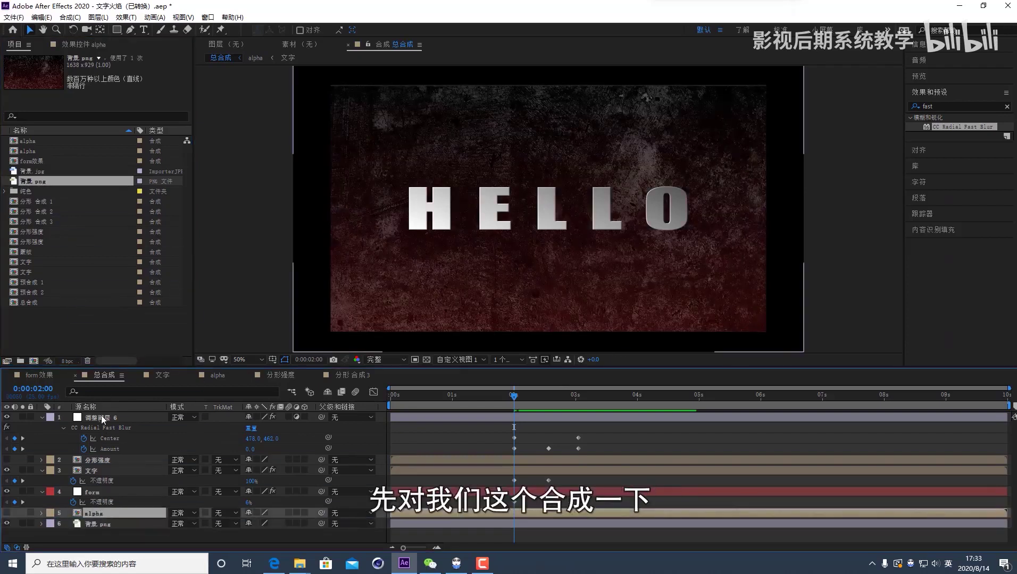
{"action": "left_click", "coordinate": [104, 416], "text": "shift"}
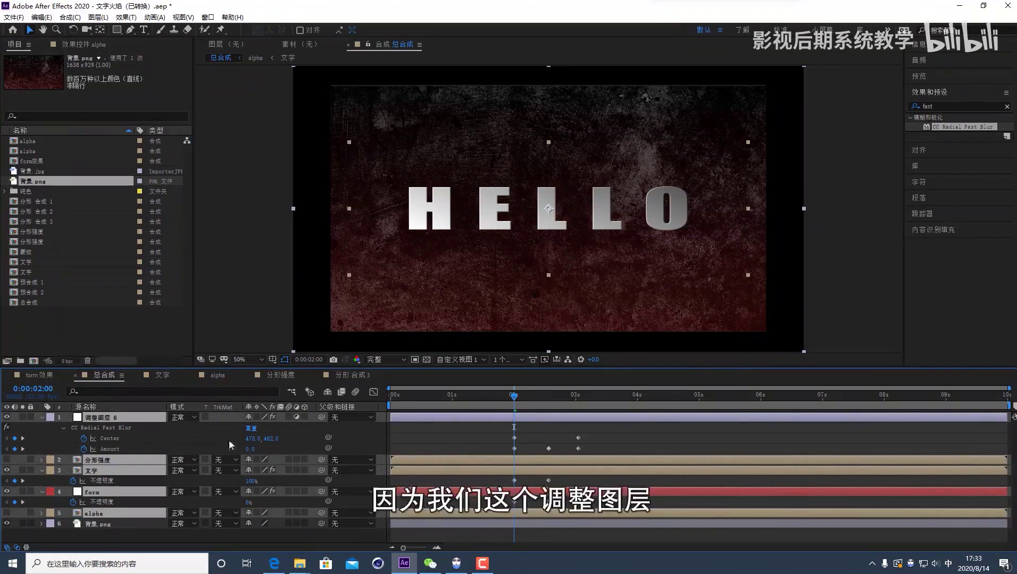
{"action": "key", "text": "ctrl+shift+c"}
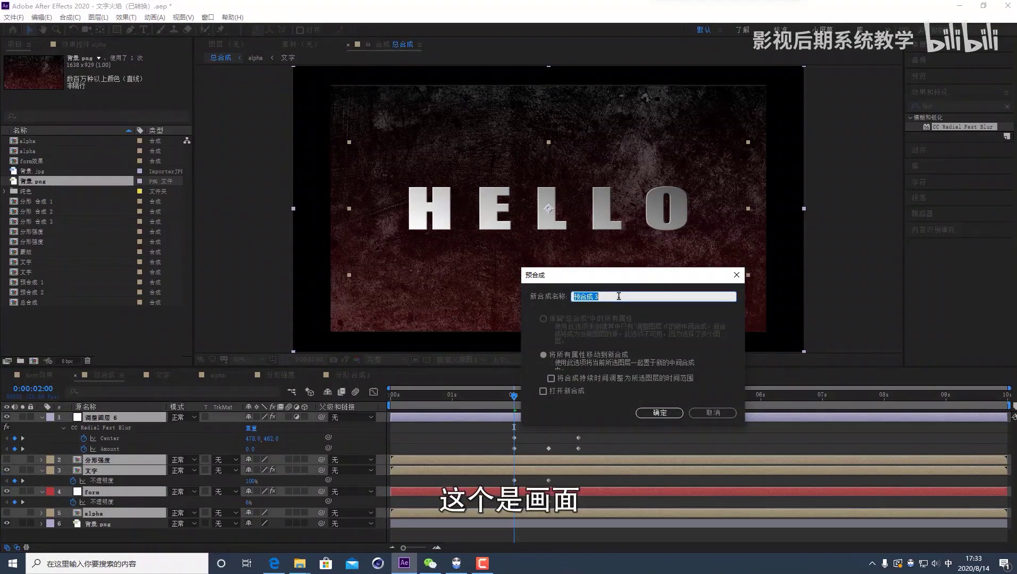
{"action": "type", "text": "画面"}
{"action": "key", "text": "BackSpace"}
{"action": "type", "text": "文字x"}
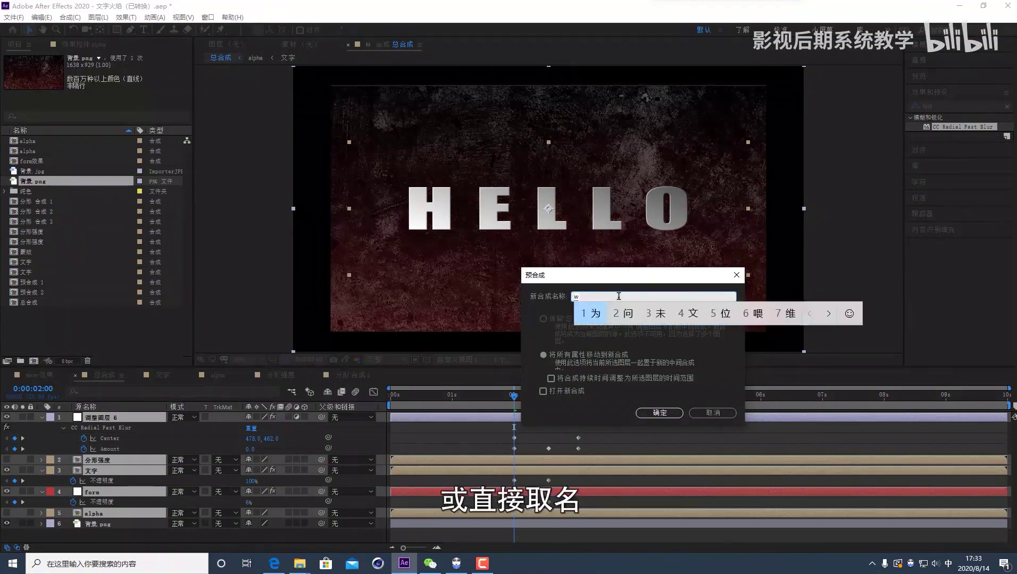
{"action": "type", "text": "效果"}
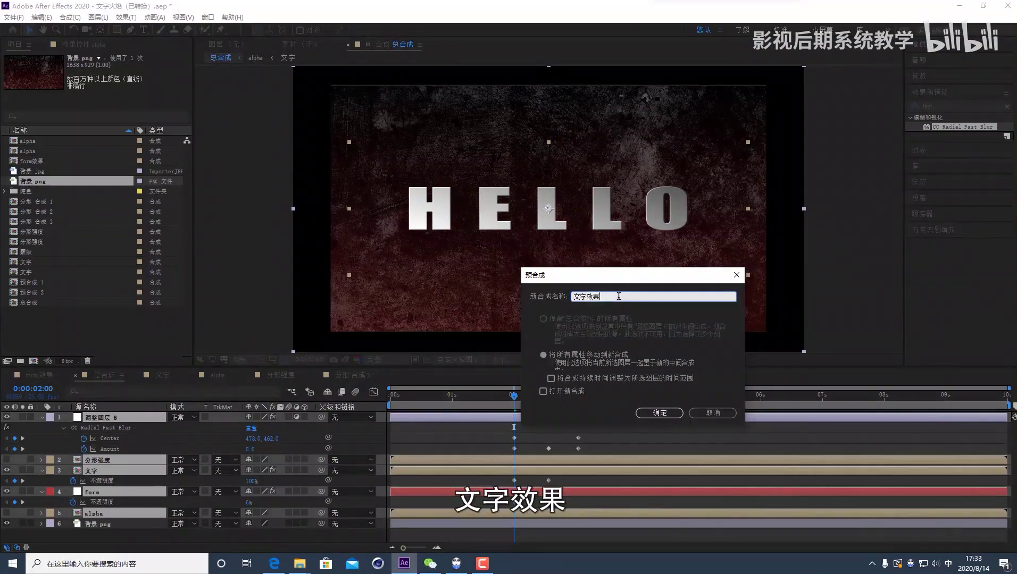
{"action": "key", "text": "Return"}
Step: Fit the 背景.png layer to the composition frame and check the picture at about 0:00:01:12
{"action": "left_click", "coordinate": [88, 430]}
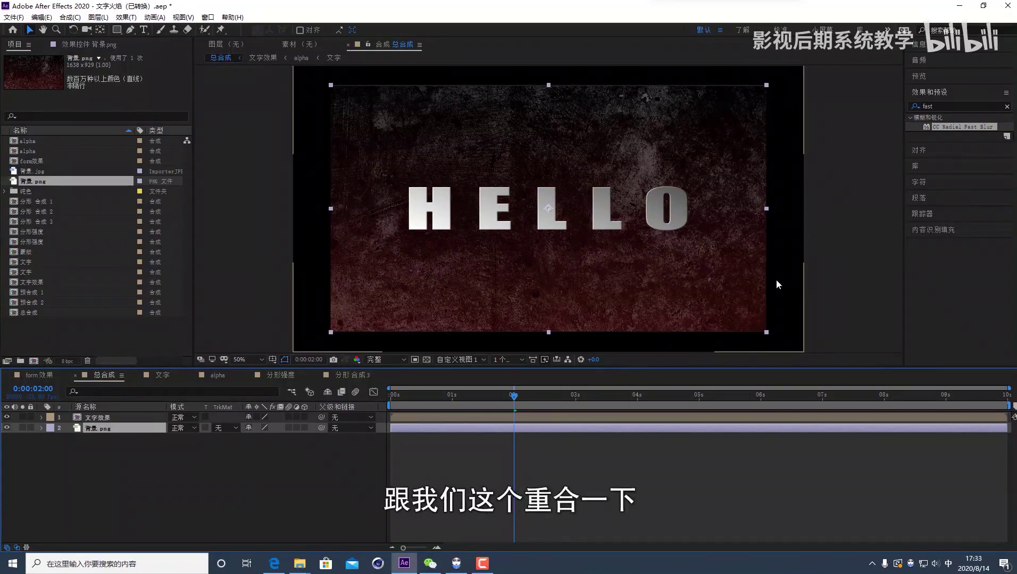
{"action": "key", "text": "ctrl+alt+f"}
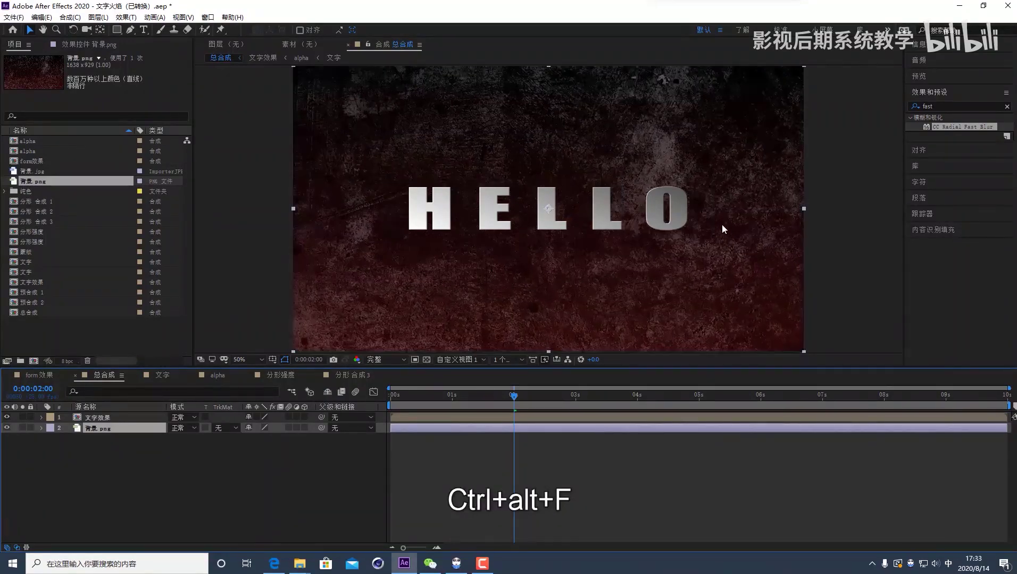
{"action": "left_click", "coordinate": [505, 439]}
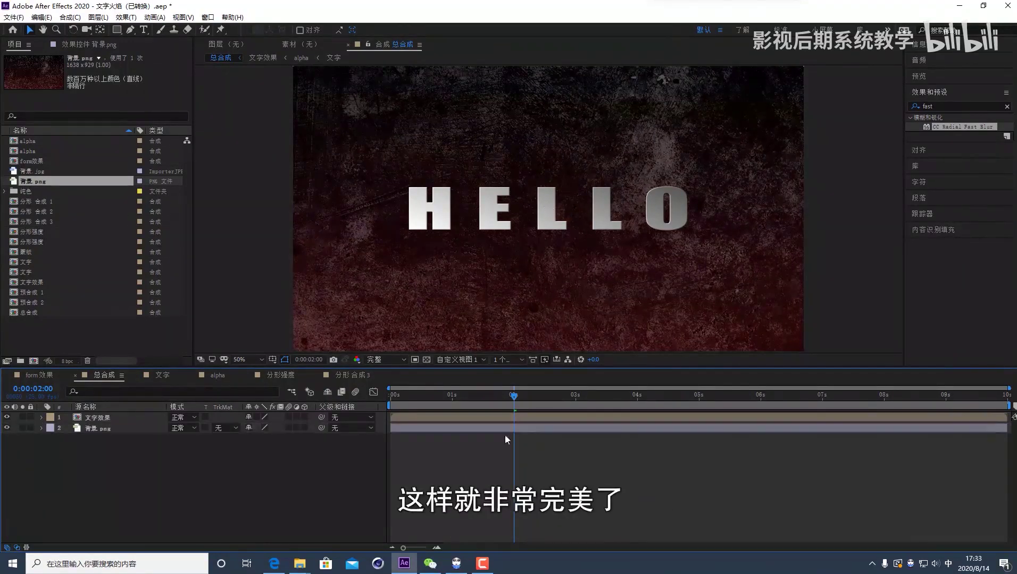
{"action": "mouse_move", "coordinate": [491, 401]}
{"action": "left_mouse_down"}
{"action": "mouse_move", "coordinate": [467, 400]}
{"action": "mouse_move", "coordinate": [482, 401]}
{"action": "left_mouse_up"}
Step: Add a 缩放 keyframe to the 文字效果 layer at 0:00:00:00
{"action": "left_click", "coordinate": [120, 416]}
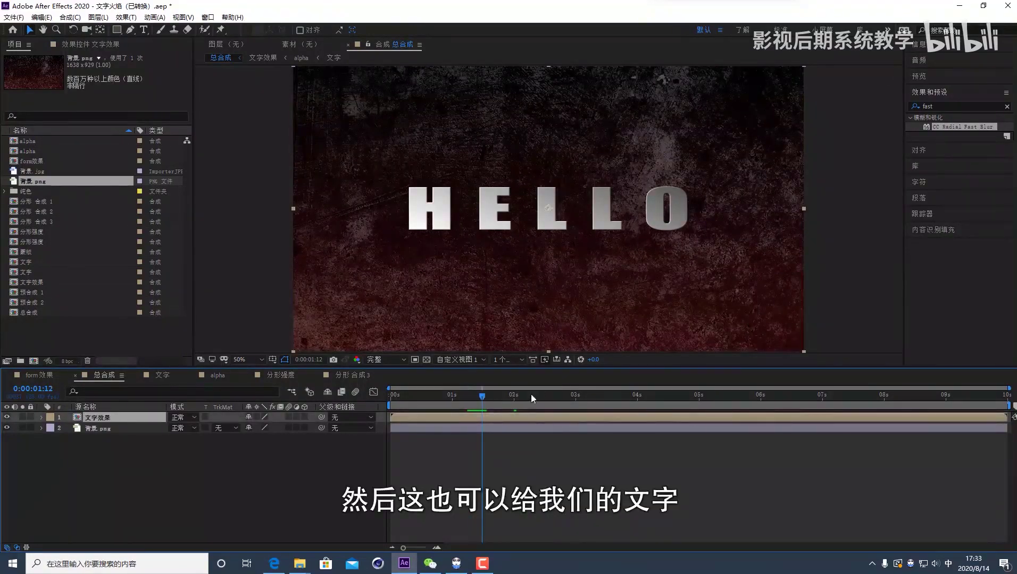
{"action": "left_click_drag", "start_coordinate": [483, 398], "coordinate": [391, 397]}
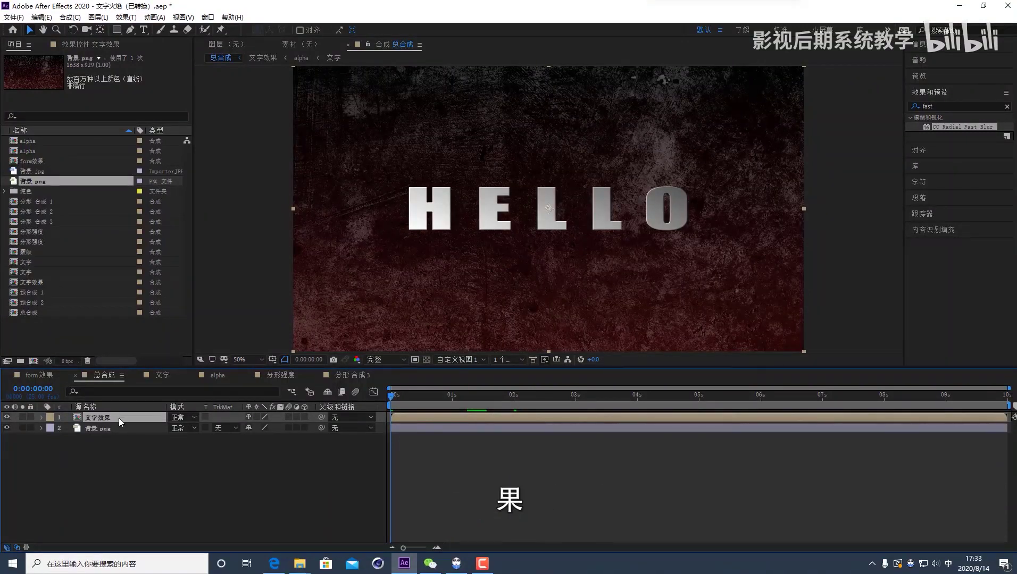
{"action": "key", "text": "s"}
{"action": "key", "text": "shift"}
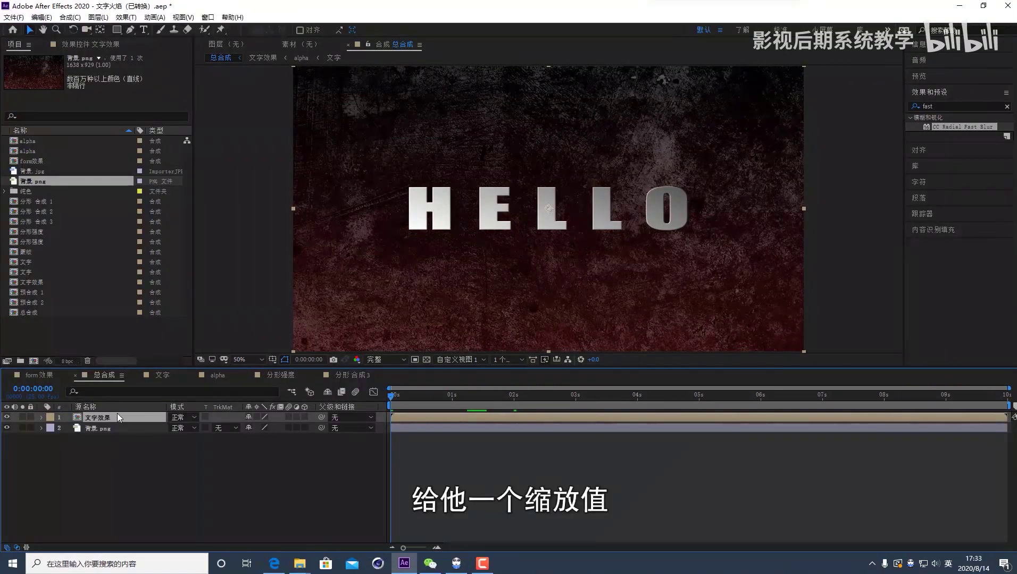
{"action": "key", "text": "s"}
{"action": "left_click", "coordinate": [73, 427]}
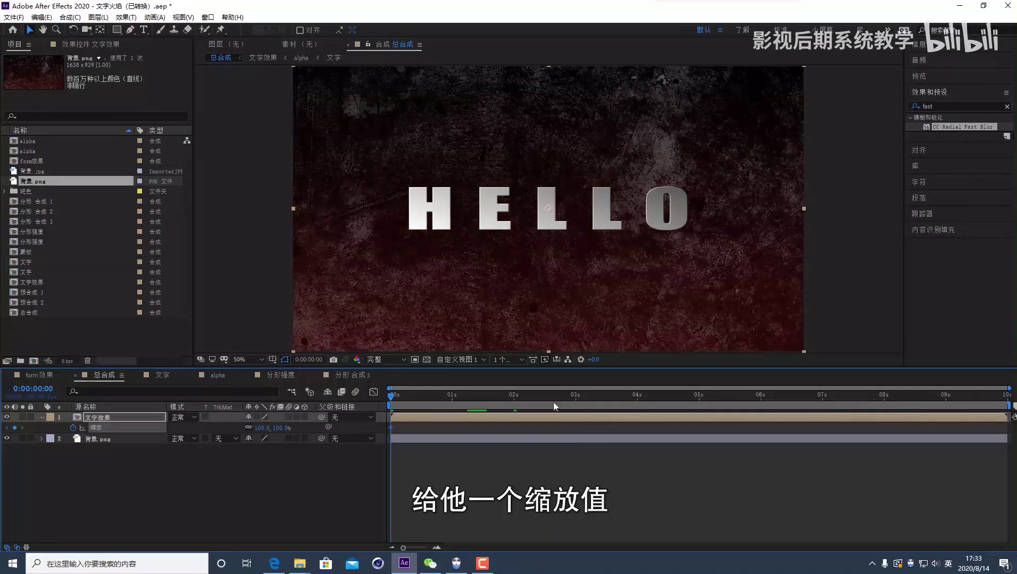
Step: Move the 文字效果 layer's 100% 缩放 keyframe to about 0:00:02:04 and key a scale of 3992% at 0:00:00:16
{"action": "left_click_drag", "start_coordinate": [486, 398], "coordinate": [523, 398]}
{"action": "left_click", "coordinate": [393, 430]}
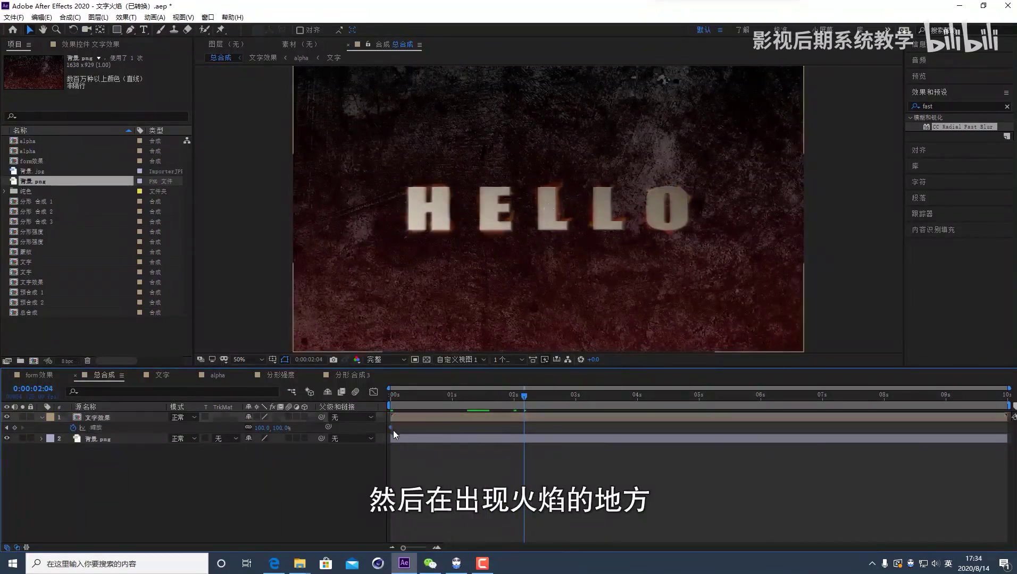
{"action": "left_click_drag", "start_coordinate": [391, 428], "coordinate": [429, 396]}
{"action": "left_click_drag", "start_coordinate": [262, 428], "coordinate": [325, 430]}
Step: Enable motion blur for the 文字效果 layer in the 总合成 timeline and check it at 0:00:00:19
{"action": "left_click", "coordinate": [356, 392]}
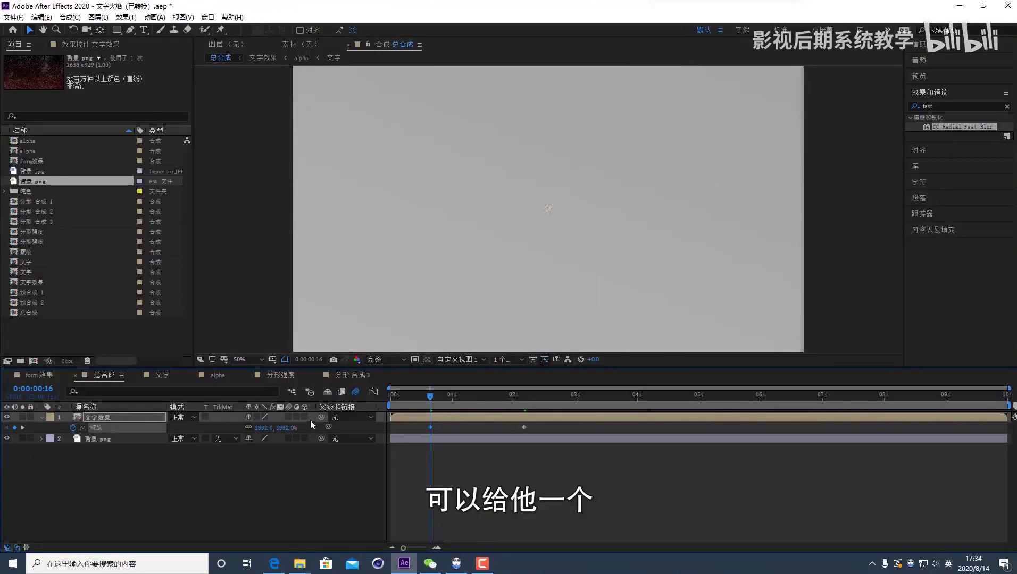
{"action": "left_click", "coordinate": [288, 417]}
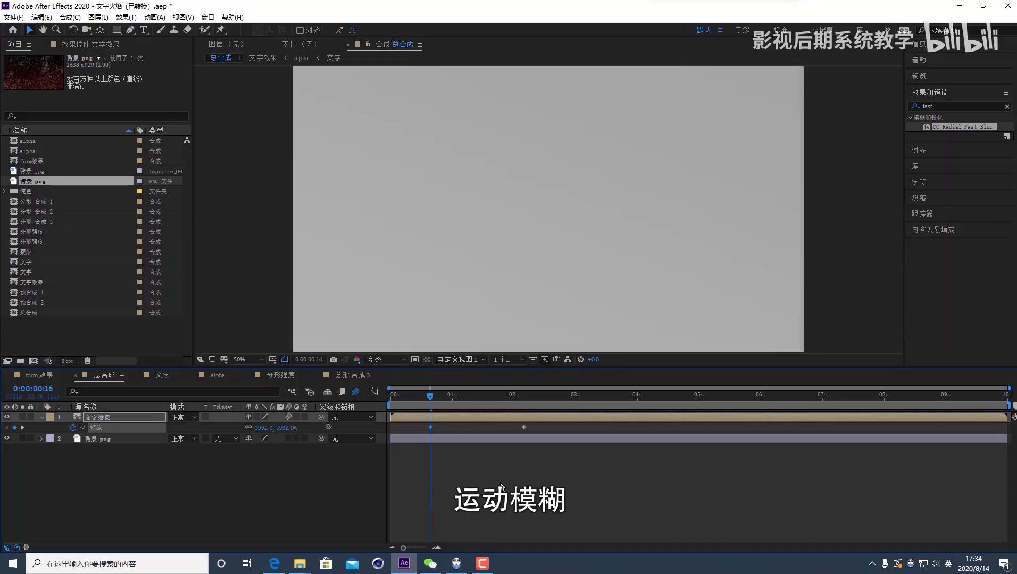
{"action": "left_click", "coordinate": [436, 394]}
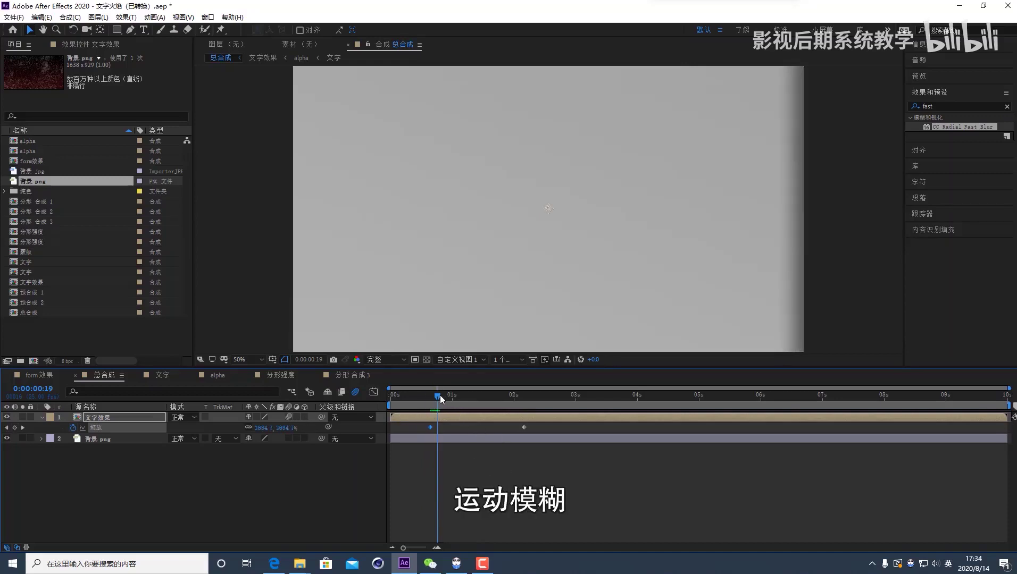
Step: Reduce the starting 缩放 value to 2749%, shift its keyframe to about 0:00:00:24 and preview the one-second zoom
{"action": "left_click_drag", "start_coordinate": [267, 427], "coordinate": [218, 429]}
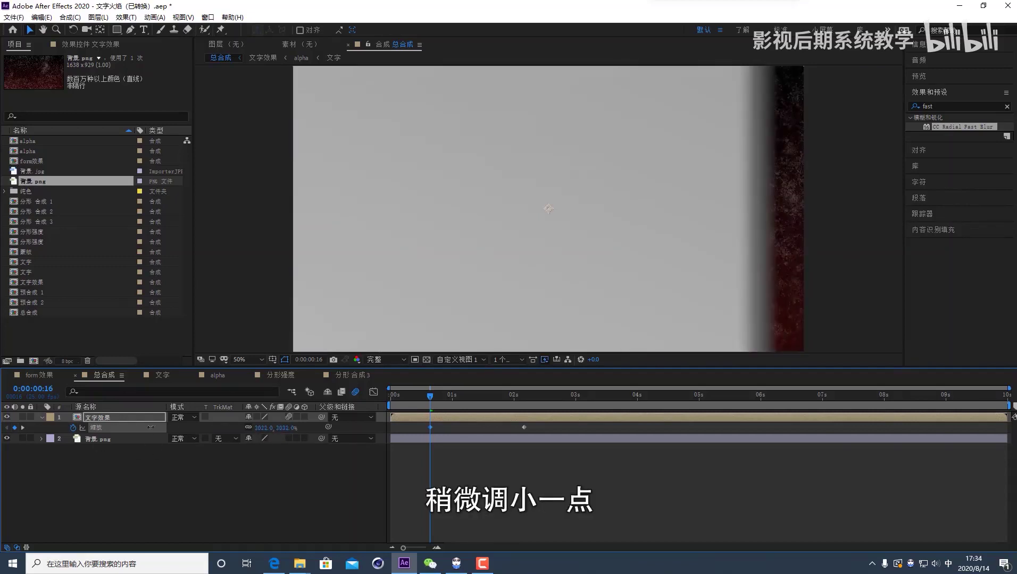
{"action": "key", "text": "space"}
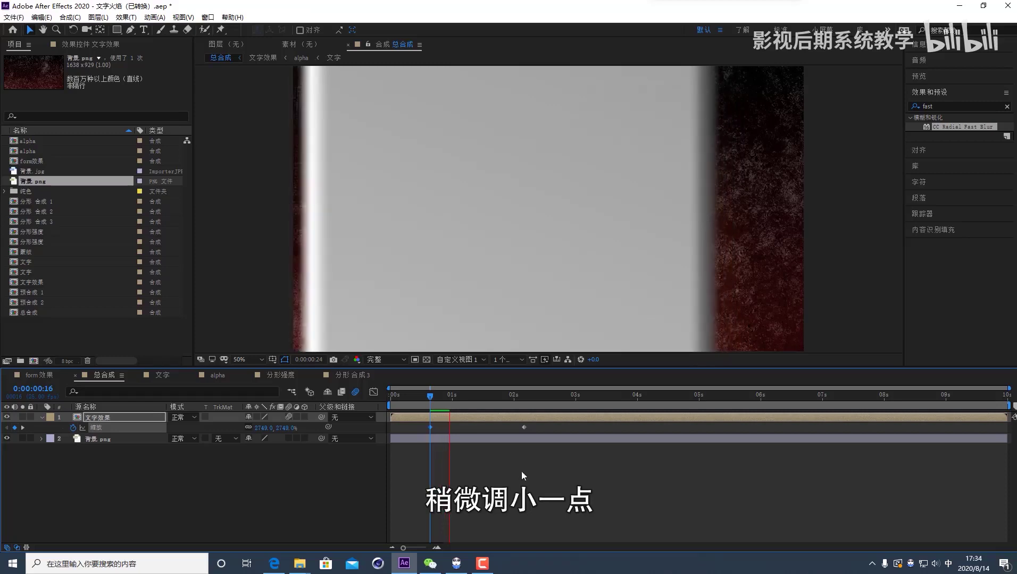
{"action": "left_click_drag", "start_coordinate": [430, 428], "coordinate": [450, 427]}
{"action": "left_click", "coordinate": [453, 396]}
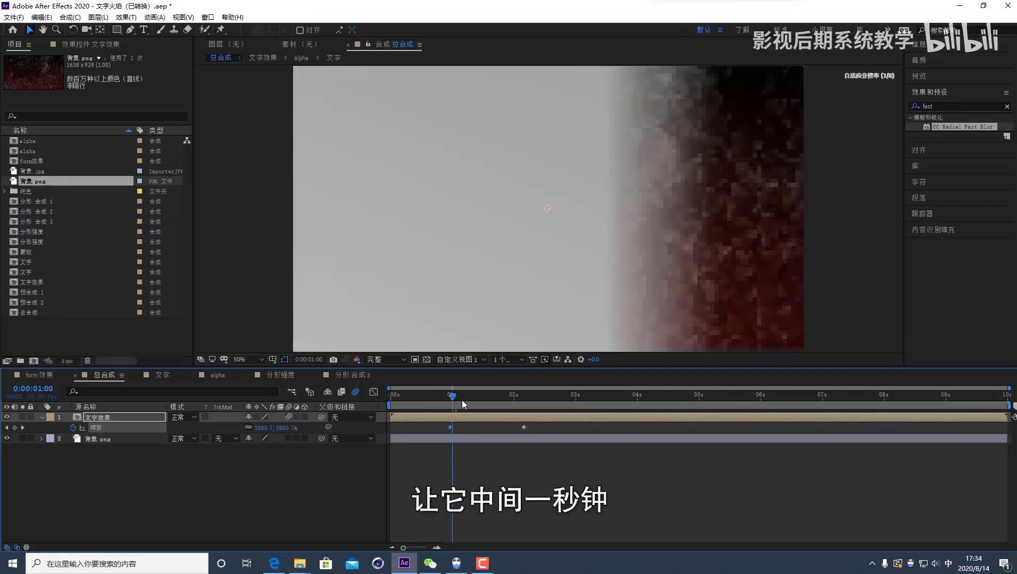
{"action": "key", "text": "space"}
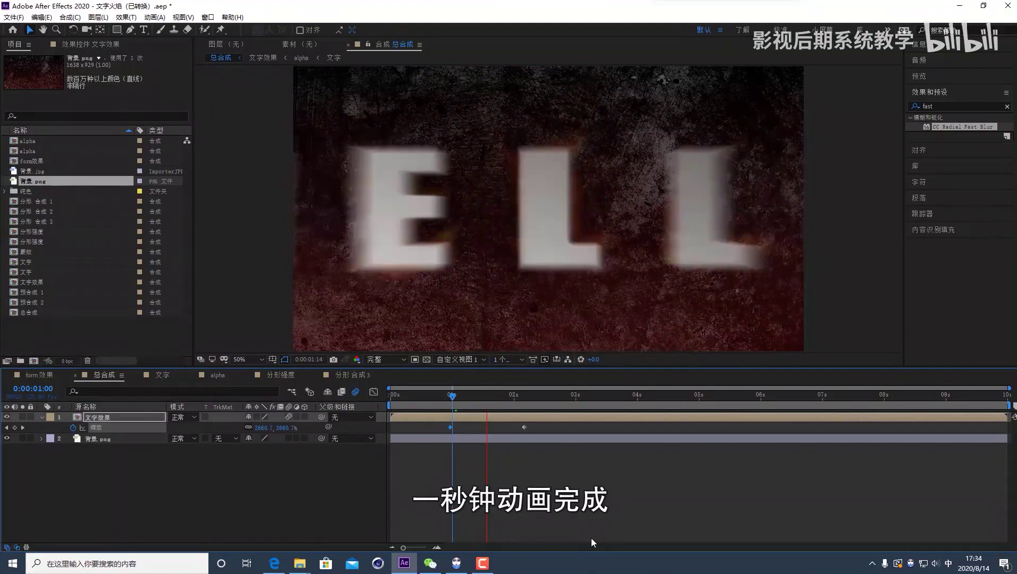
{"action": "key", "text": "space"}
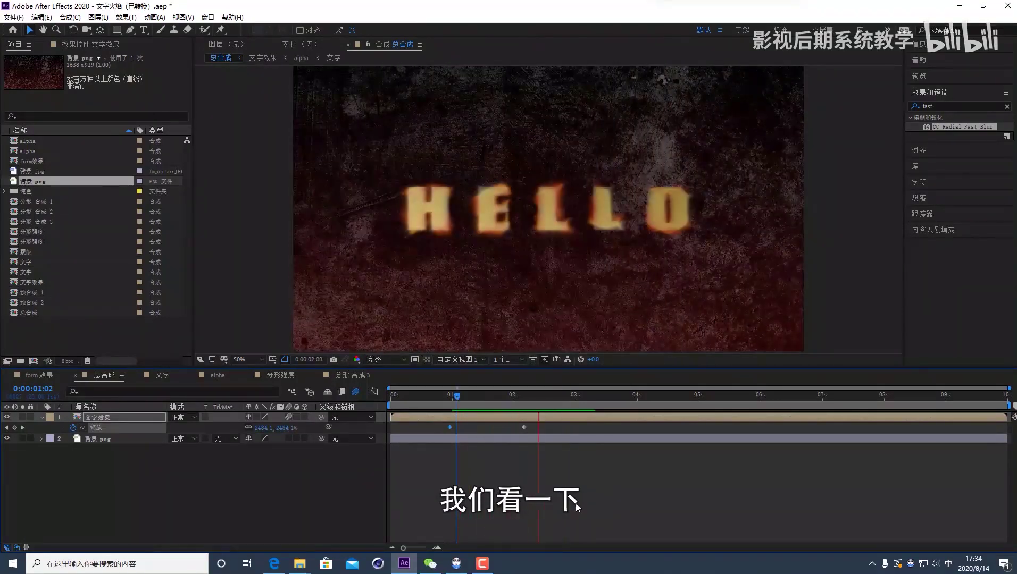
Step: Reshape the 缩放 speed curve in the graph editor so the zoom starts fast and slows towards the end keyframe, then preview it
{"action": "left_click", "coordinate": [466, 397]}
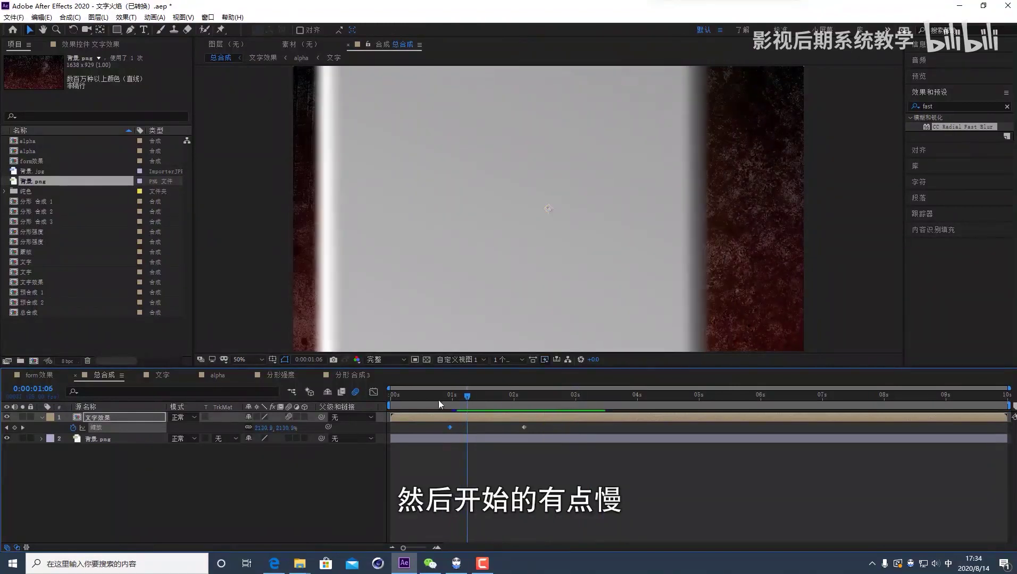
{"action": "left_click", "coordinate": [374, 392]}
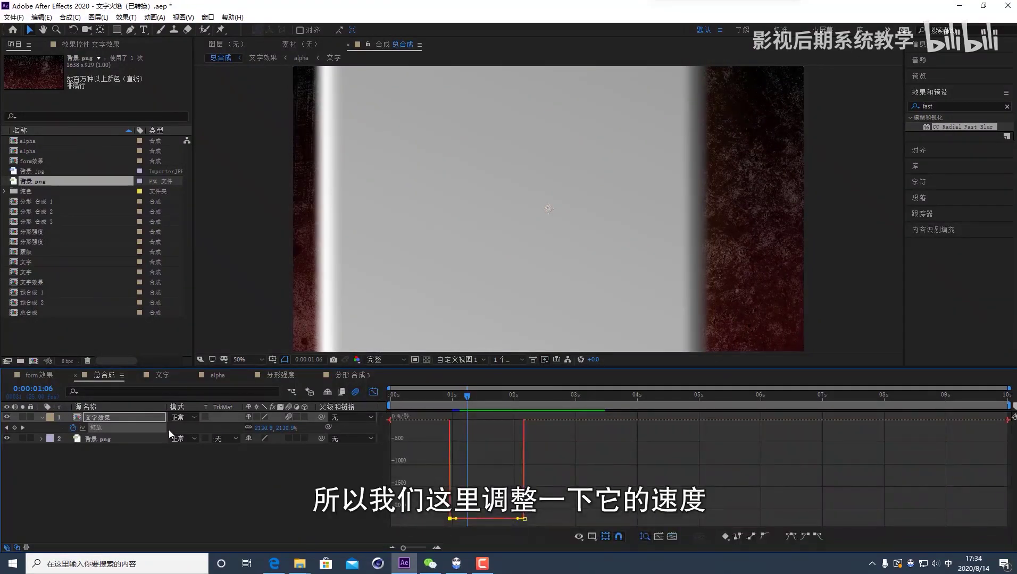
{"action": "left_click", "coordinate": [147, 427]}
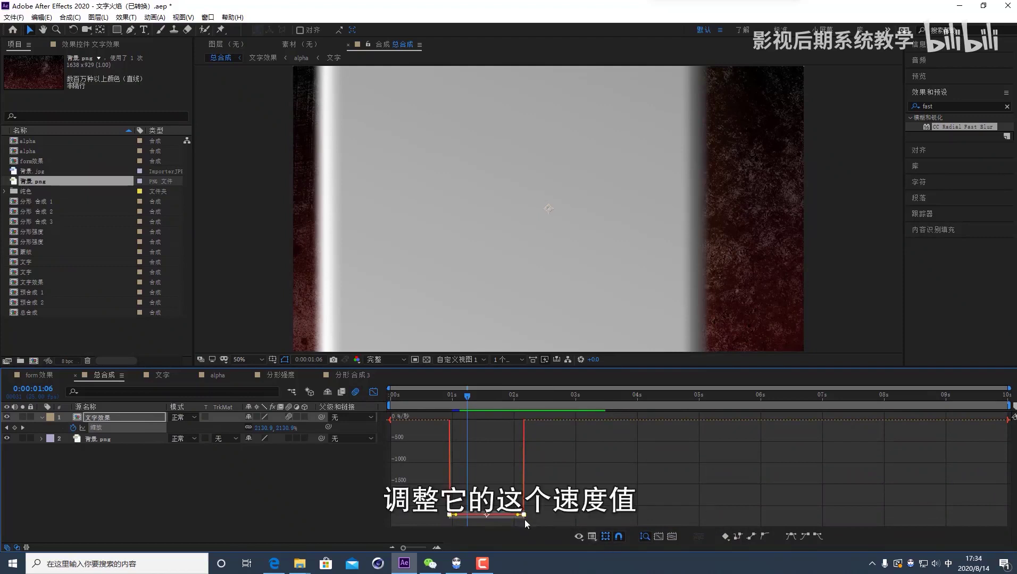
{"action": "left_click_drag", "start_coordinate": [520, 516], "coordinate": [524, 476]}
{"action": "left_click_drag", "start_coordinate": [524, 456], "coordinate": [448, 395]}
{"action": "left_click", "coordinate": [455, 395]}
{"action": "key", "text": "space"}
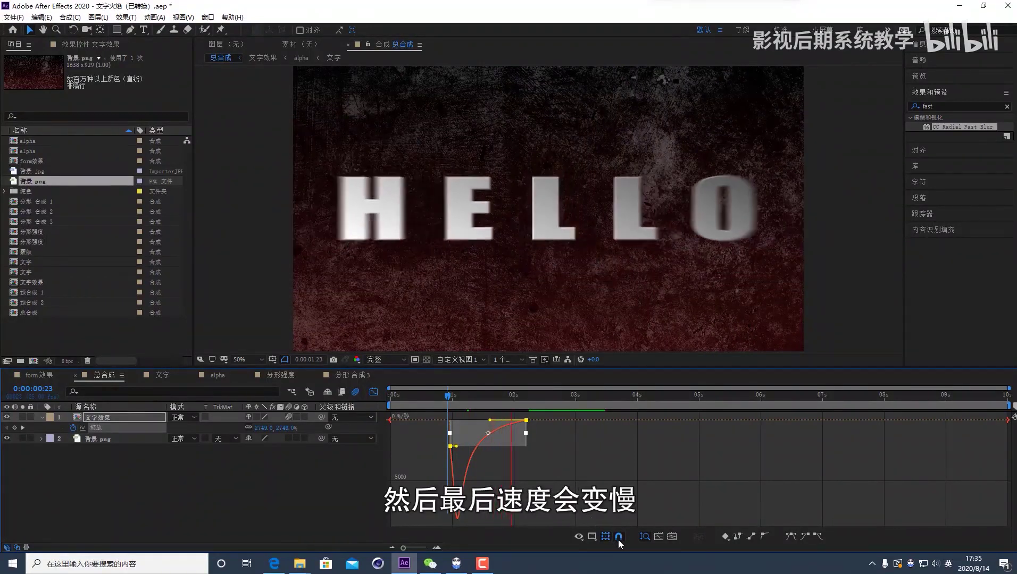
{"action": "key", "text": "space"}
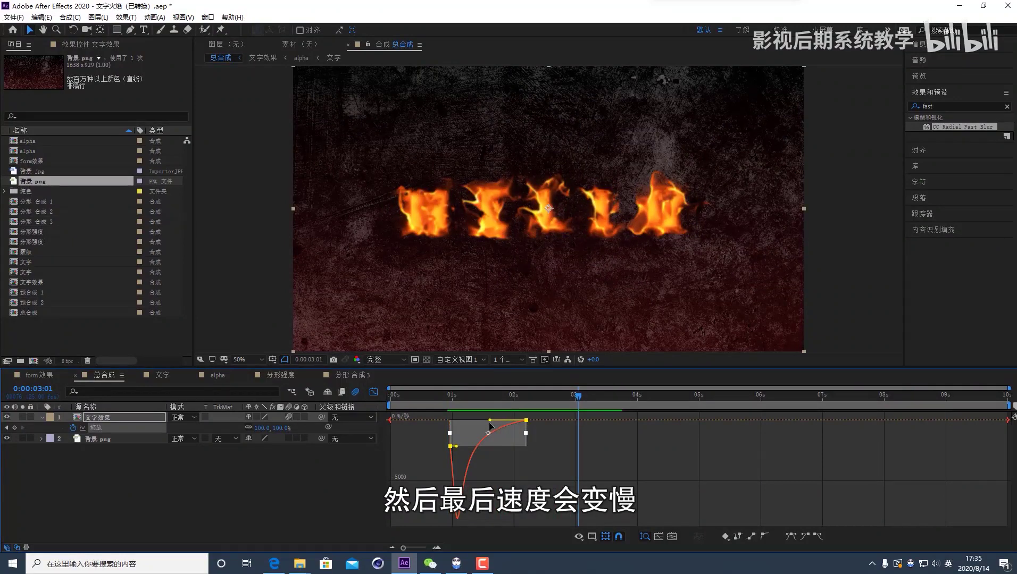
Step: Shift both 缩放 keyframes about two frames earlier in the graph editor, ending near 0:00:02:01, and check the motion around 0:00:01:24
{"action": "left_click_drag", "start_coordinate": [481, 422], "coordinate": [522, 420]}
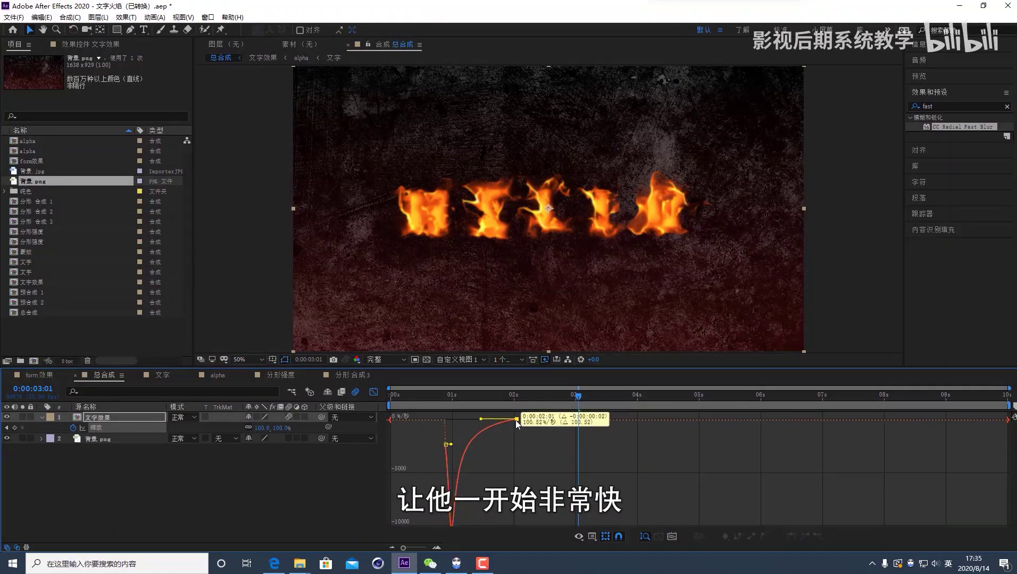
{"action": "left_click_drag", "start_coordinate": [516, 421], "coordinate": [517, 419]}
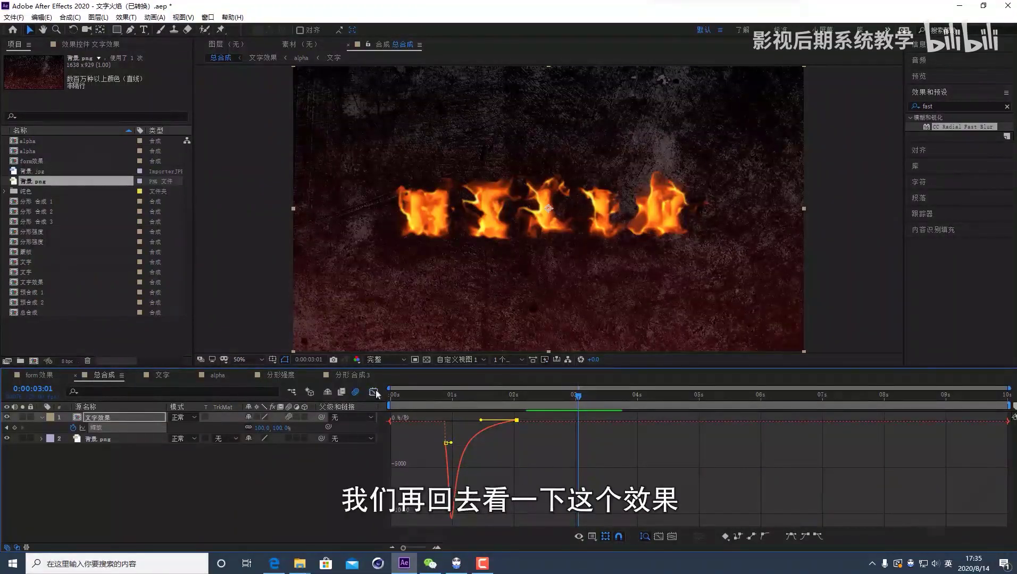
{"action": "left_click", "coordinate": [373, 391]}
{"action": "key", "text": "space"}
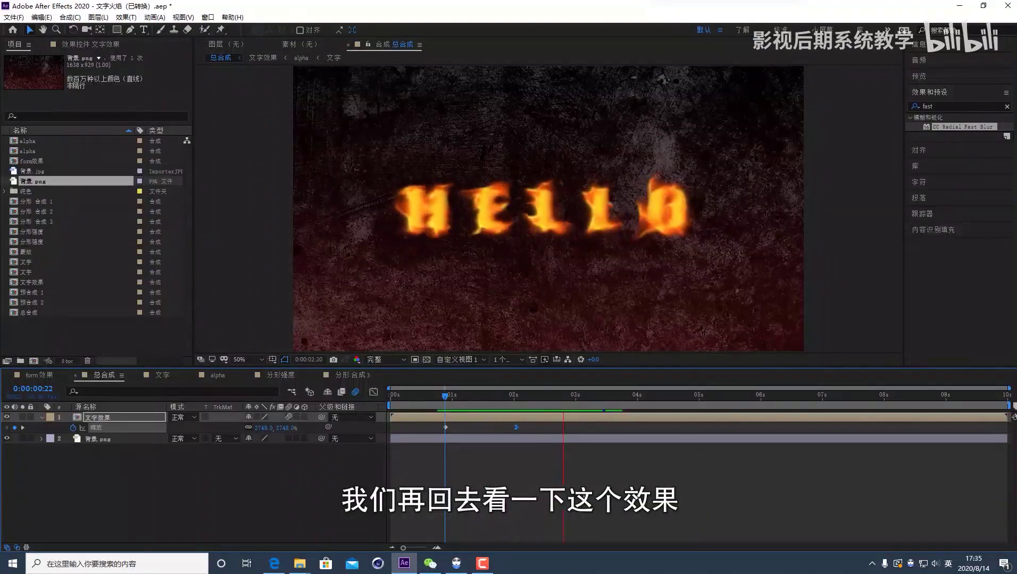
{"action": "left_click", "coordinate": [509, 396]}
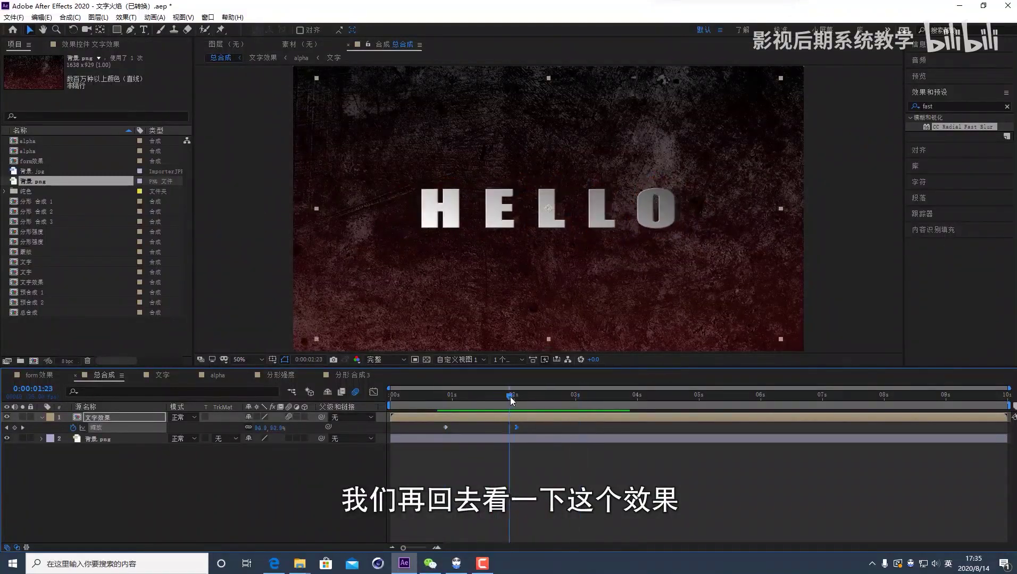
{"action": "left_click_drag", "start_coordinate": [510, 397], "coordinate": [512, 398]}
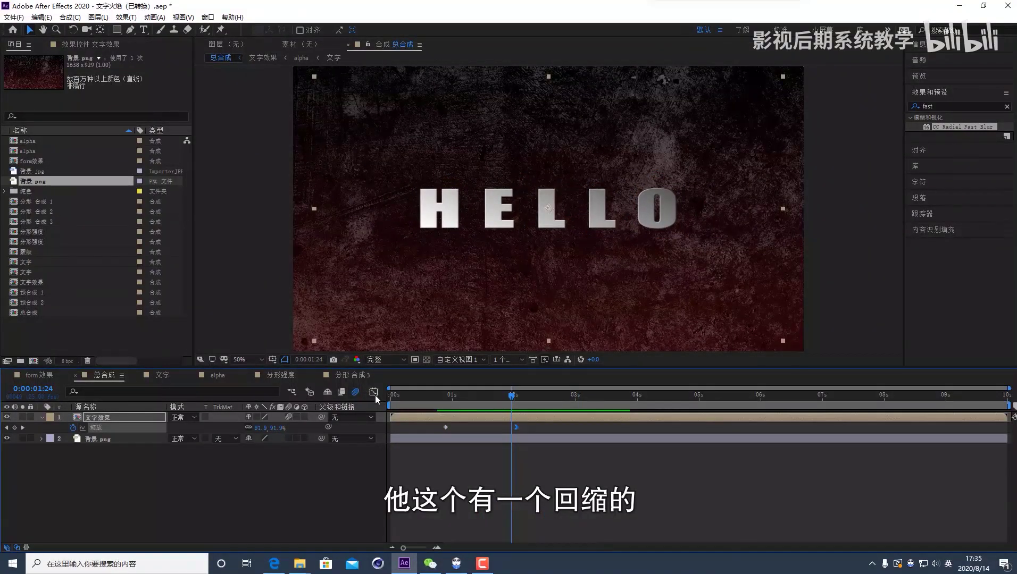
Step: Adjust the end keyframe's speed in the 缩放 graph to remove the shrink-back before the final size, and preview the zoom
{"action": "left_click", "coordinate": [374, 393]}
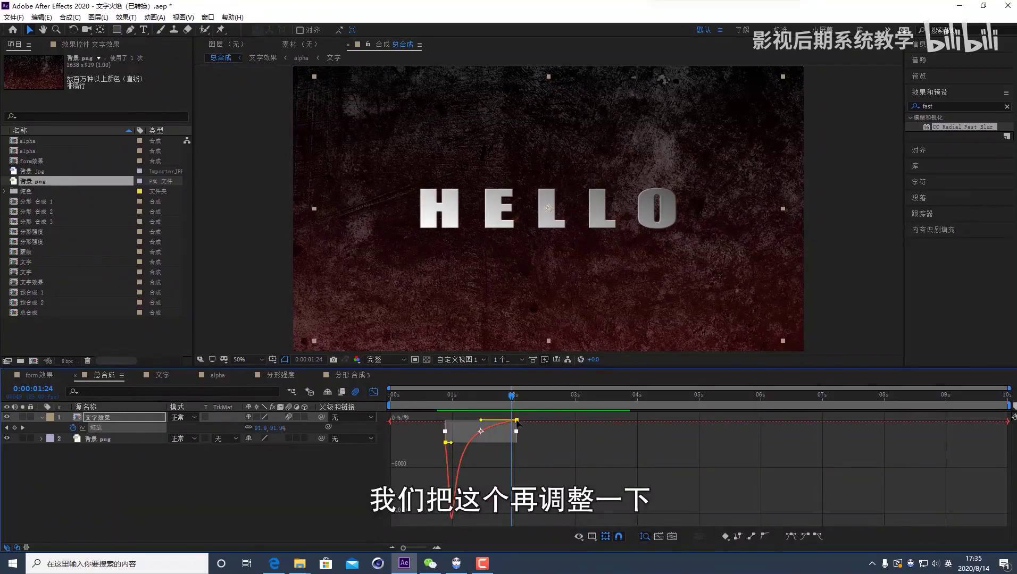
{"action": "left_click_drag", "start_coordinate": [516, 420], "coordinate": [517, 423]}
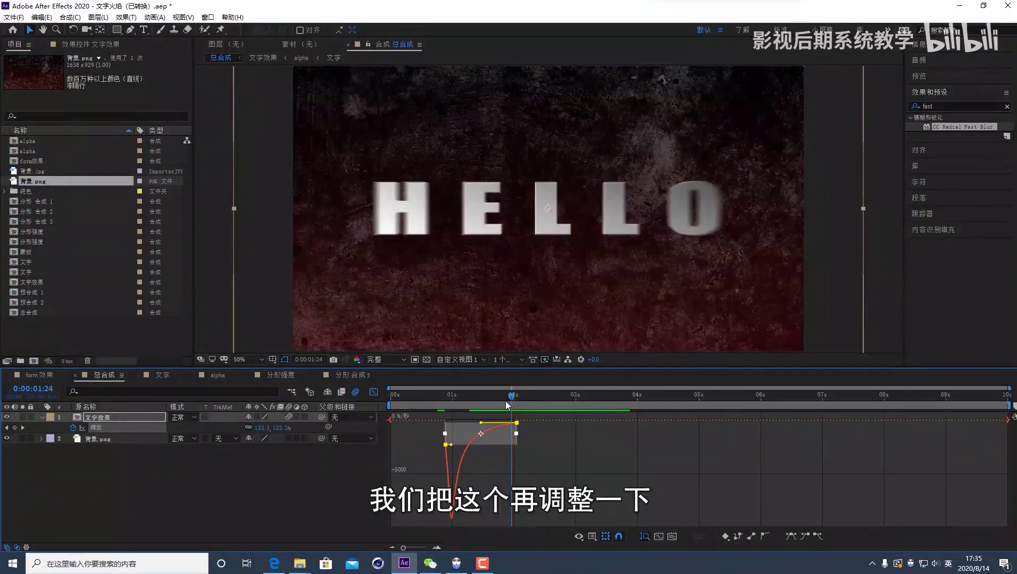
{"action": "left_click", "coordinate": [457, 396]}
{"action": "left_click", "coordinate": [447, 395]}
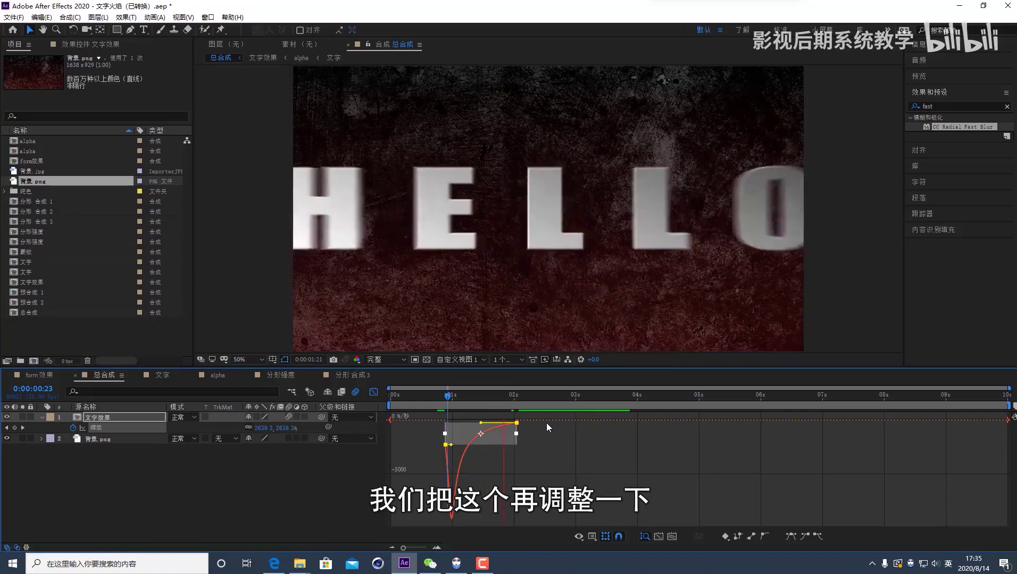
{"action": "left_click", "coordinate": [374, 392]}
{"action": "left_click_drag", "start_coordinate": [554, 401], "coordinate": [454, 395]}
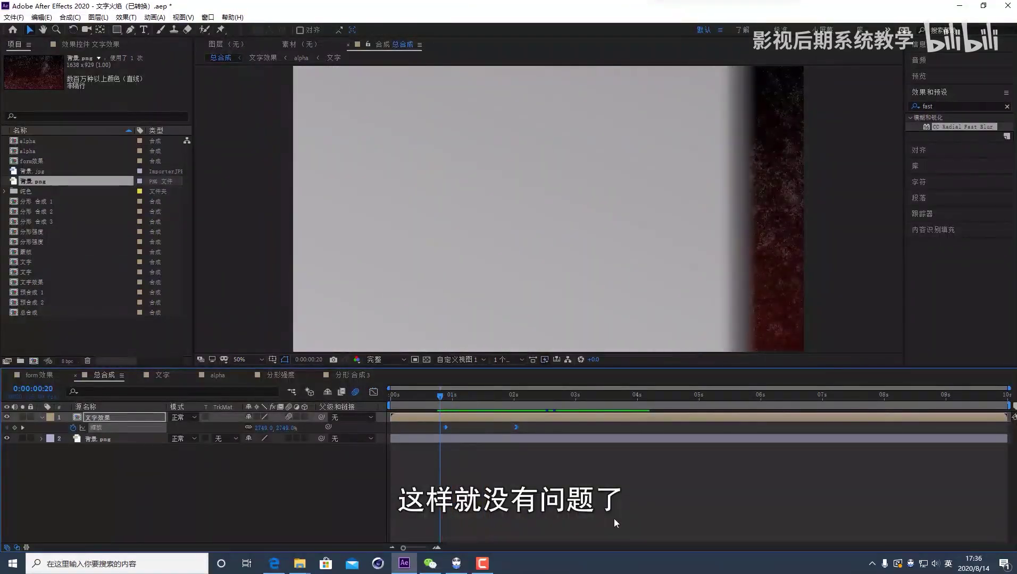
{"action": "key", "text": "space"}
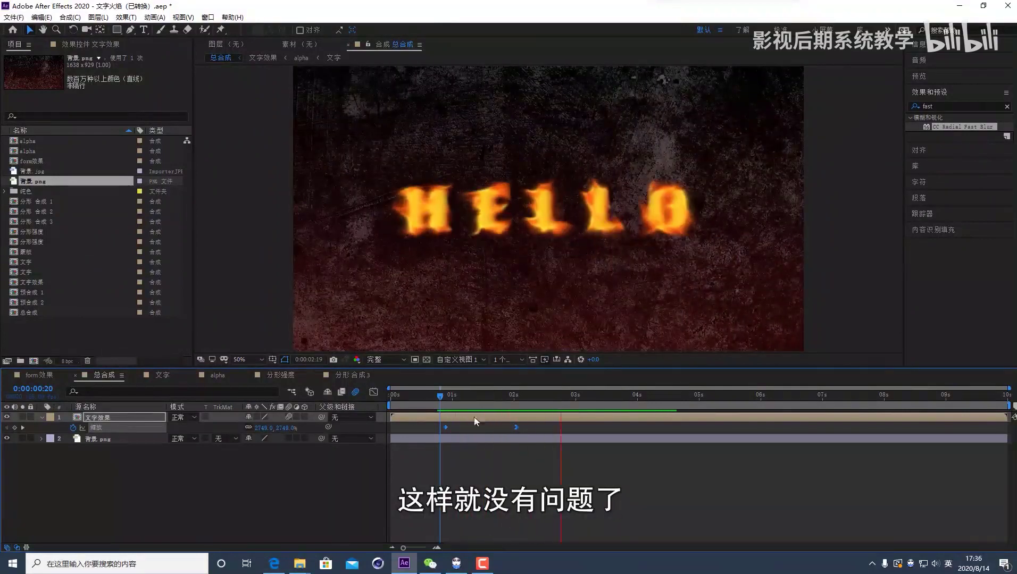
Step: Try a faster zoom by moving the starting 缩放 keyframe to 0:00:01:09 and preview it
{"action": "left_click", "coordinate": [465, 398]}
{"action": "left_click_drag", "start_coordinate": [465, 400], "coordinate": [477, 429]}
{"action": "key", "text": "space"}
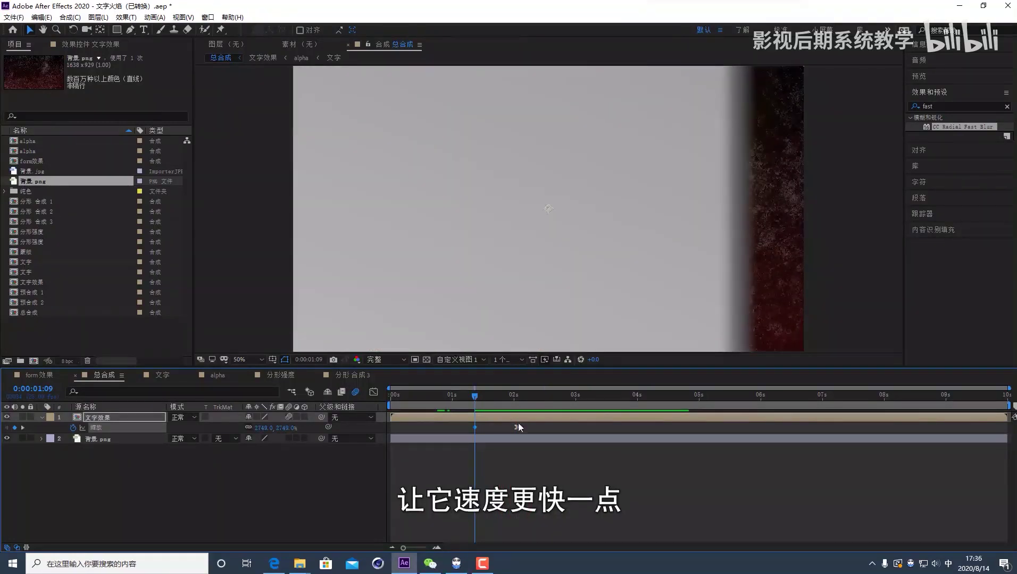
{"action": "key", "text": "space"}
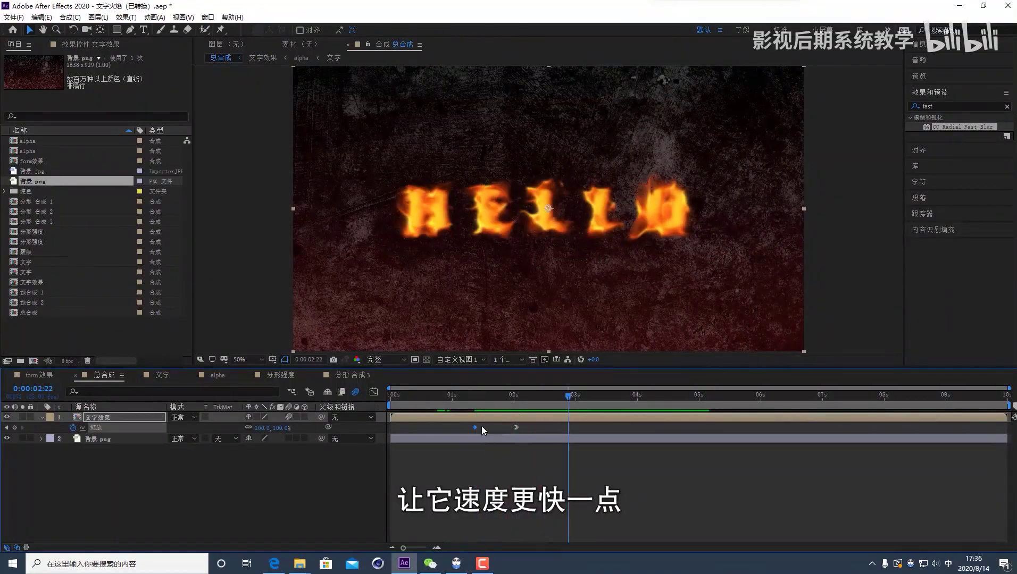
Step: Move the starting 缩放 keyframe to 0:00:01:14 to shorten the zoom, and preview the animation through the flames
{"action": "left_click_drag", "start_coordinate": [477, 426], "coordinate": [490, 426]}
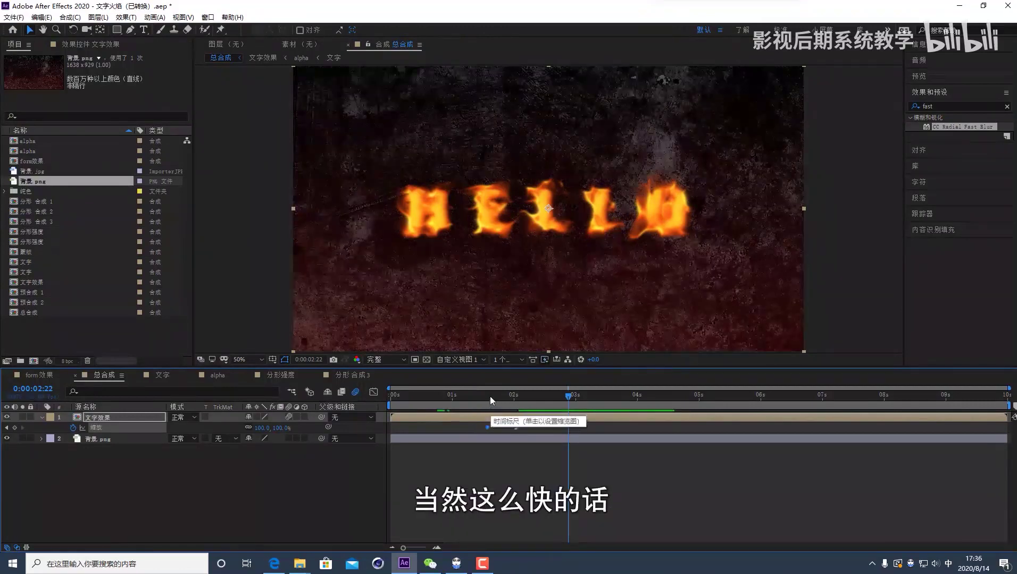
{"action": "key", "text": "space"}
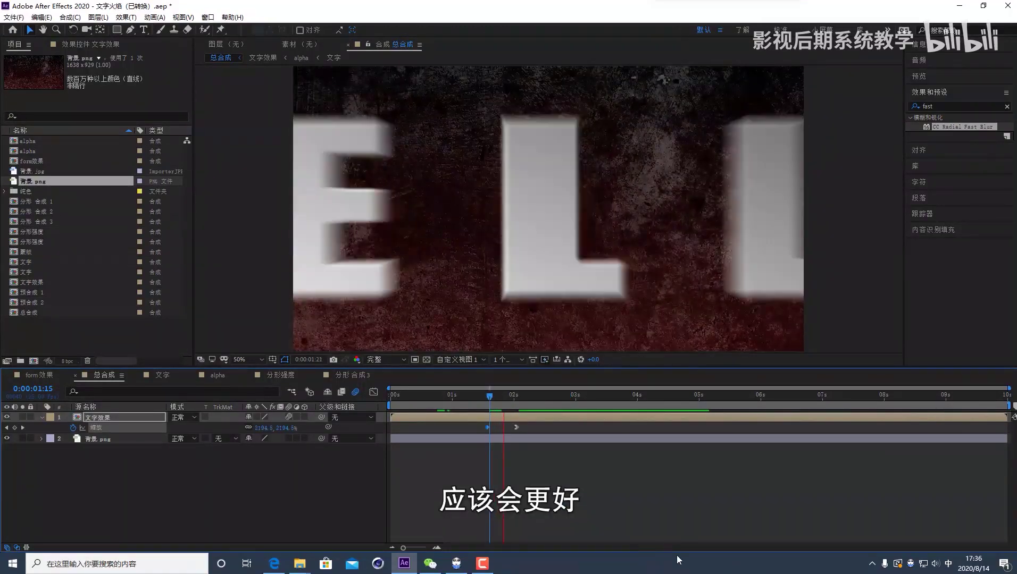
{"action": "left_click", "coordinate": [486, 400]}
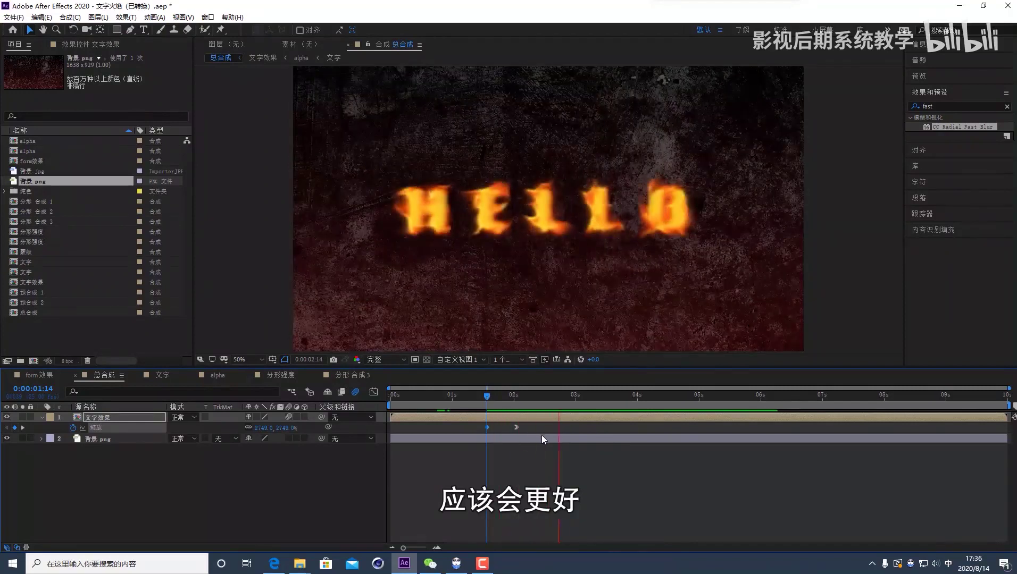
{"action": "key", "text": "space"}
{"action": "left_click", "coordinate": [487, 400]}
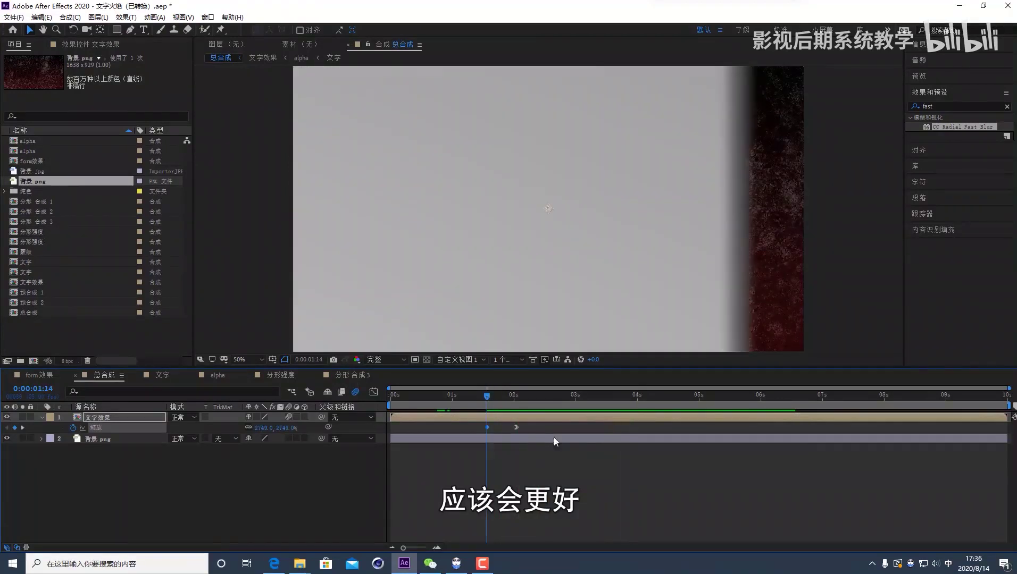
{"action": "key", "text": "space"}
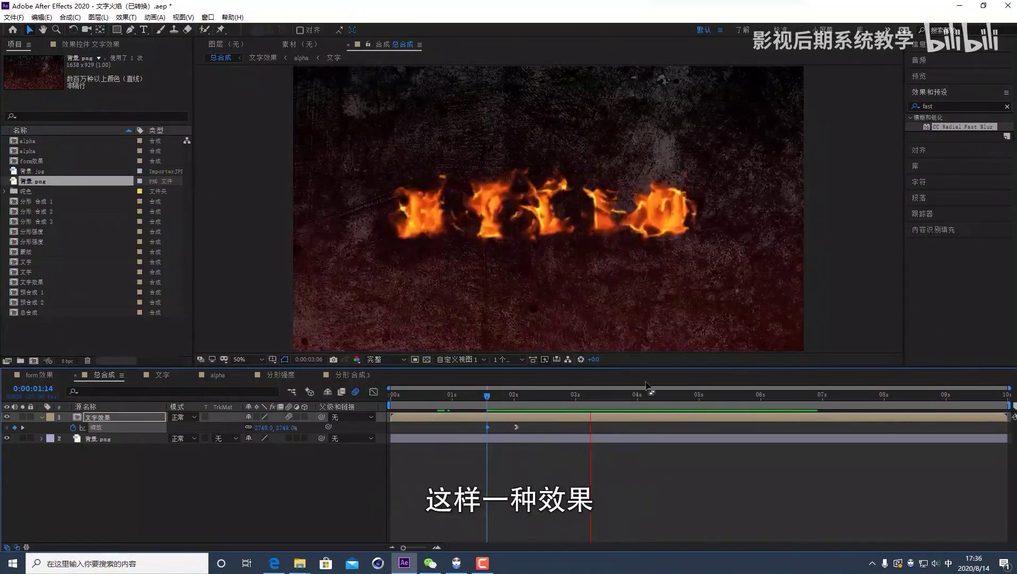
{"action": "key", "text": "space"}
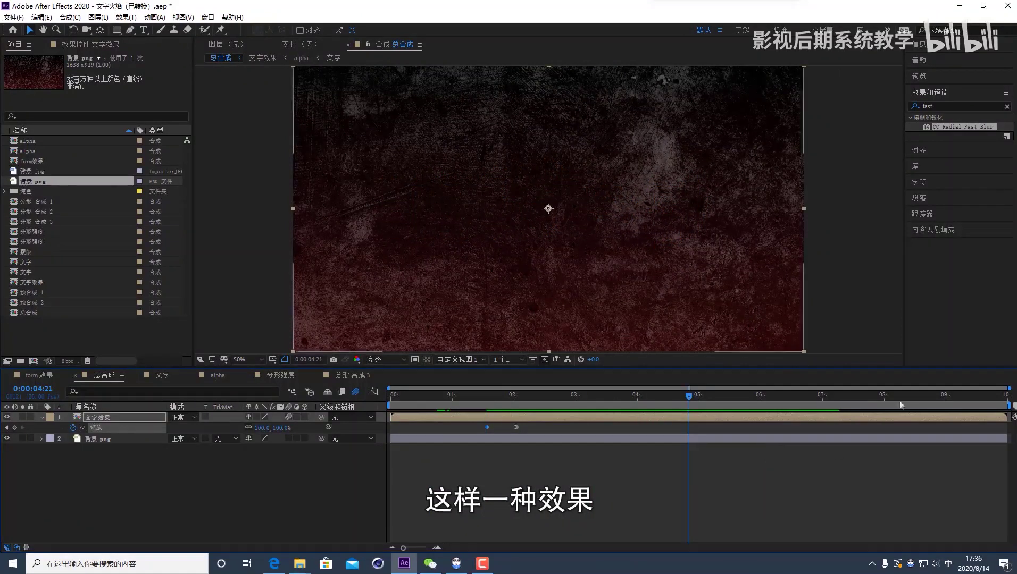
Step: Set the 总合成 work area to run from 0:00:01:14 to 0:00:04:21
{"action": "key", "text": "n"}
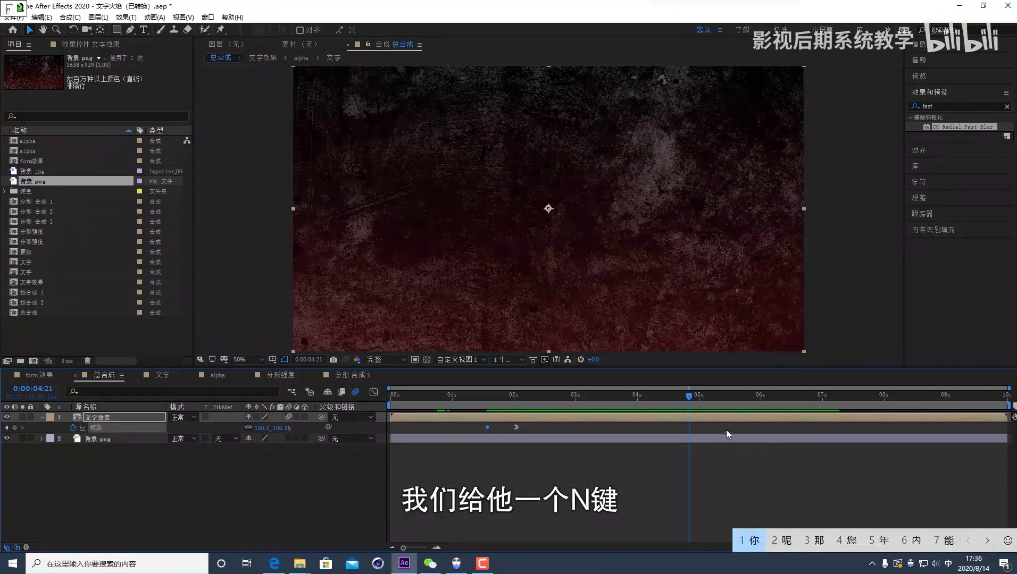
{"action": "key", "text": "shift"}
{"action": "key", "text": "n"}
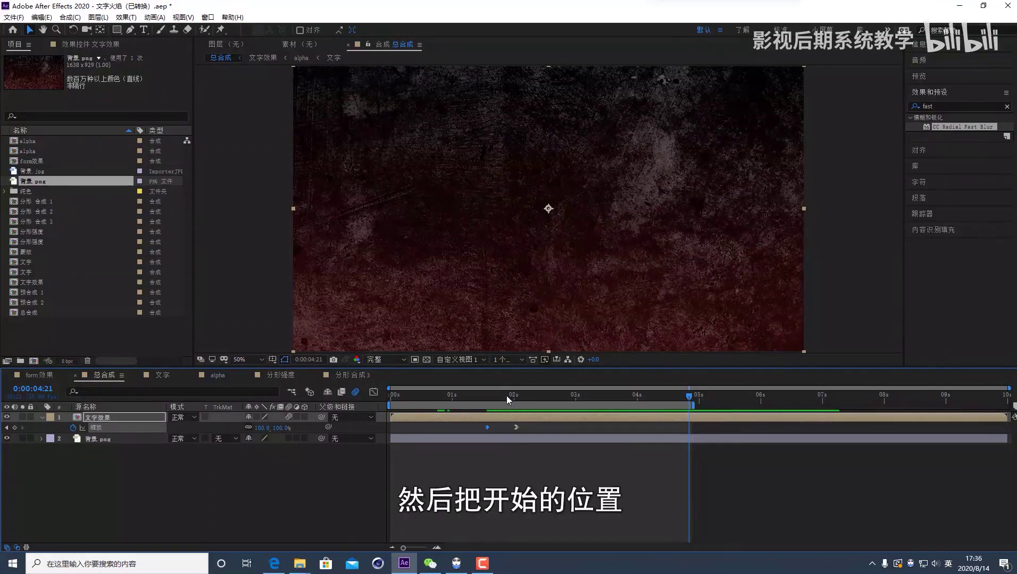
{"action": "left_click_drag", "start_coordinate": [508, 397], "coordinate": [487, 396]}
{"action": "key", "text": "b"}
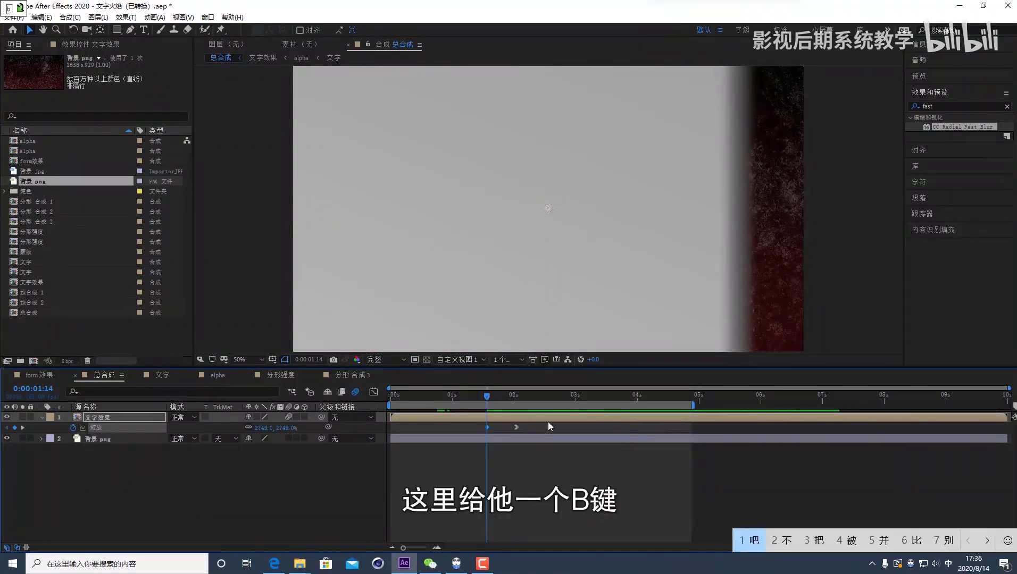
{"action": "key", "text": "shift"}
{"action": "key", "text": "b"}
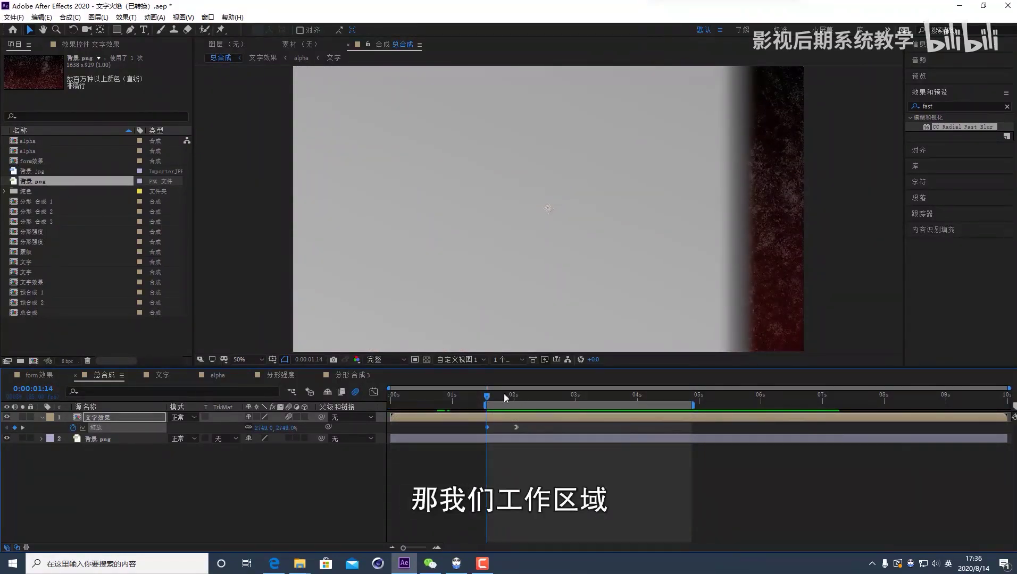
Step: Trim the 总合成 composition to its work area and play back the complete animation
{"action": "right_click", "coordinate": [640, 406]}
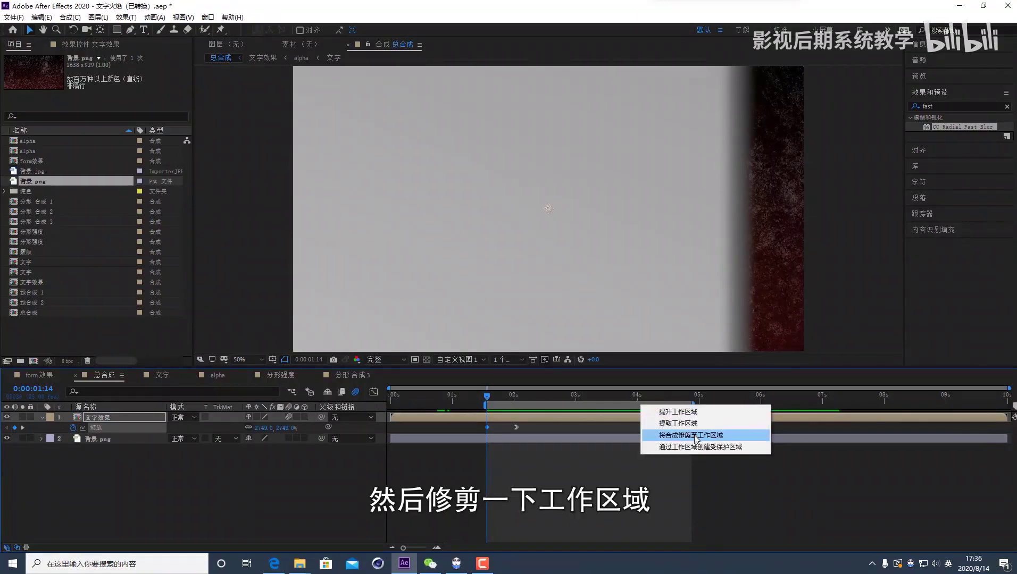
{"action": "left_click", "coordinate": [696, 435]}
{"action": "left_click_drag", "start_coordinate": [437, 396], "coordinate": [406, 396]}
{"action": "key", "text": "space"}
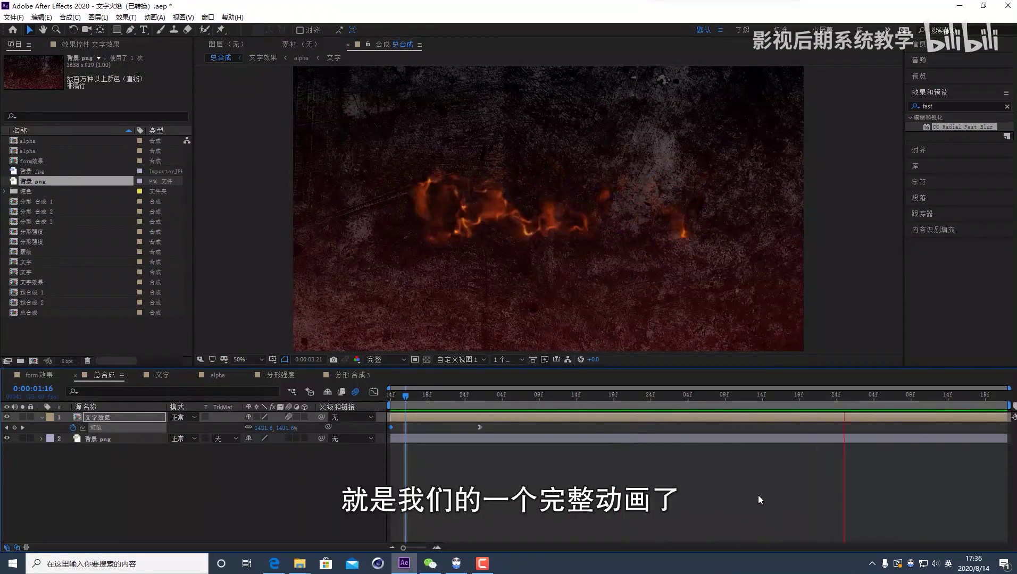
{"action": "key", "text": "space"}
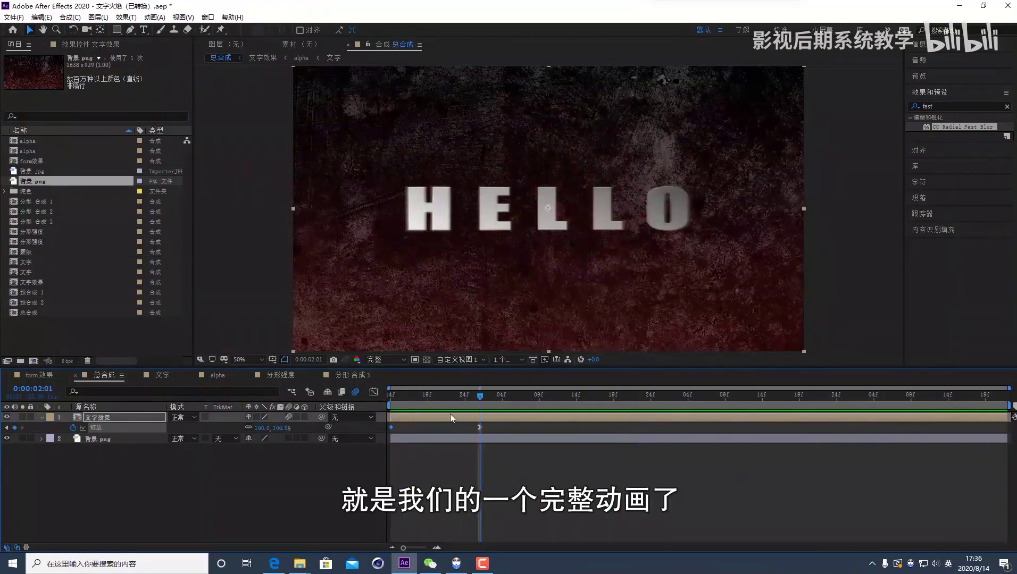
{"action": "key", "text": "space"}
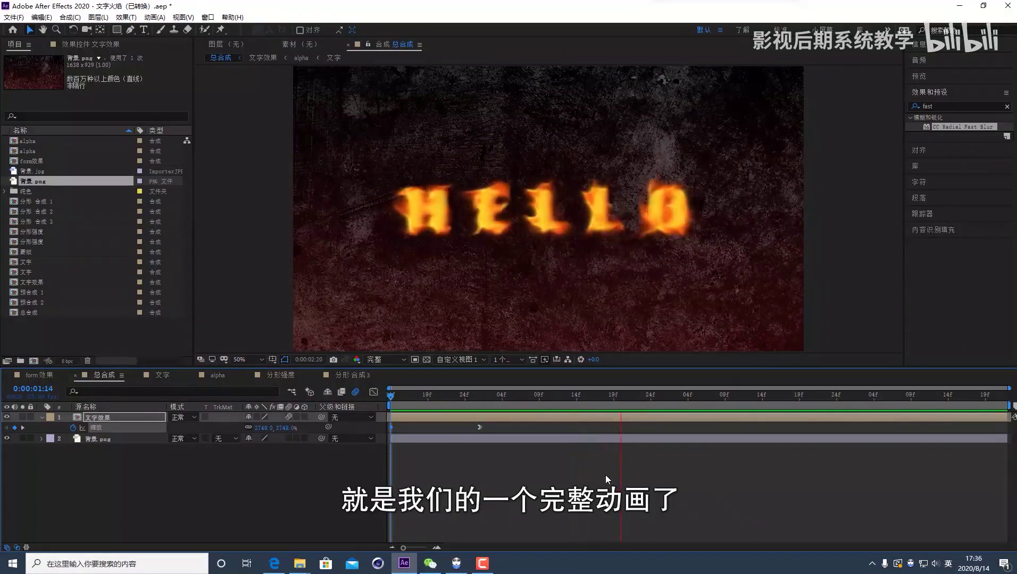